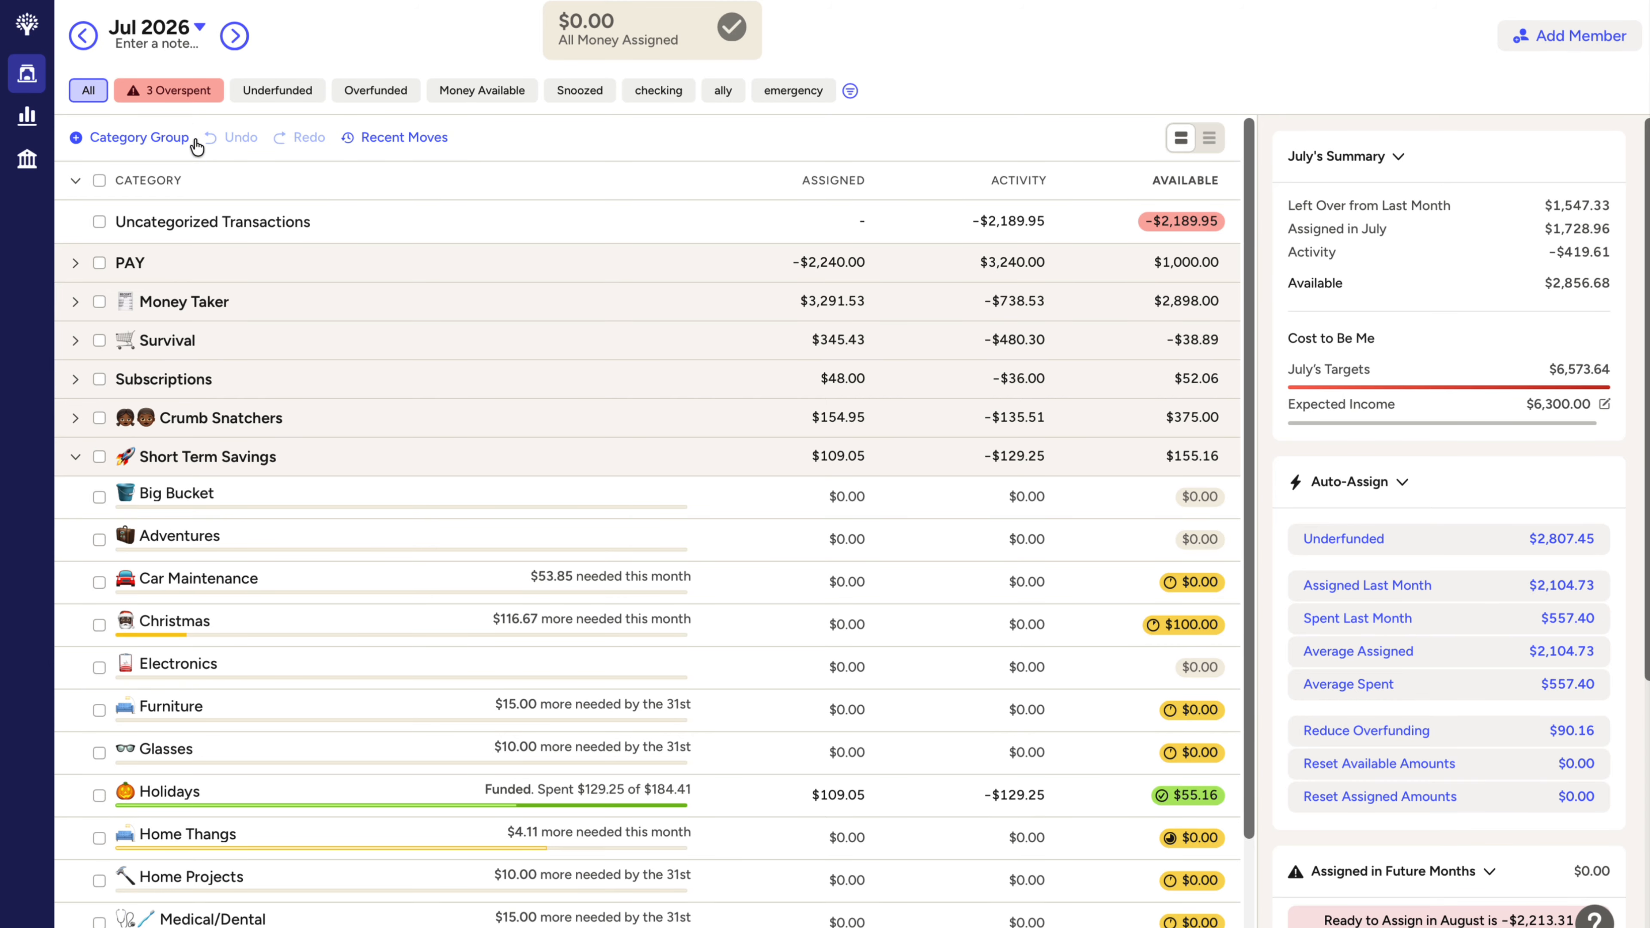
Step: Filter the July 2026 plan to overspent categories and check which categories inside the Survival group are overspent
click(191, 100)
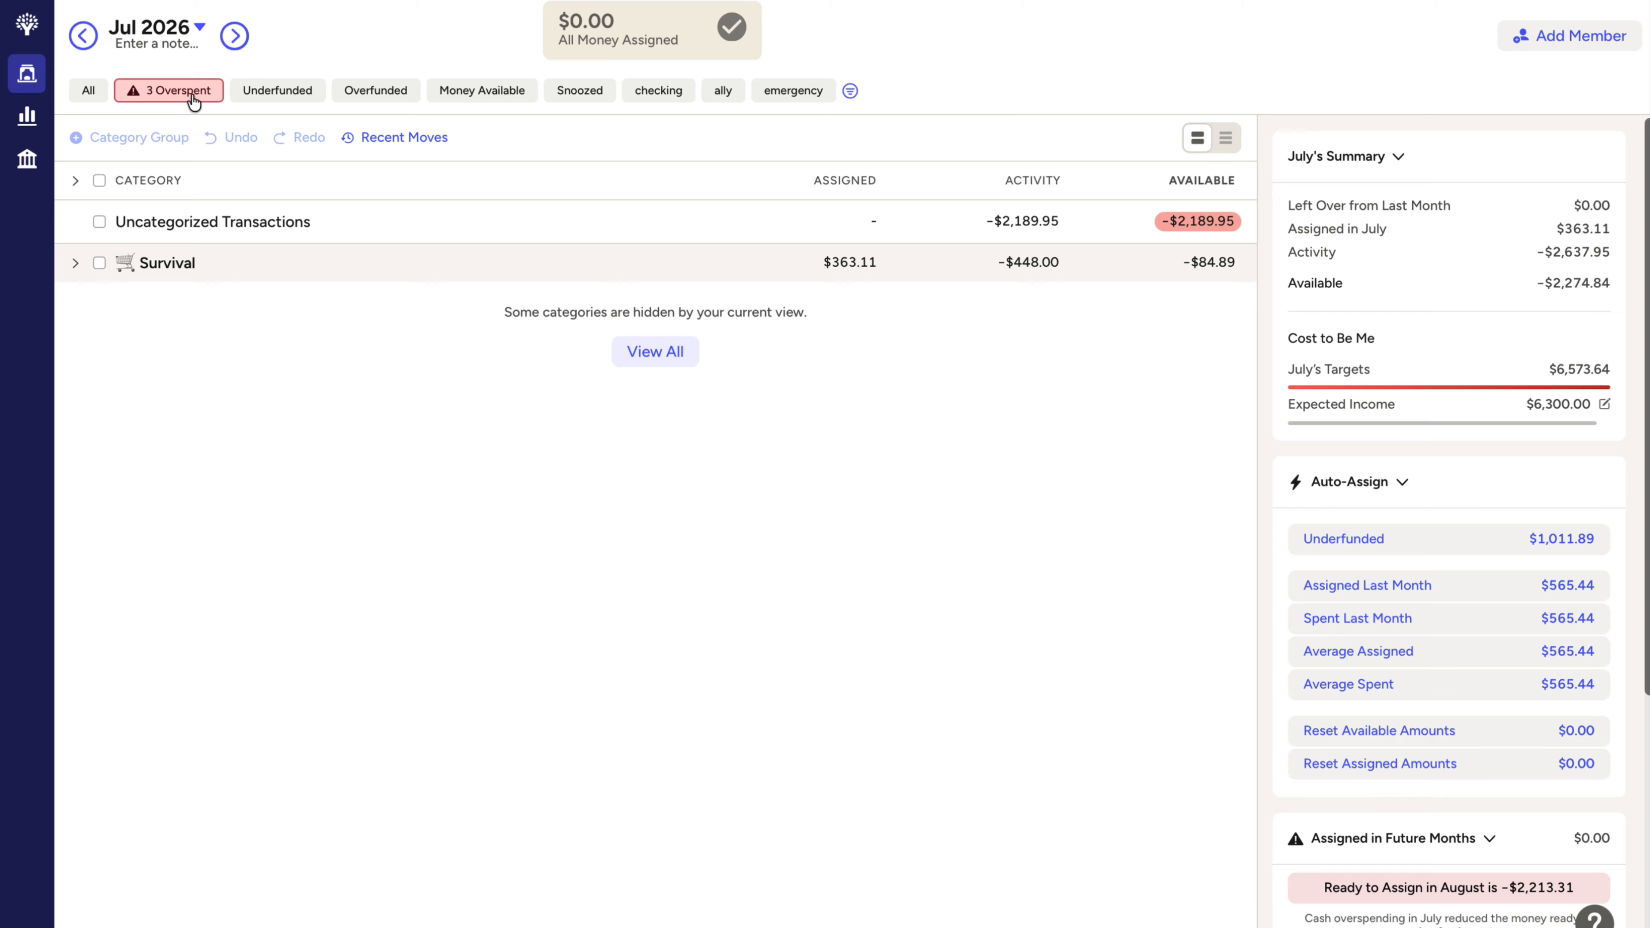
click(76, 184)
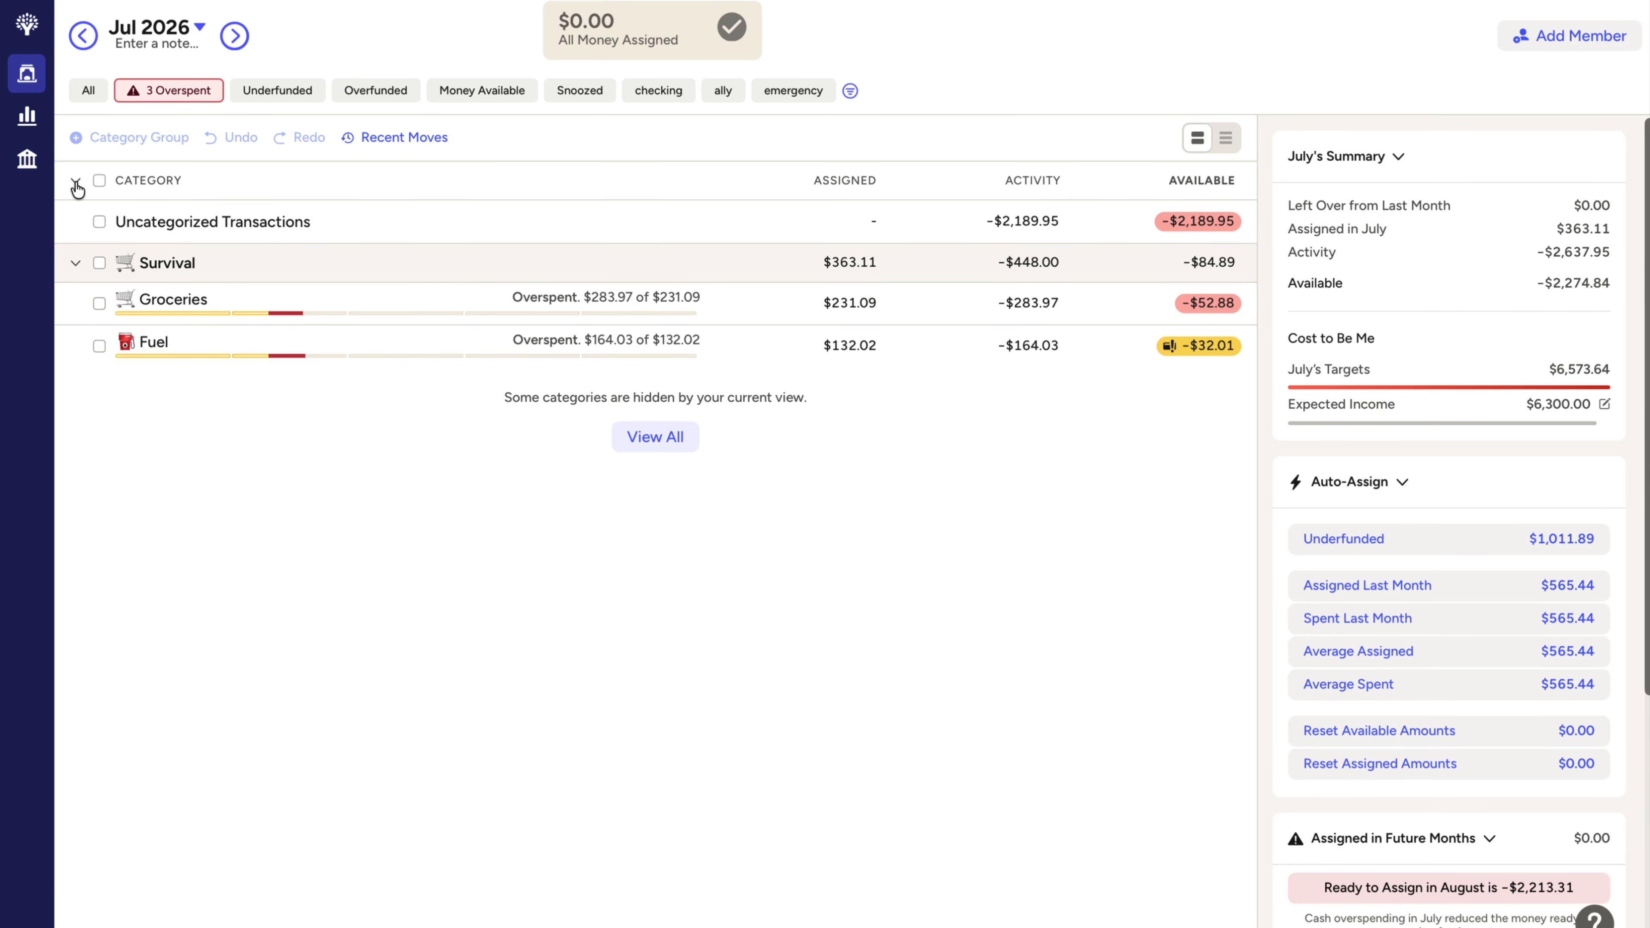
click(76, 184)
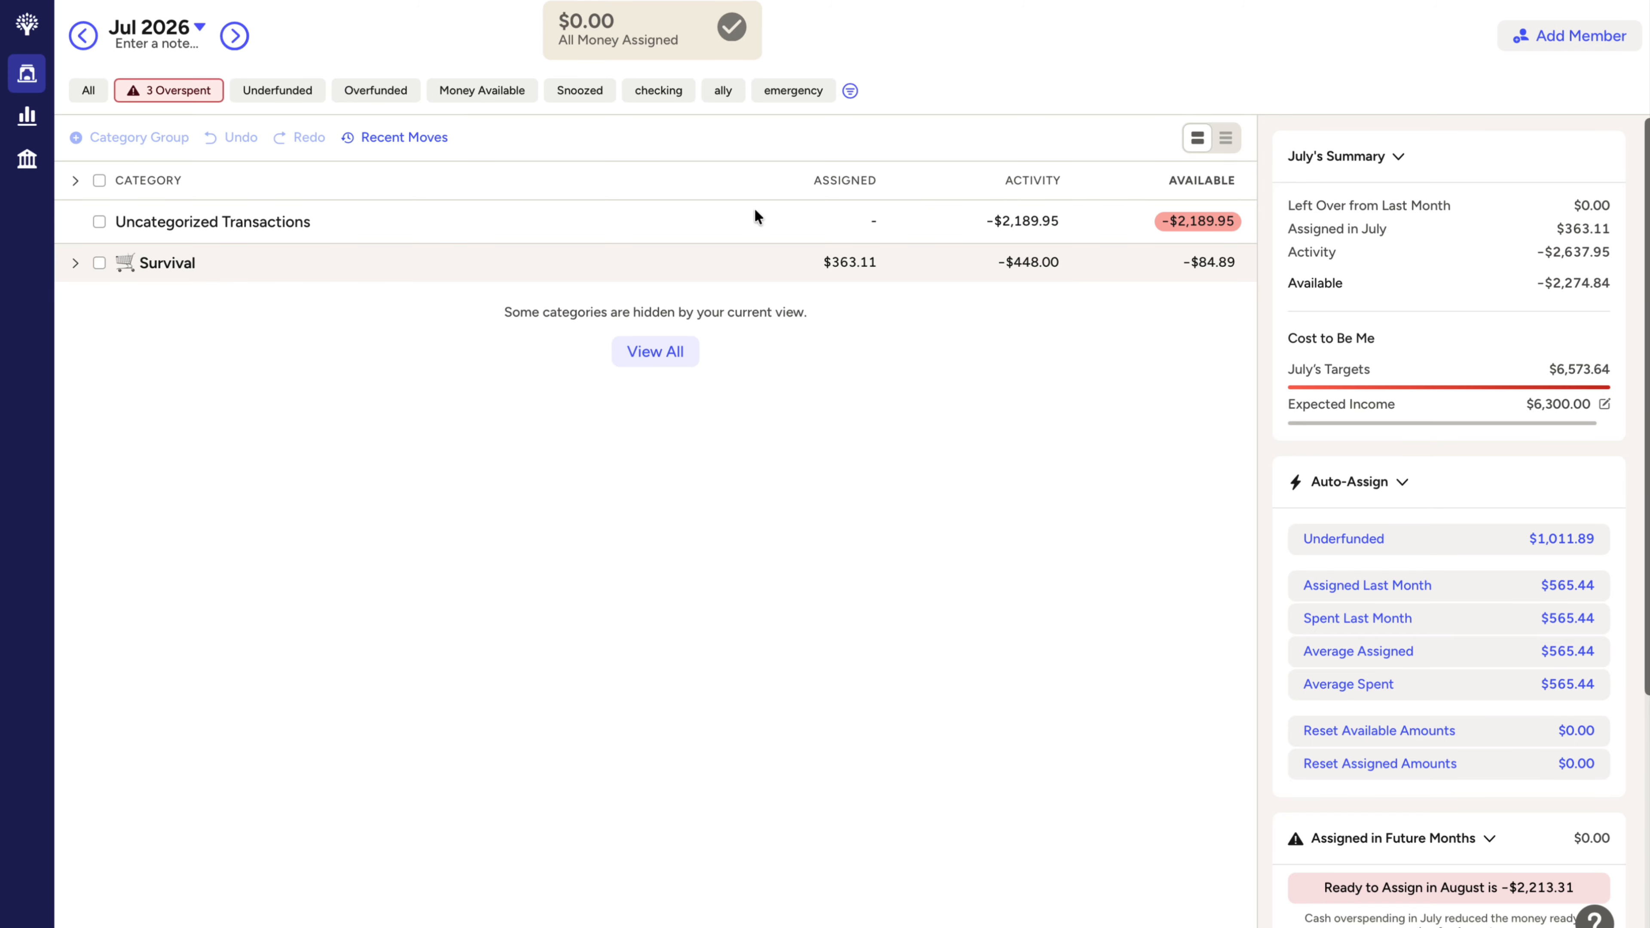
Step: In All Accounts, categorize the Midwest Loan transaction as Money Taker: Midwest
click(27, 159)
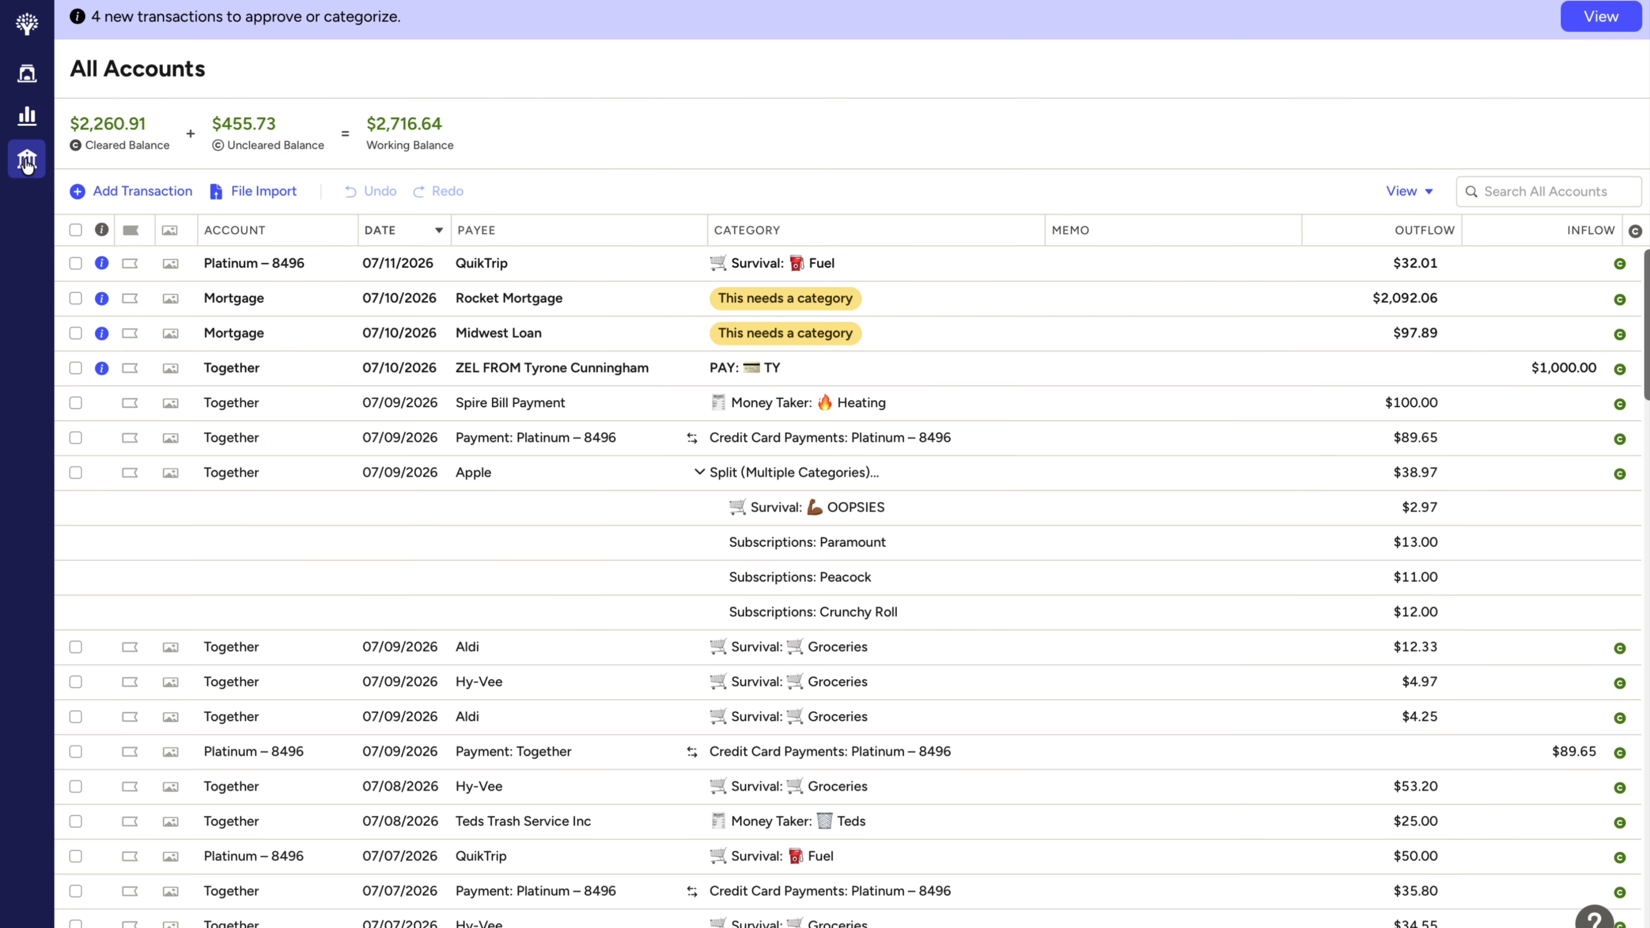
click(827, 345)
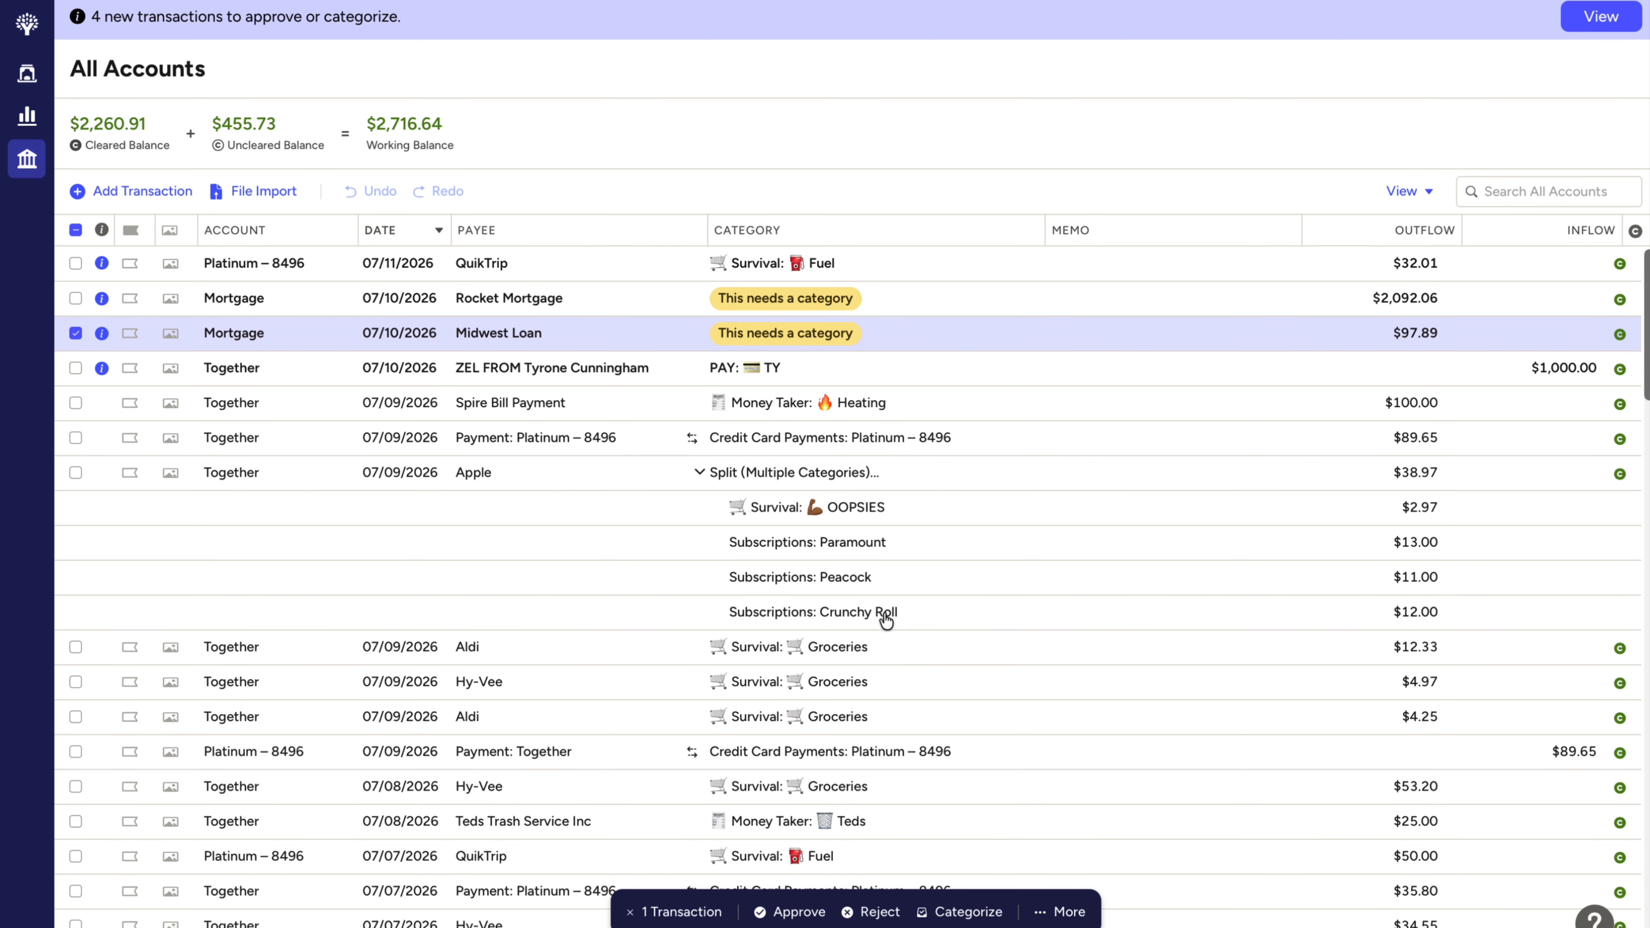
click(967, 911)
mouse_move(959, 709)
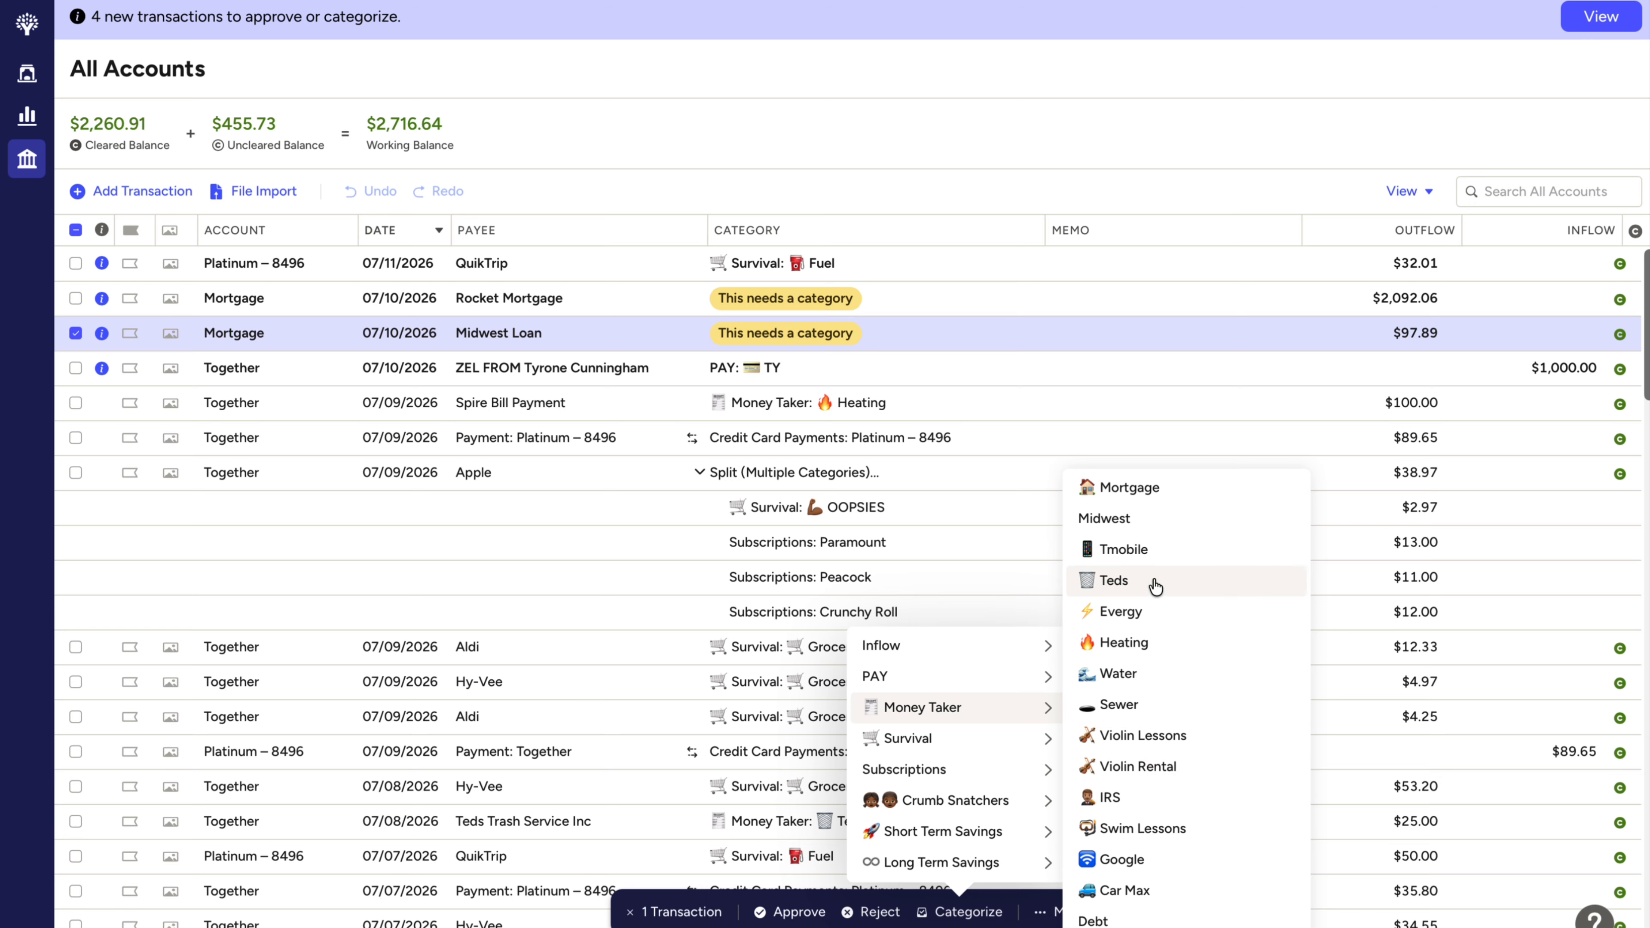
click(1144, 529)
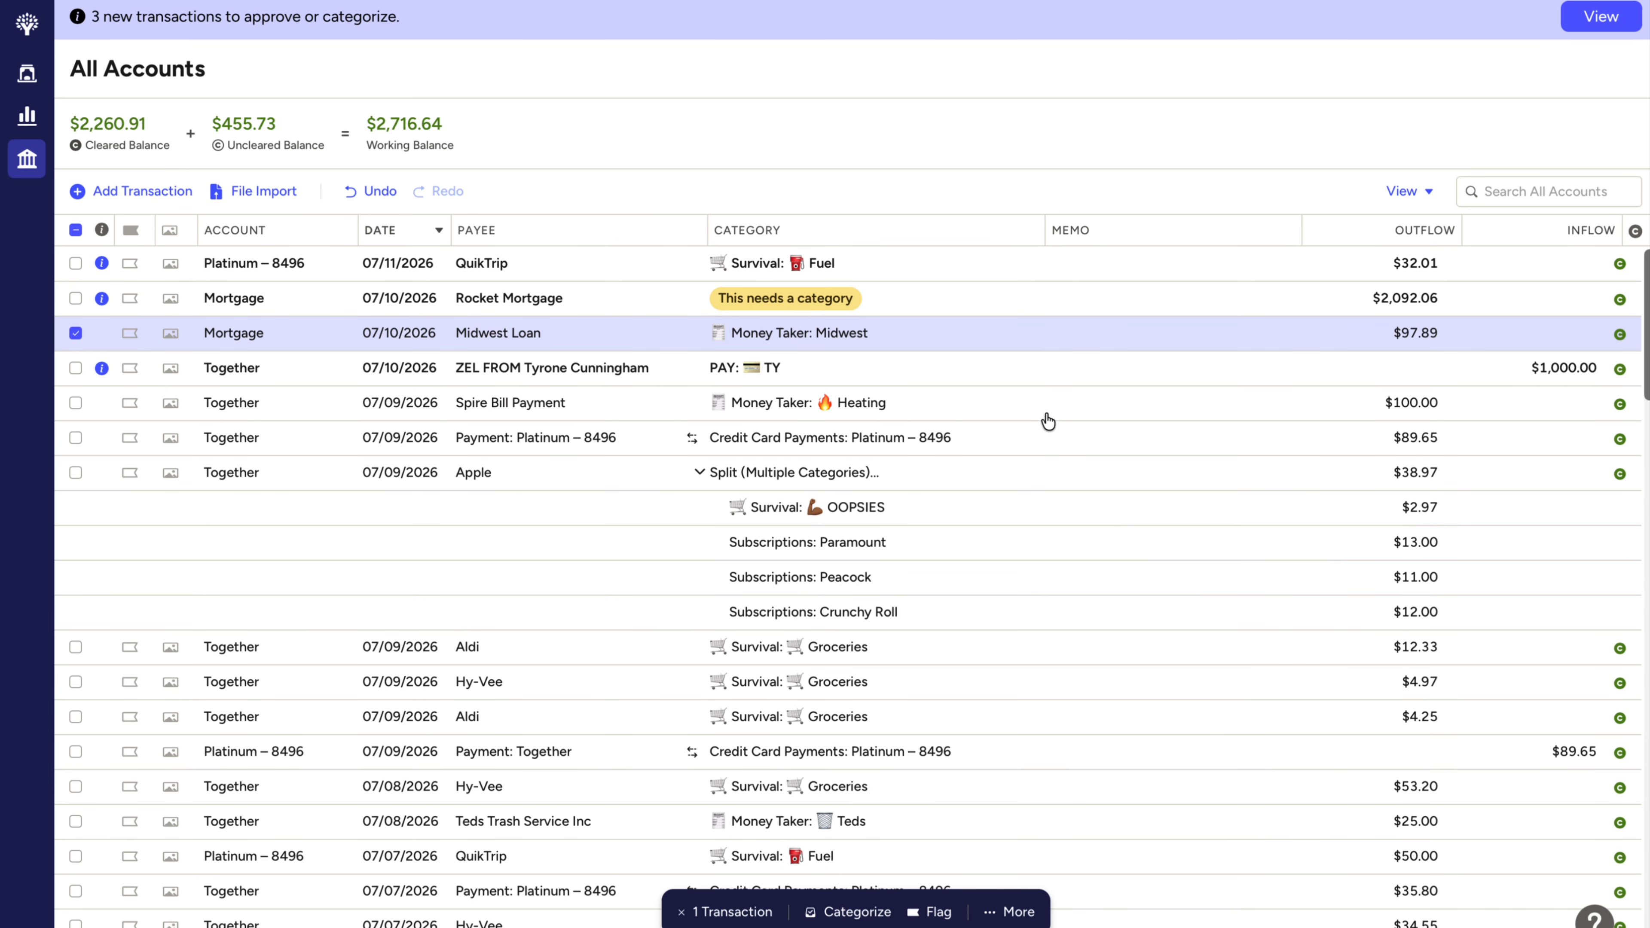
Step: Categorize the Rocket Mortgage transaction as Money Taker: Mortgage
click(820, 304)
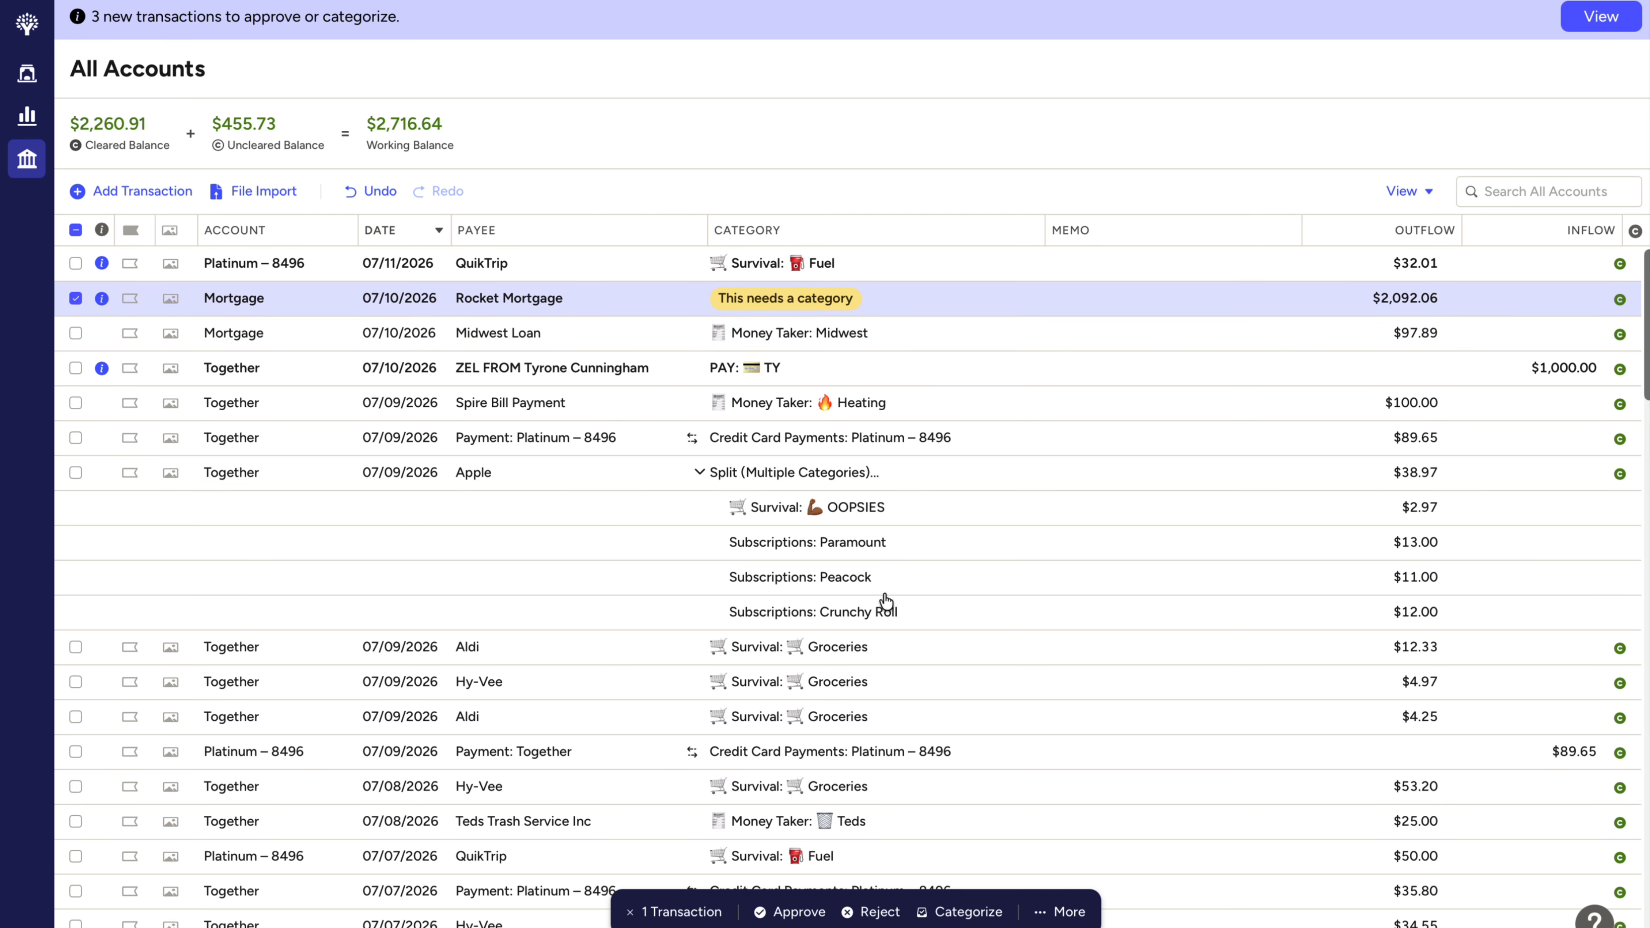
click(968, 922)
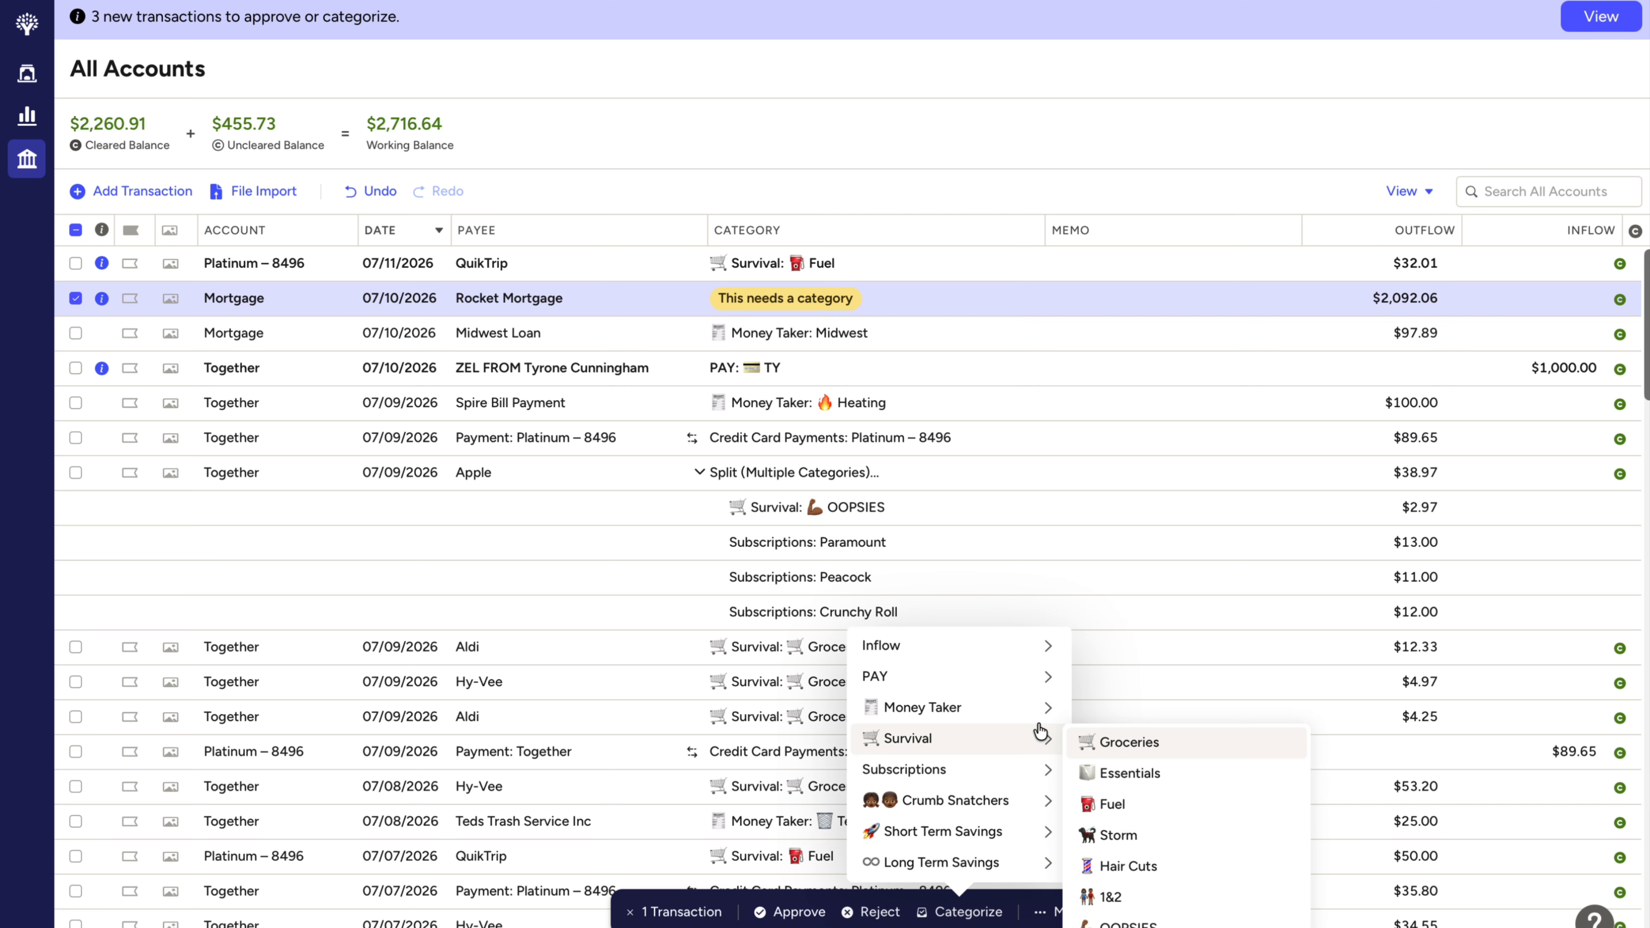
mouse_move(1033, 715)
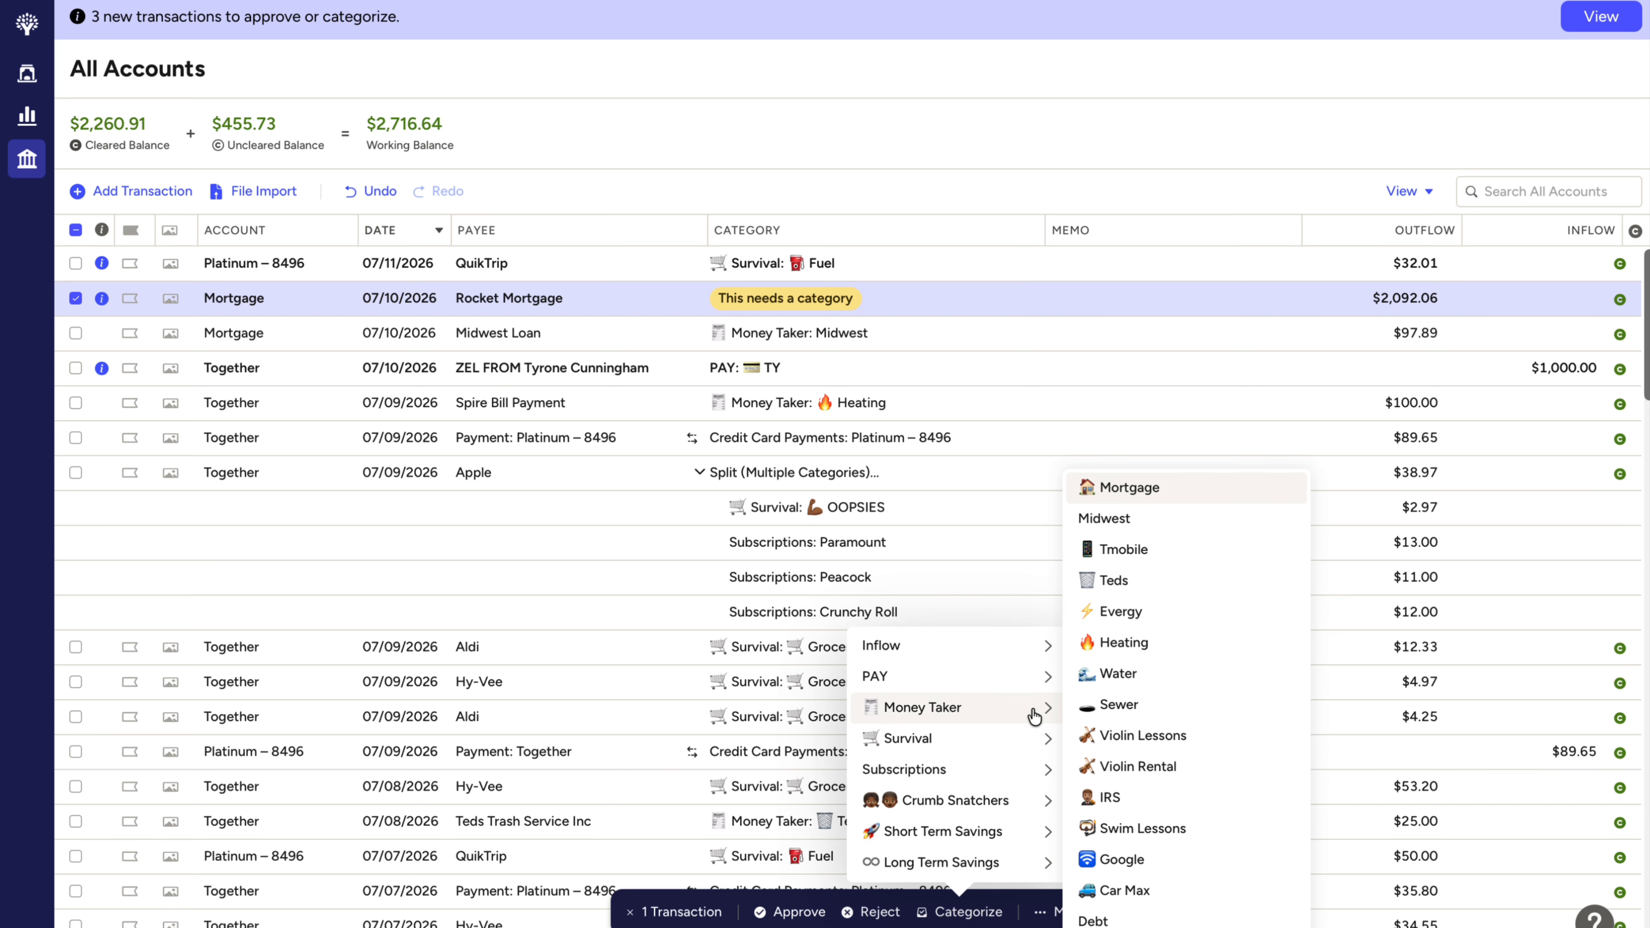
click(1134, 488)
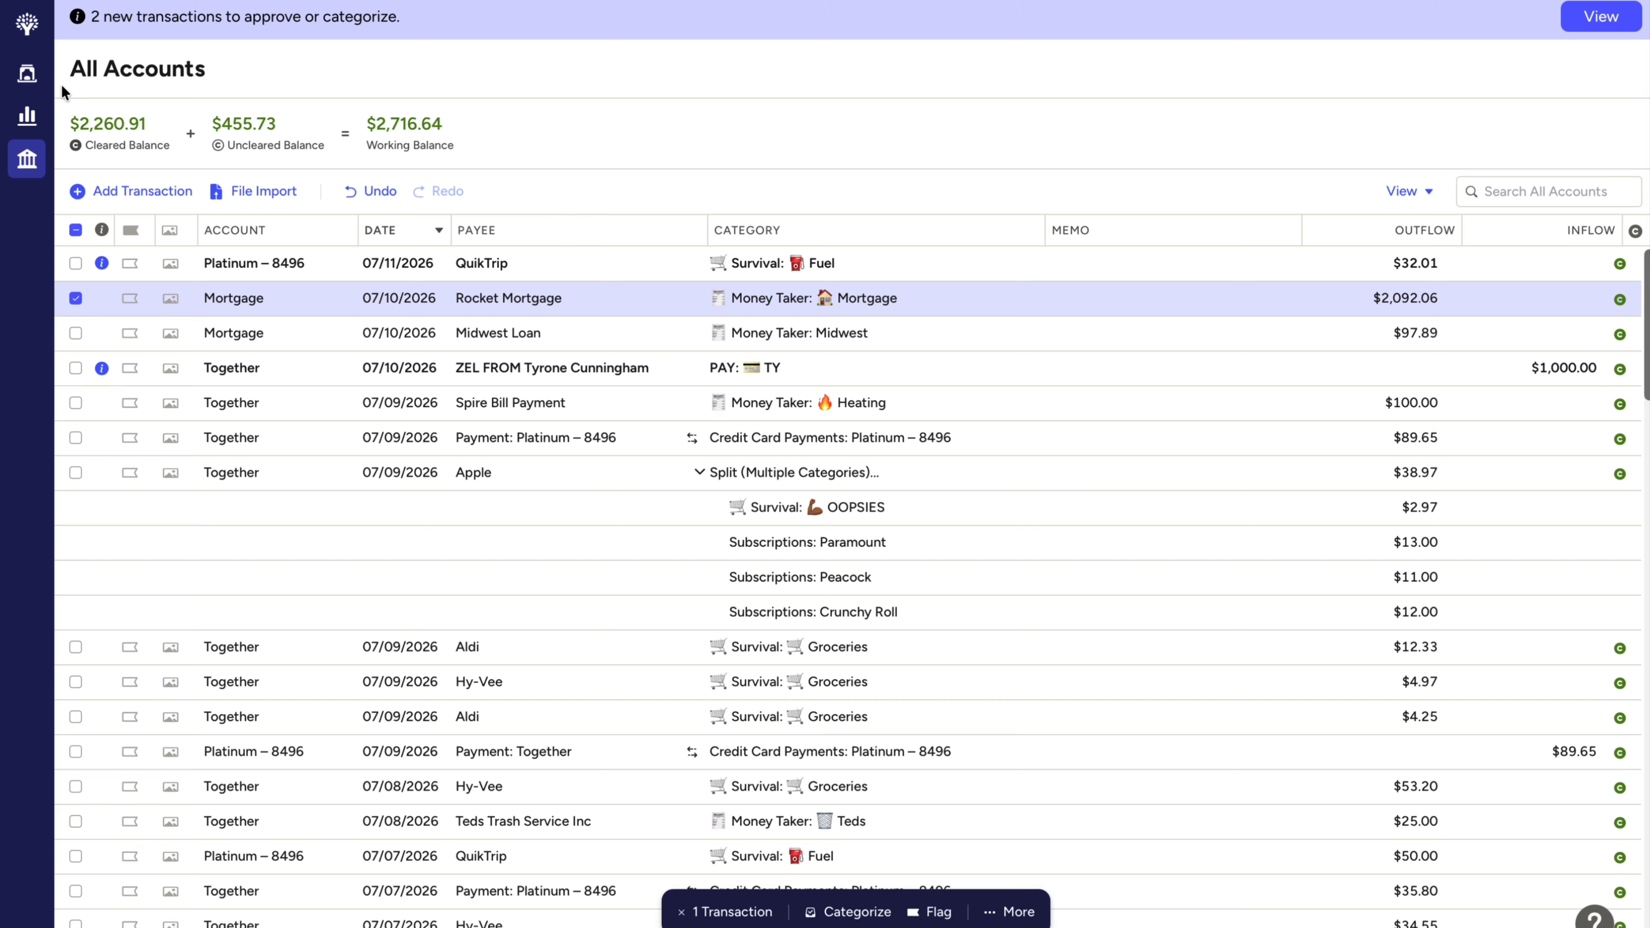
Step: Return to the July 2026 plan, remove the overspent filter, and expand the Survival group
click(27, 72)
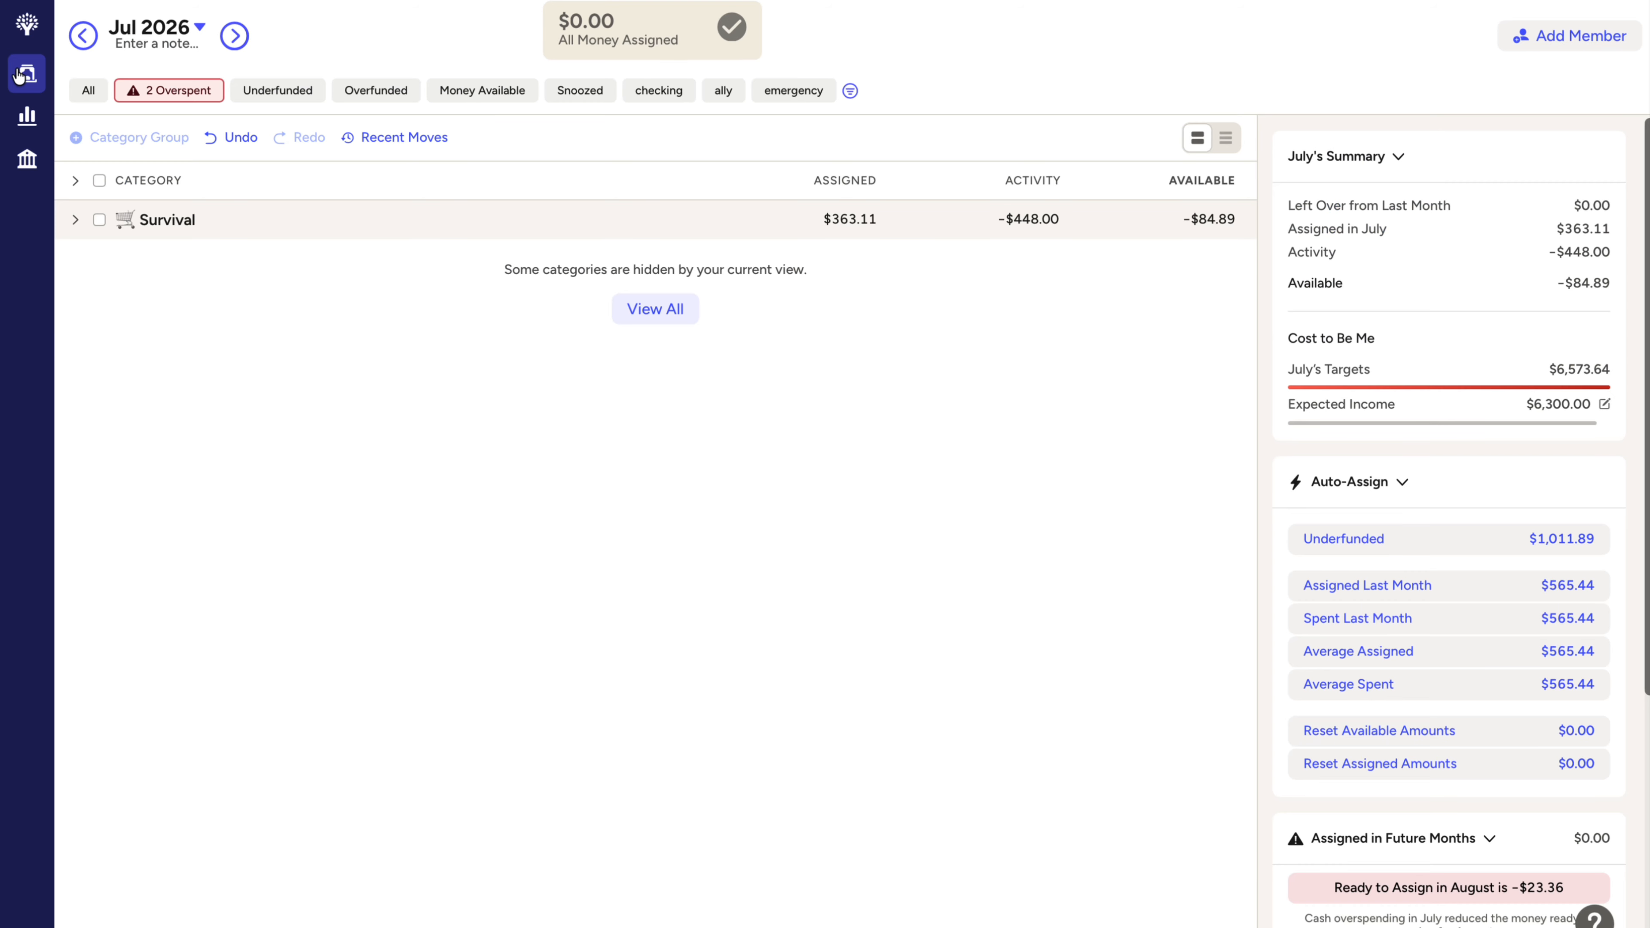
click(183, 98)
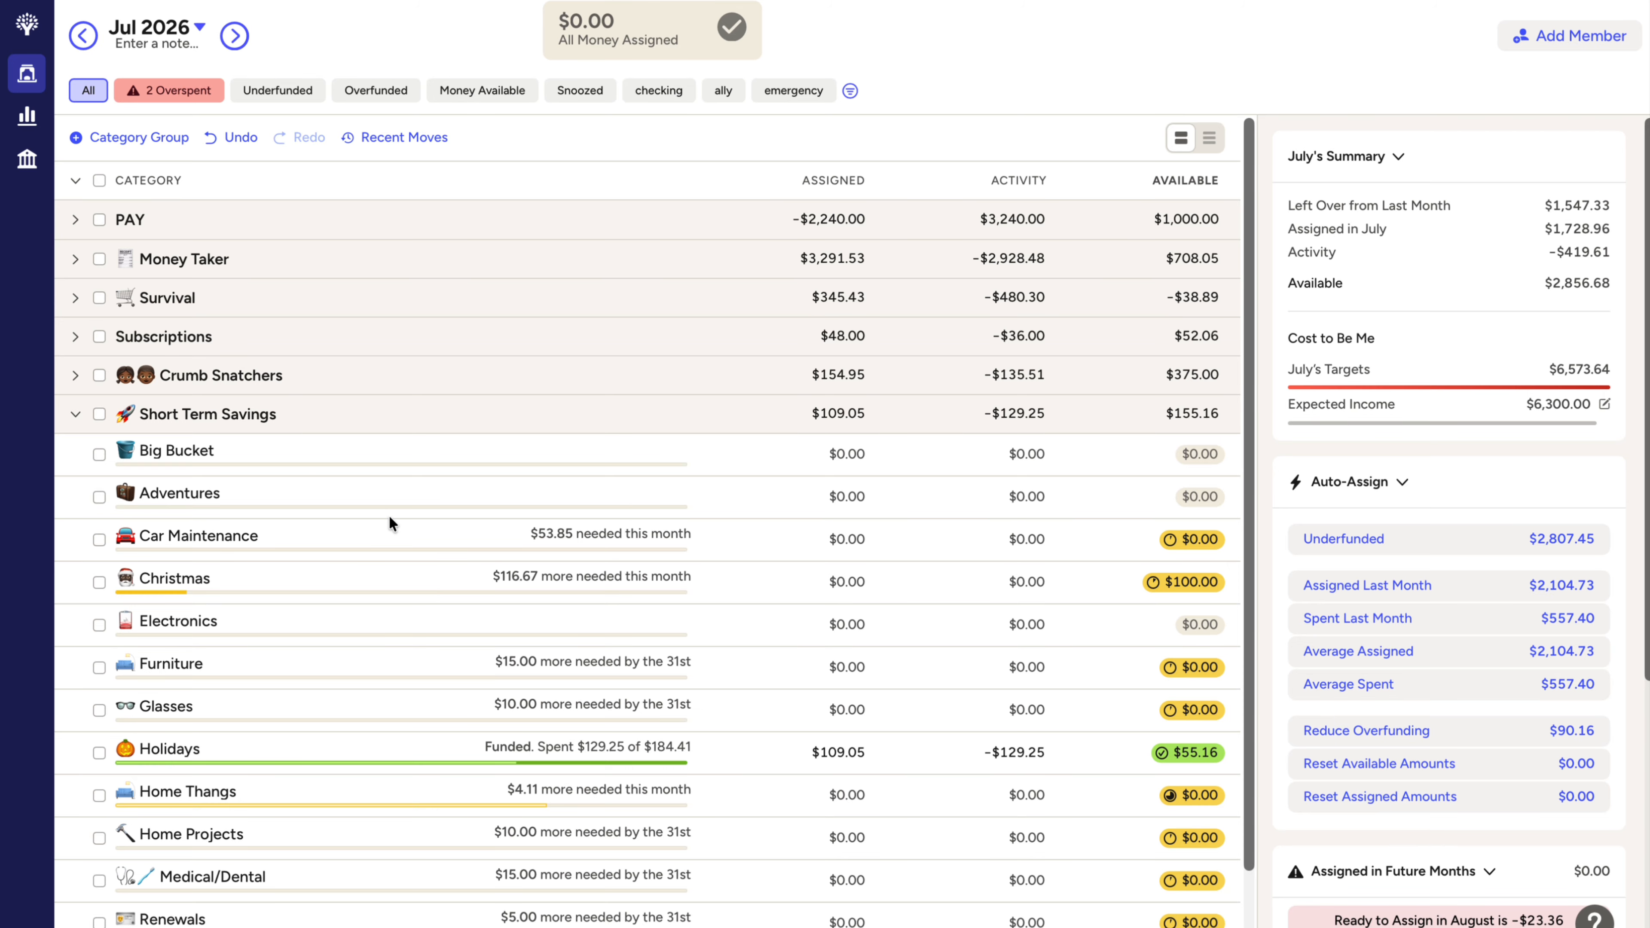
click(76, 299)
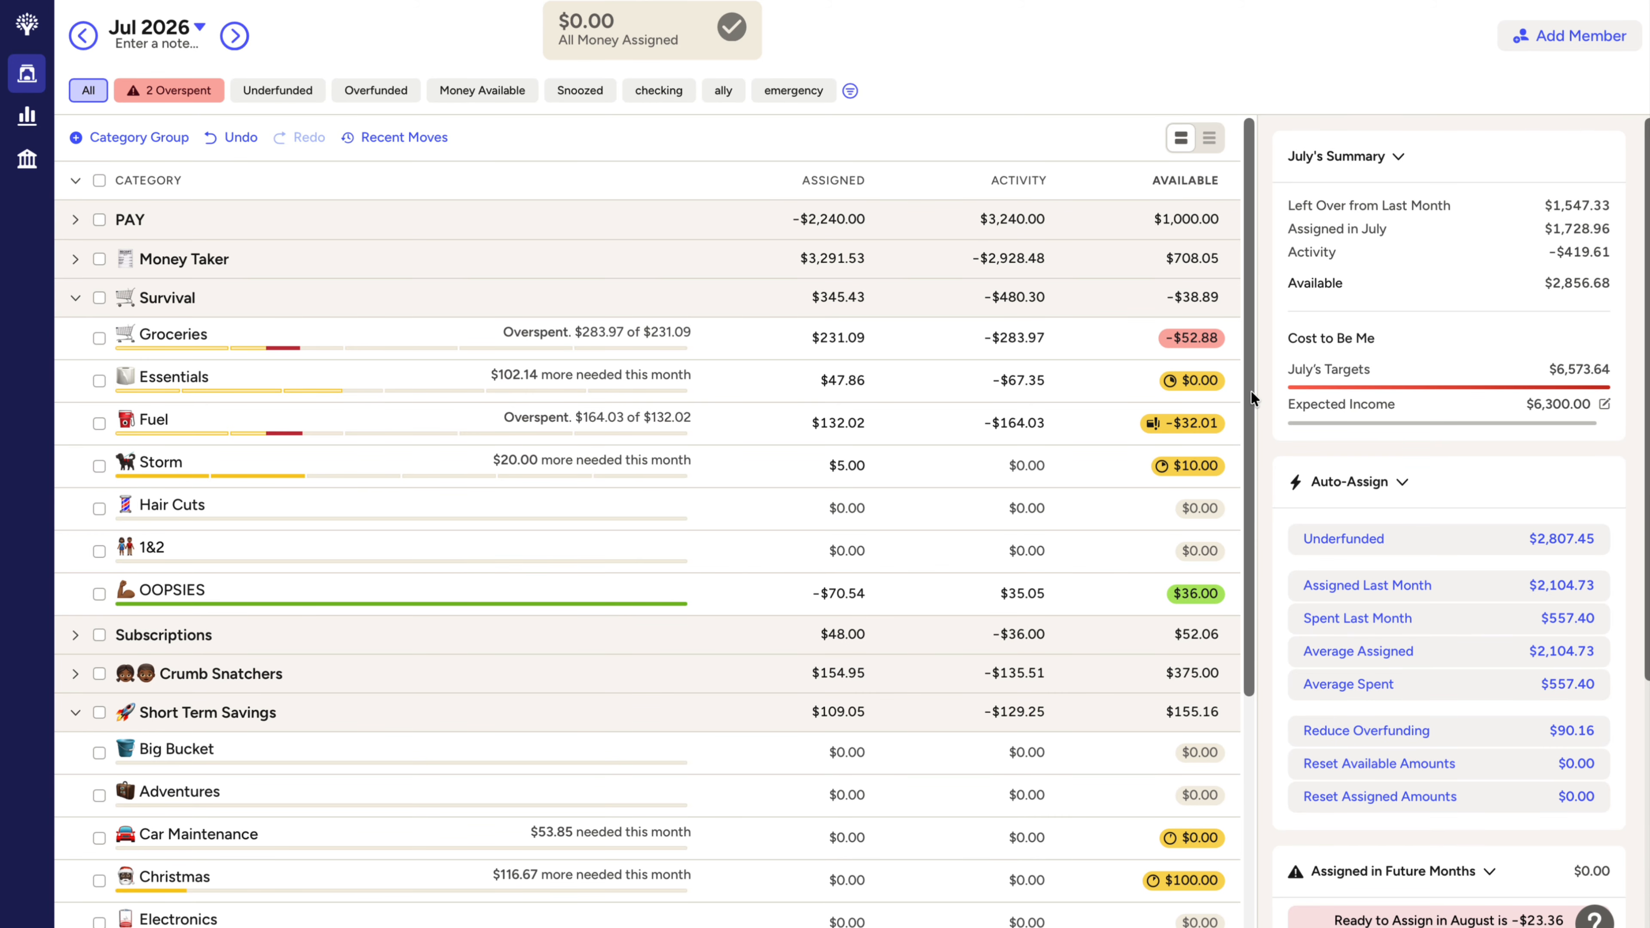
Step: Select the Holidays category under Short Term Savings and inspect its available balance and target
drag(1250, 391, 1278, 323)
drag(1255, 387, 1238, 686)
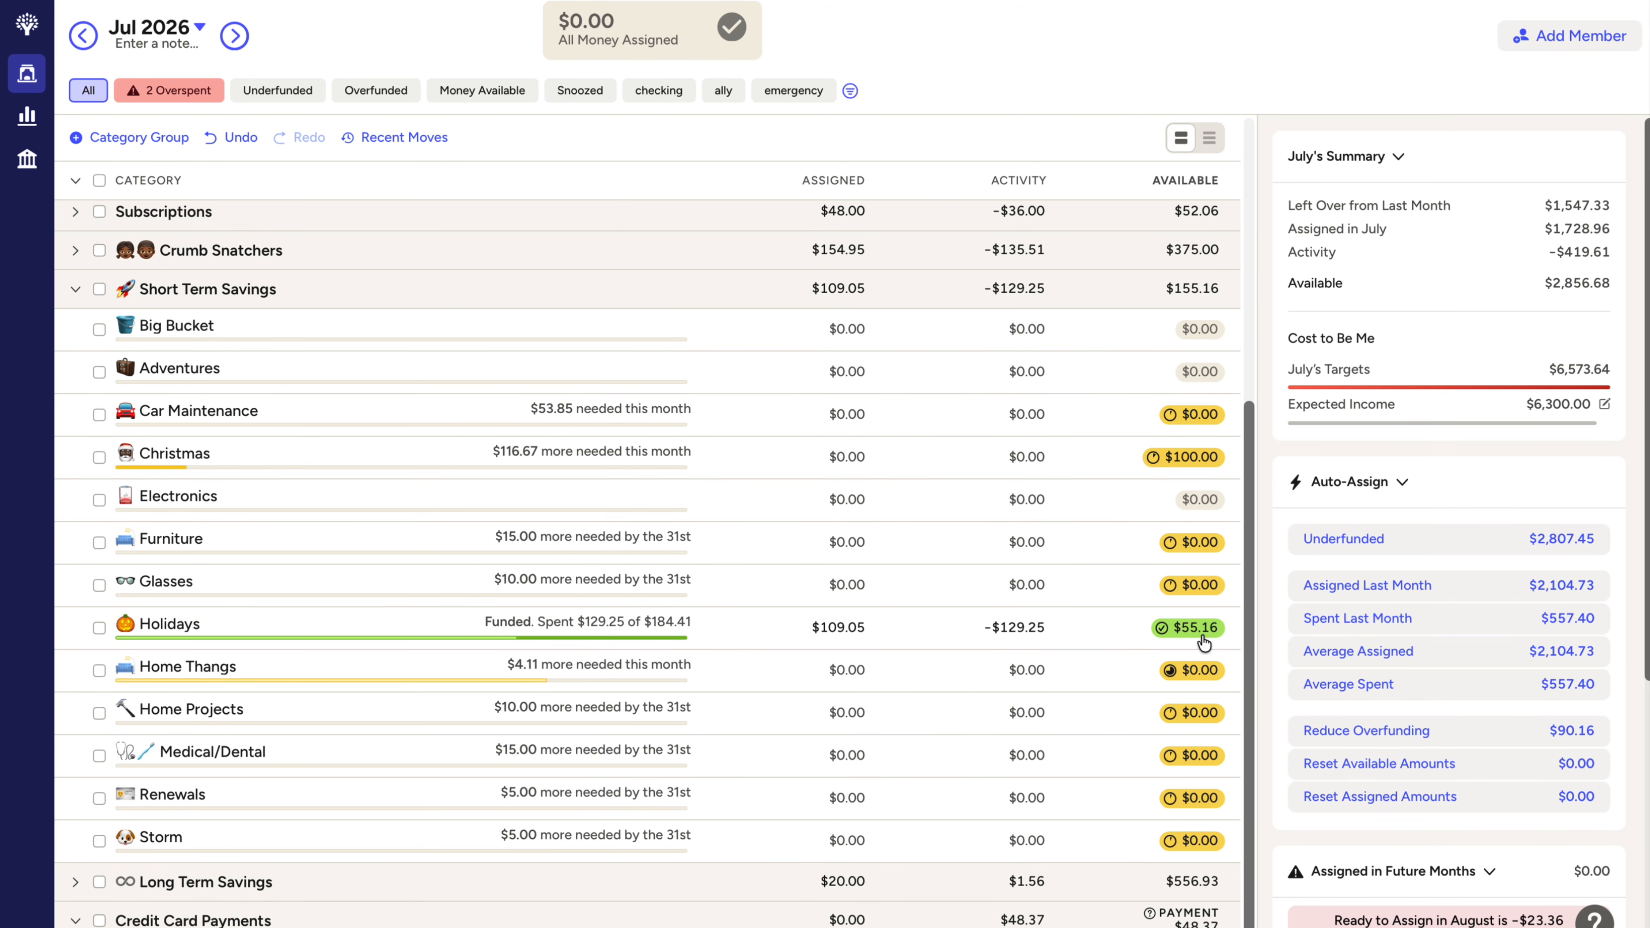
mouse_move(1203, 642)
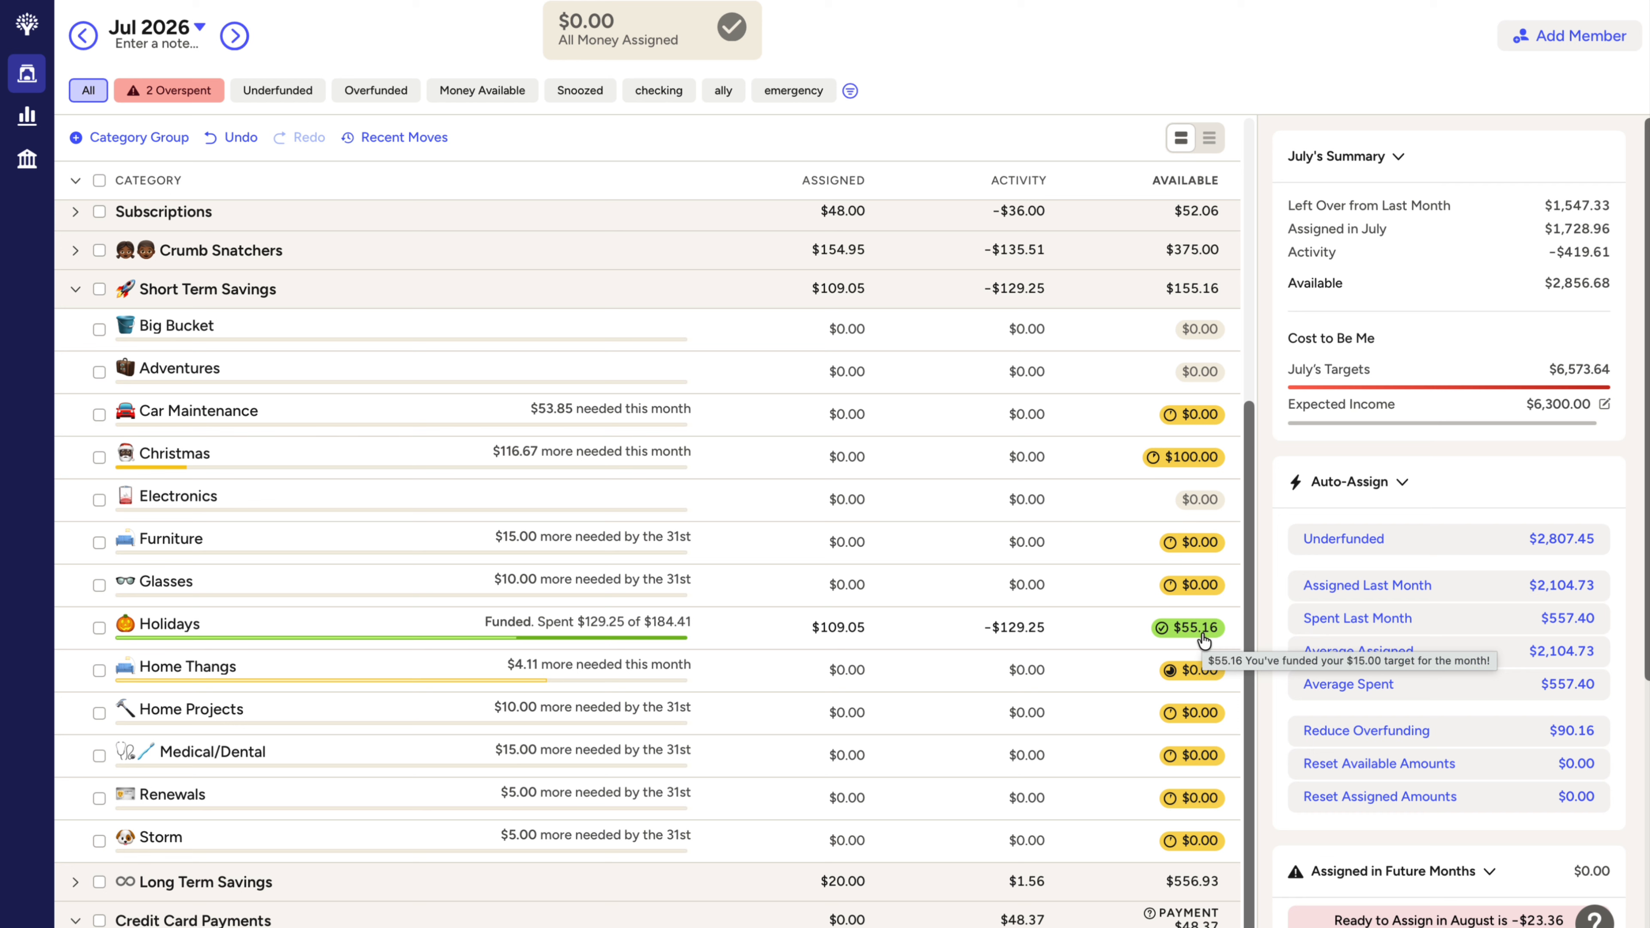
click(1203, 642)
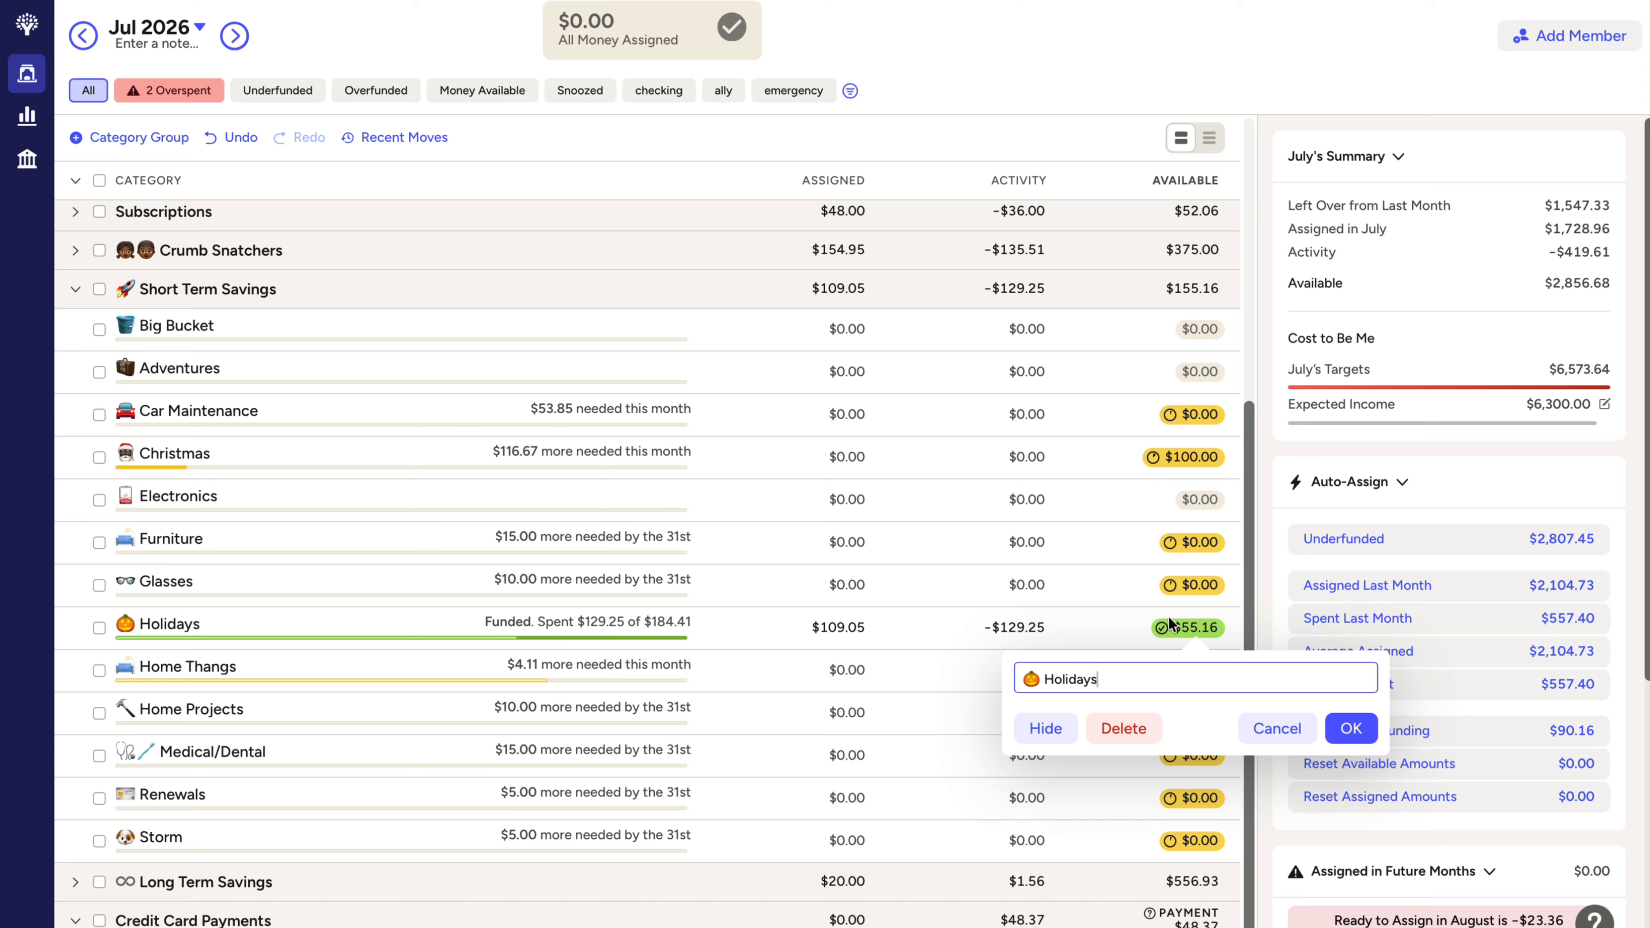
click(1116, 626)
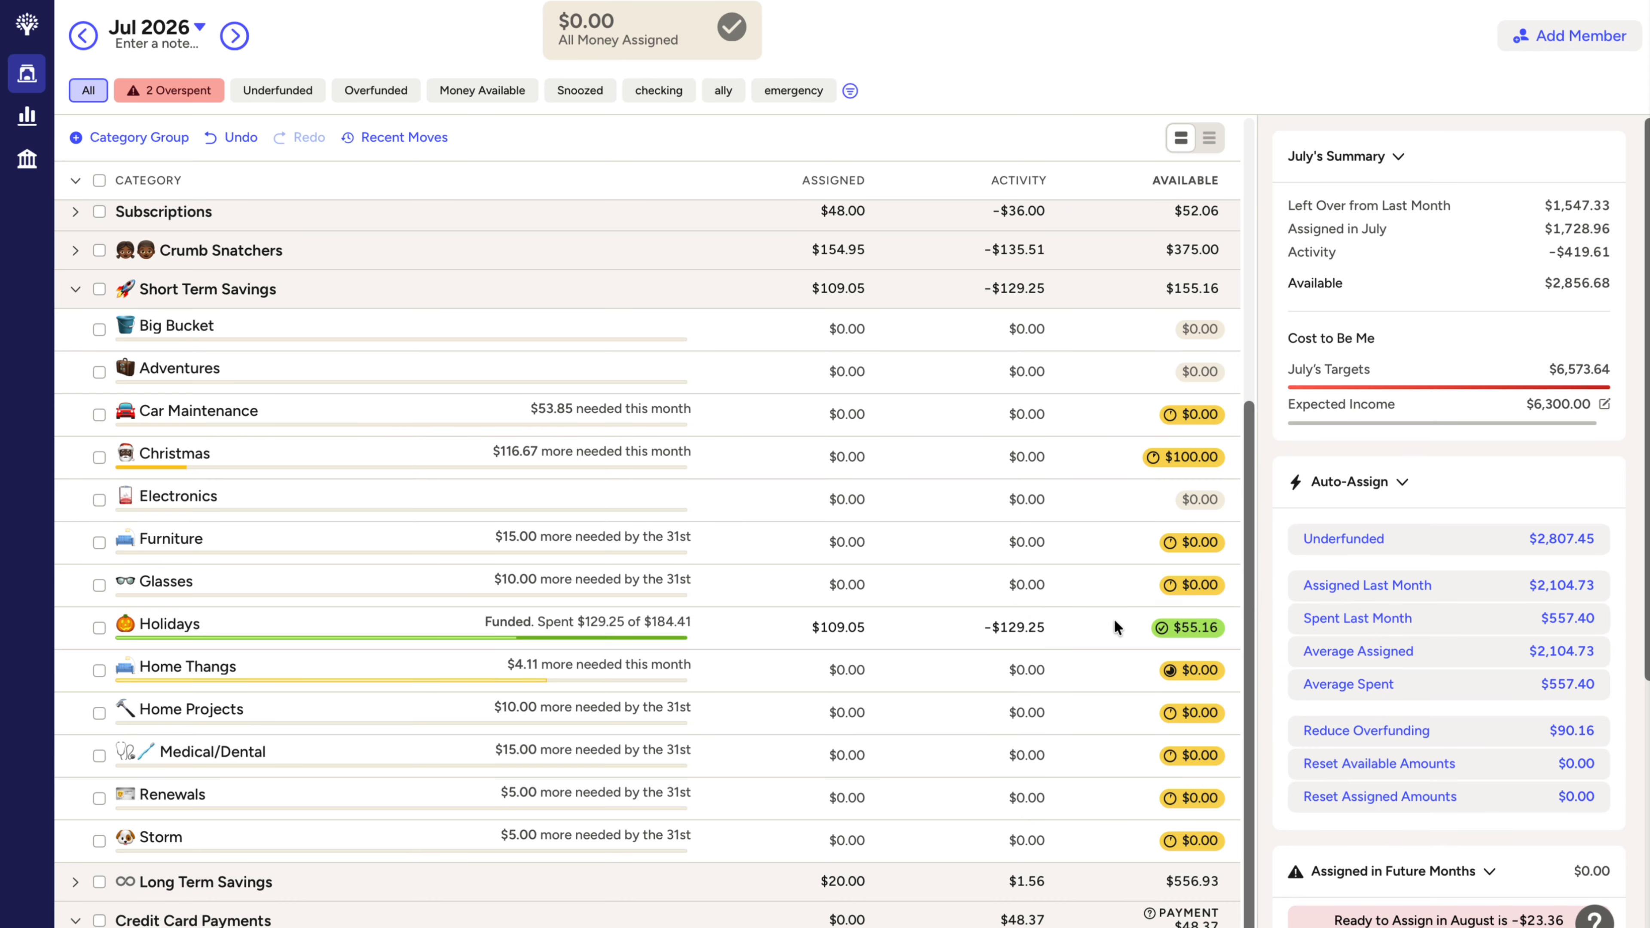
click(1116, 626)
click(1159, 639)
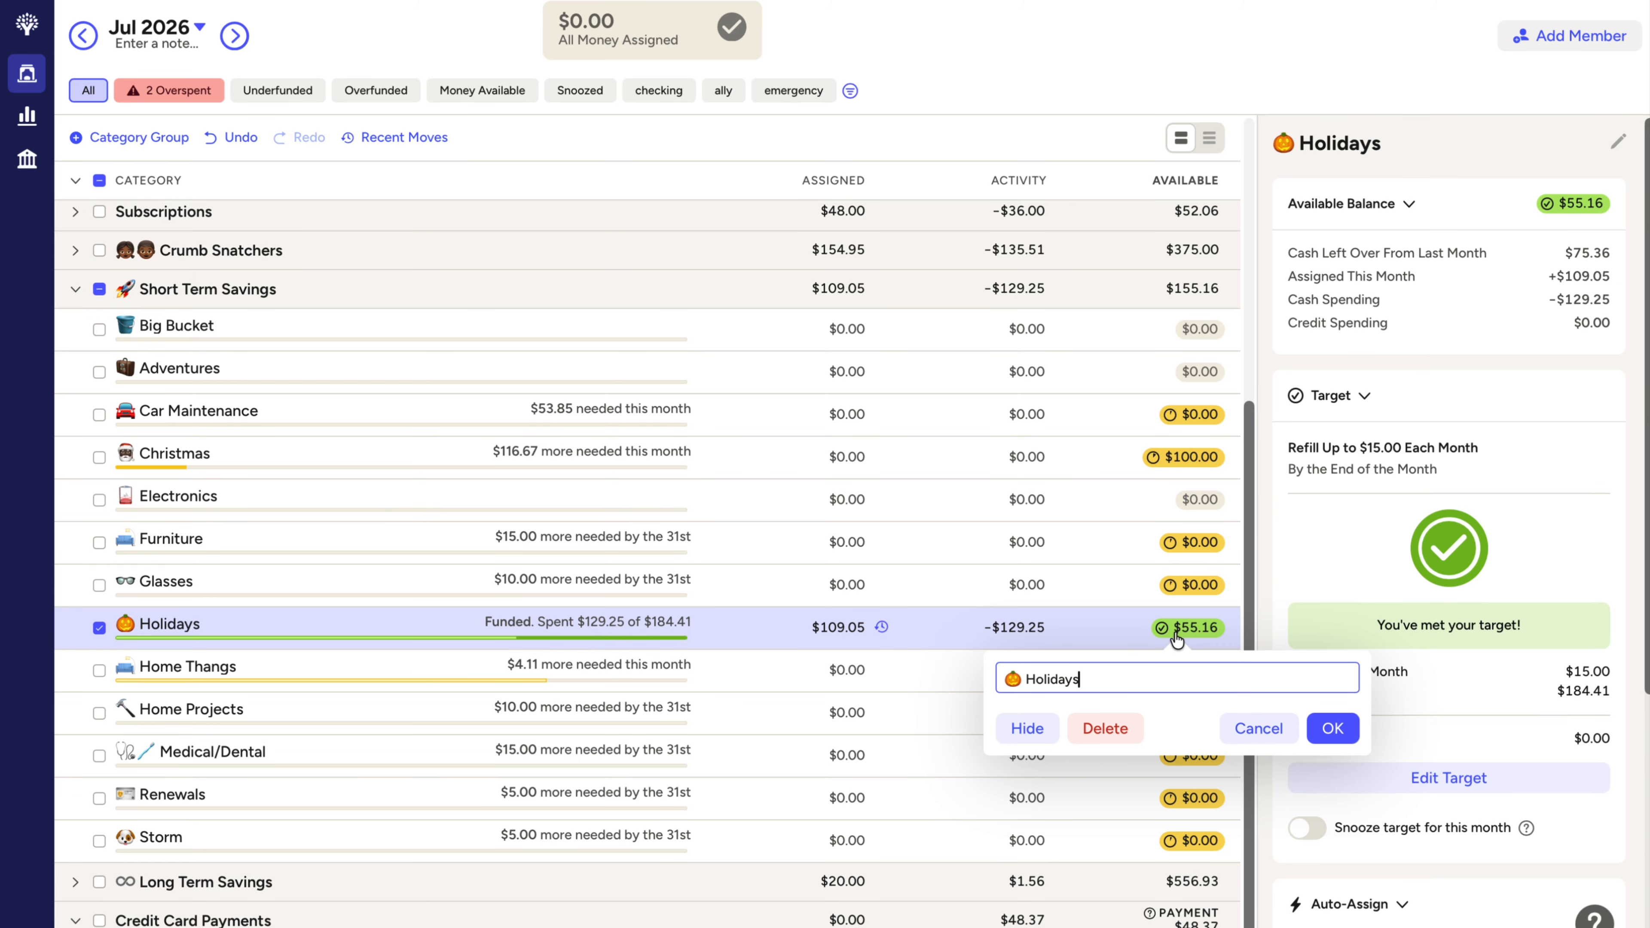
click(1330, 728)
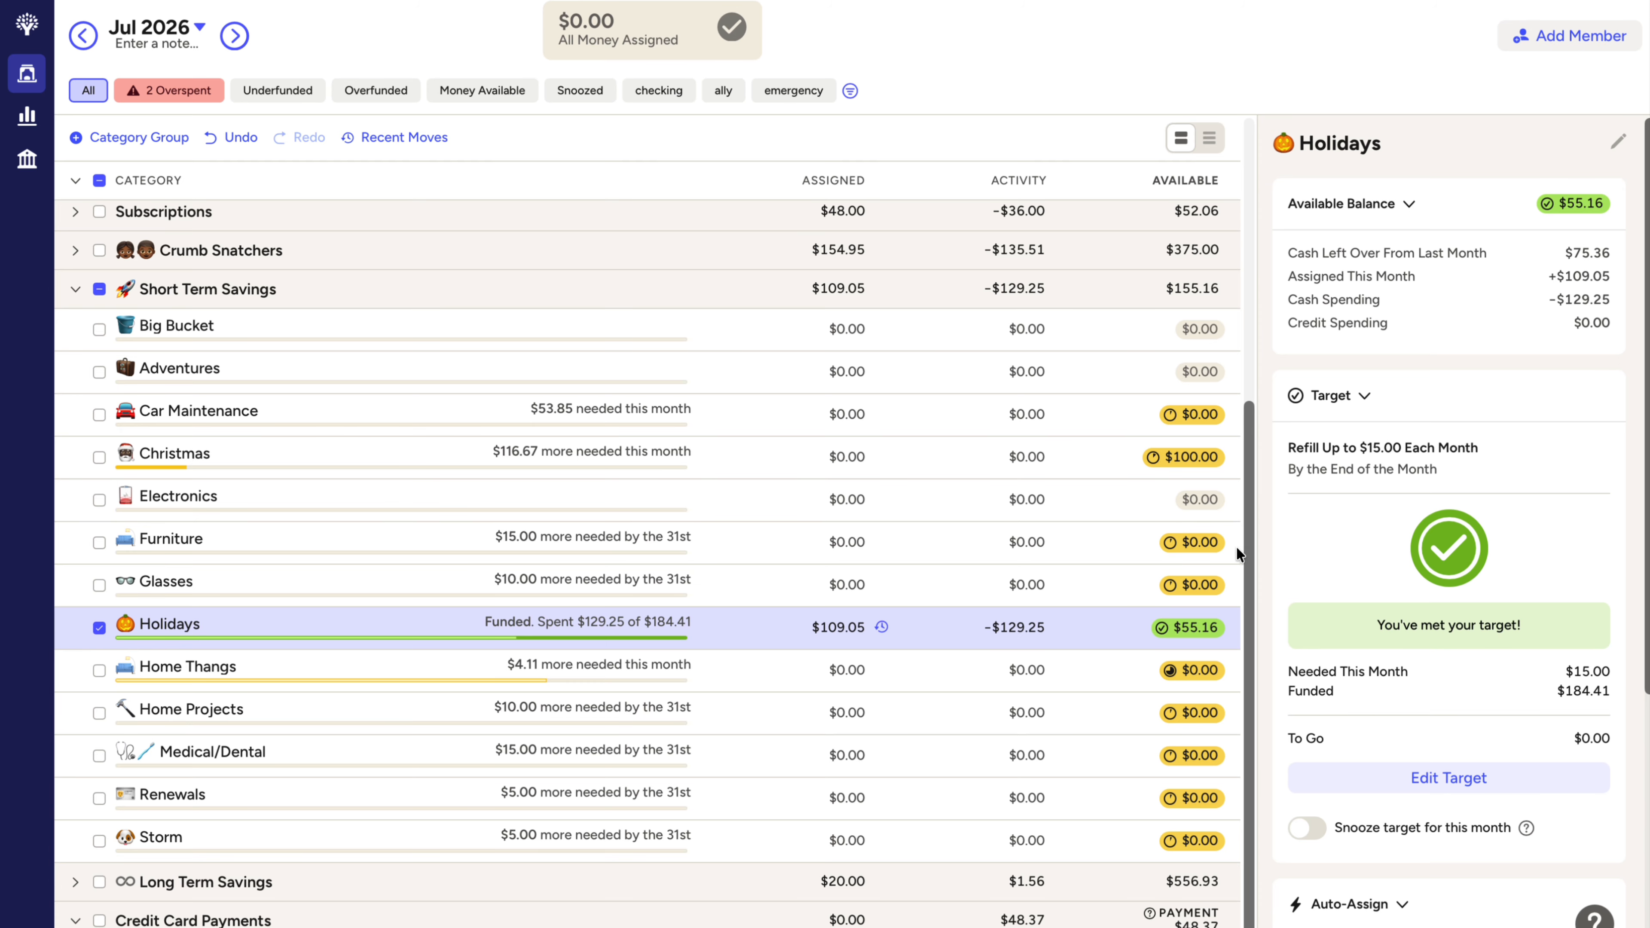
Step: Cover the Groceries overspending from Short Term Savings: Holidays, and deselect the Groceries category
drag(1247, 546, 1254, 275)
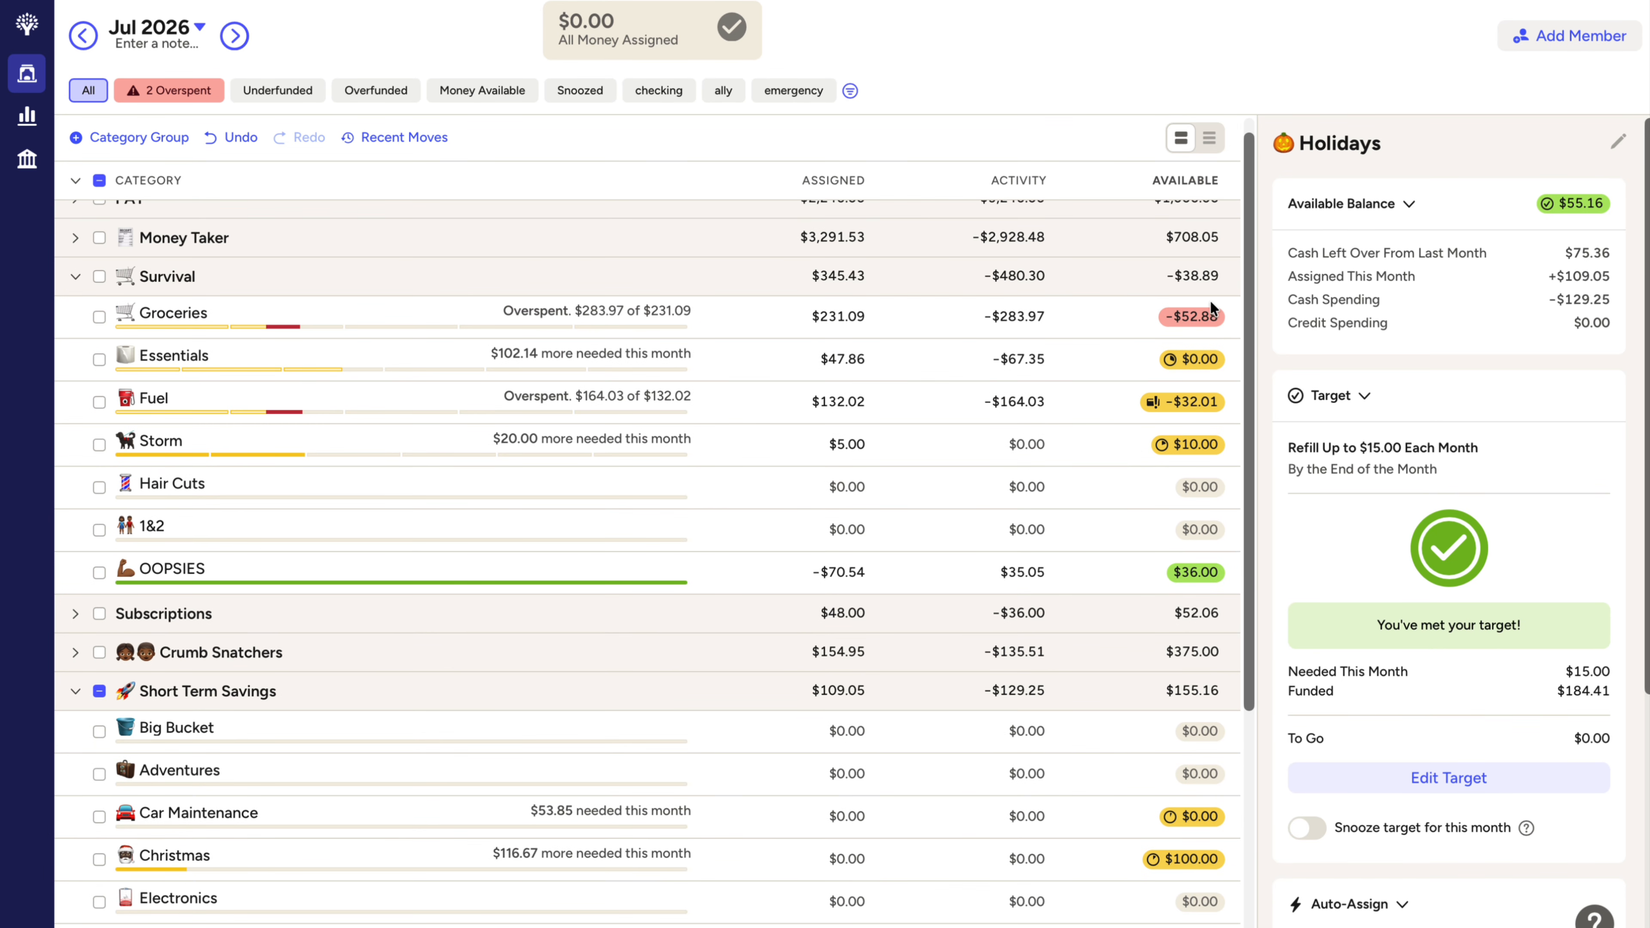
click(1203, 317)
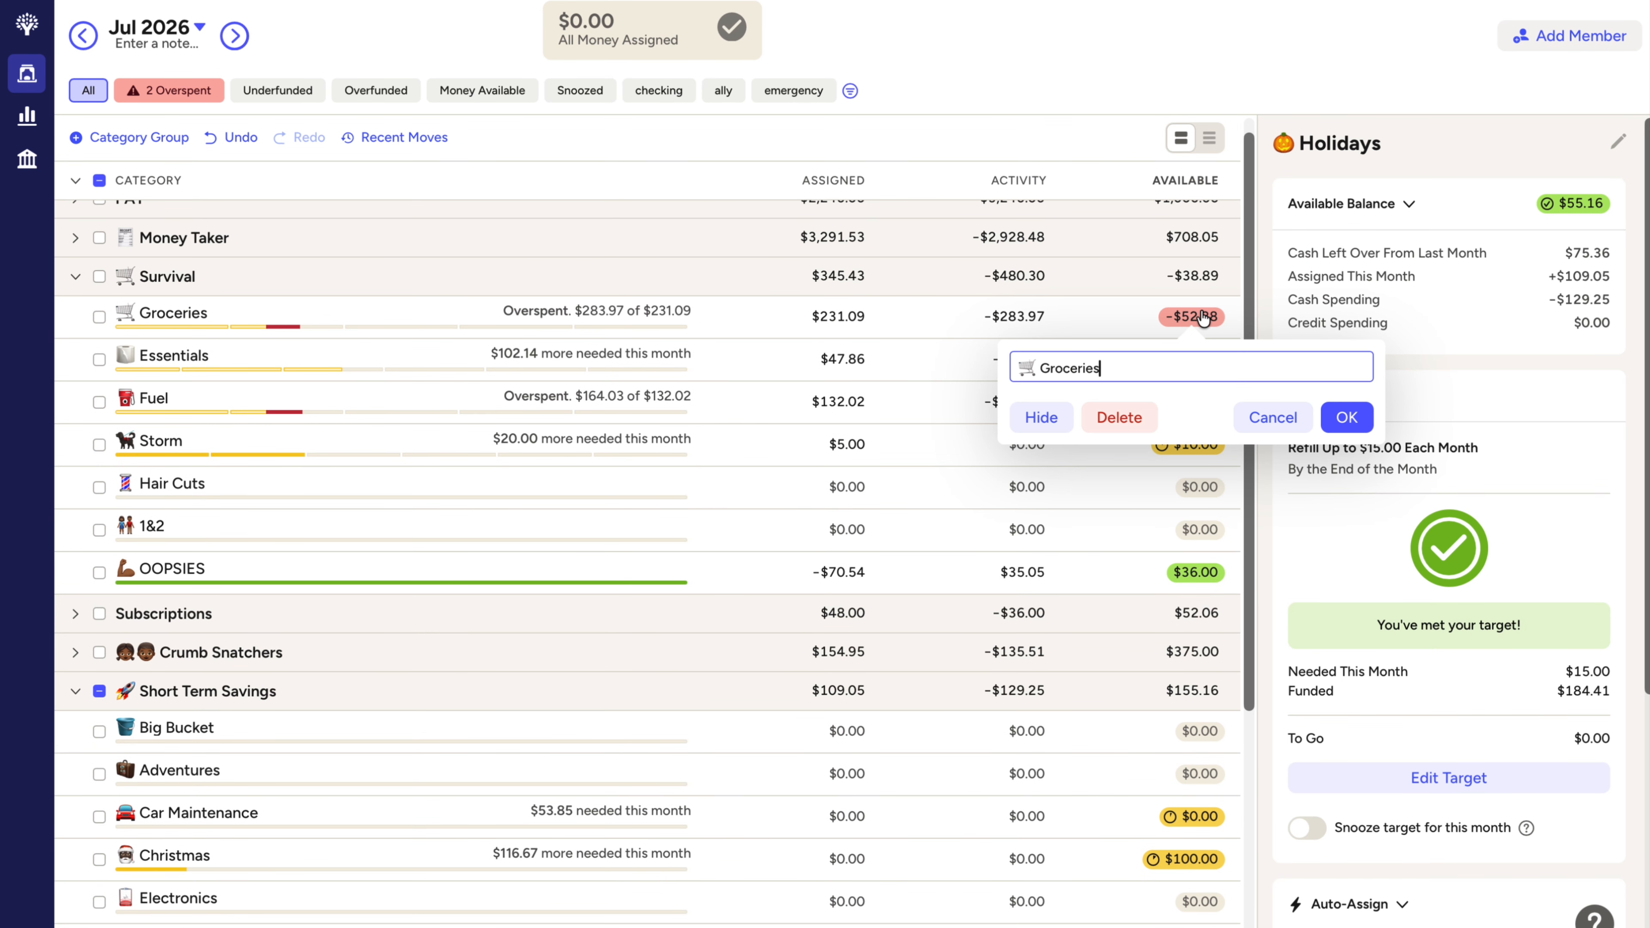
click(1346, 417)
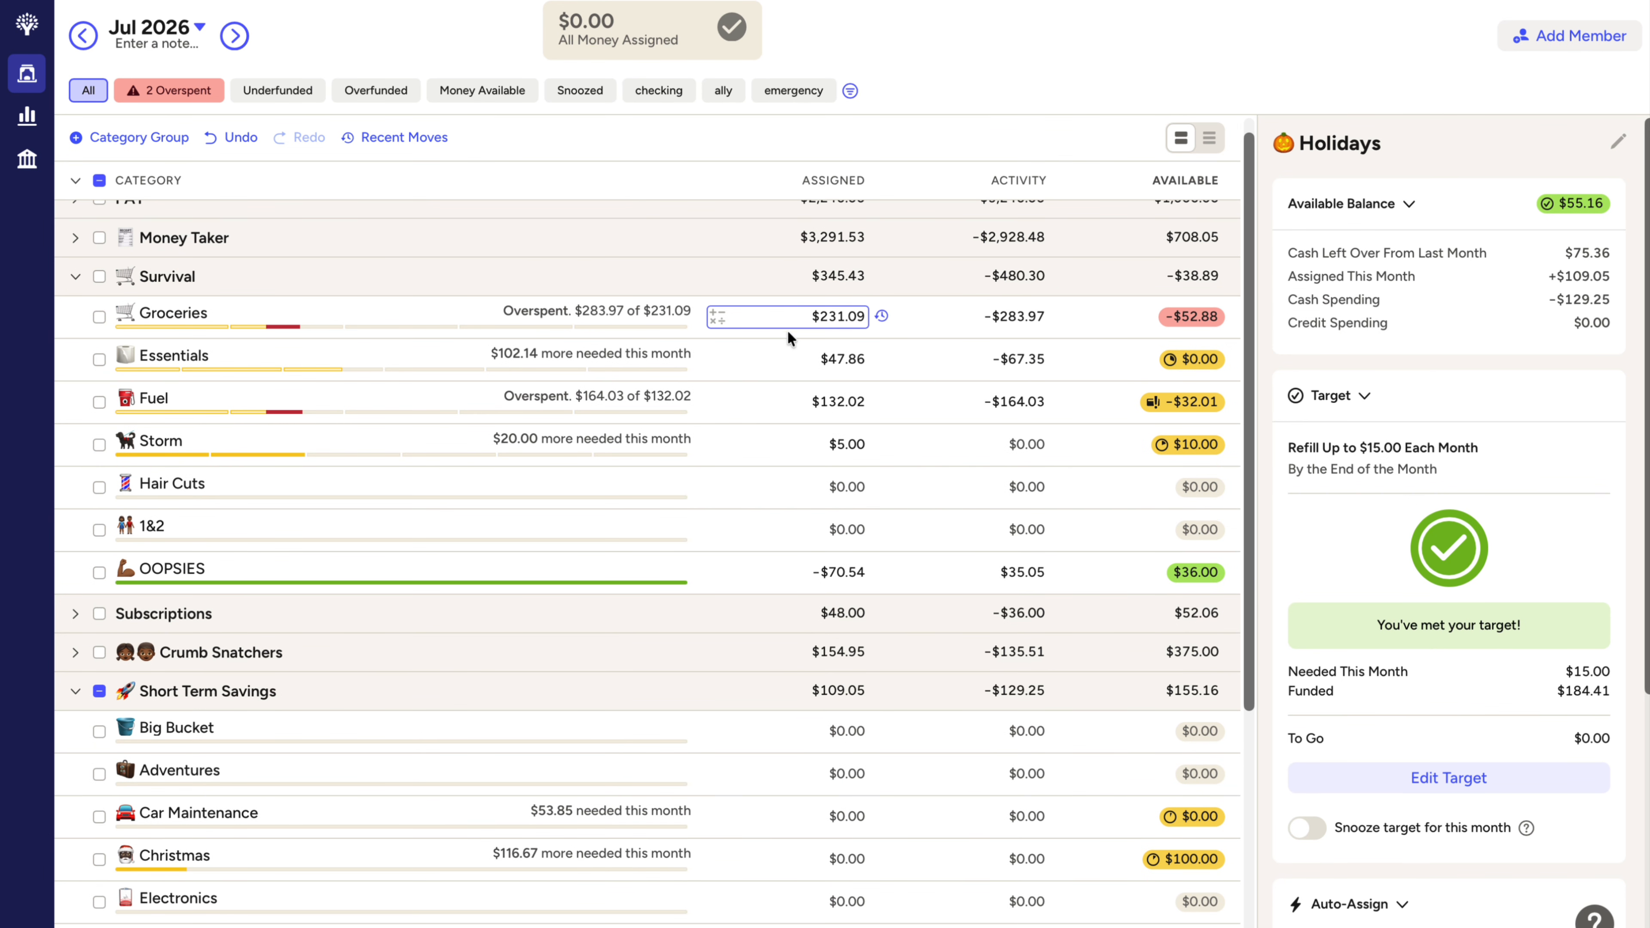
click(99, 317)
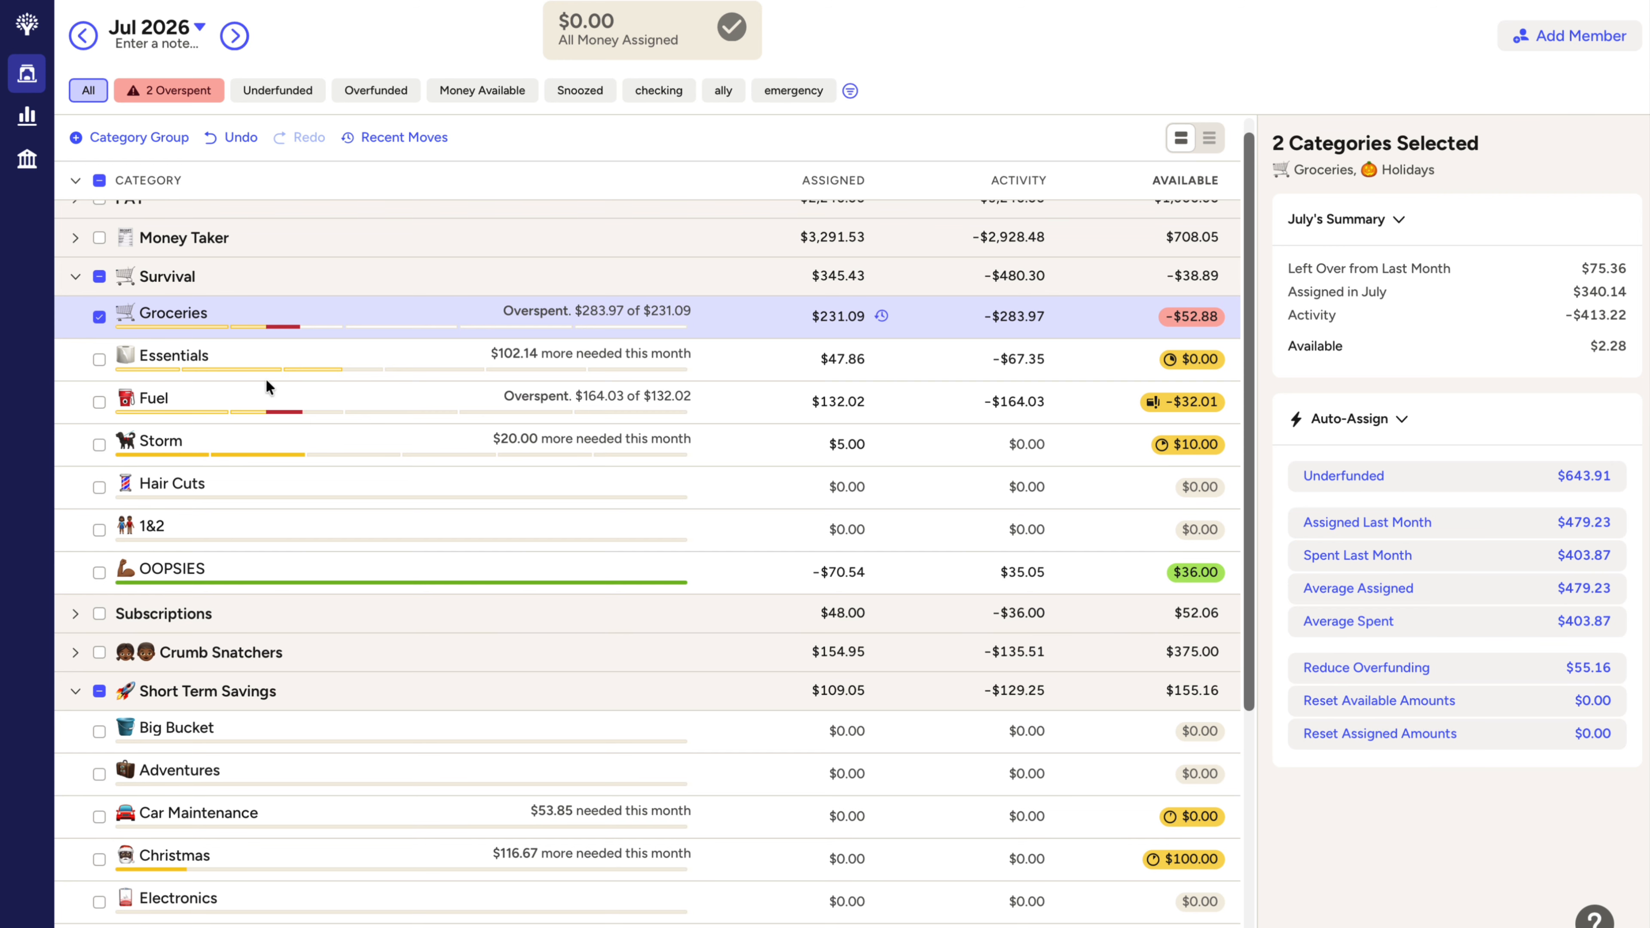
click(1195, 318)
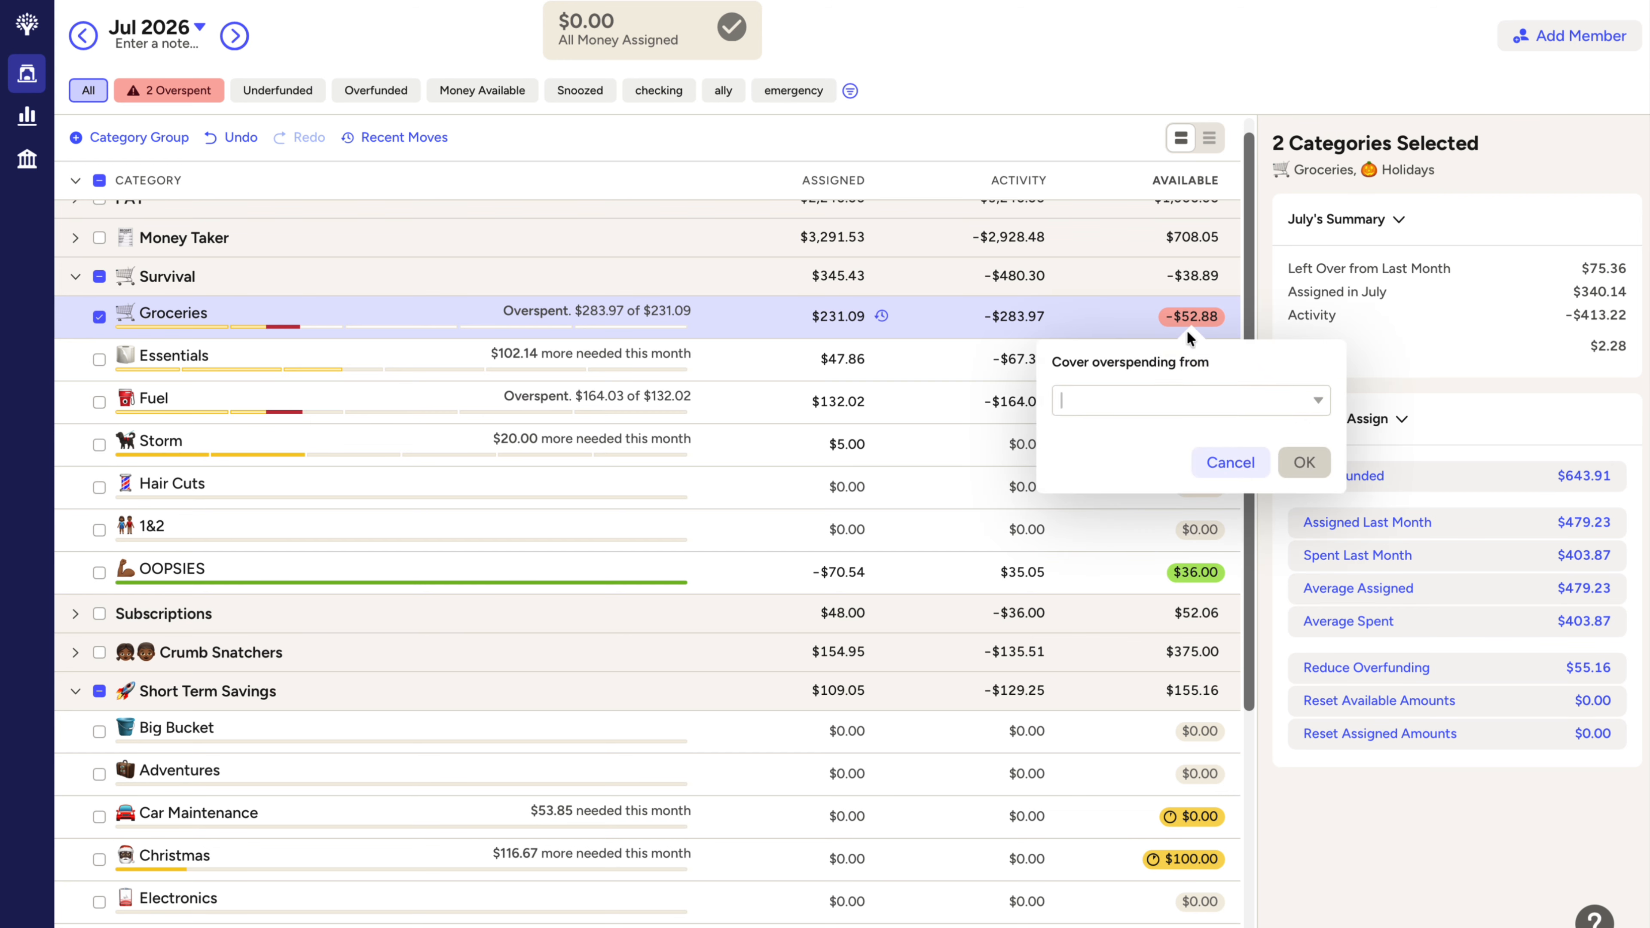
click(1321, 403)
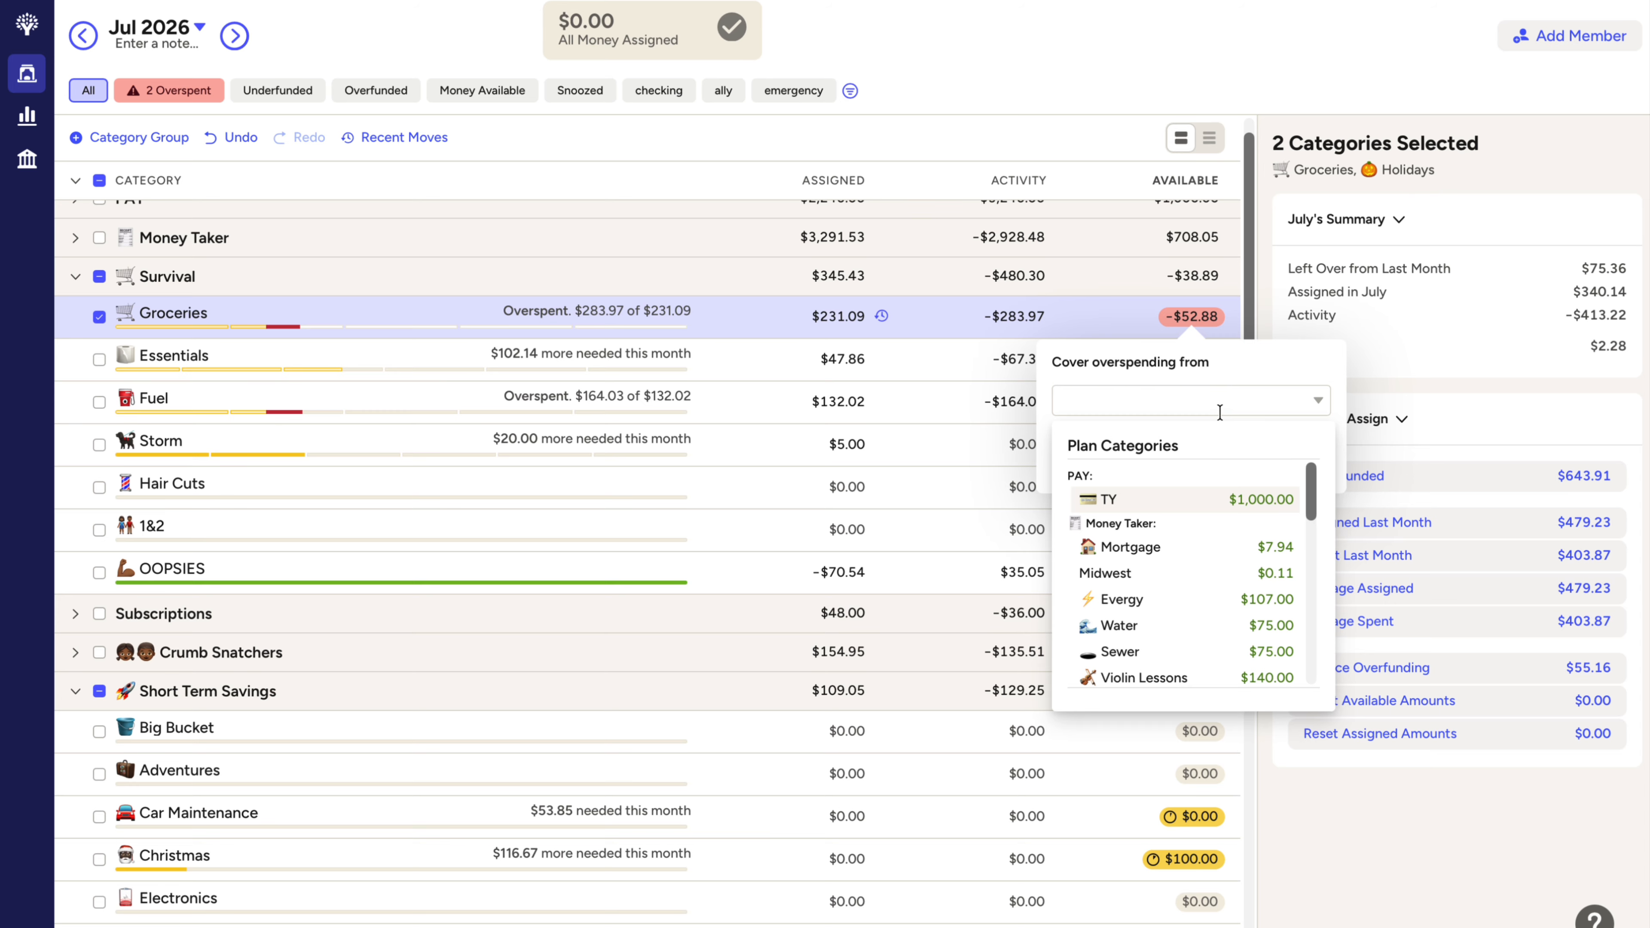
text(hol)
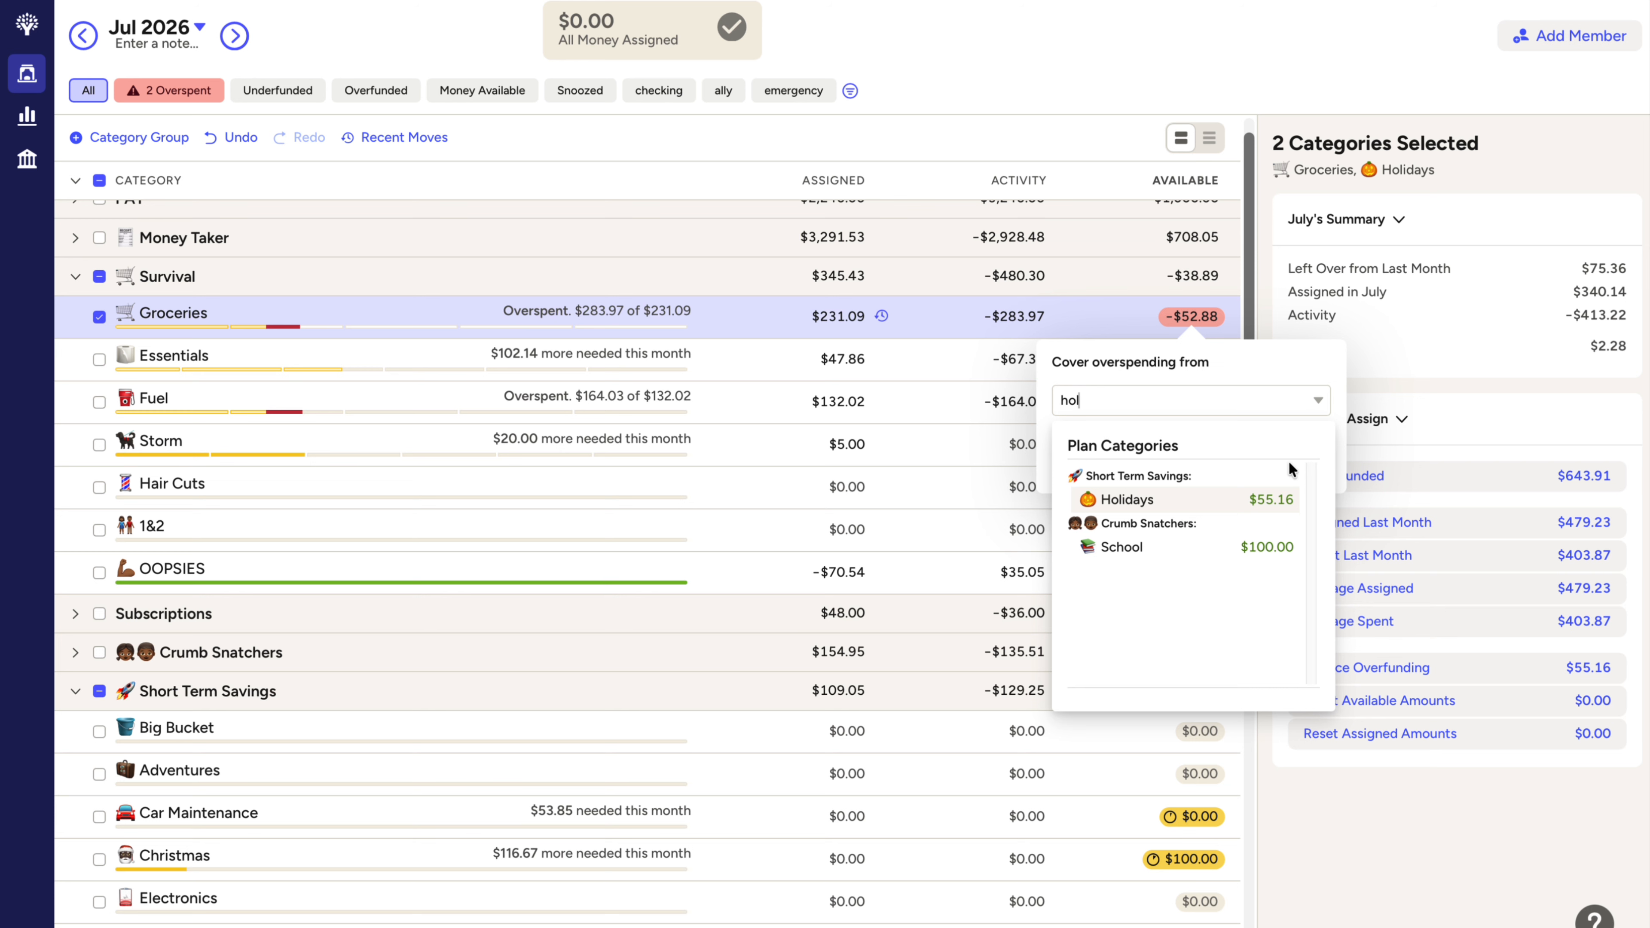
click(1211, 500)
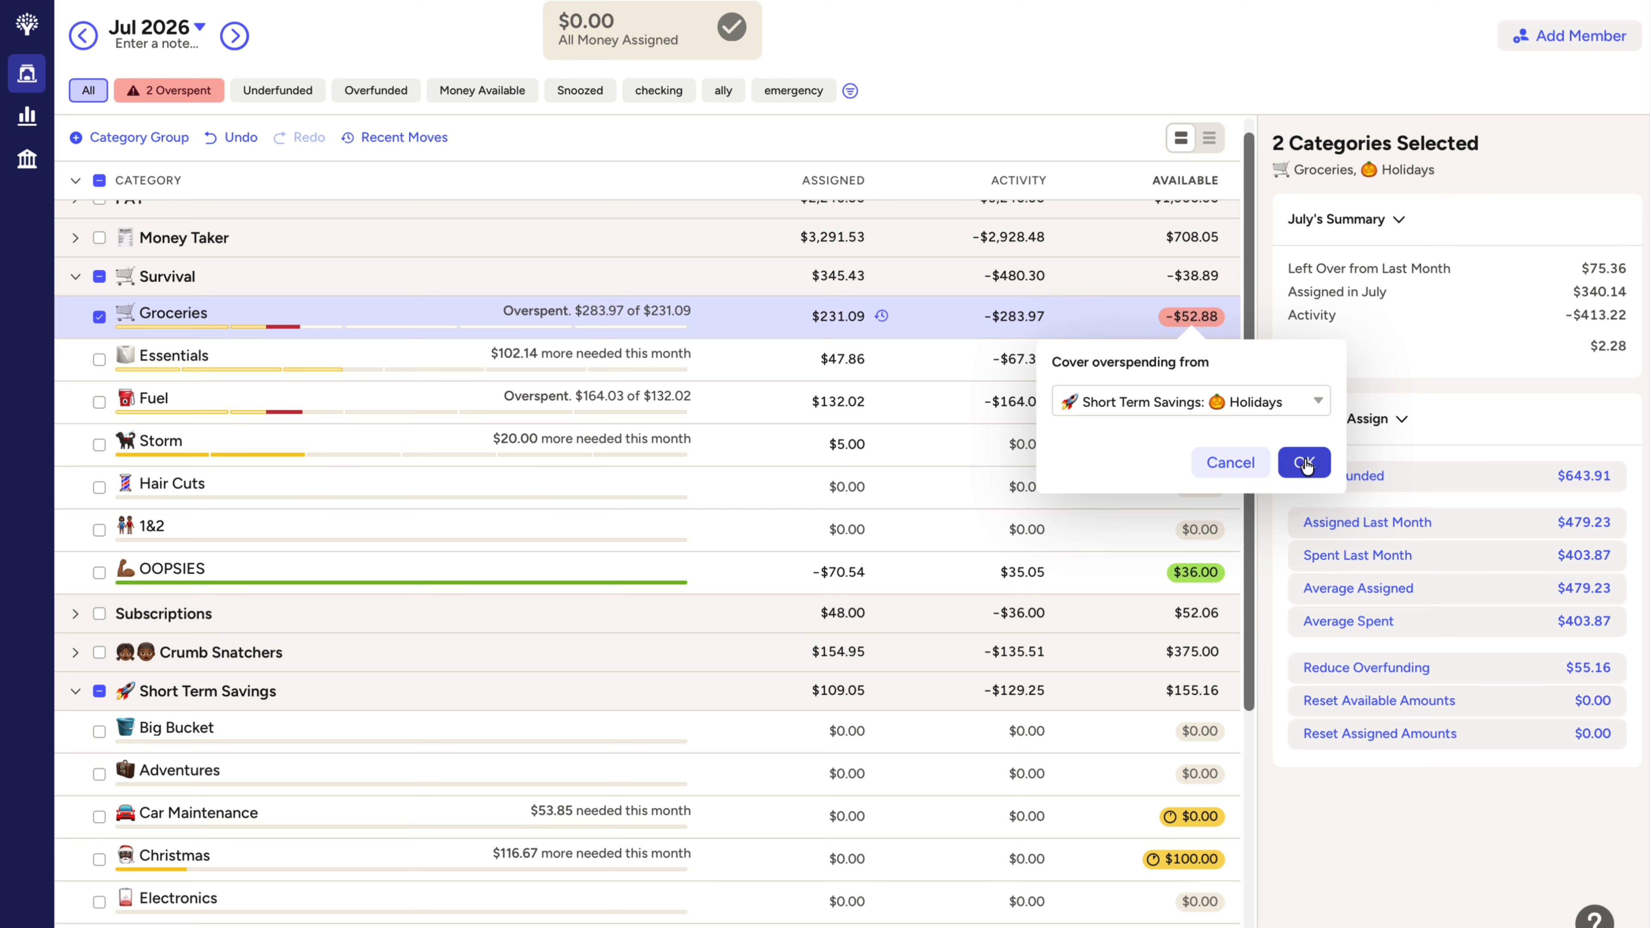
click(1304, 463)
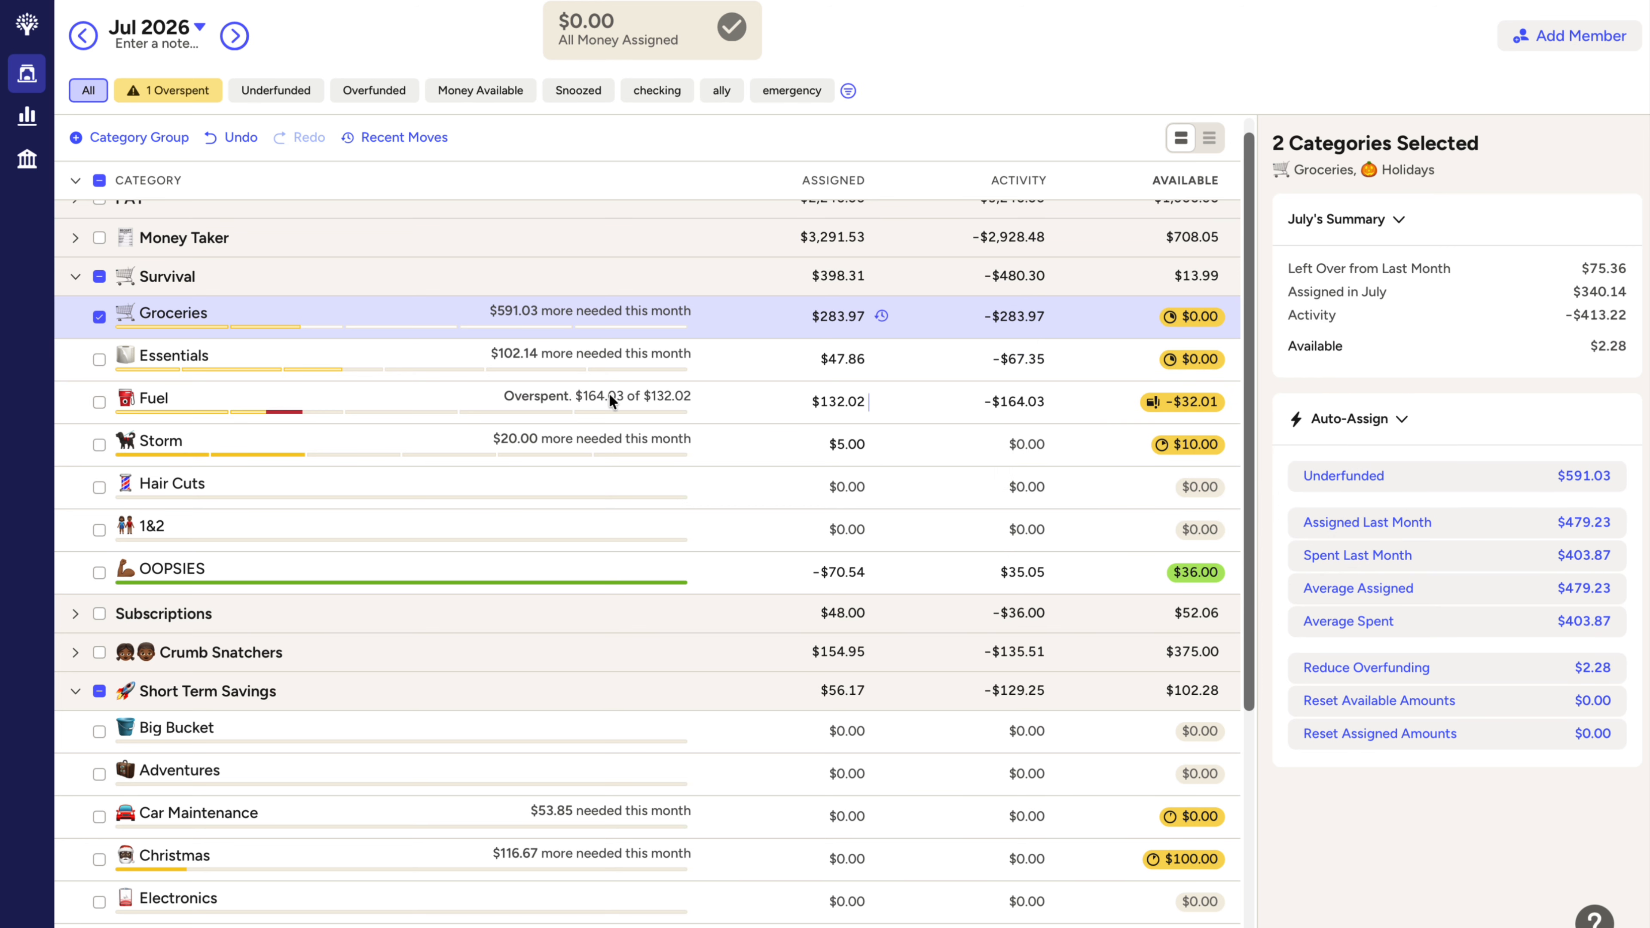
click(99, 317)
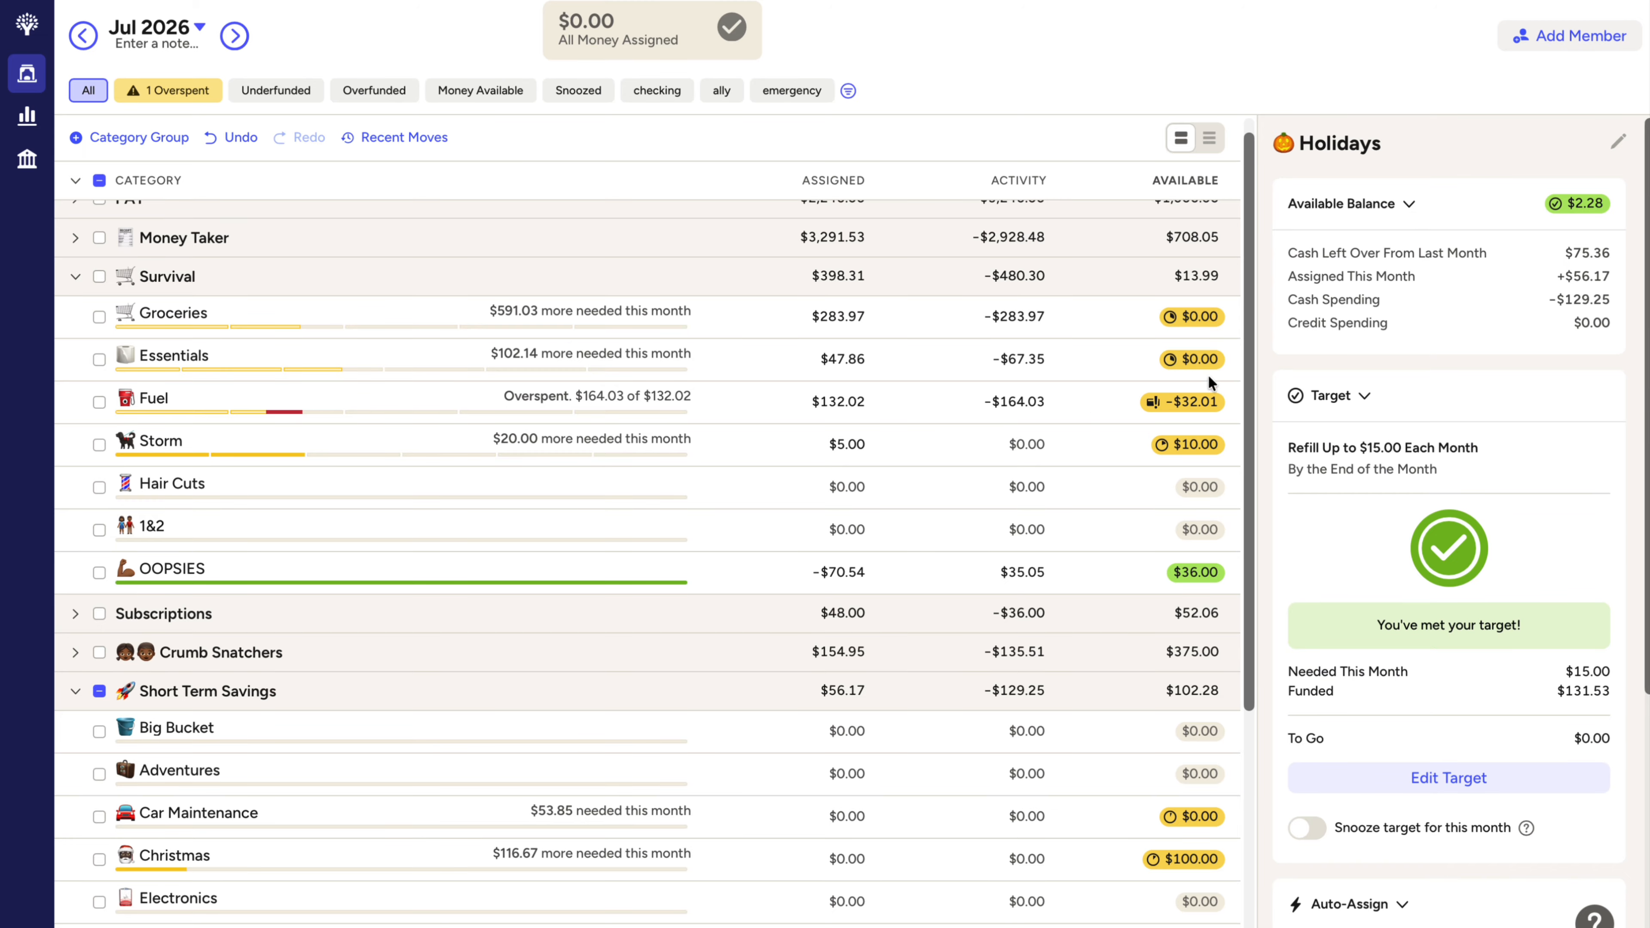
Step: Collapse the Survival and Short Term Savings groups and expand the PAY group
drag(1245, 347, 1244, 430)
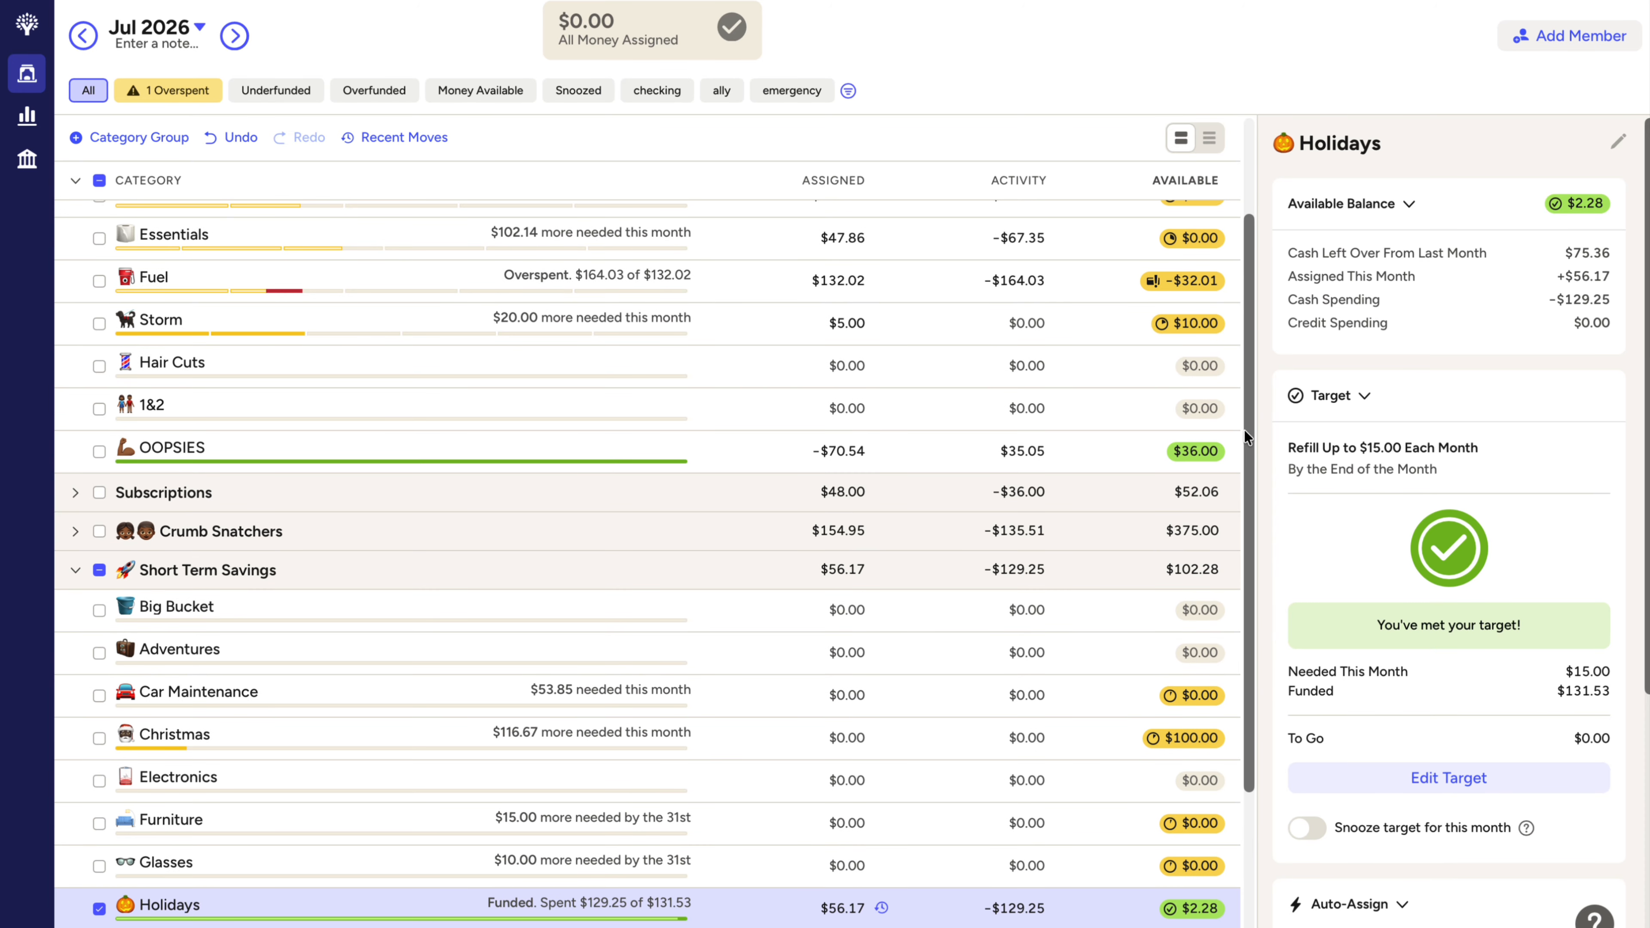
drag(1243, 430, 1242, 277)
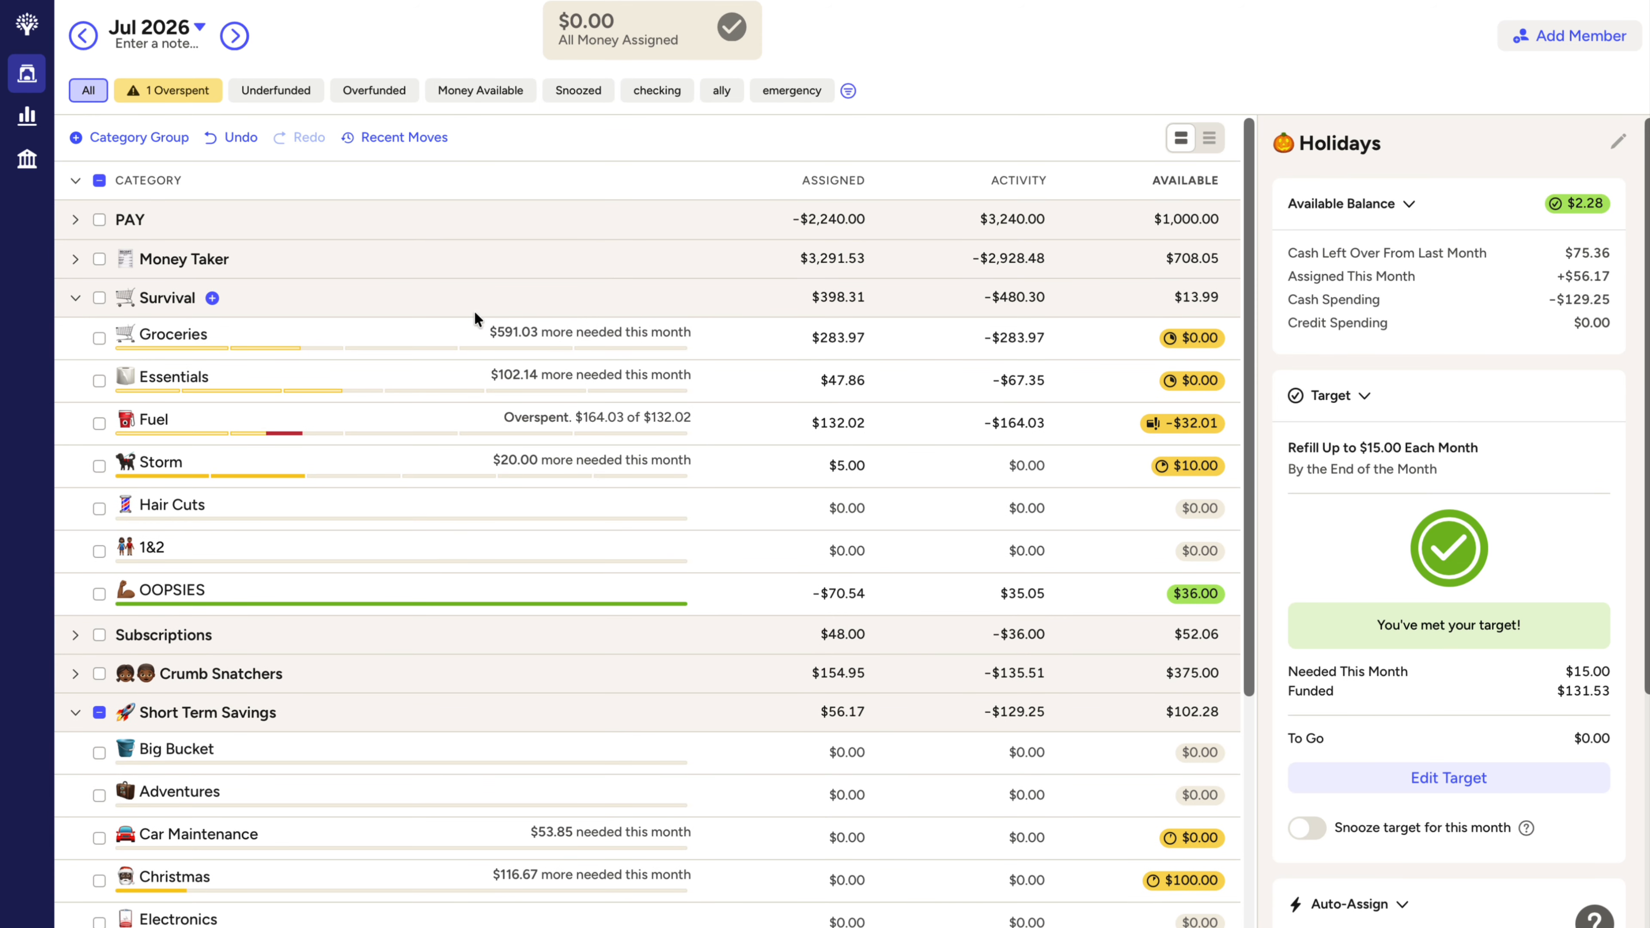
click(75, 299)
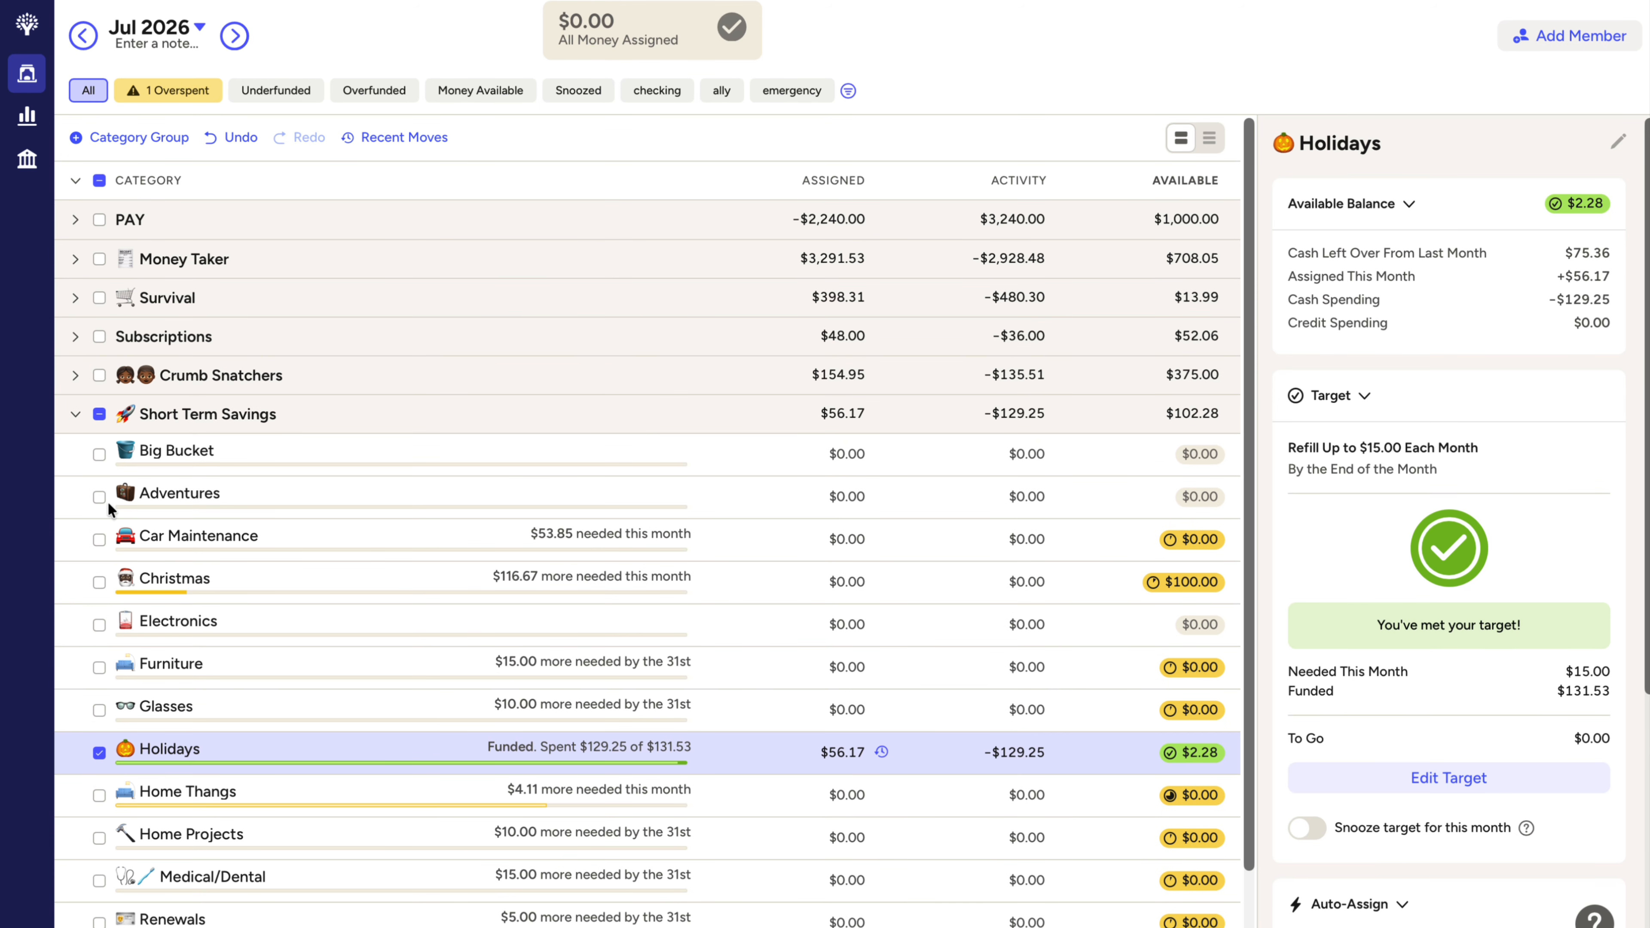
click(75, 414)
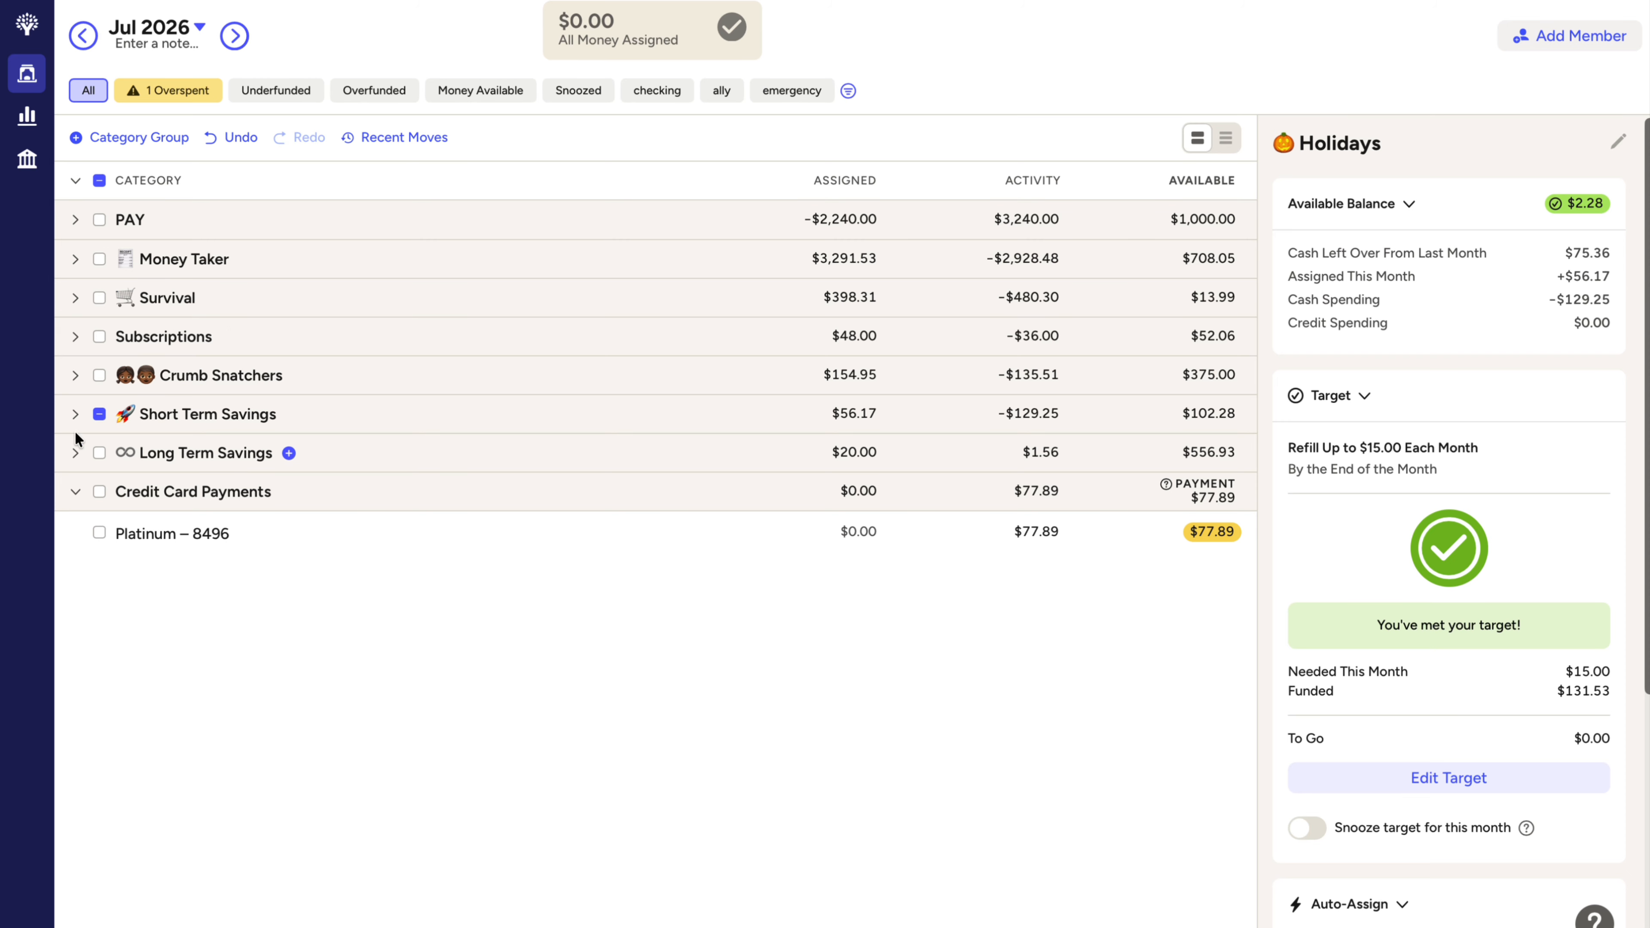
click(75, 220)
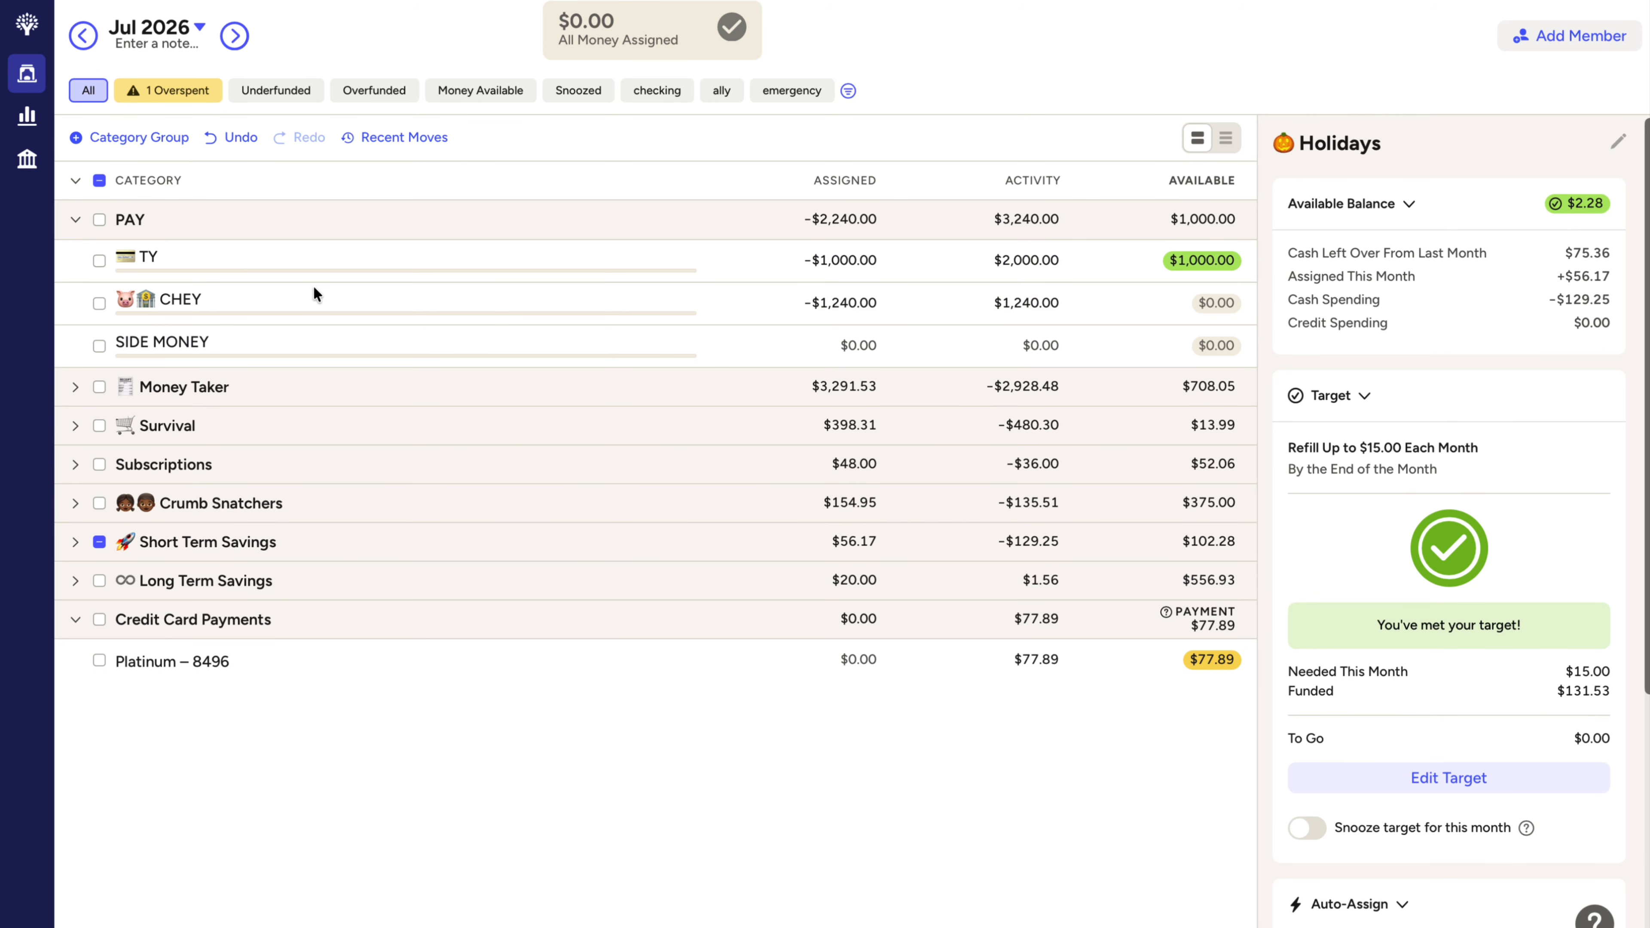
Step: Move $1,000.00 from the first category in the PAY group to Ready to Assign, and collapse the PAY group
click(1202, 261)
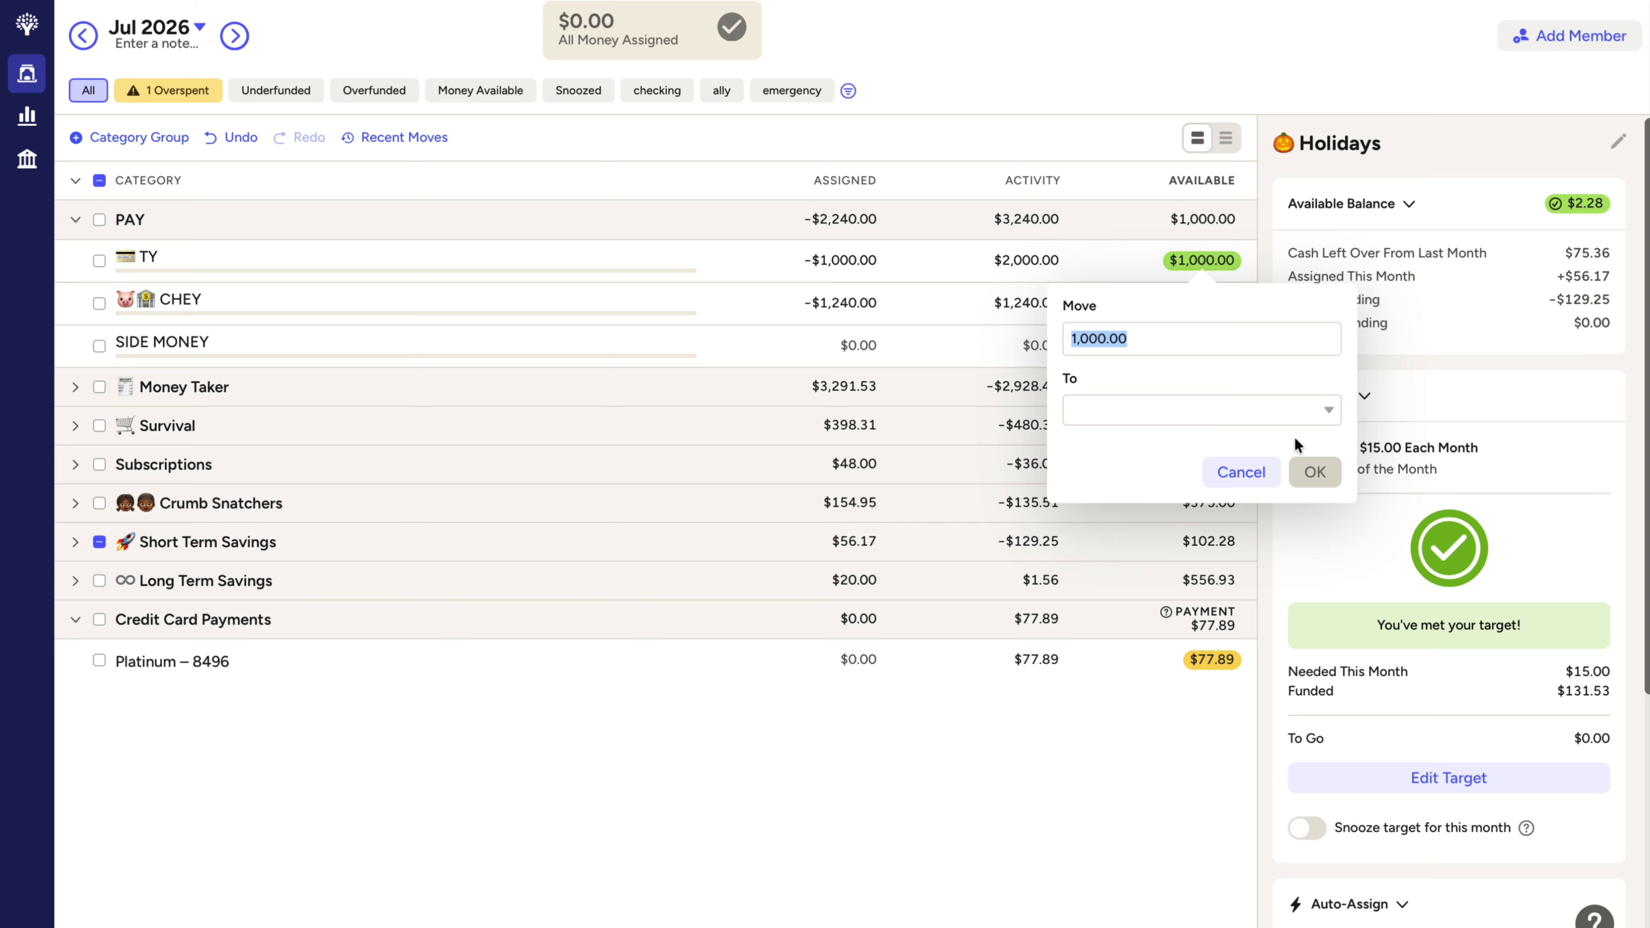
click(1331, 410)
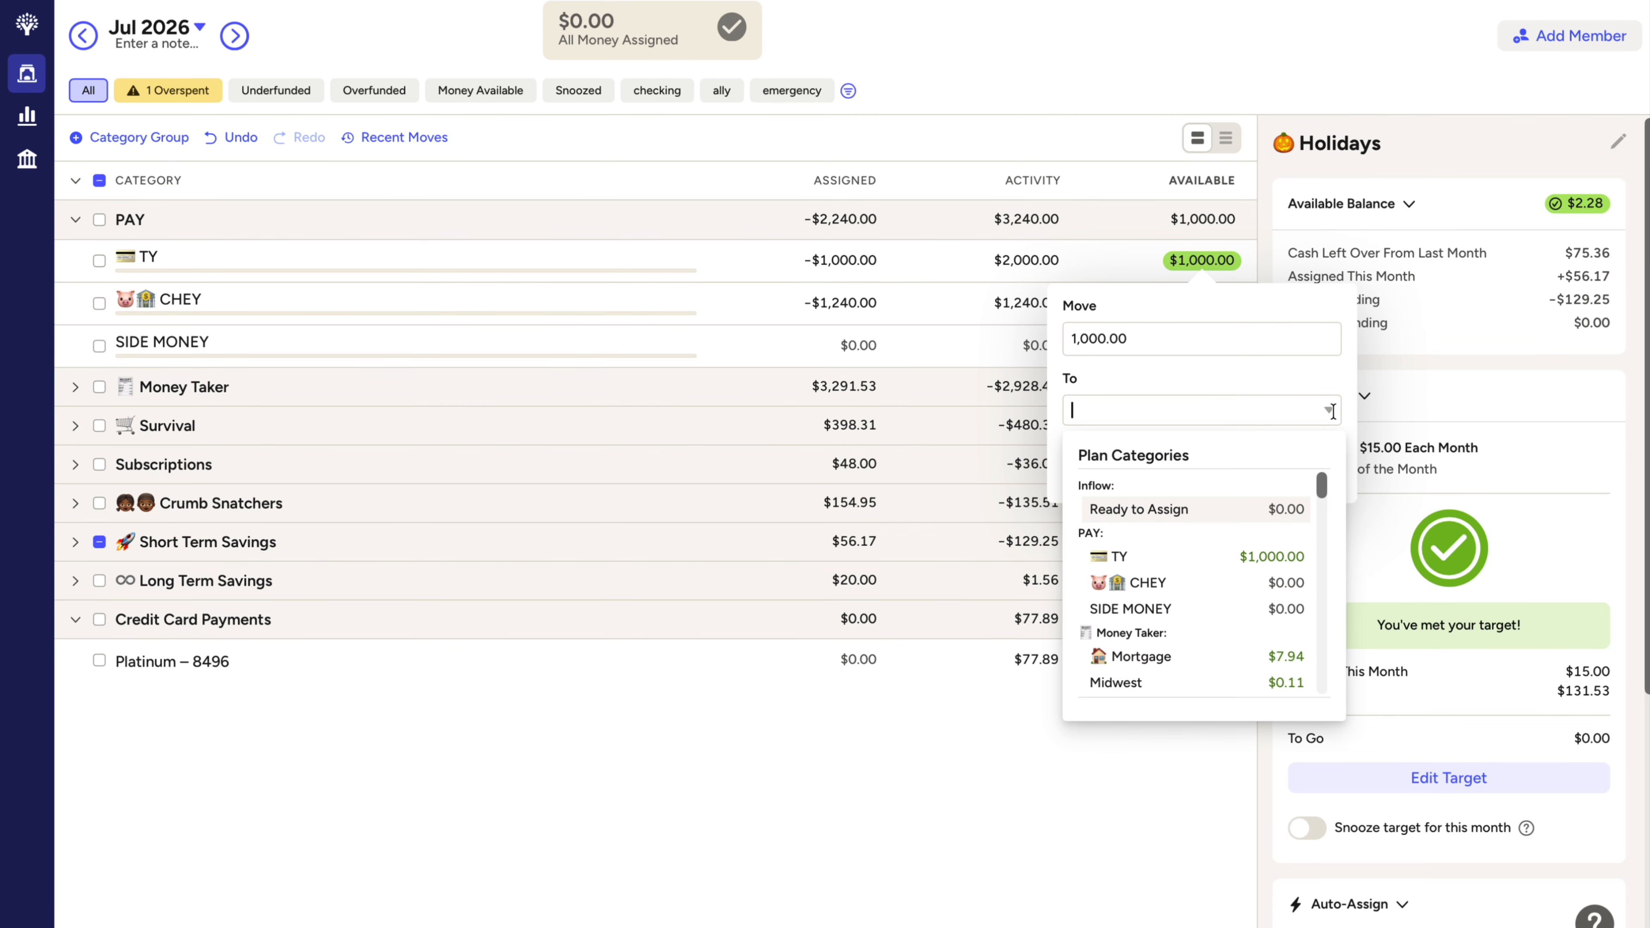
click(1178, 511)
click(1314, 475)
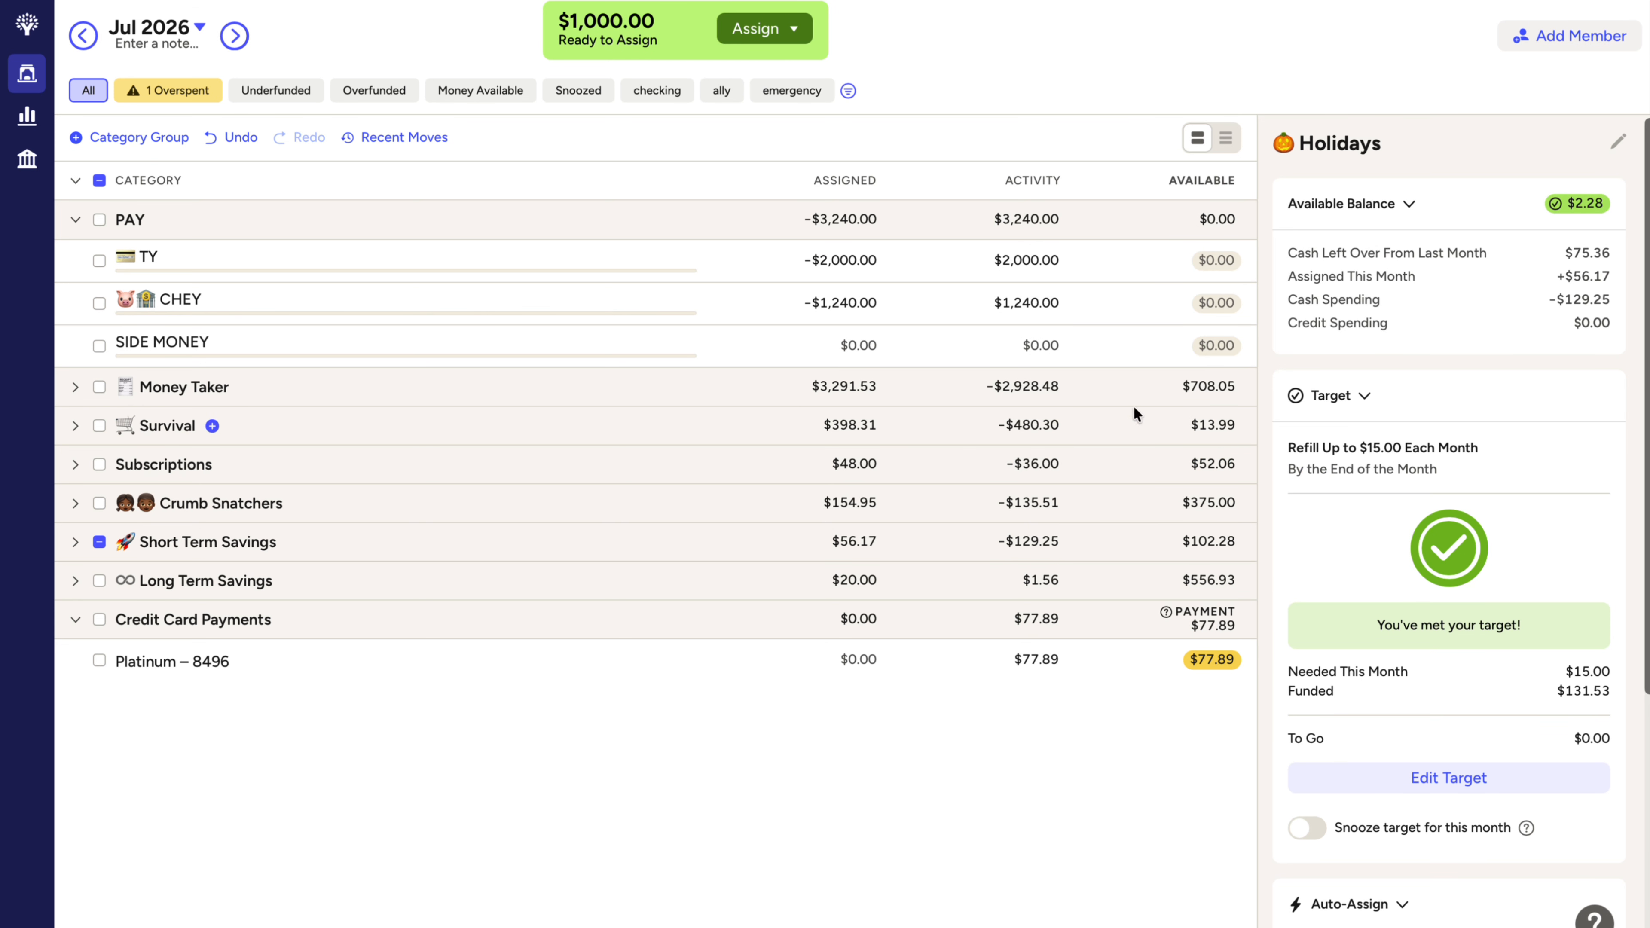
click(79, 221)
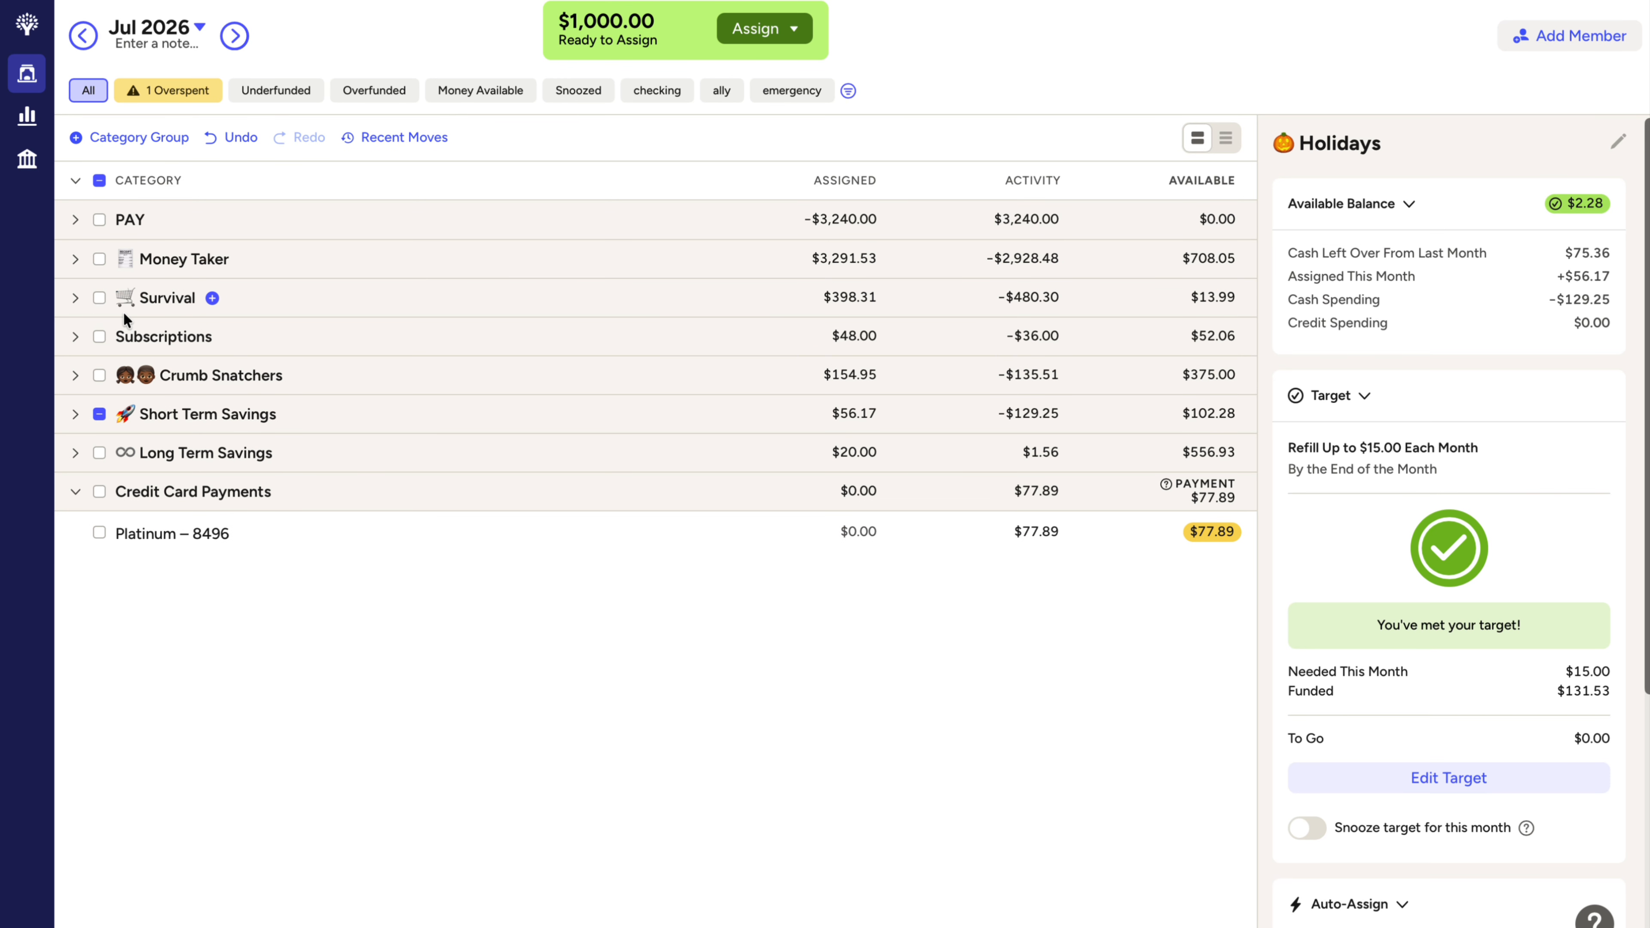
Step: Expand the Money Taker group and add $360 to the amount assigned to Car Max
click(76, 259)
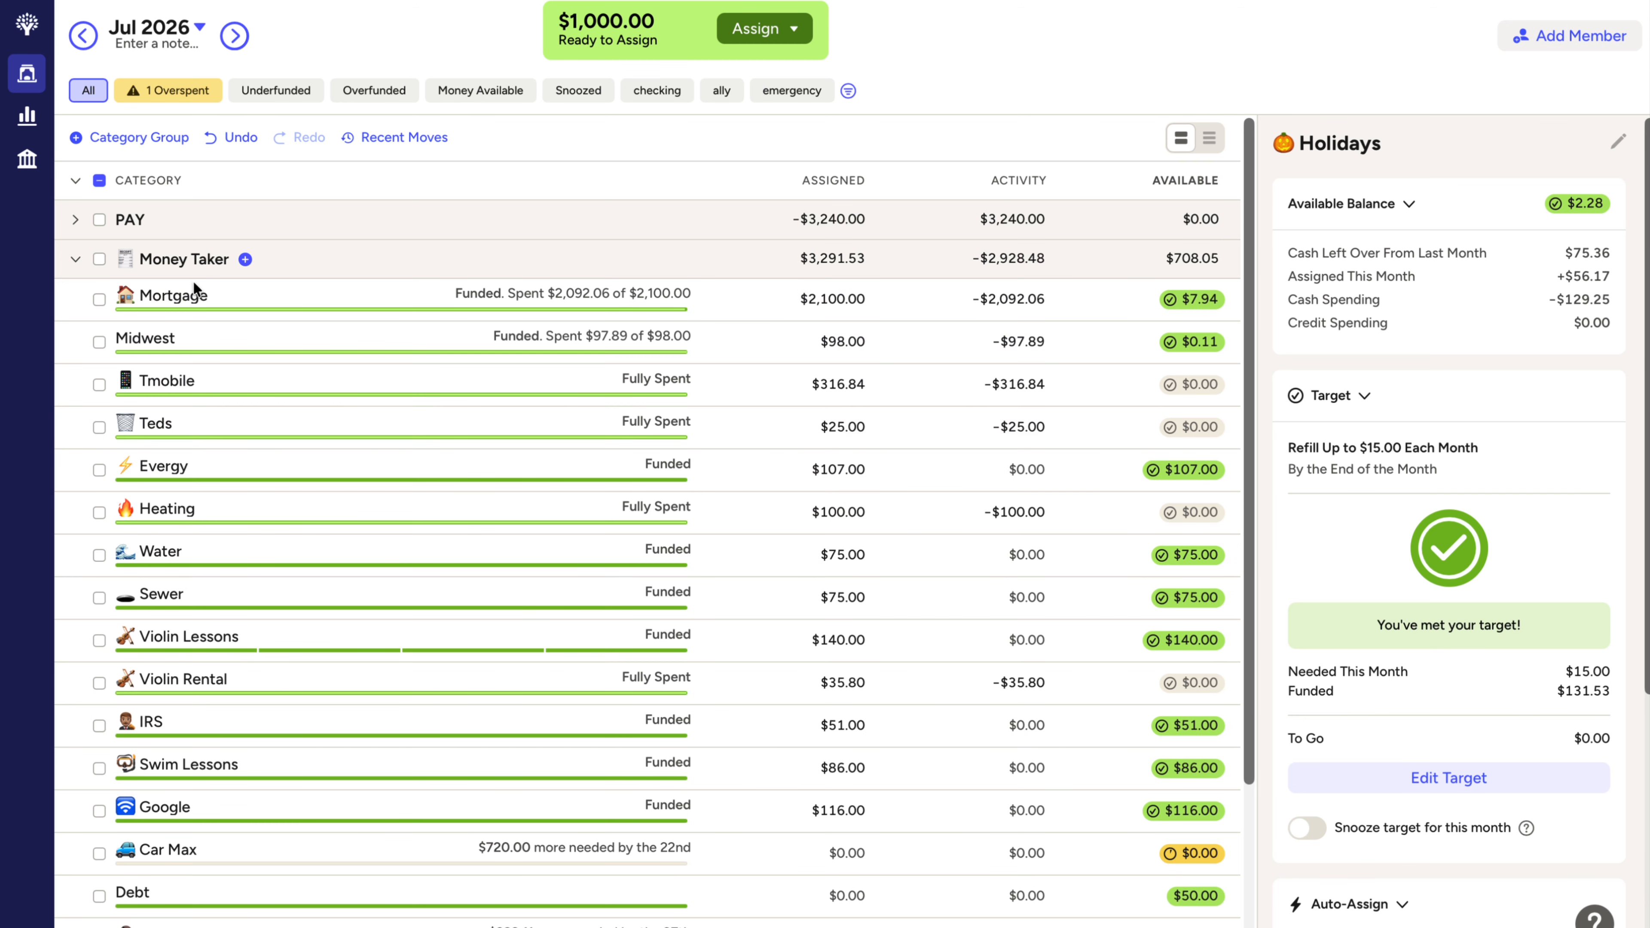
click(838, 341)
drag(1253, 335, 1246, 538)
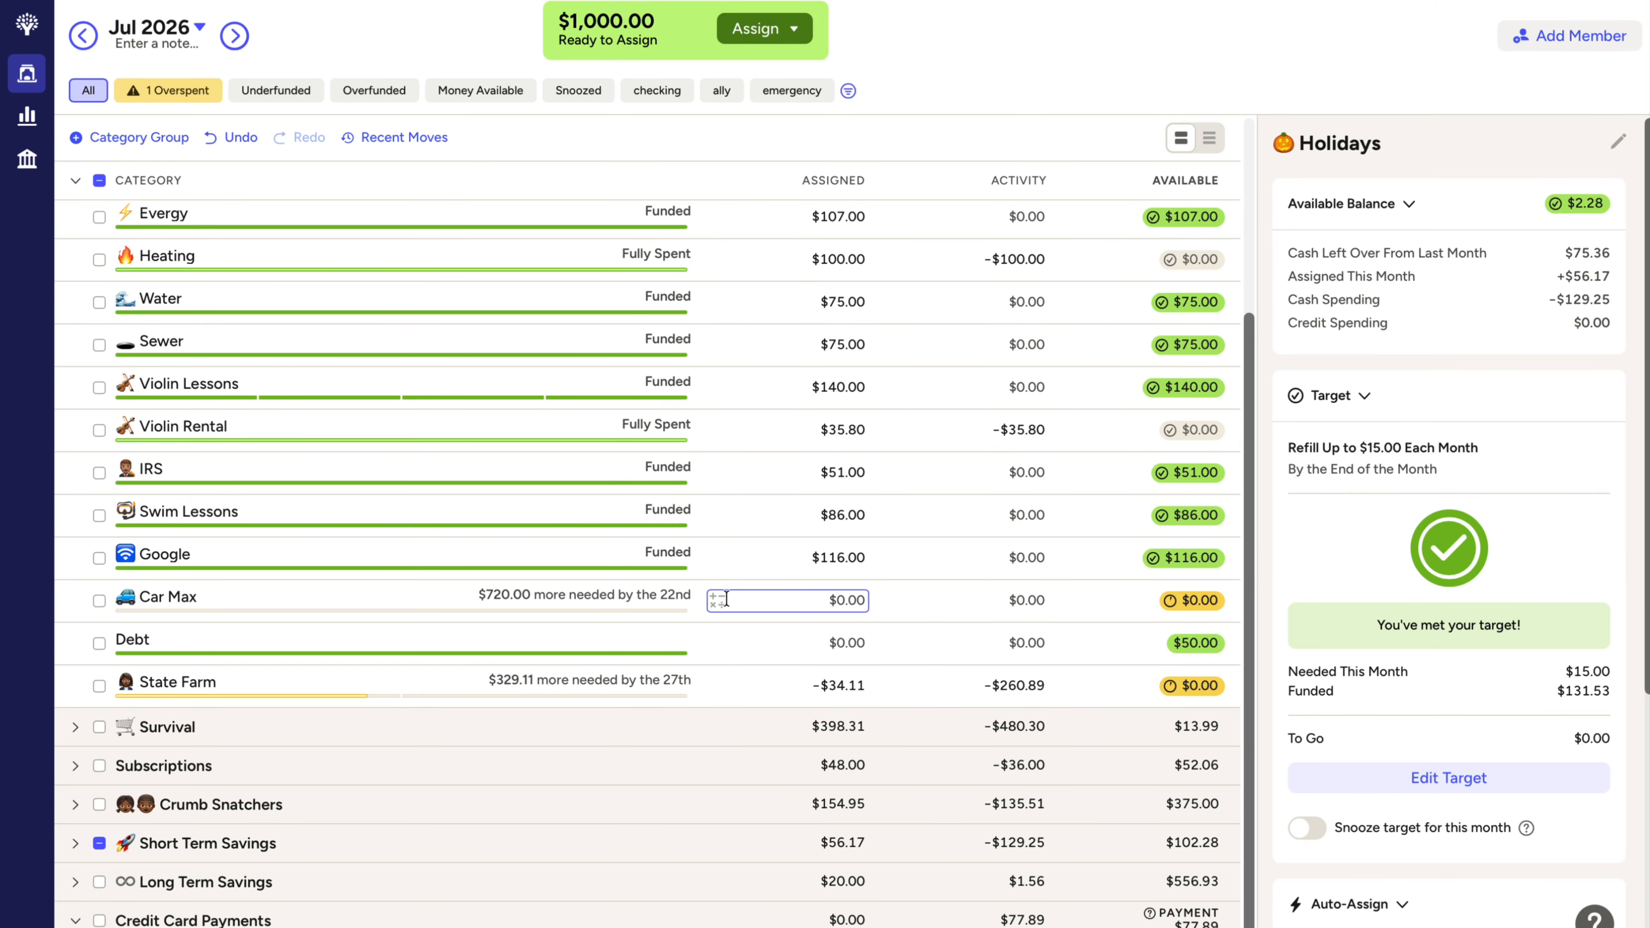
click(717, 603)
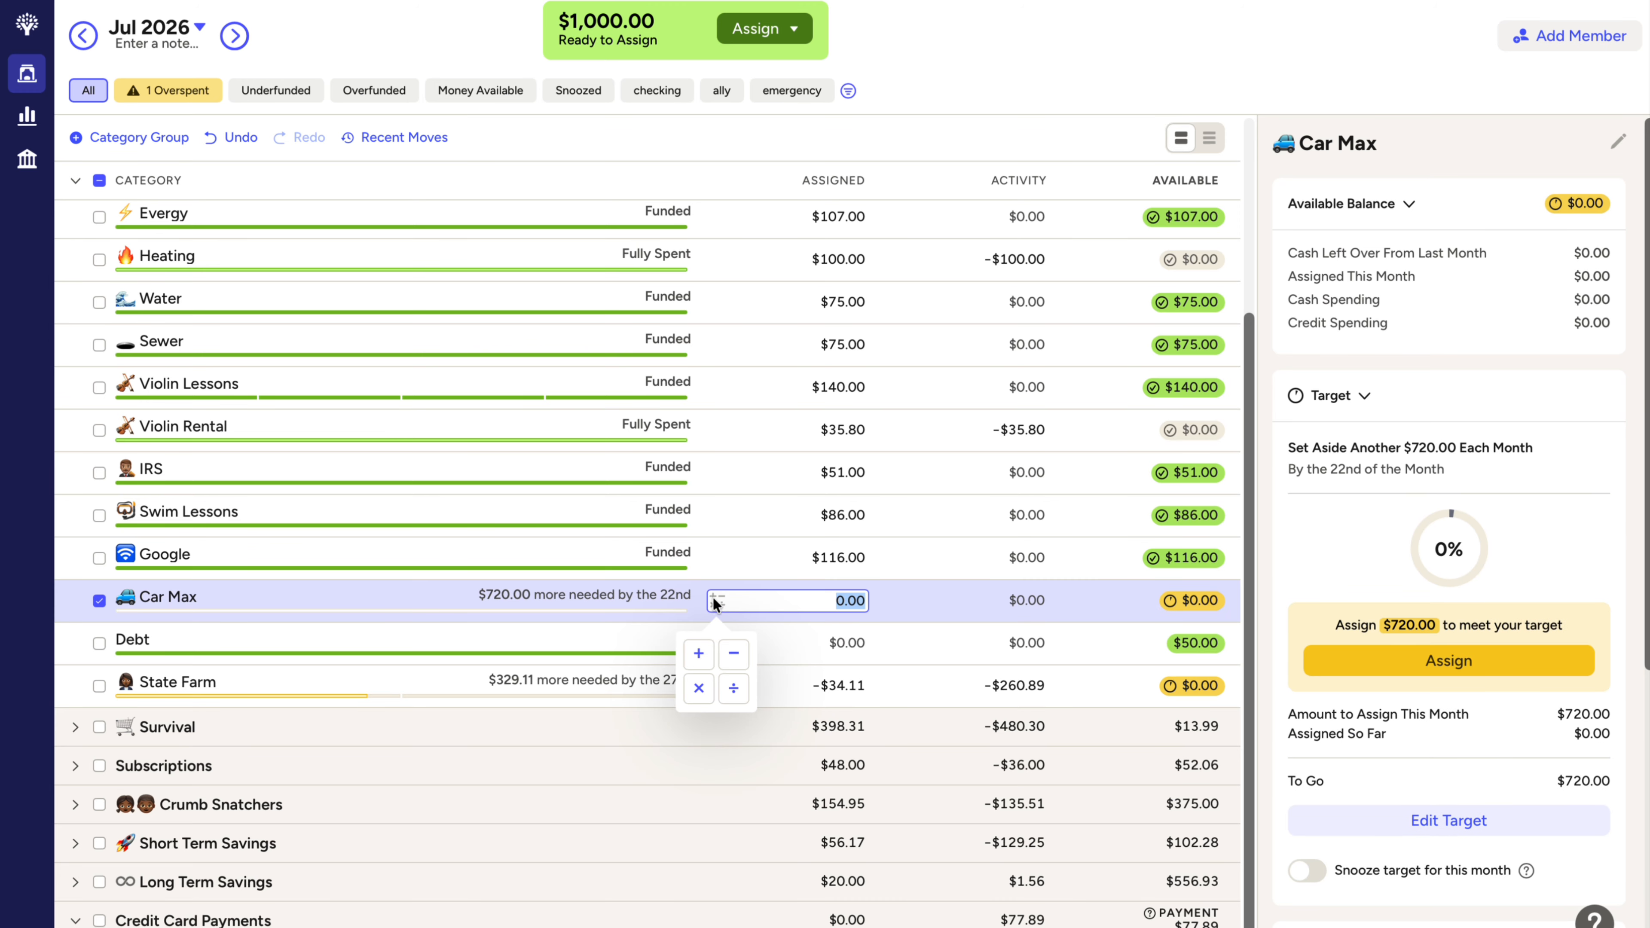
click(704, 652)
text(360)
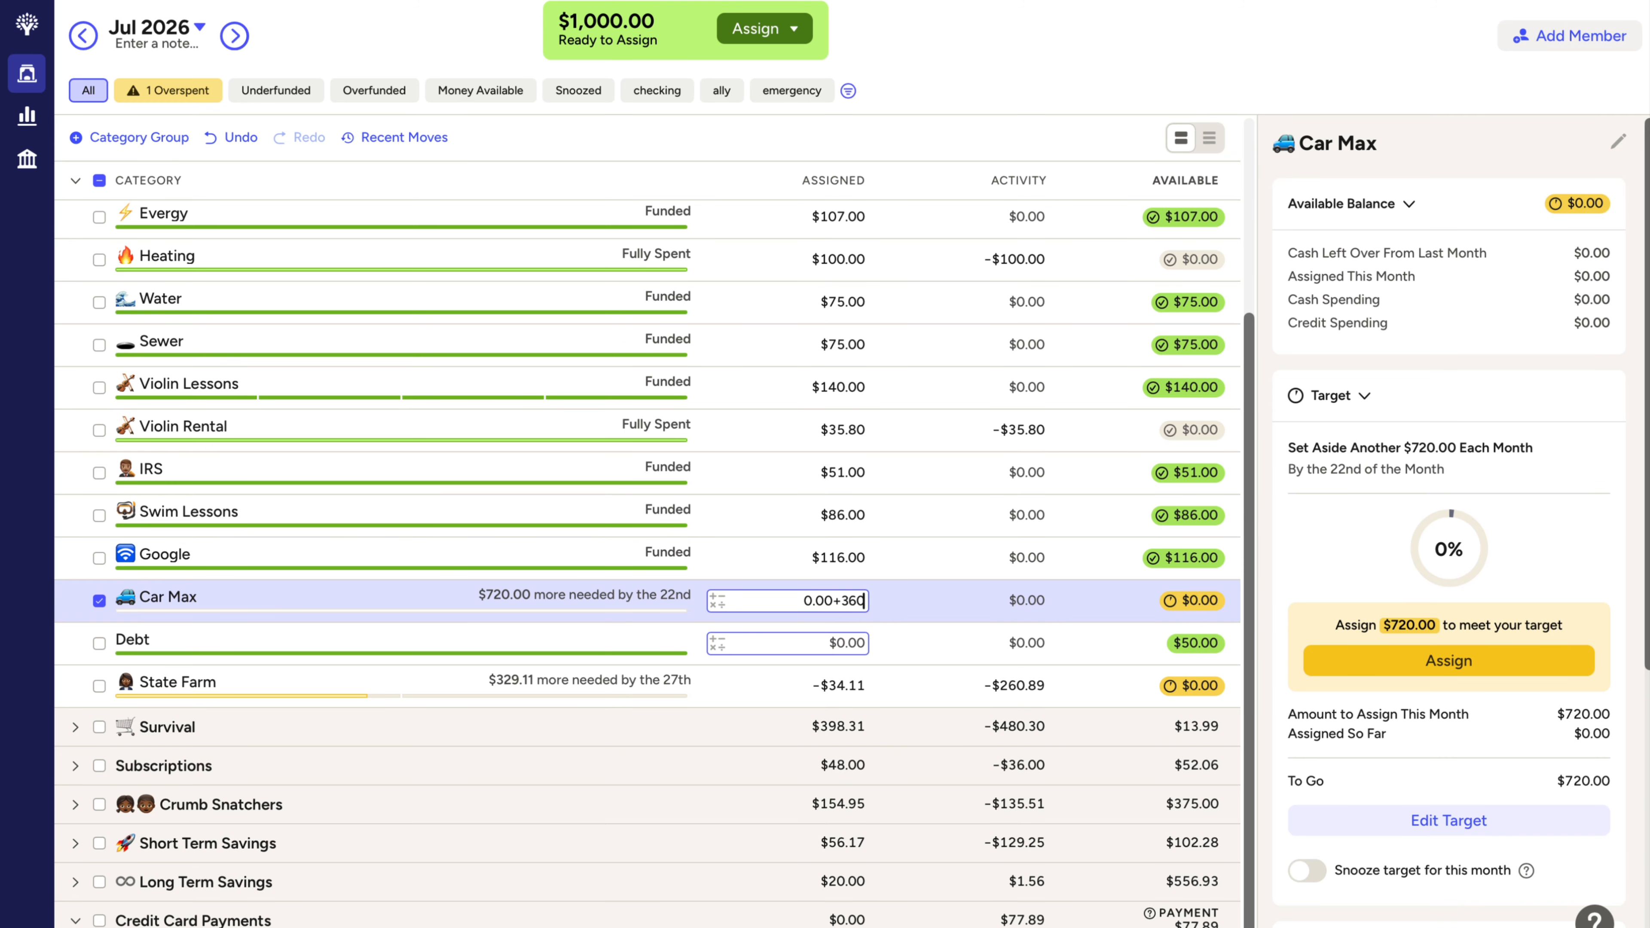
key(Return)
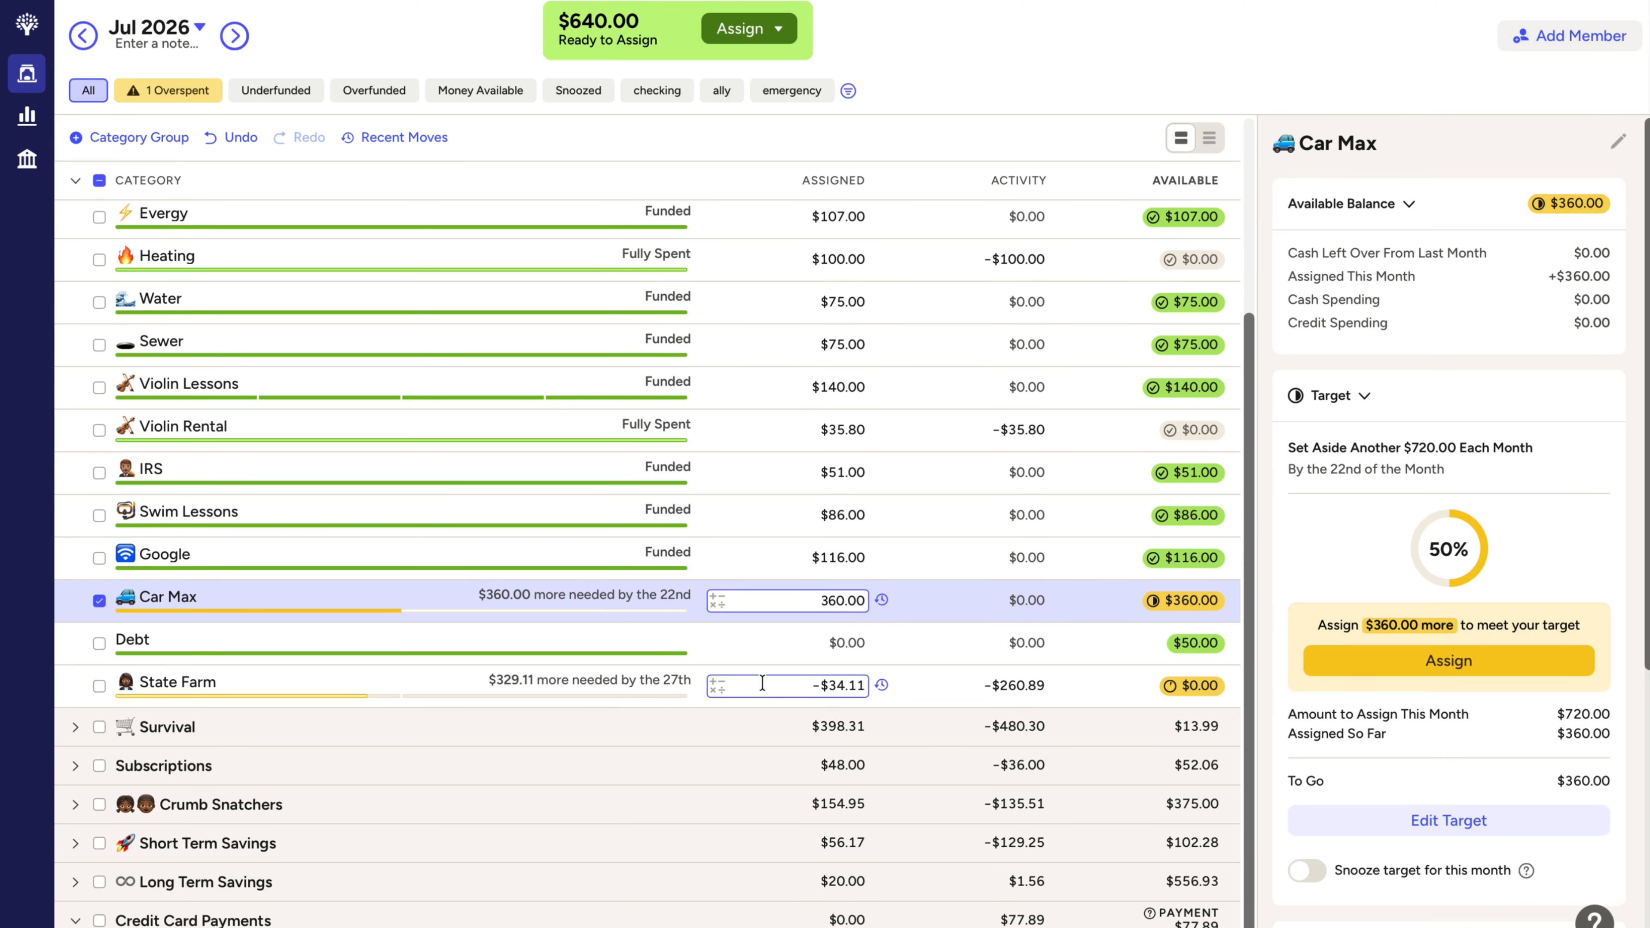
Step: Add $148 to the amount assigned to State Farm, and deselect the category
click(714, 686)
click(698, 738)
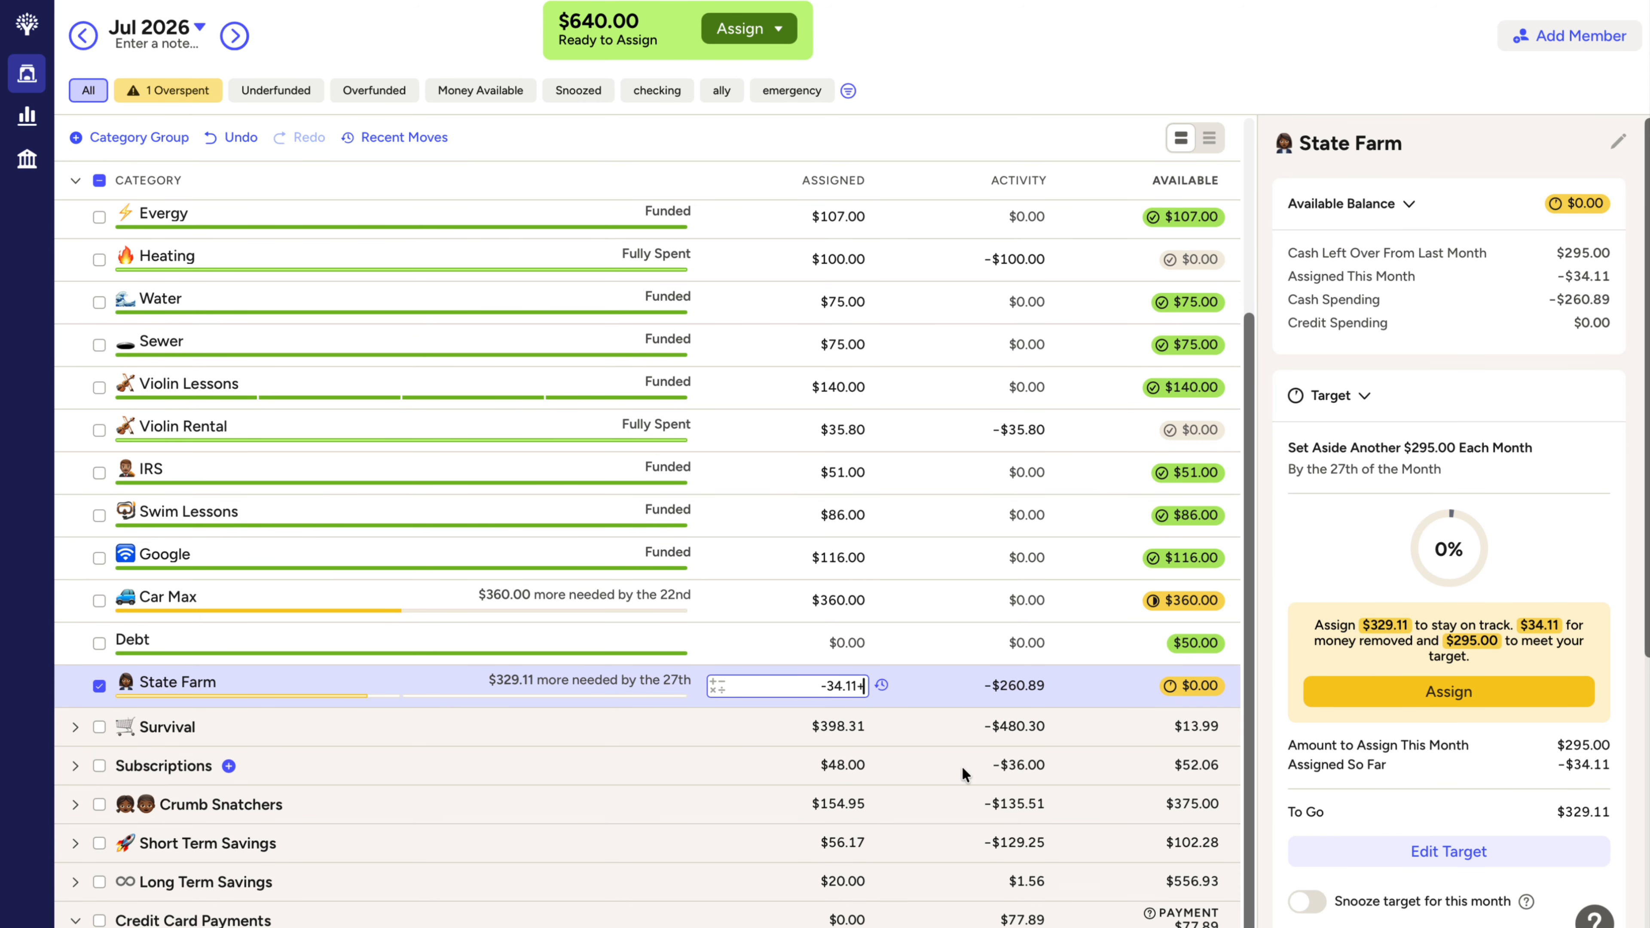
text(148)
key(Return)
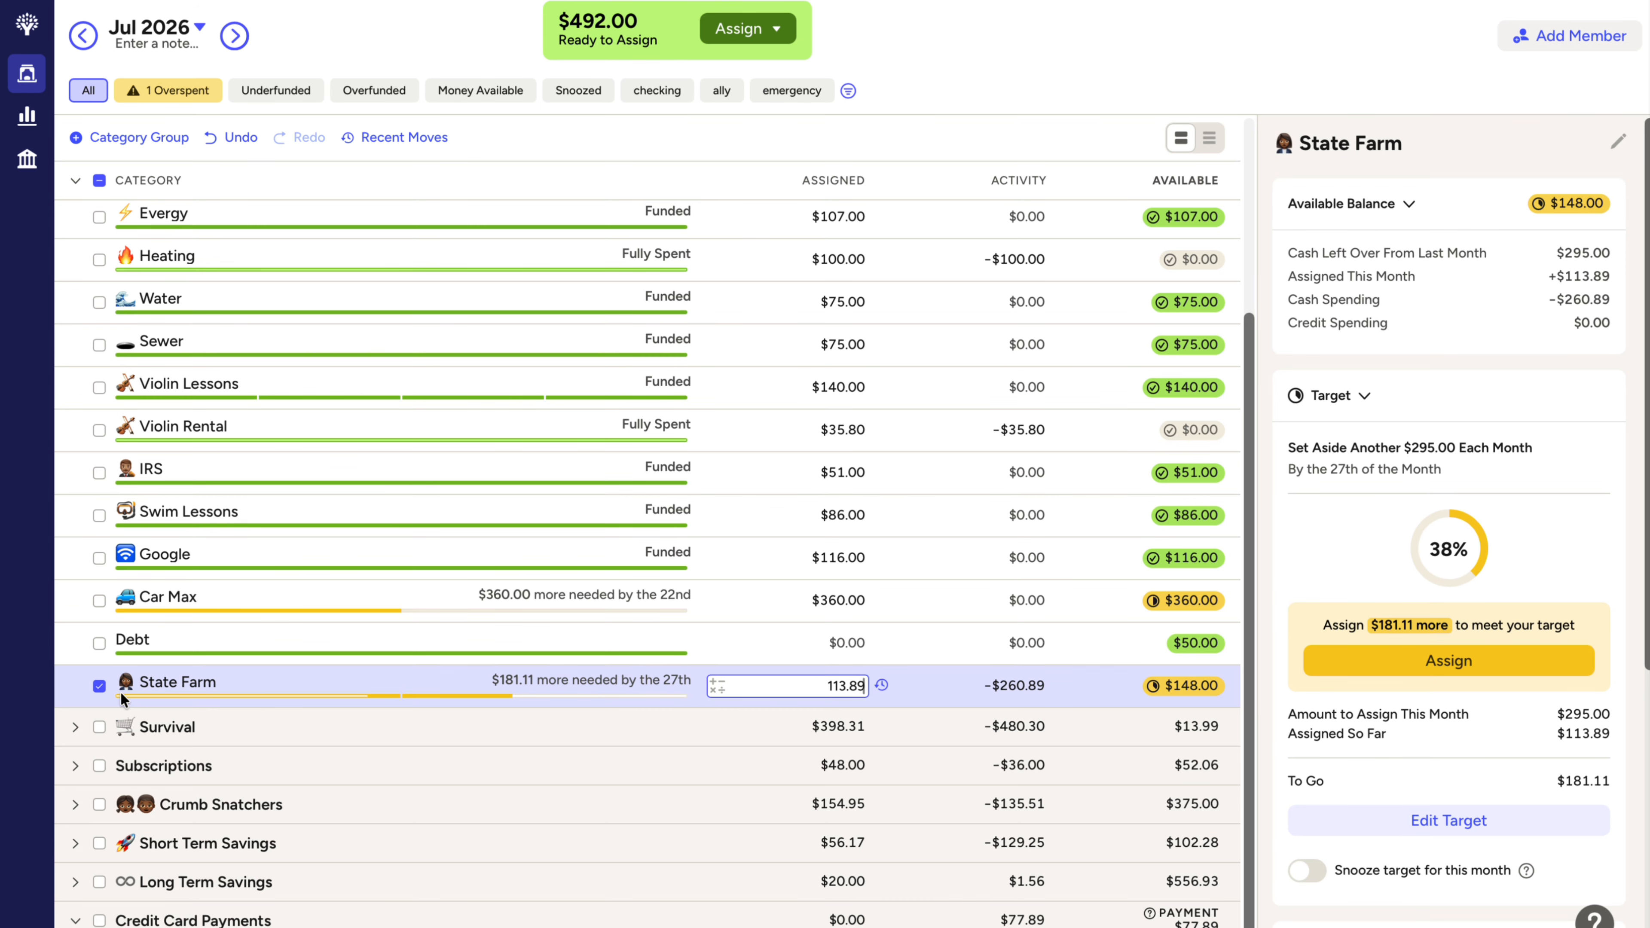
click(101, 685)
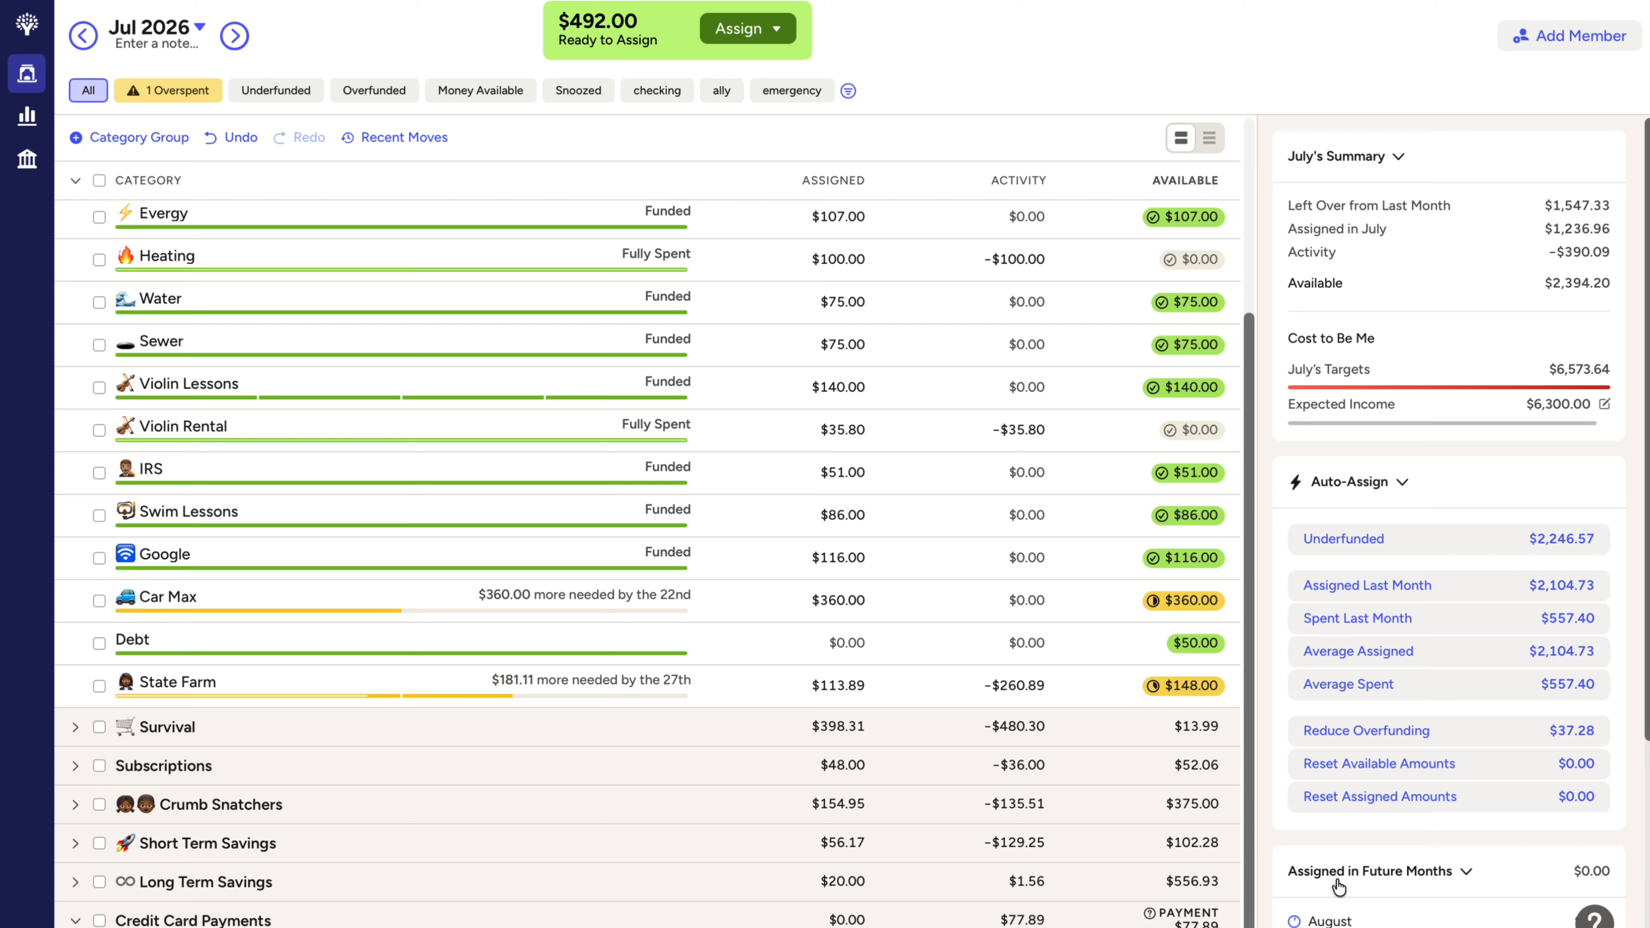
Step: Expand the Survival group and add $175 to the amount assigned to Groceries
click(75, 728)
scroll(527, 678, up, 4)
scroll(526, 677, down, 8)
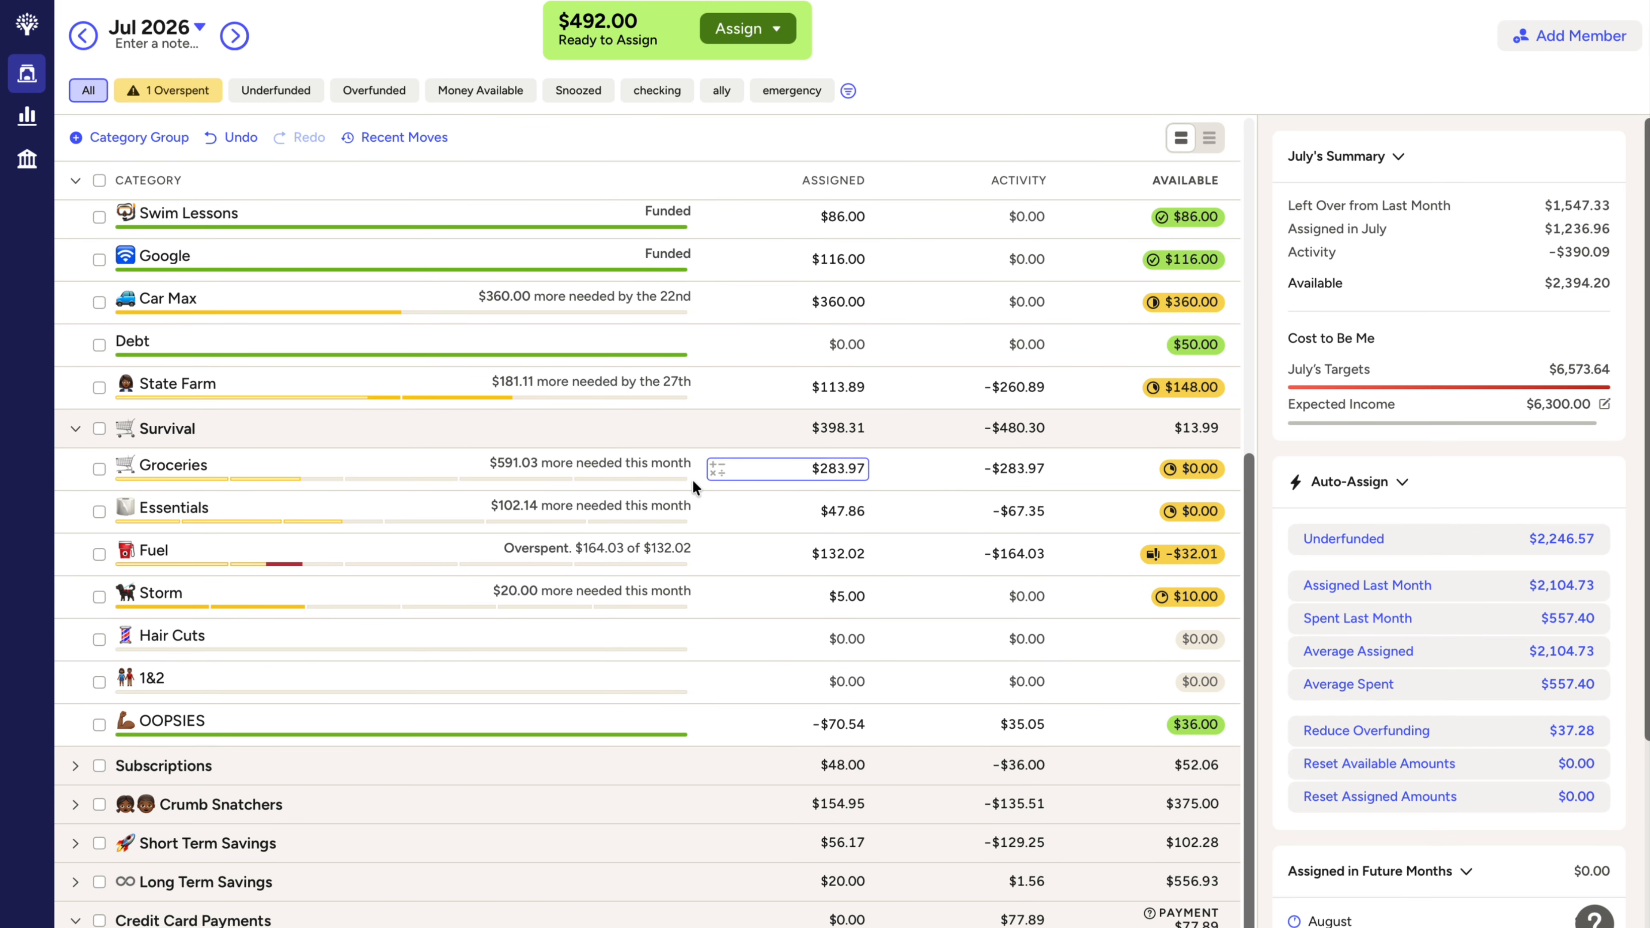
click(711, 466)
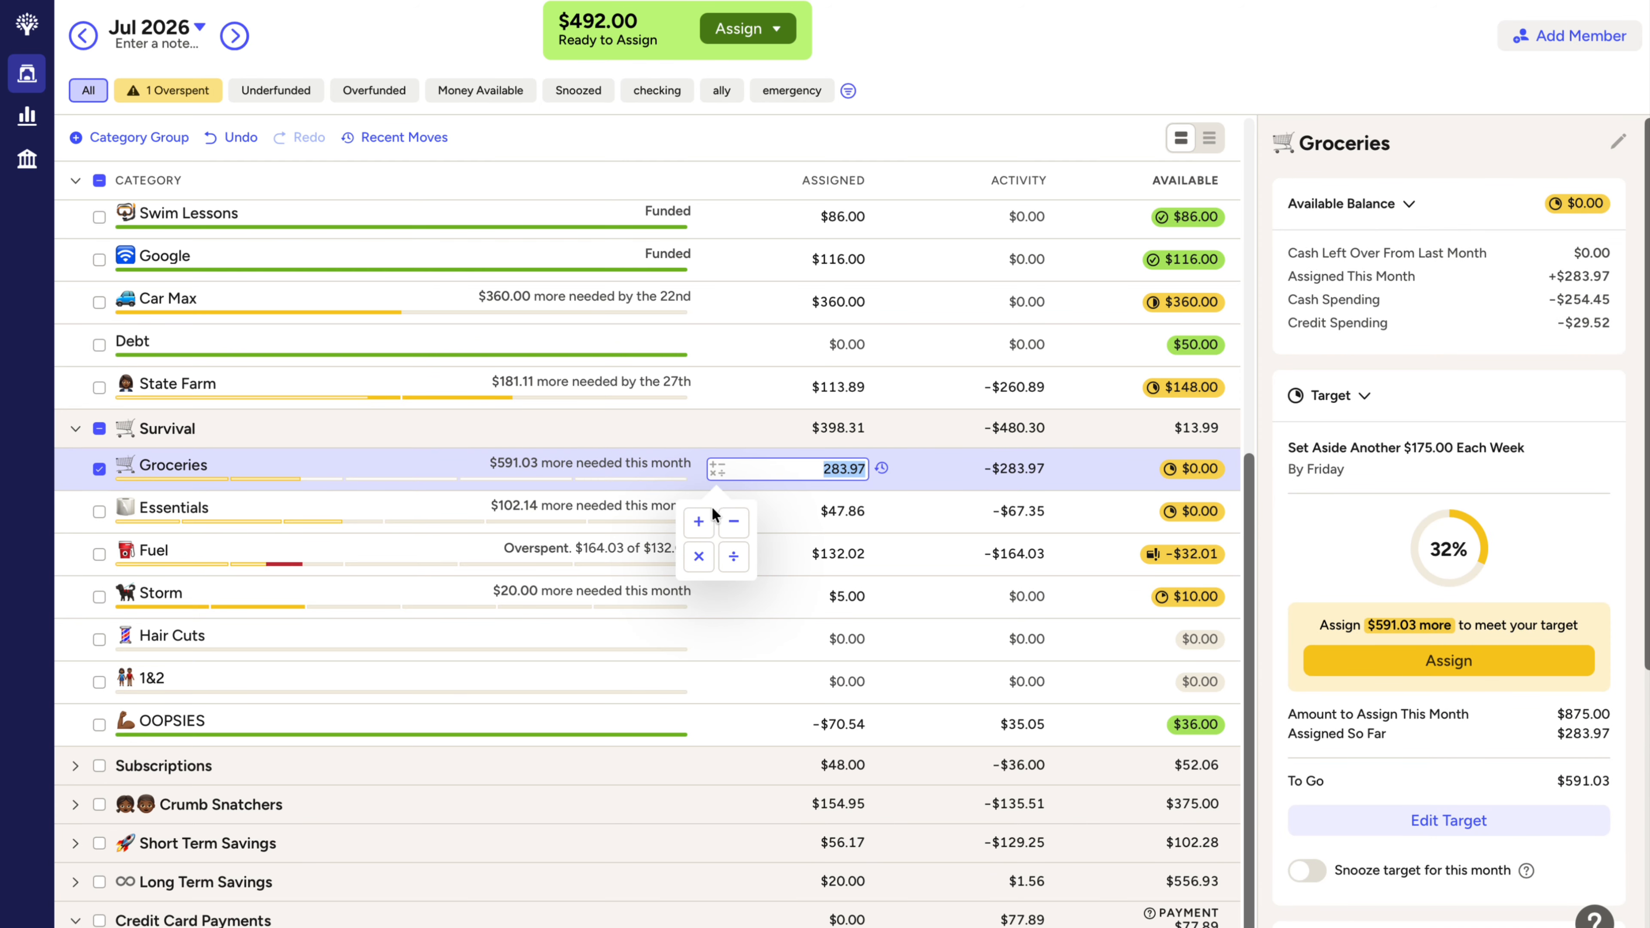
click(701, 513)
text(175)
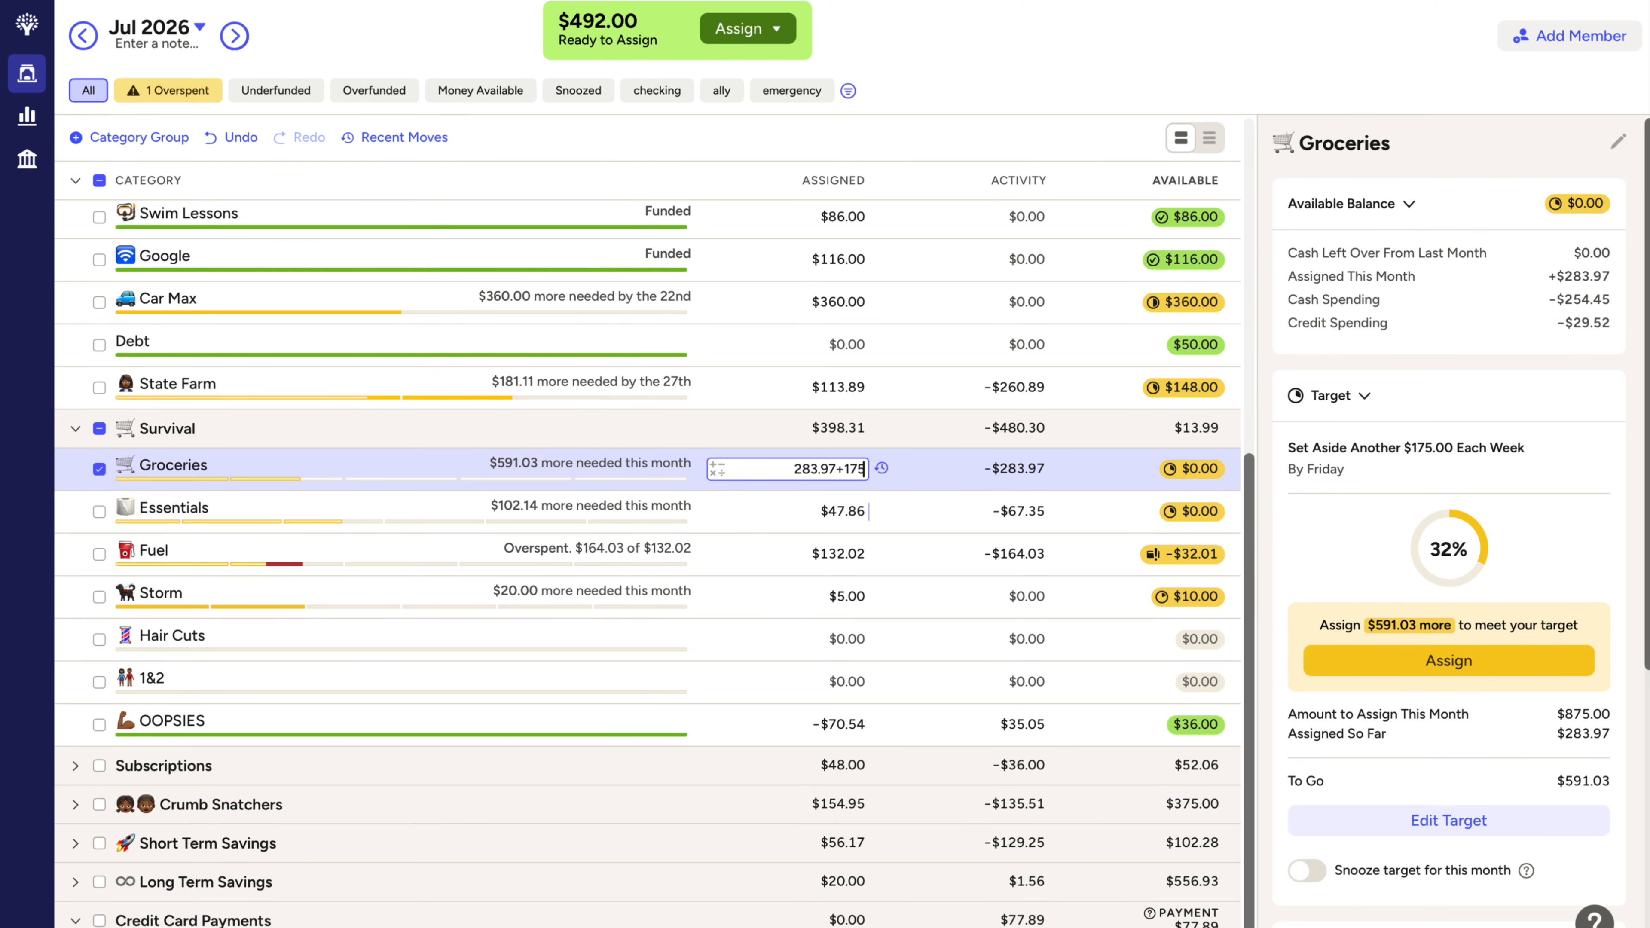
key(Return)
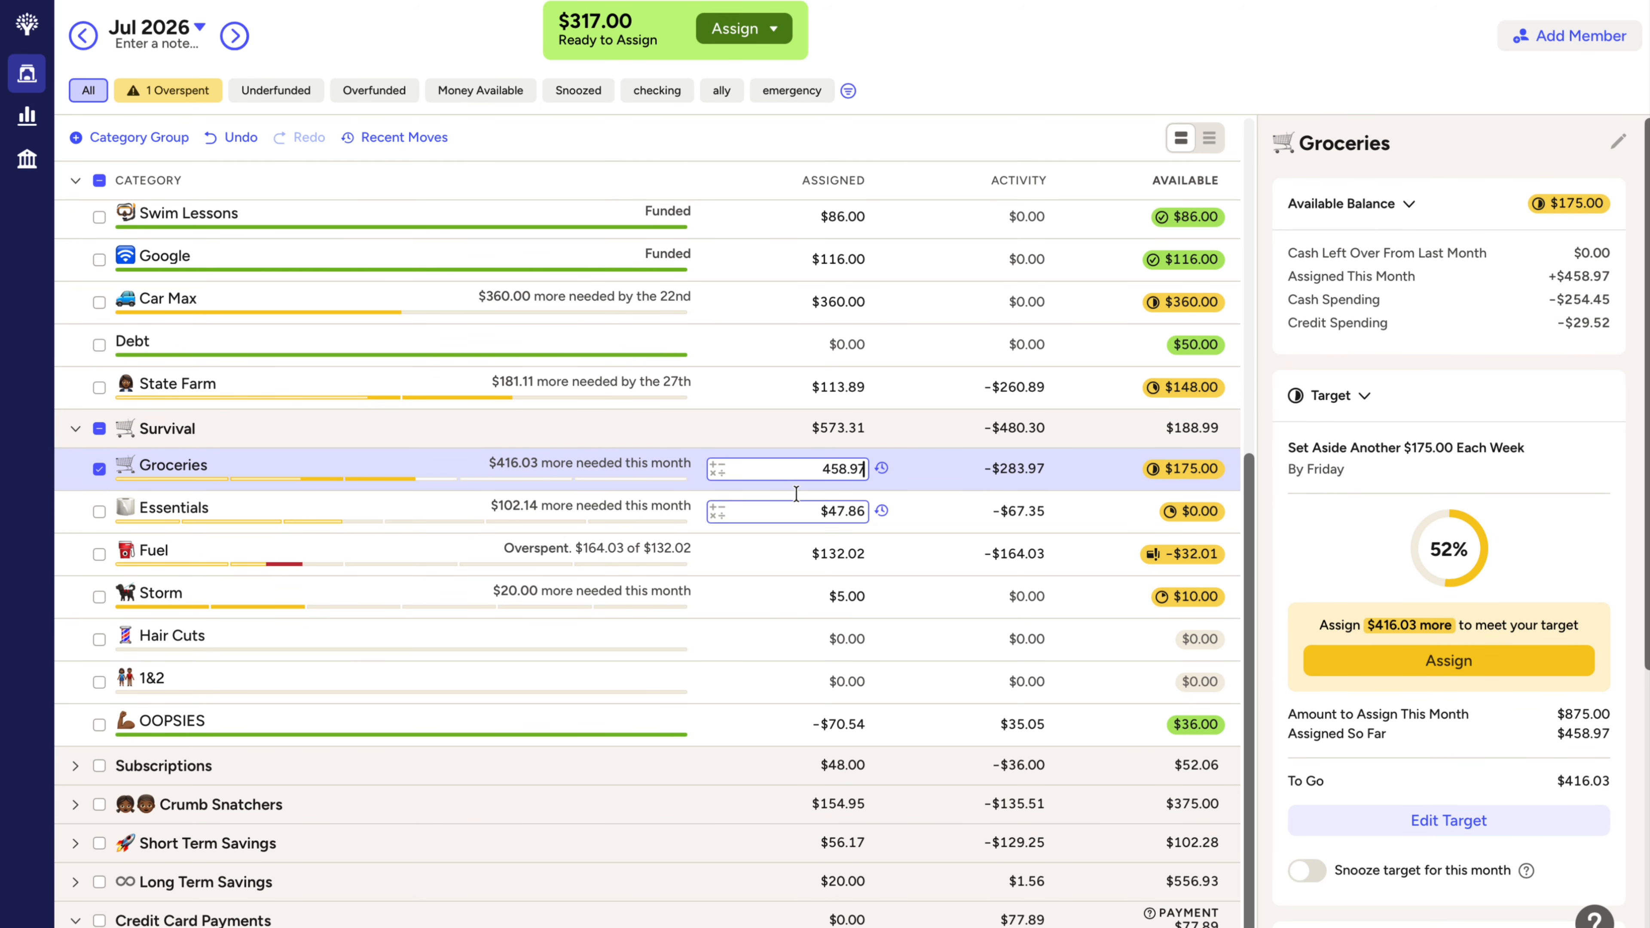
Step: Create a category named Personal in the Survival group and place it directly below Essentials
click(712, 513)
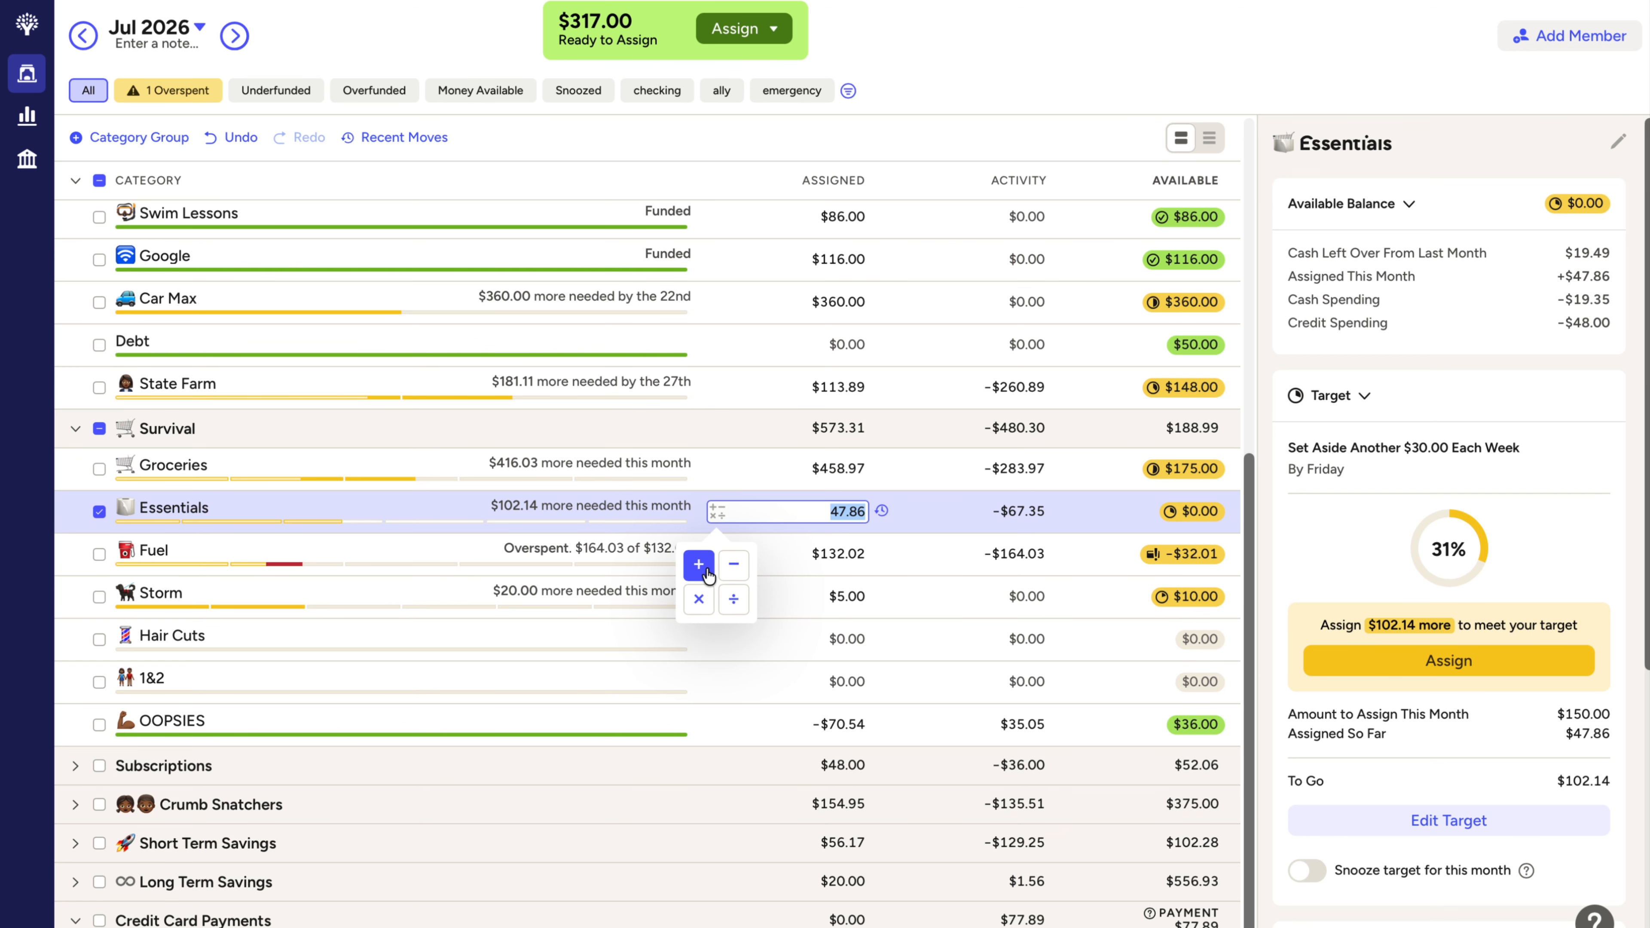
click(39, 530)
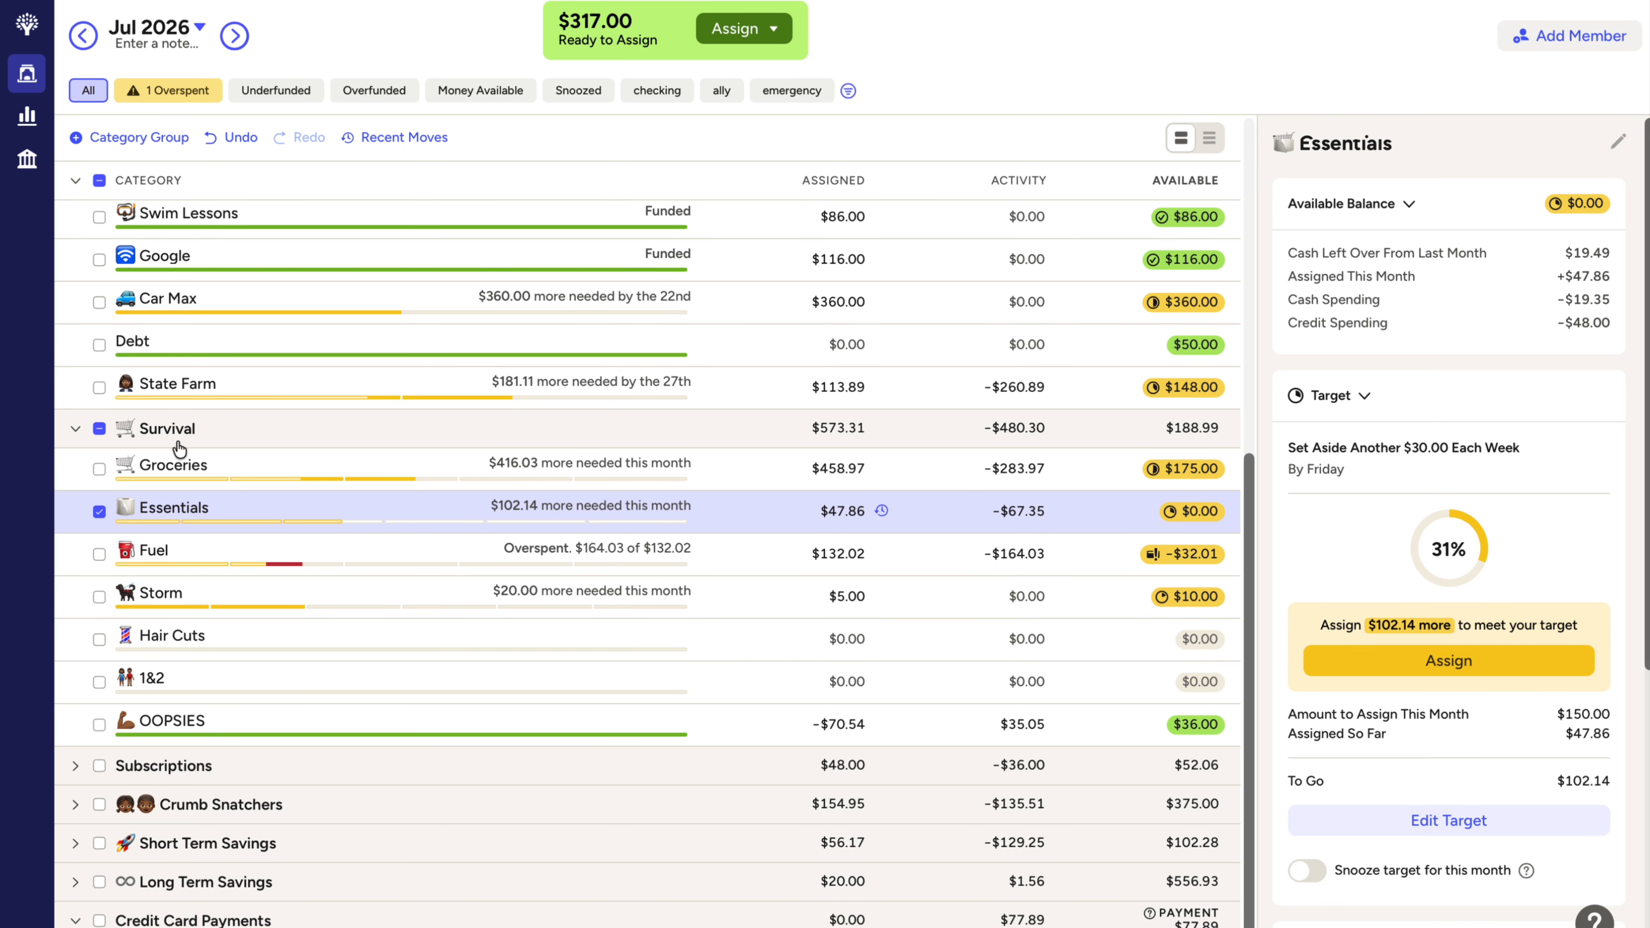
click(212, 430)
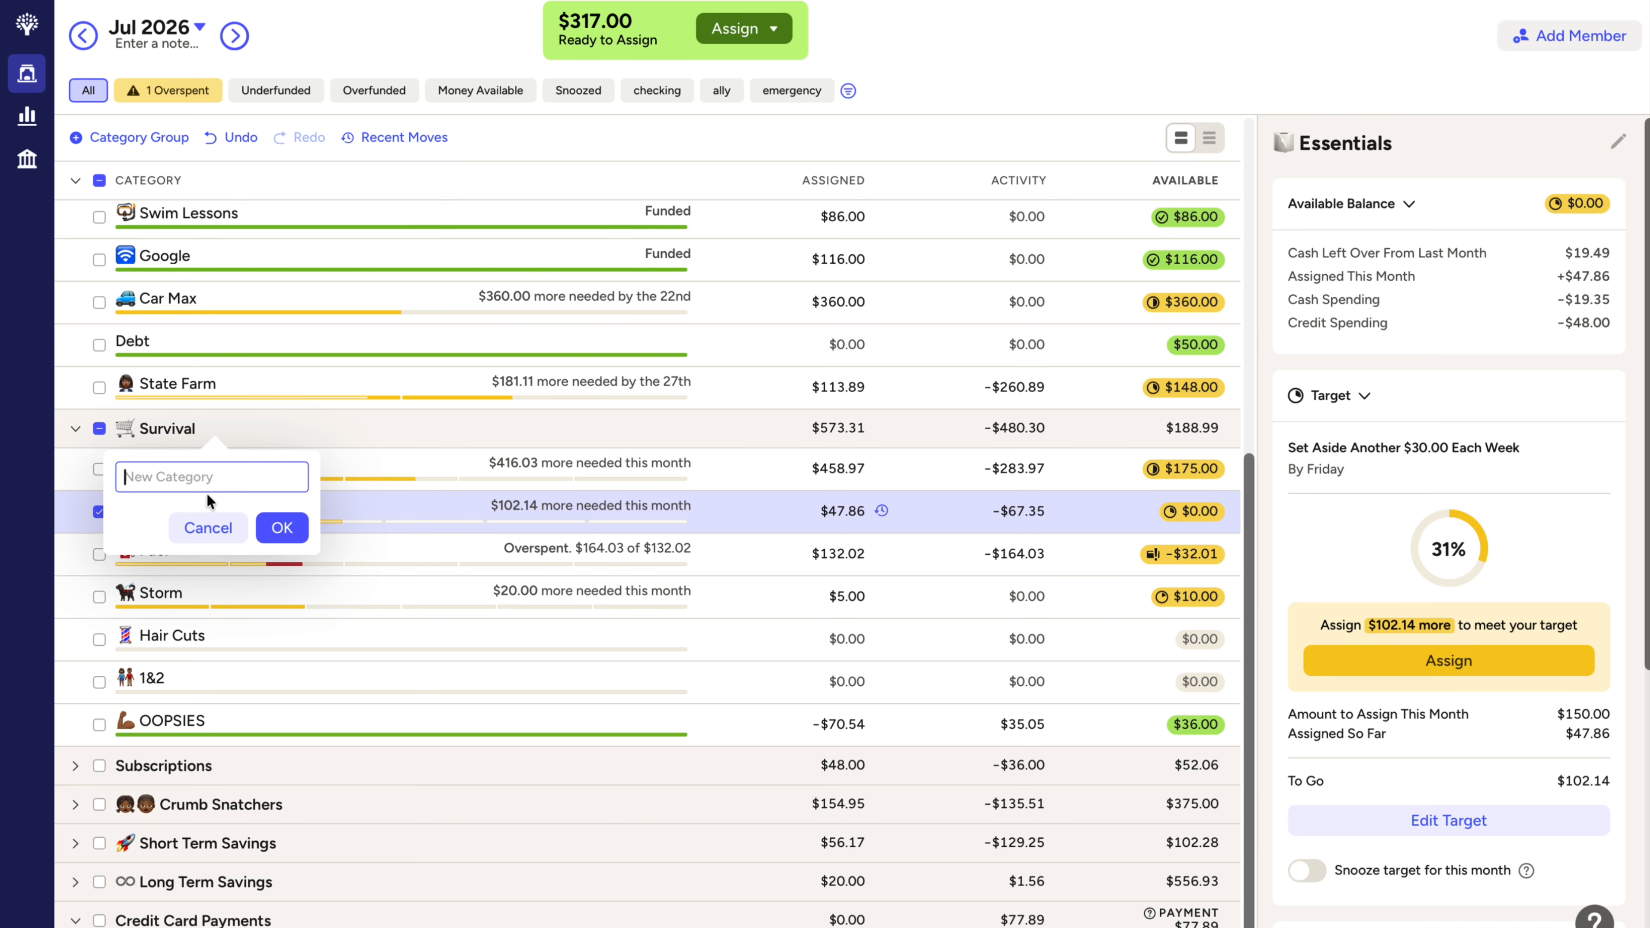
text(pe)
key(BackSpace)
key(BackSpace)
text(Personal)
key(Return)
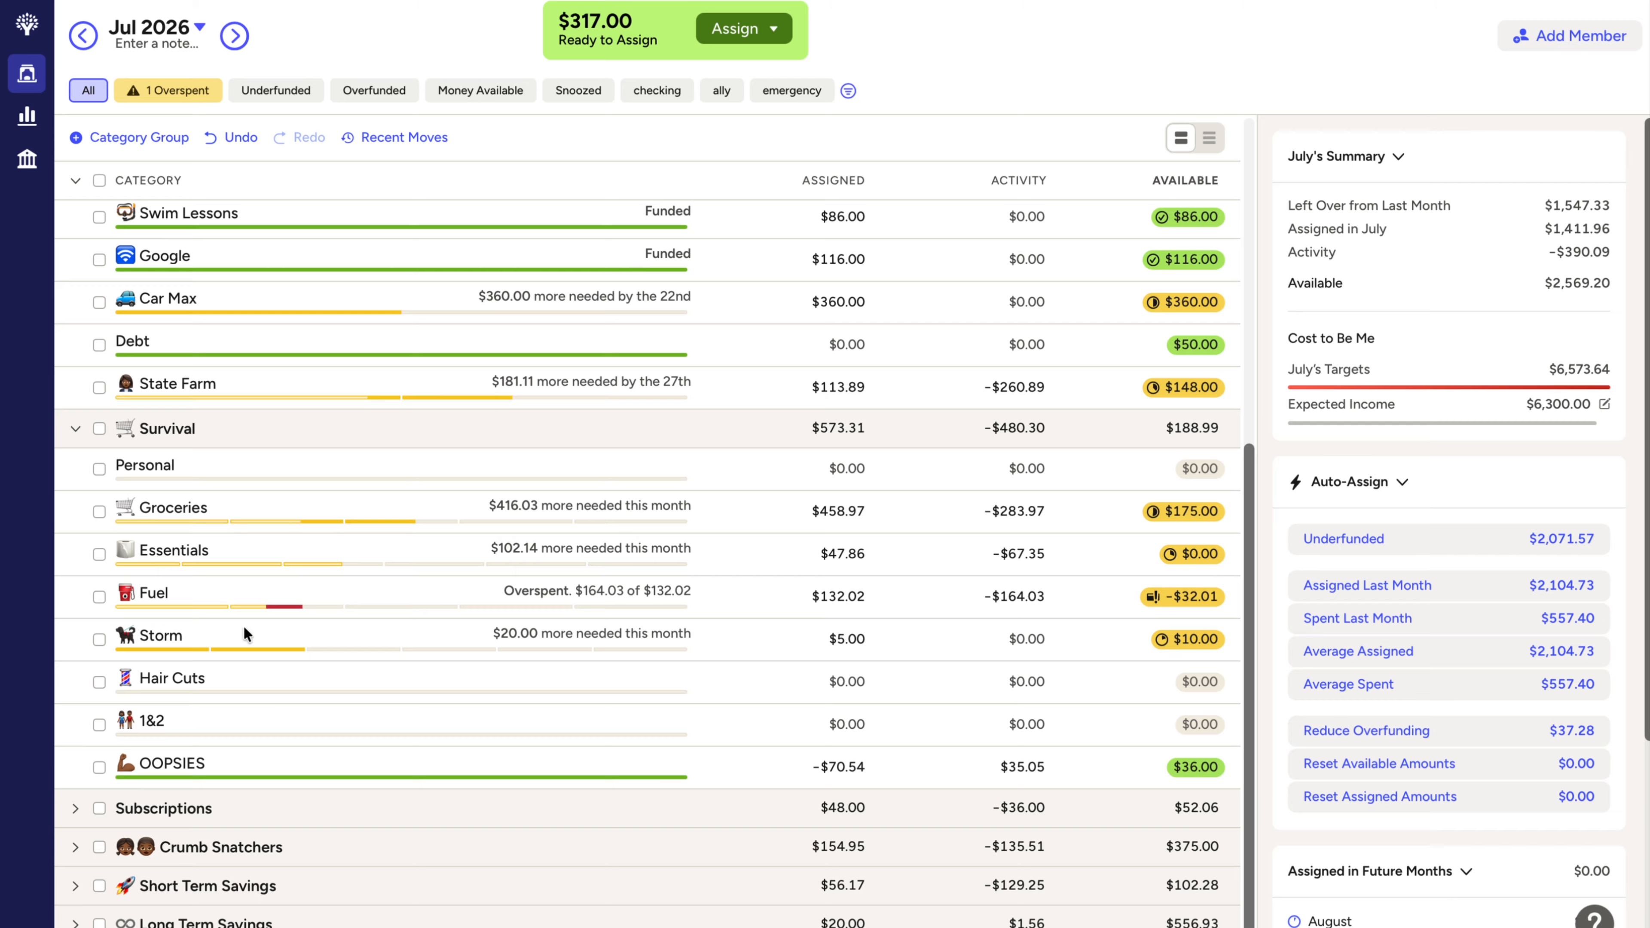
drag(357, 463, 352, 602)
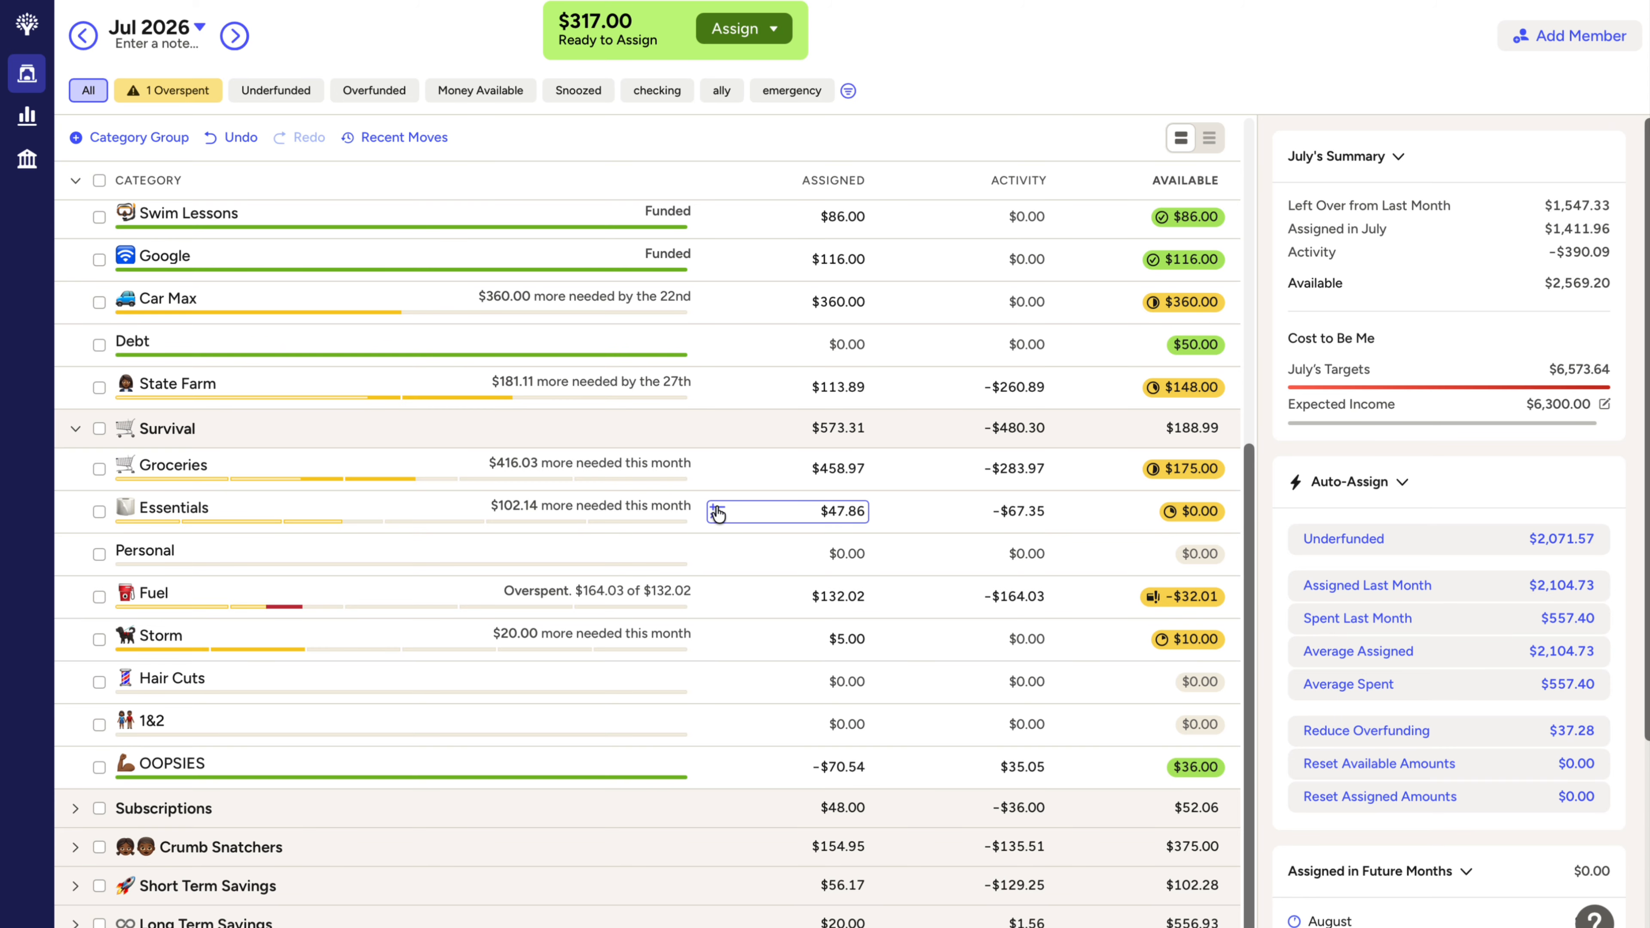
Step: Add $15 to the amount assigned to Essentials
click(714, 513)
click(699, 565)
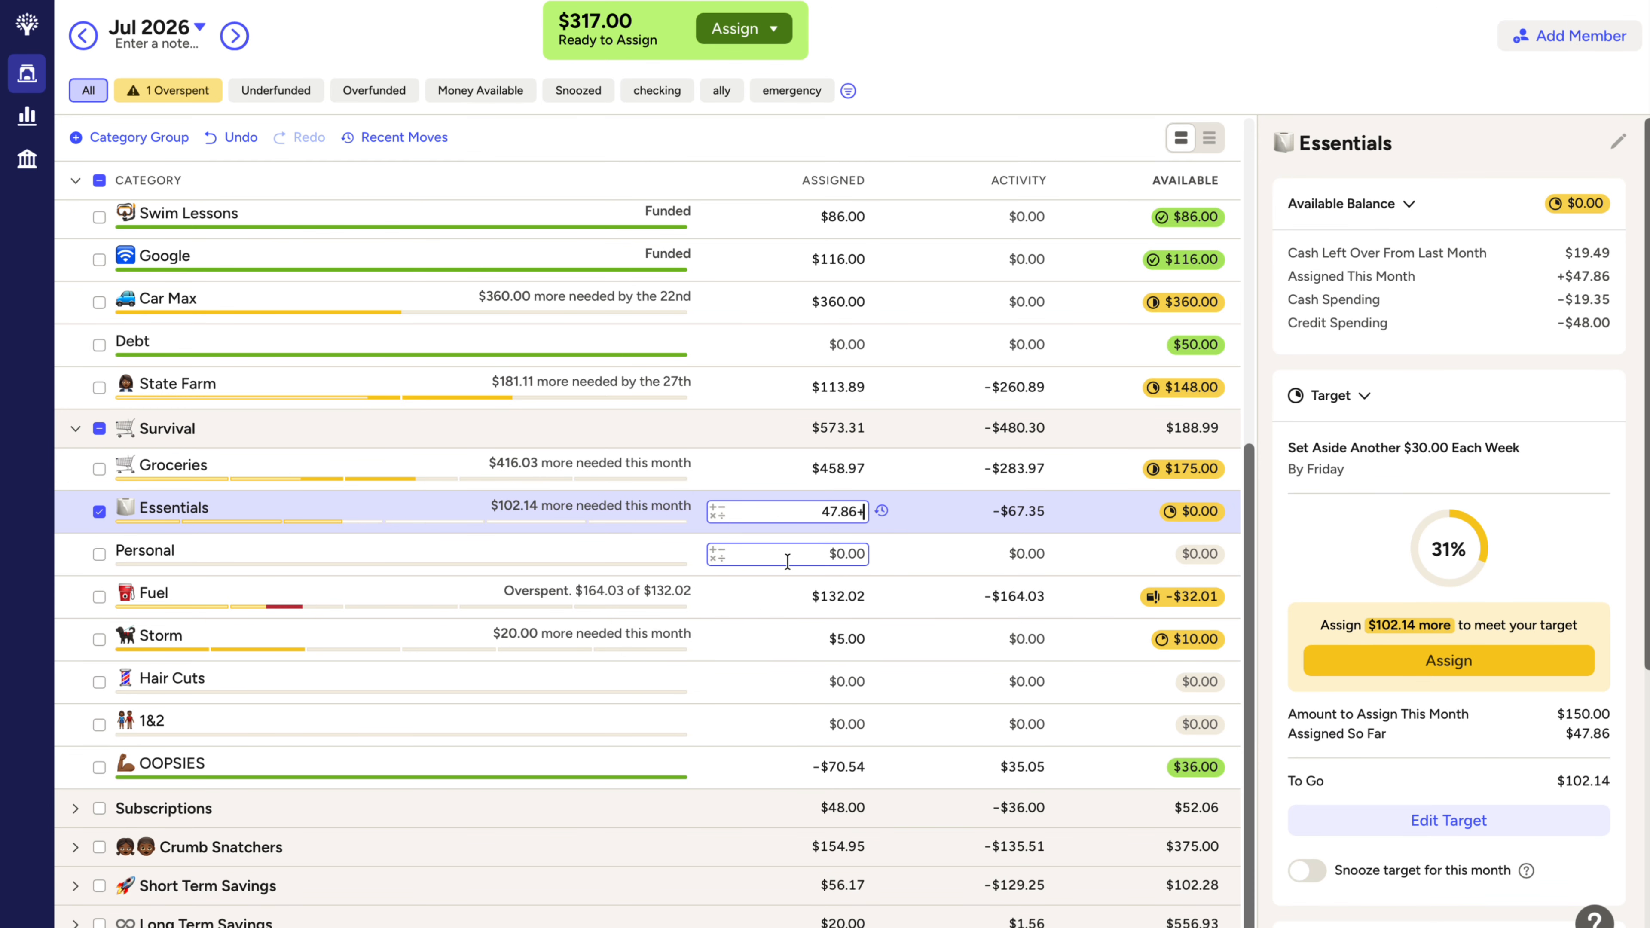
text(15)
key(Return)
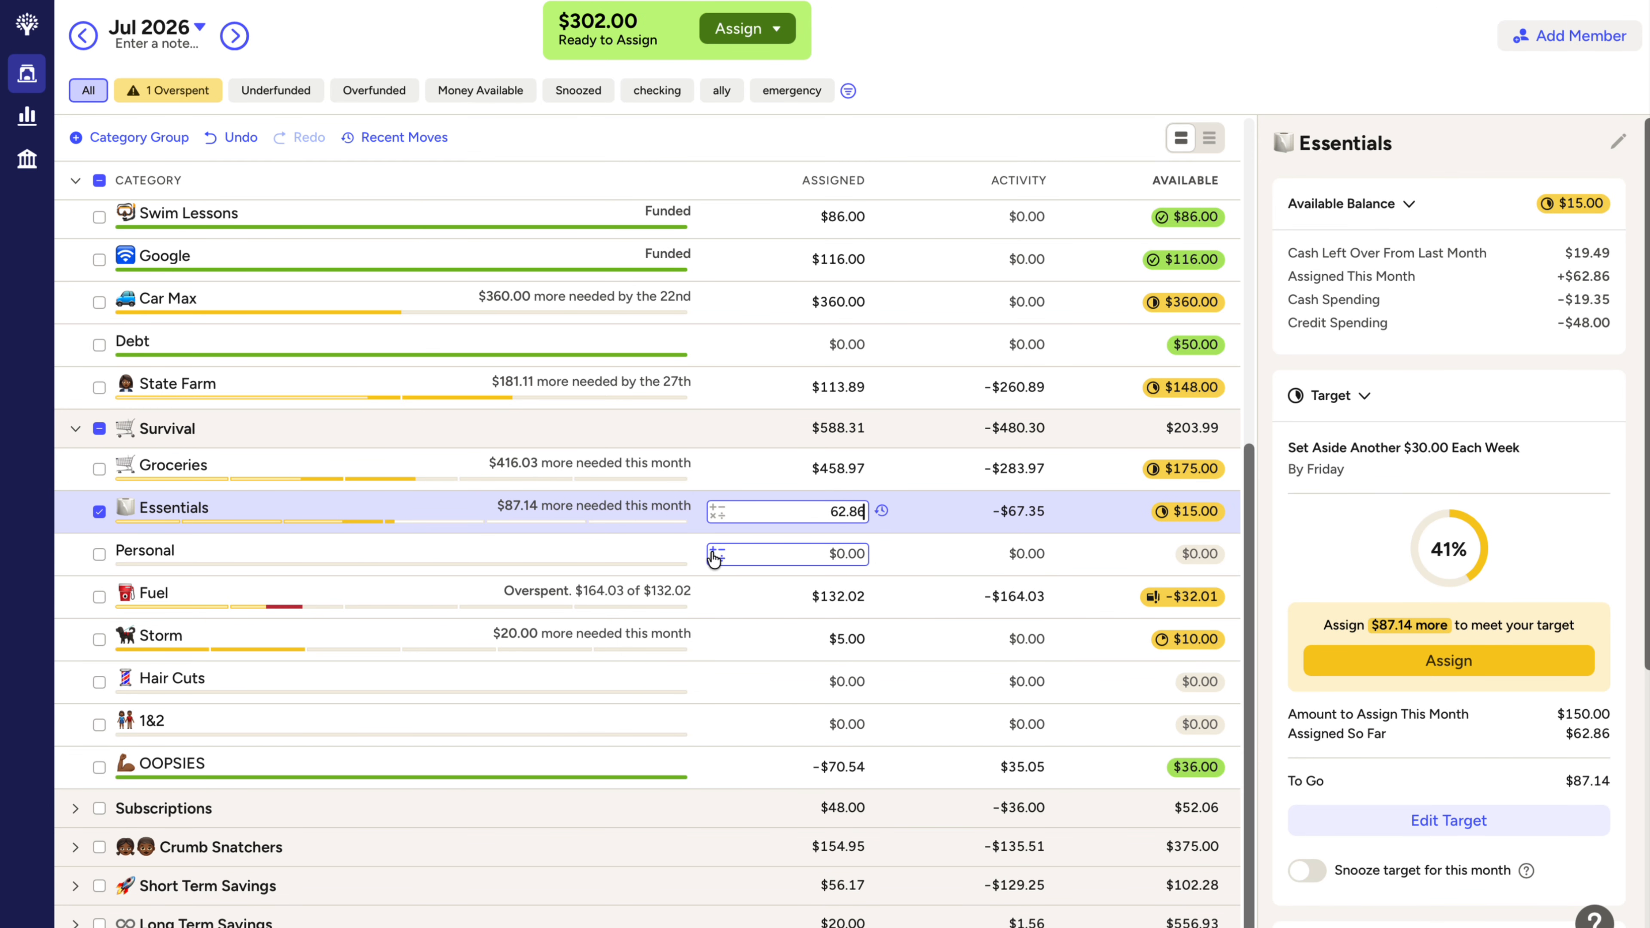
Step: Assign $15 to the new Personal category
click(740, 549)
click(699, 601)
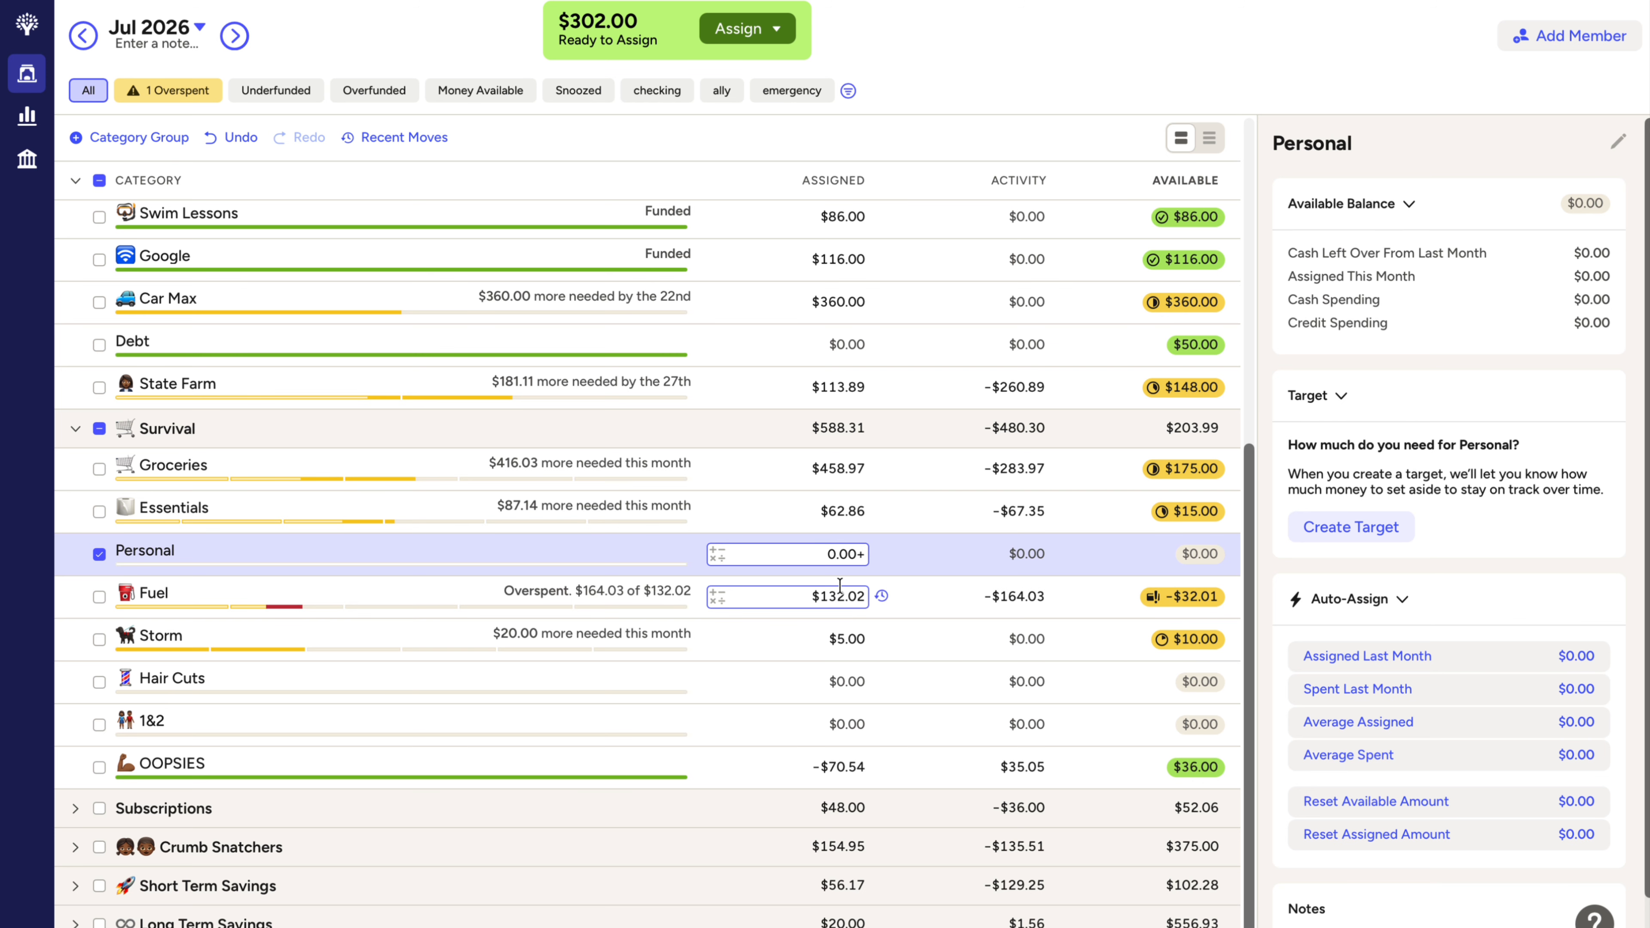
text(15)
key(Return)
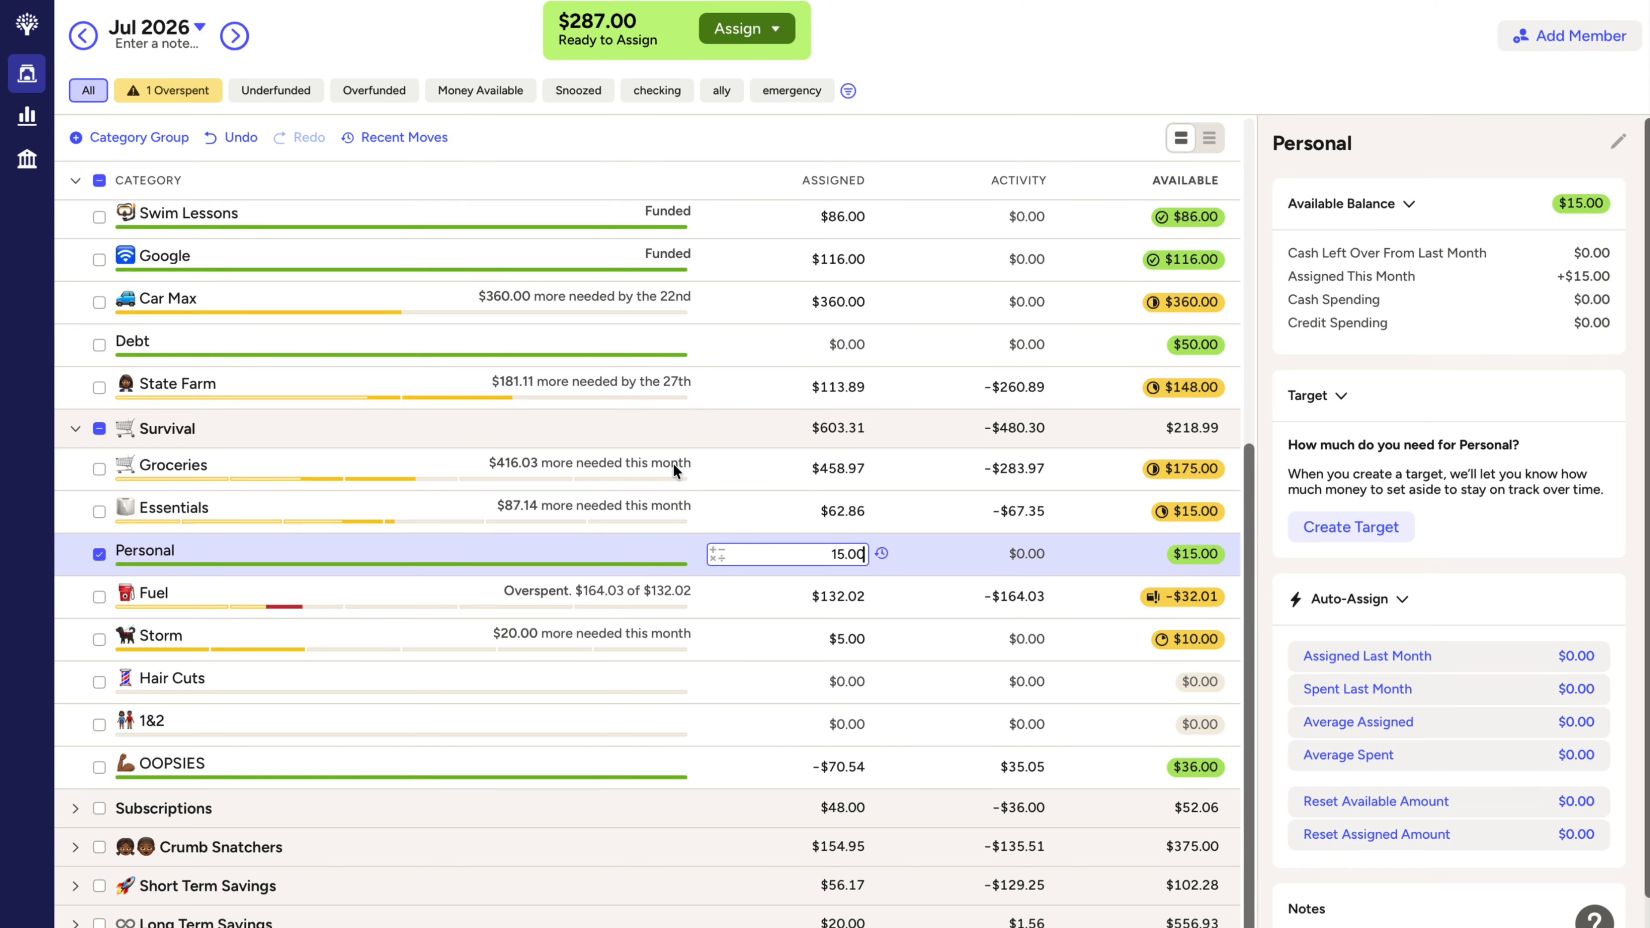
Step: Change the weekly target of Essentials to $15 and save it
click(690, 501)
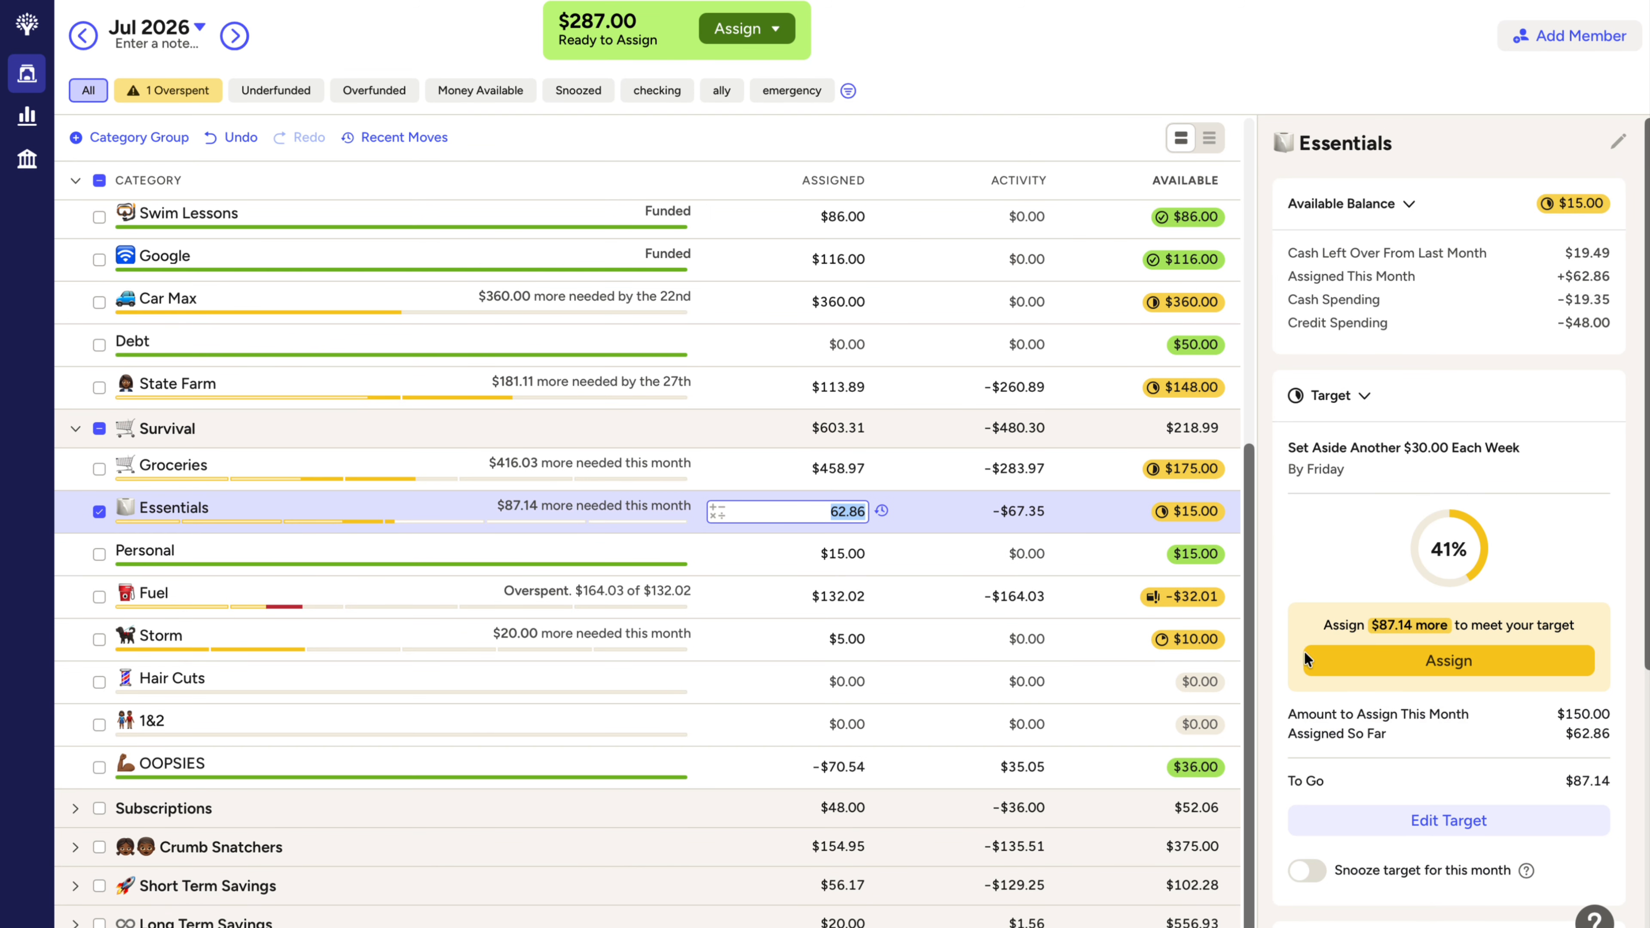
click(1435, 820)
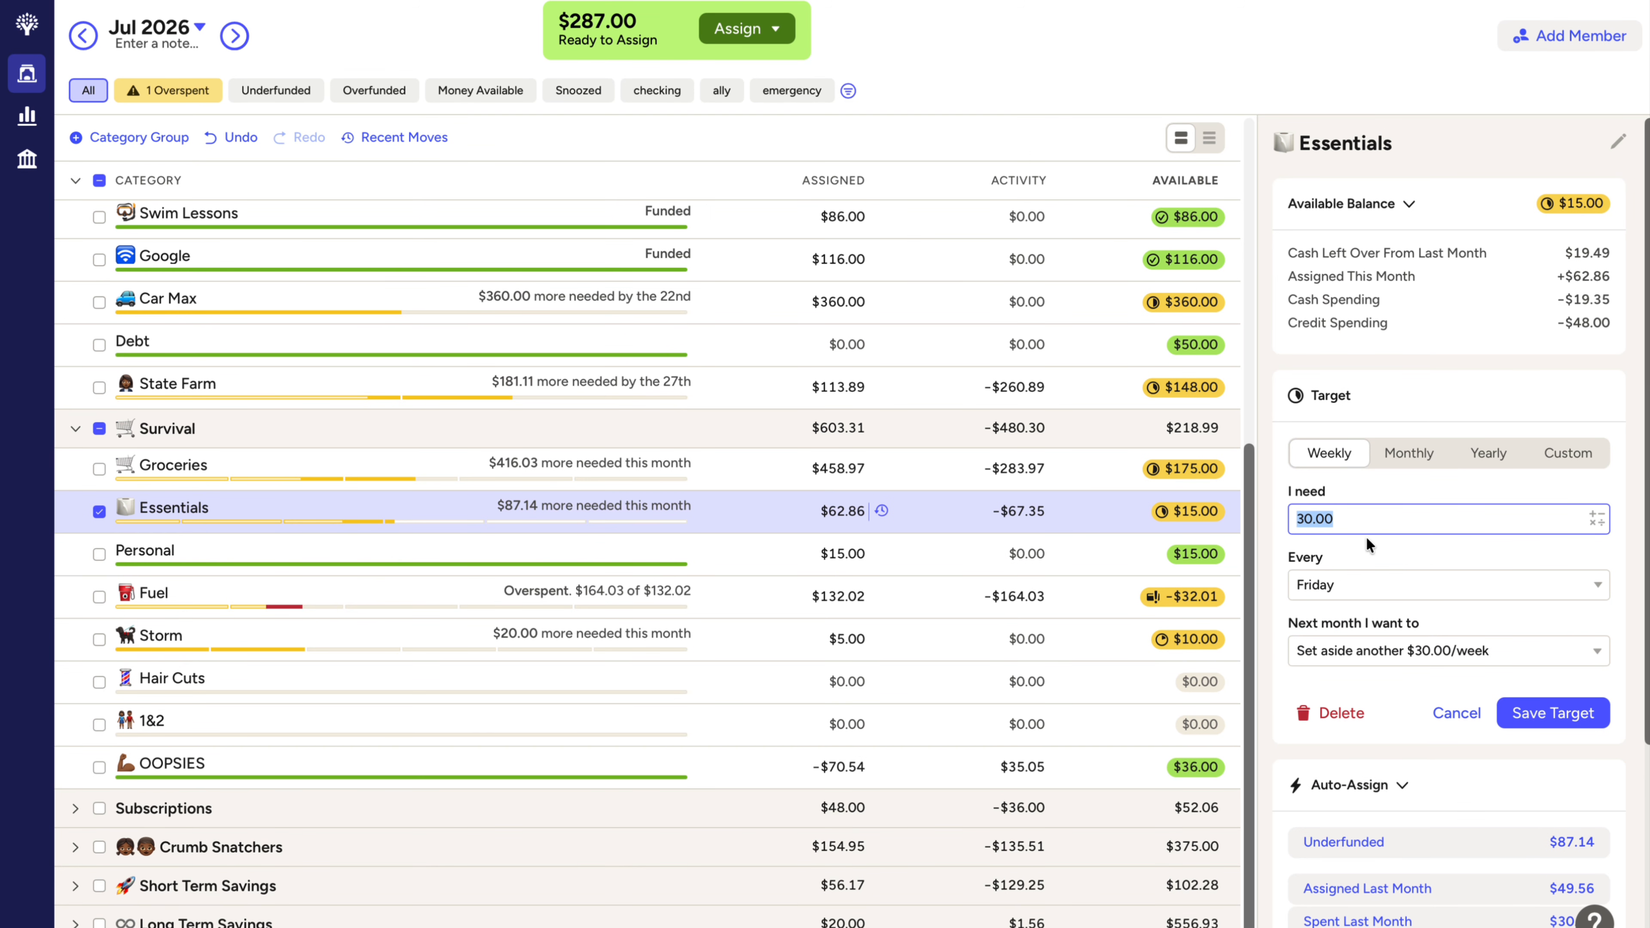
text(15)
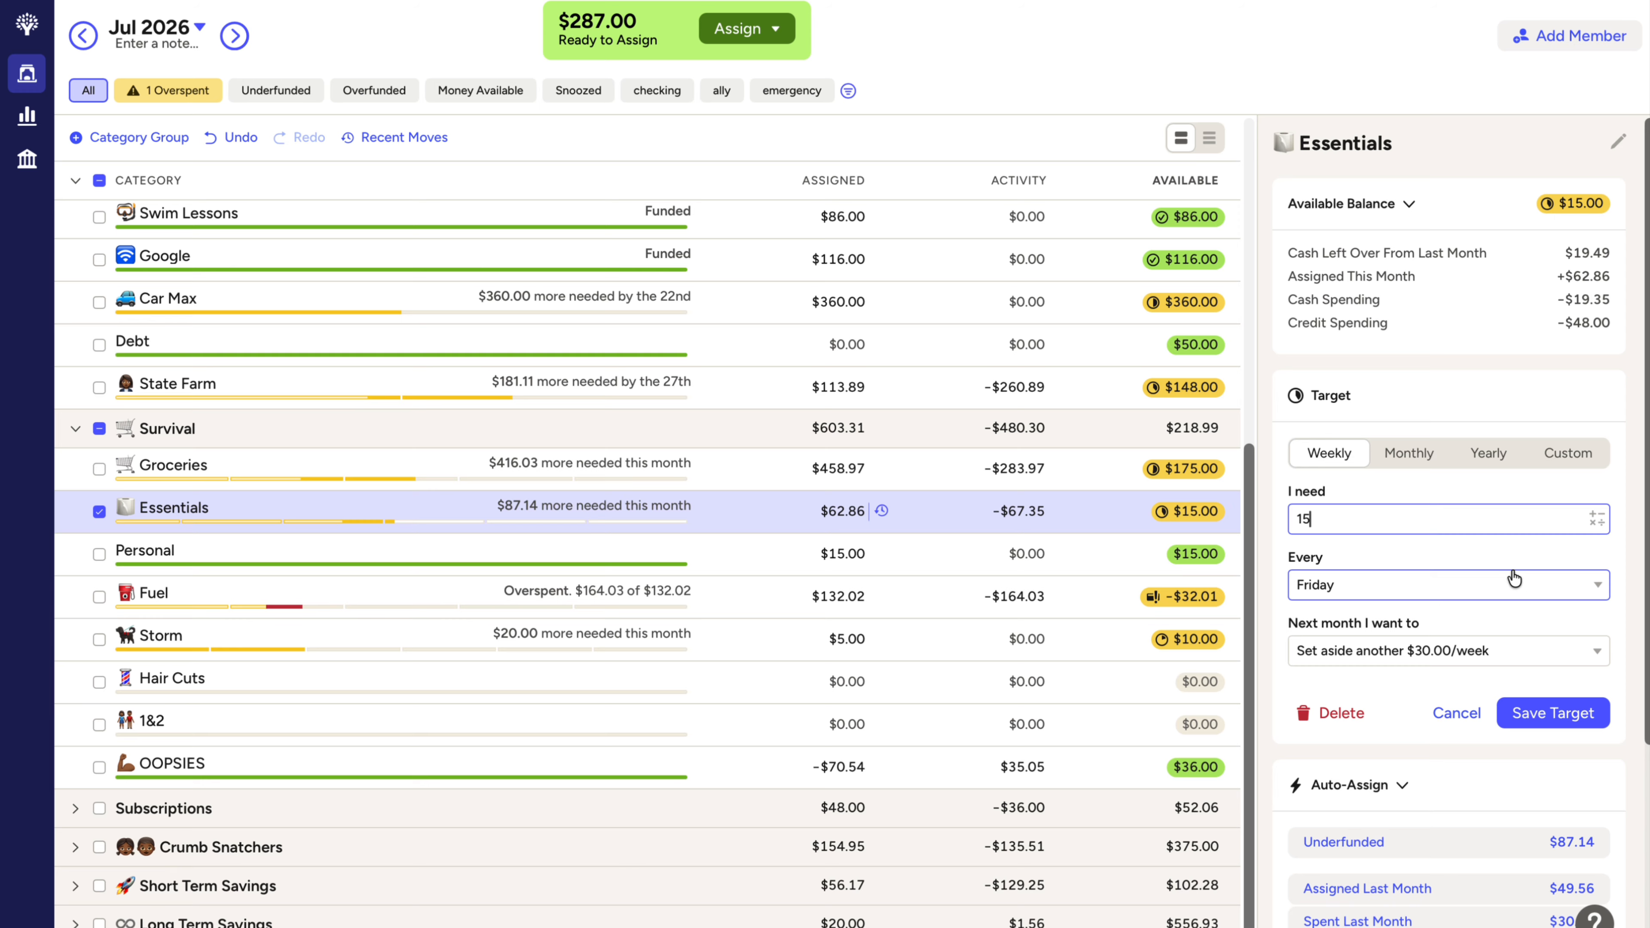
click(1523, 712)
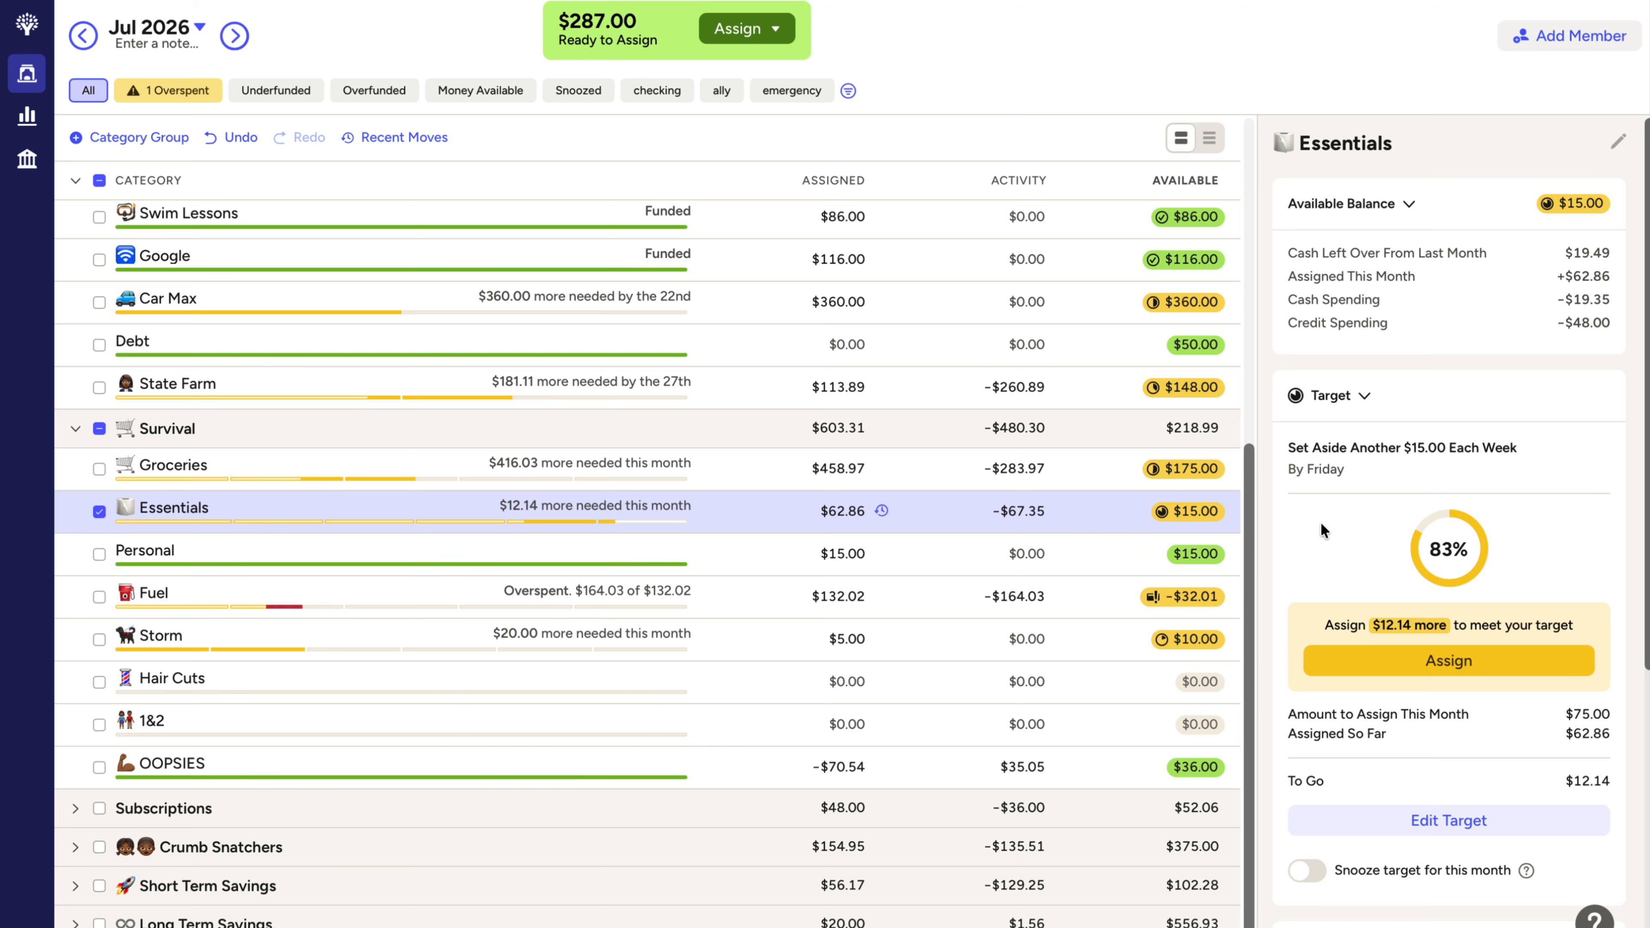
Step: Create and save a weekly target of $15 every Saturday for the Personal category
click(647, 548)
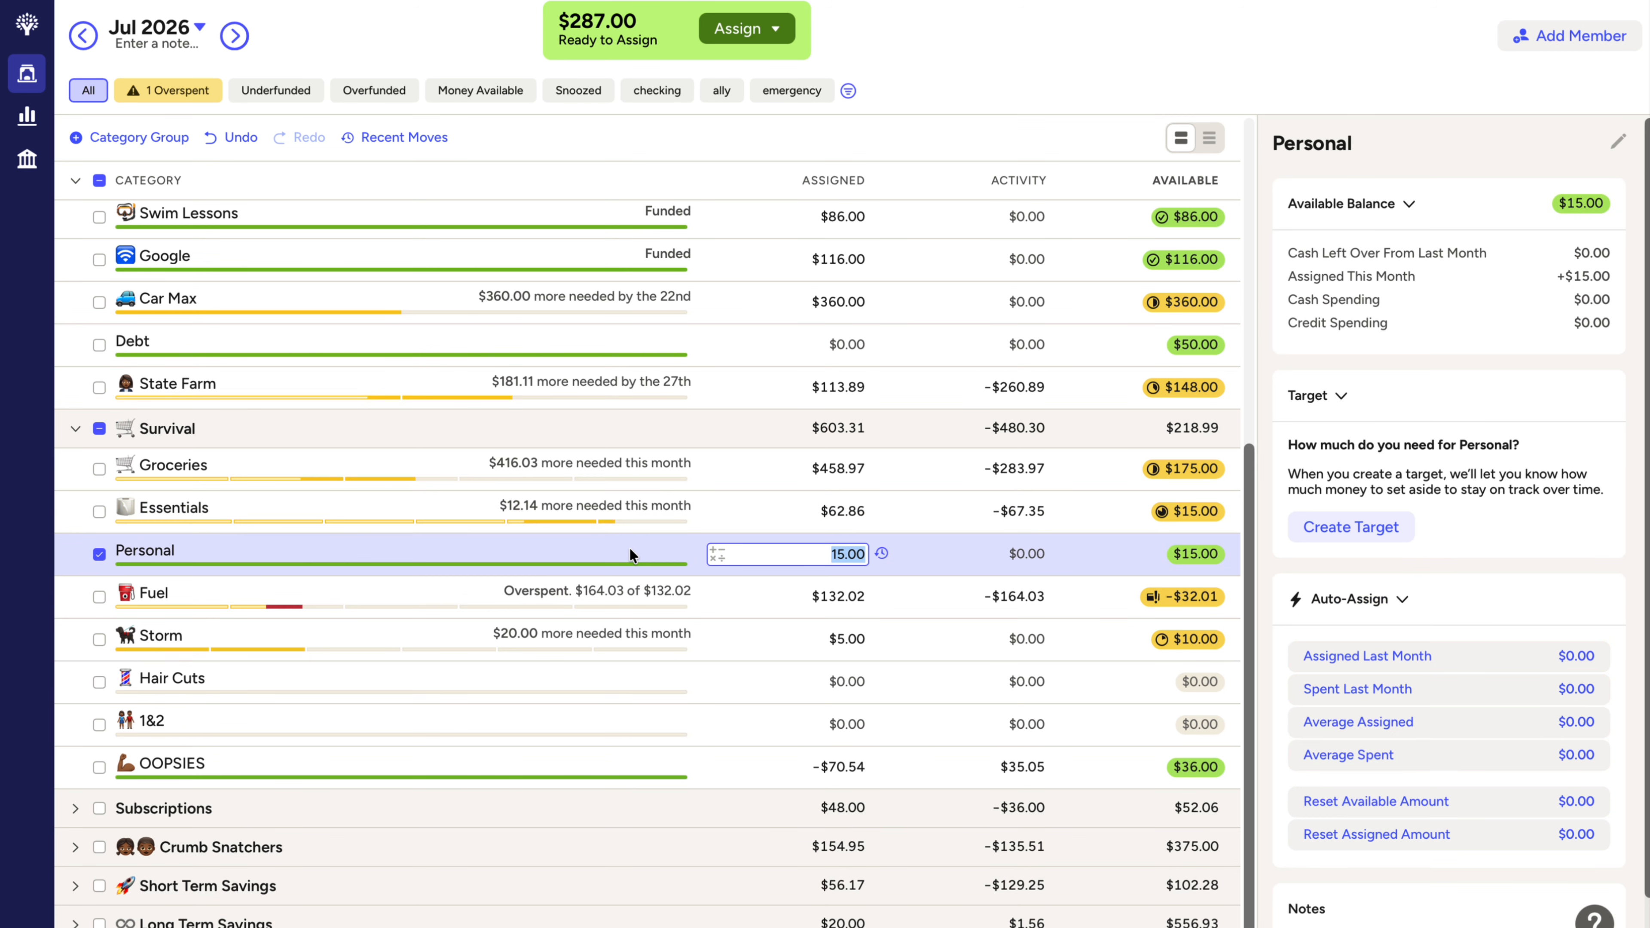
click(1367, 525)
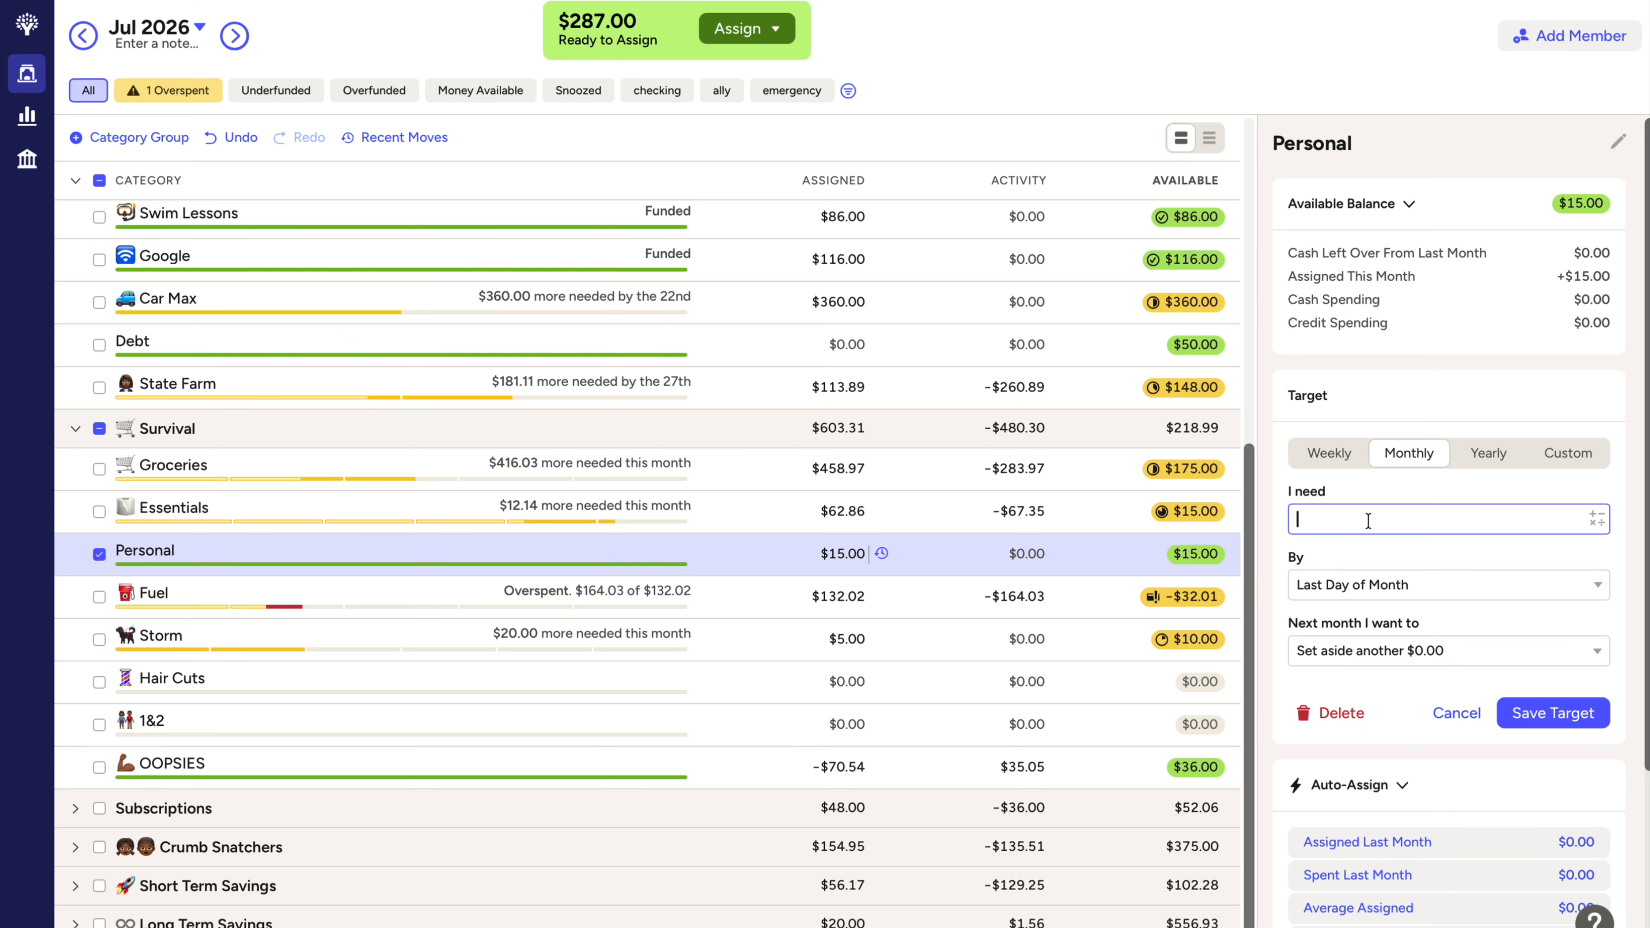
click(1343, 455)
click(1345, 523)
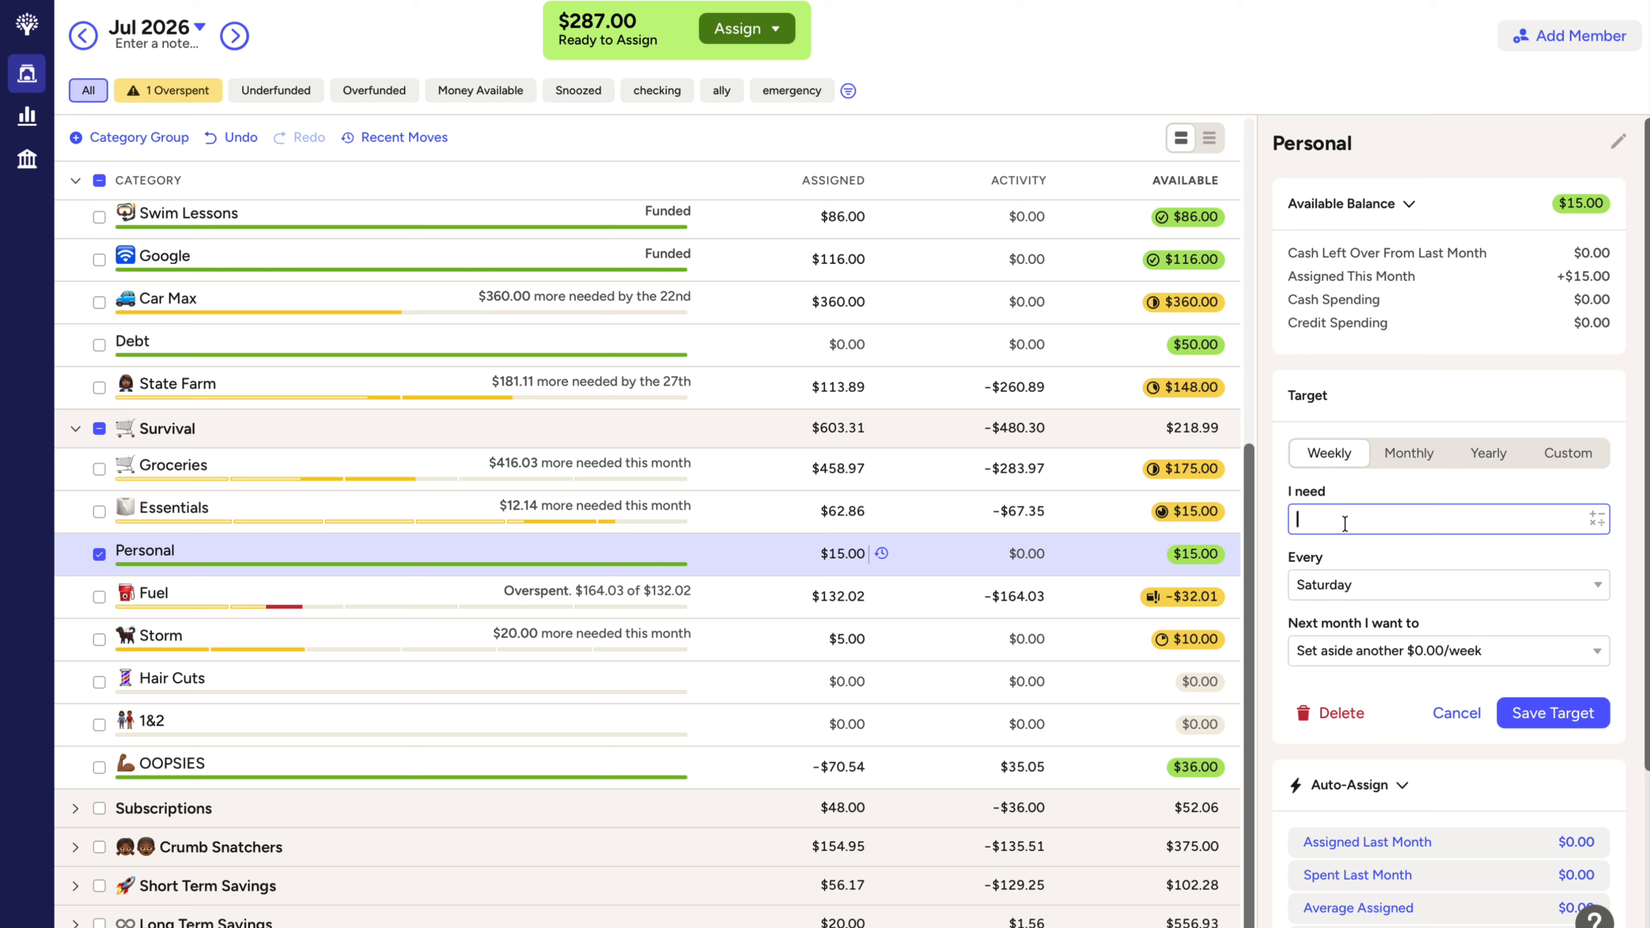
text(15)
click(1536, 710)
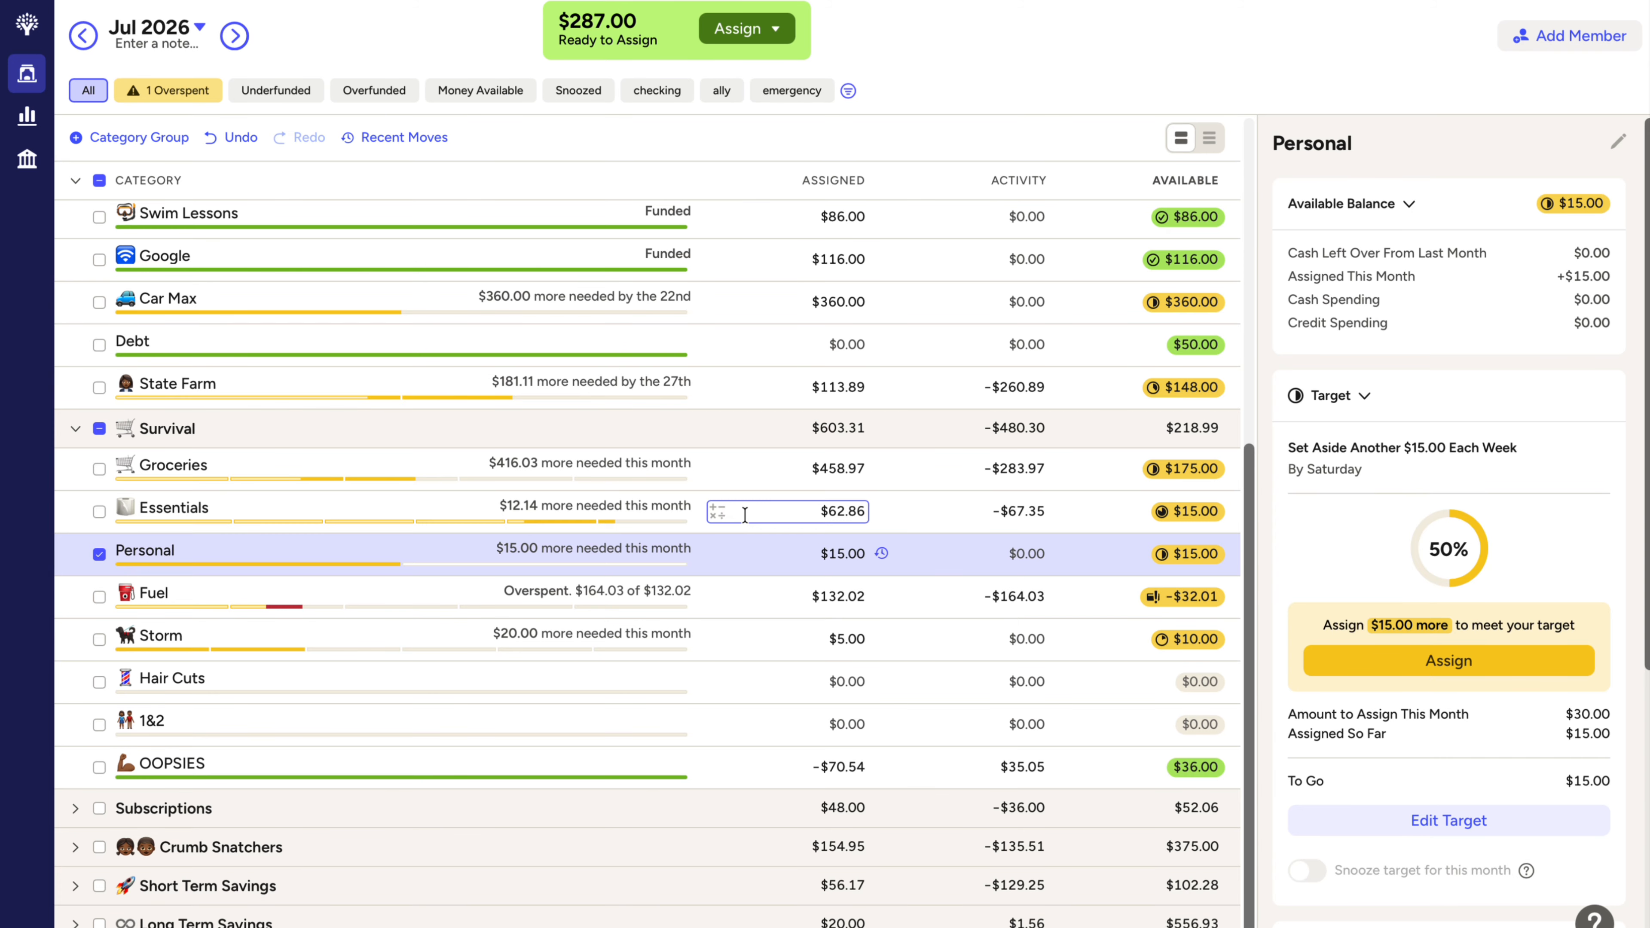
Step: Check the due day in the weekly target of Essentials and save the target
click(705, 513)
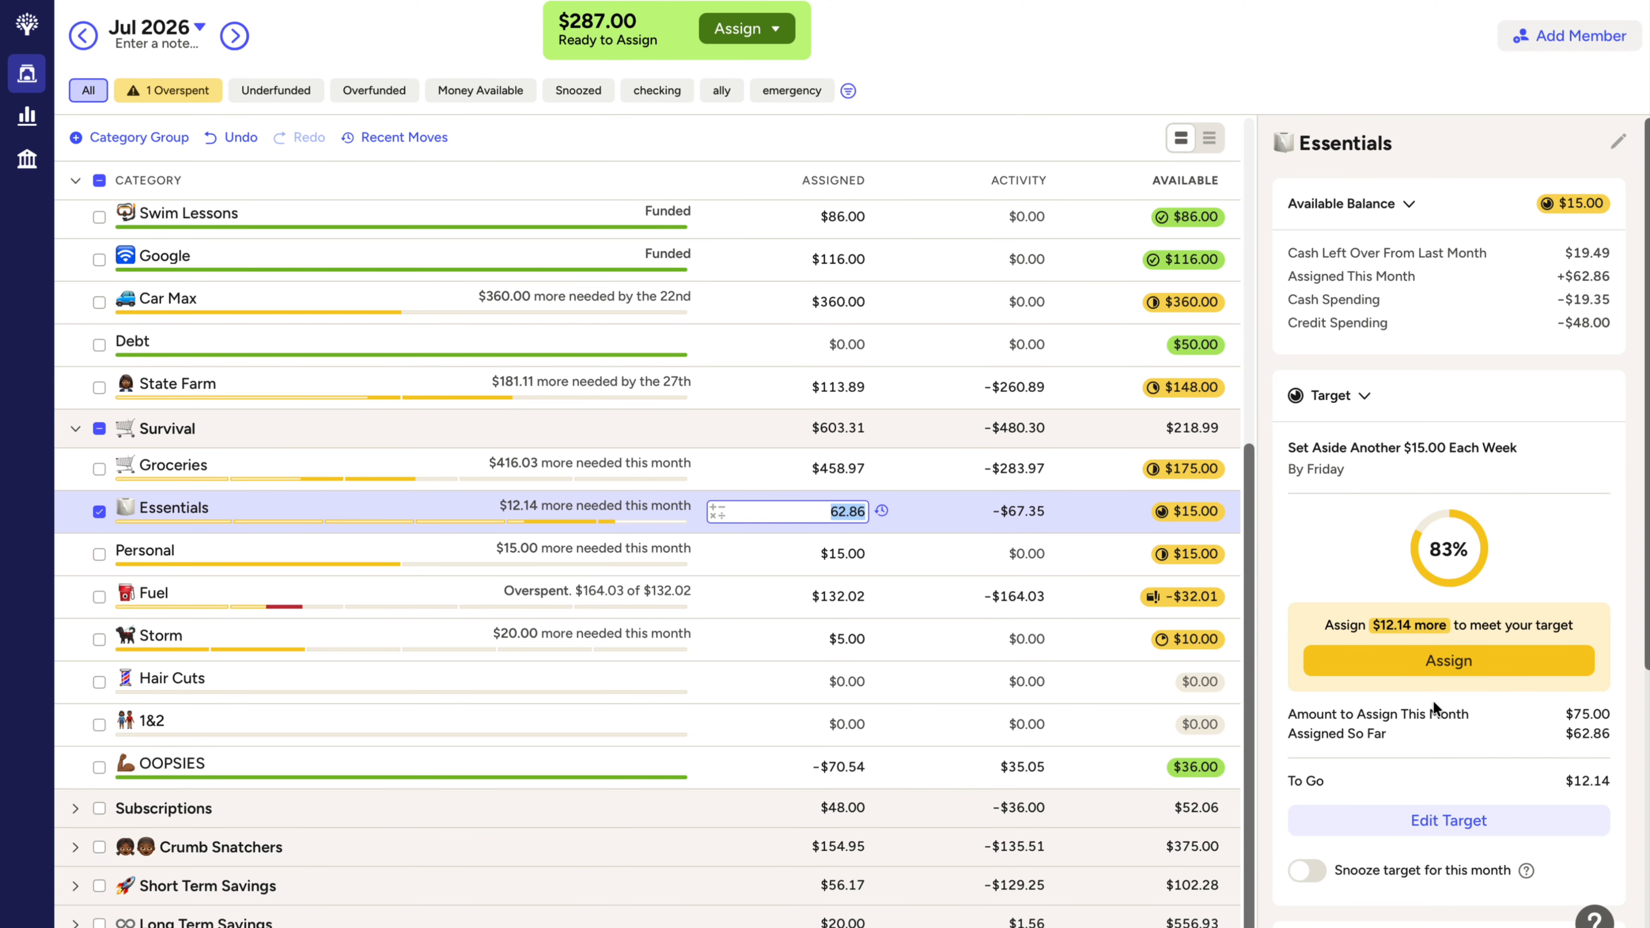
click(1454, 820)
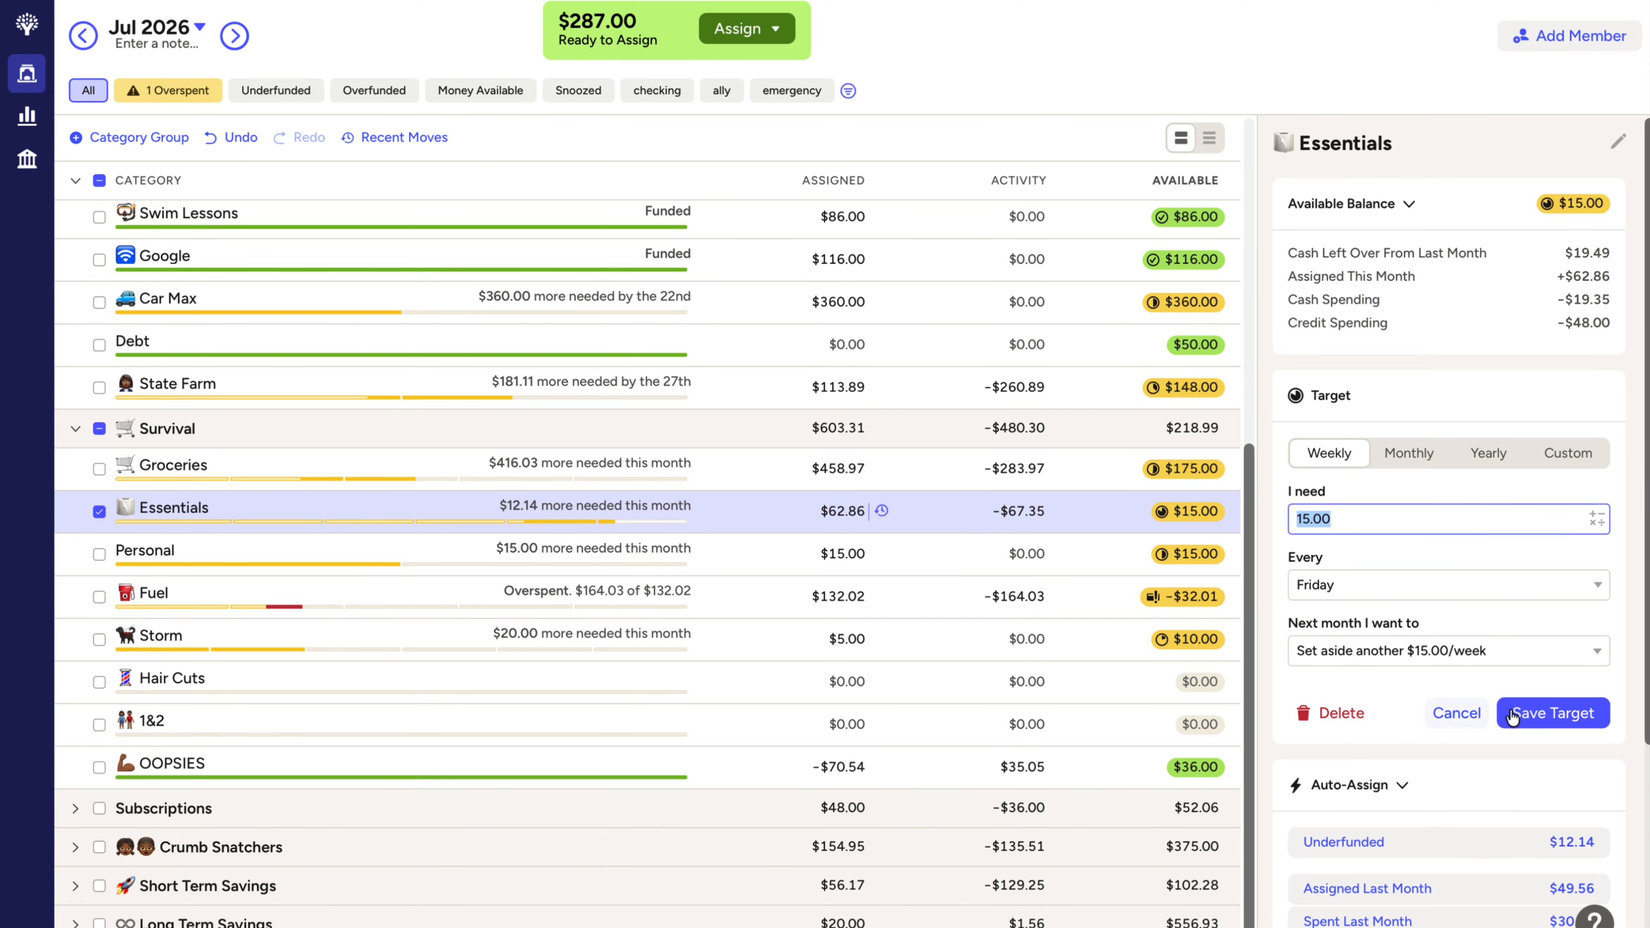
click(1549, 717)
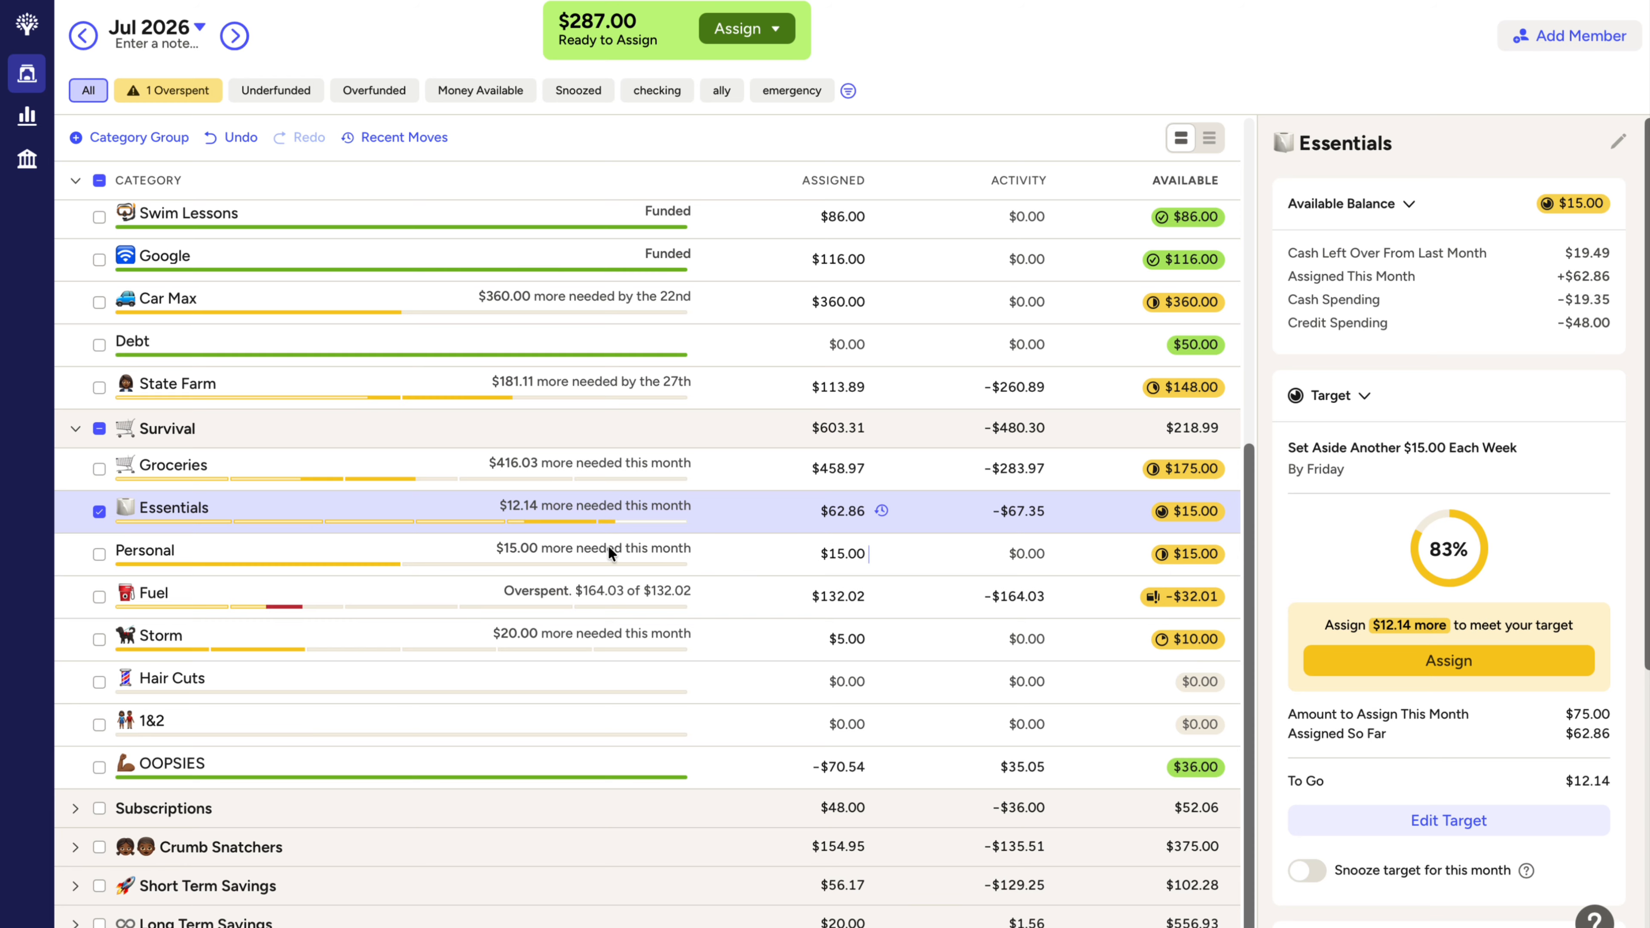
Step: Change the due day of the Personal category's weekly target to Friday and save it
click(436, 546)
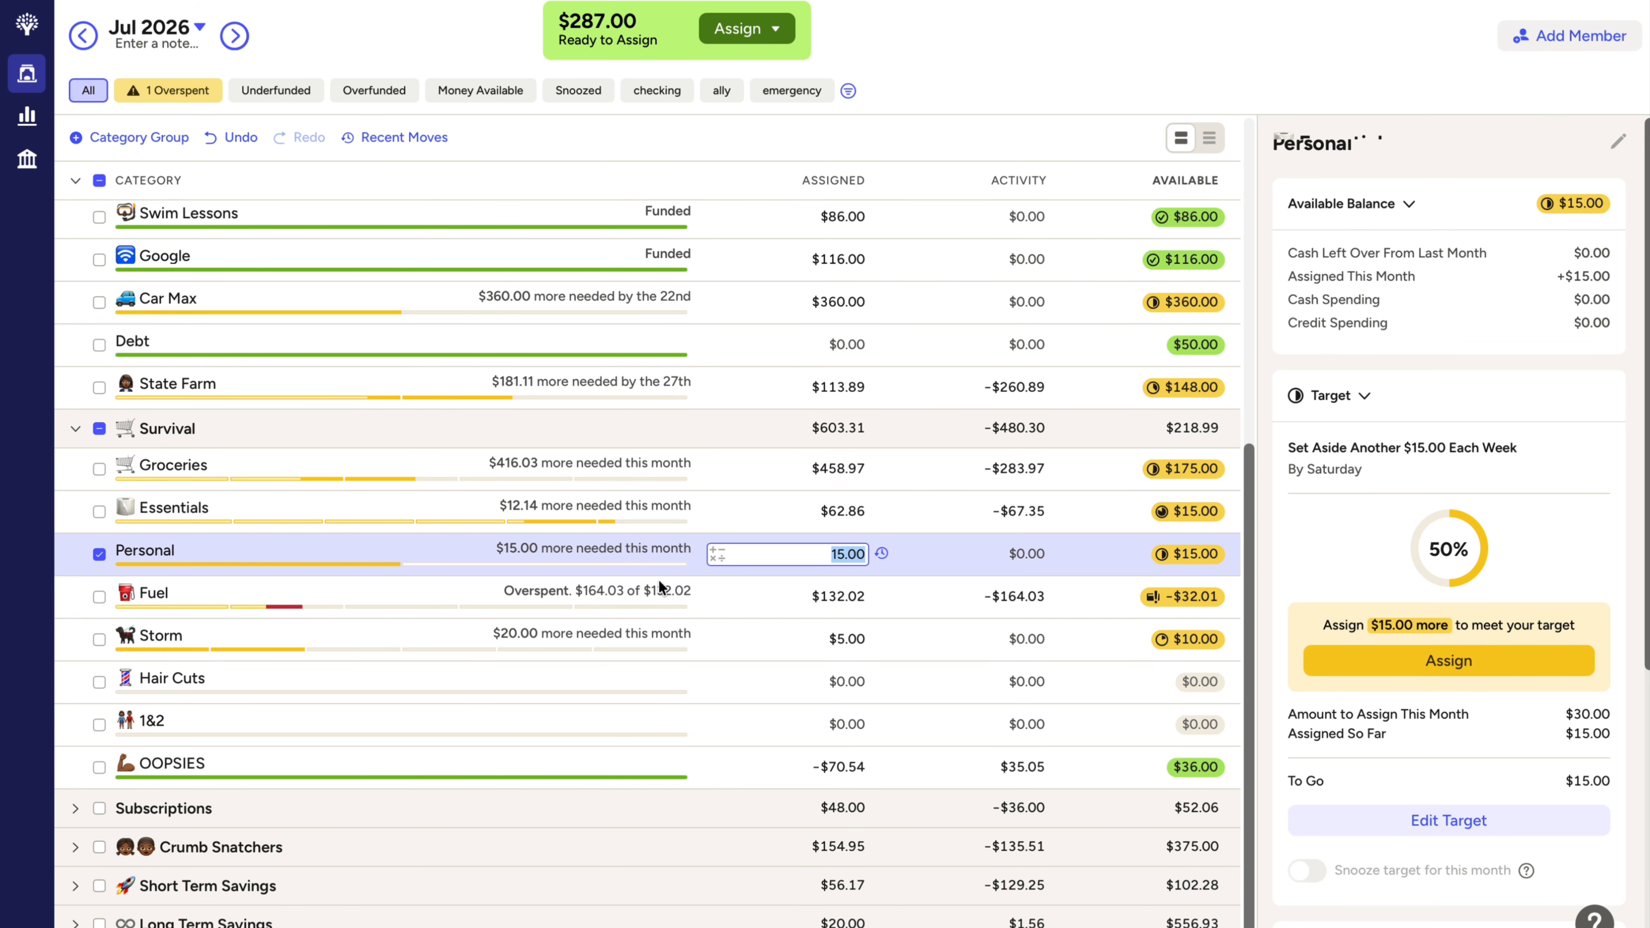
click(1465, 819)
click(1455, 583)
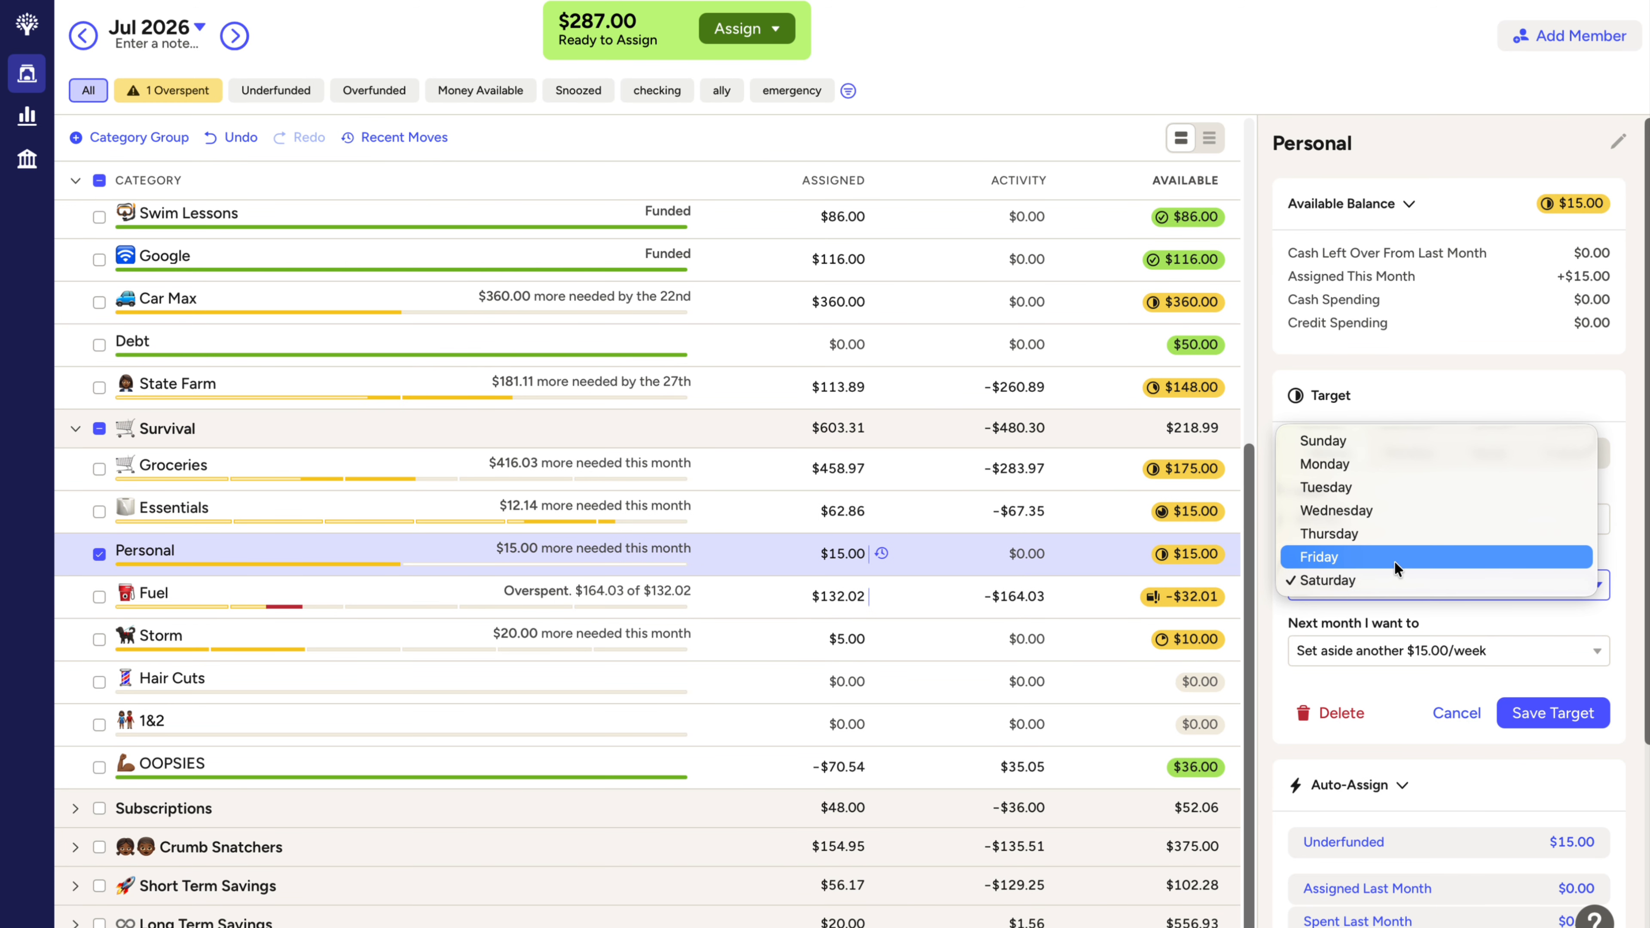
click(1394, 561)
click(1520, 713)
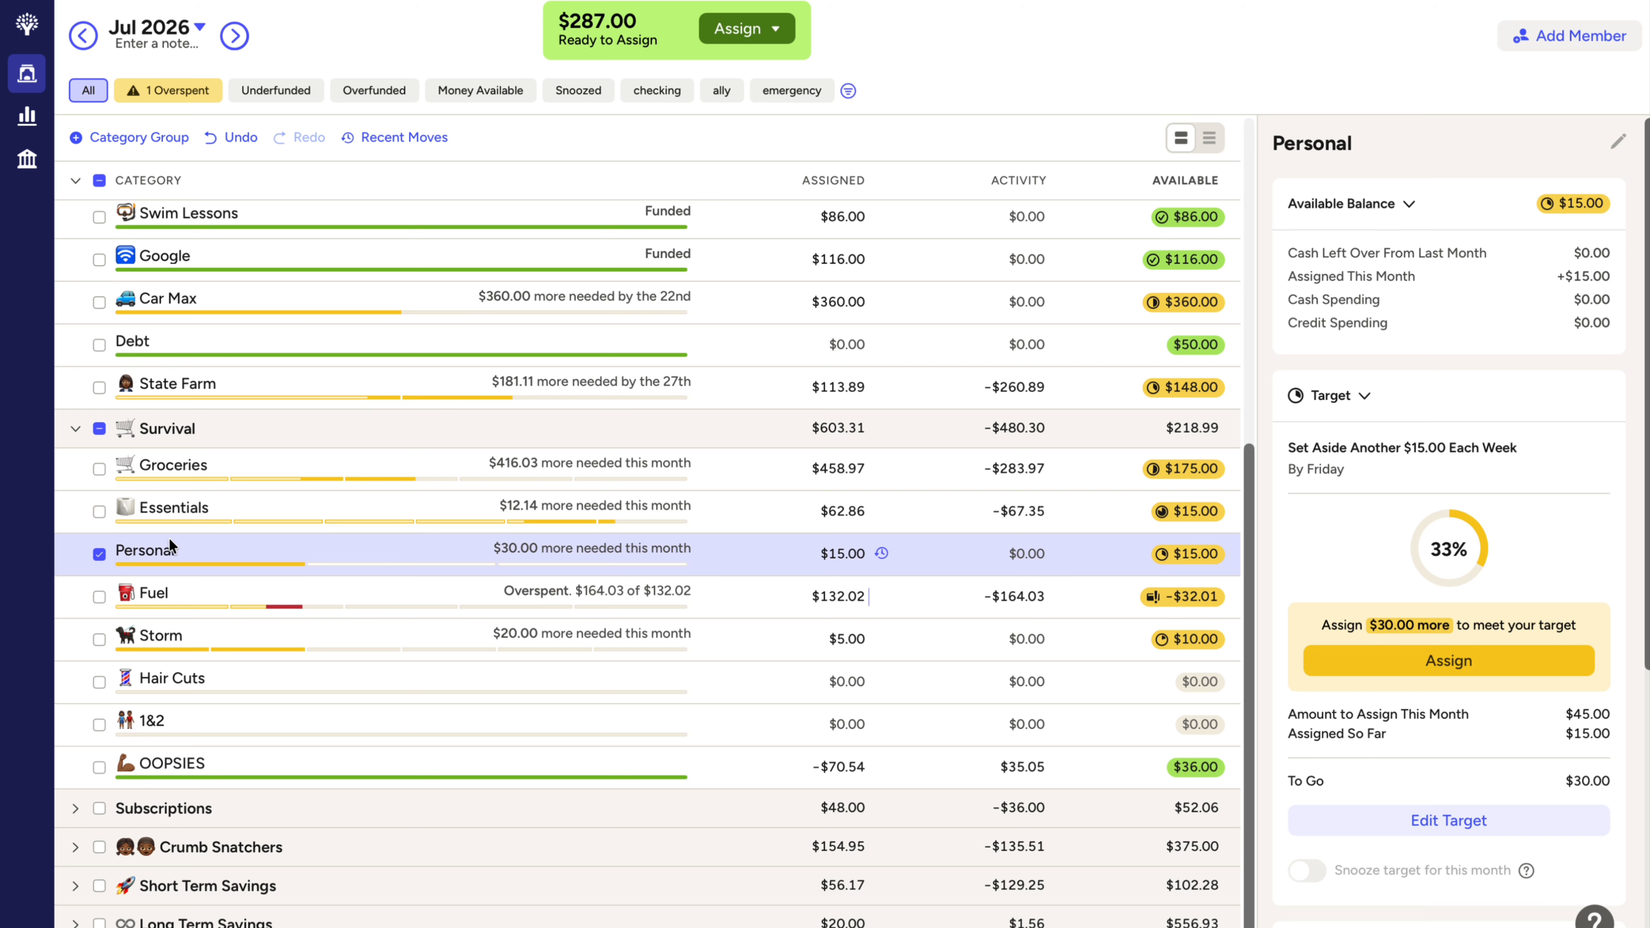
click(98, 558)
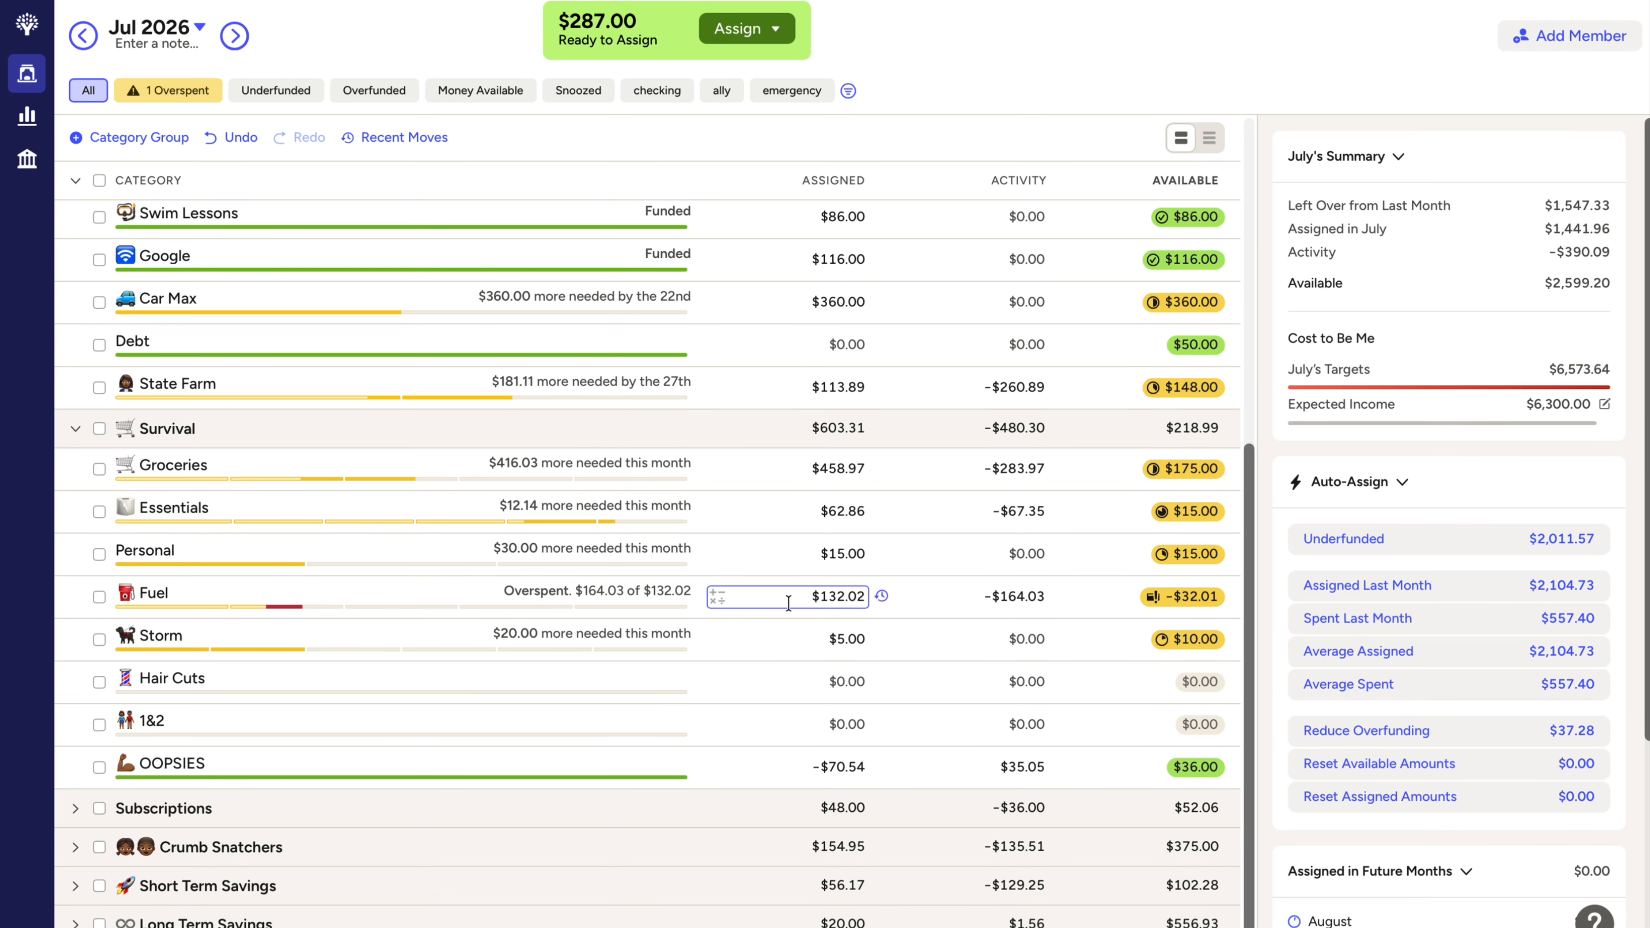
Step: Add $100 to the amount assigned to Fuel
click(722, 601)
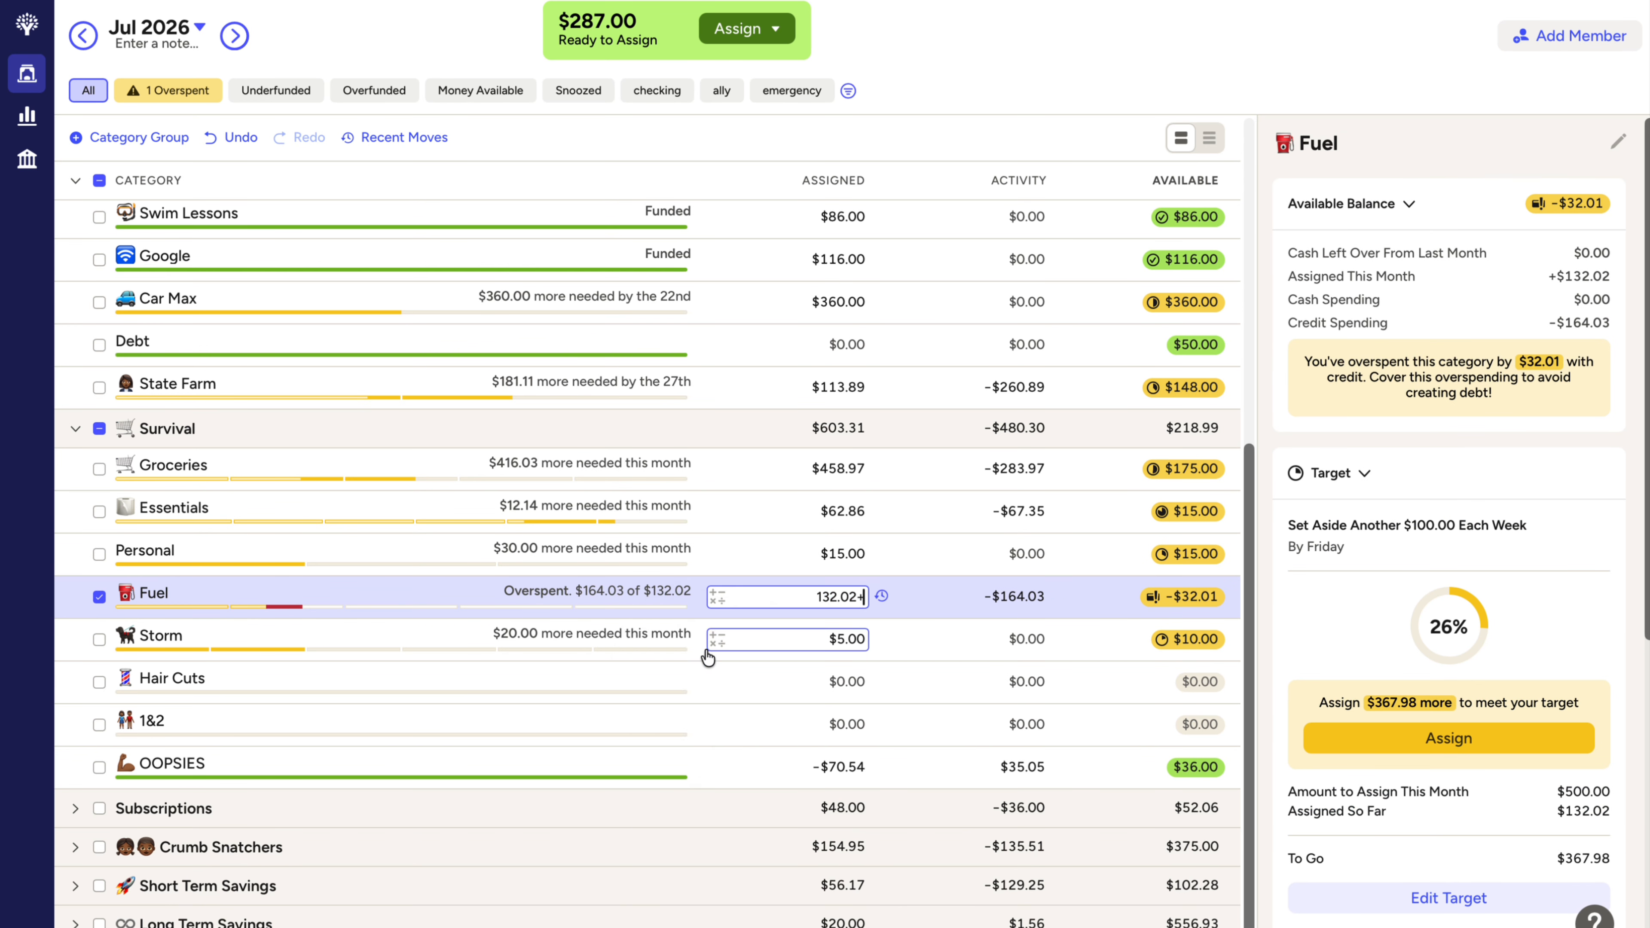
text(+100)
key(Return)
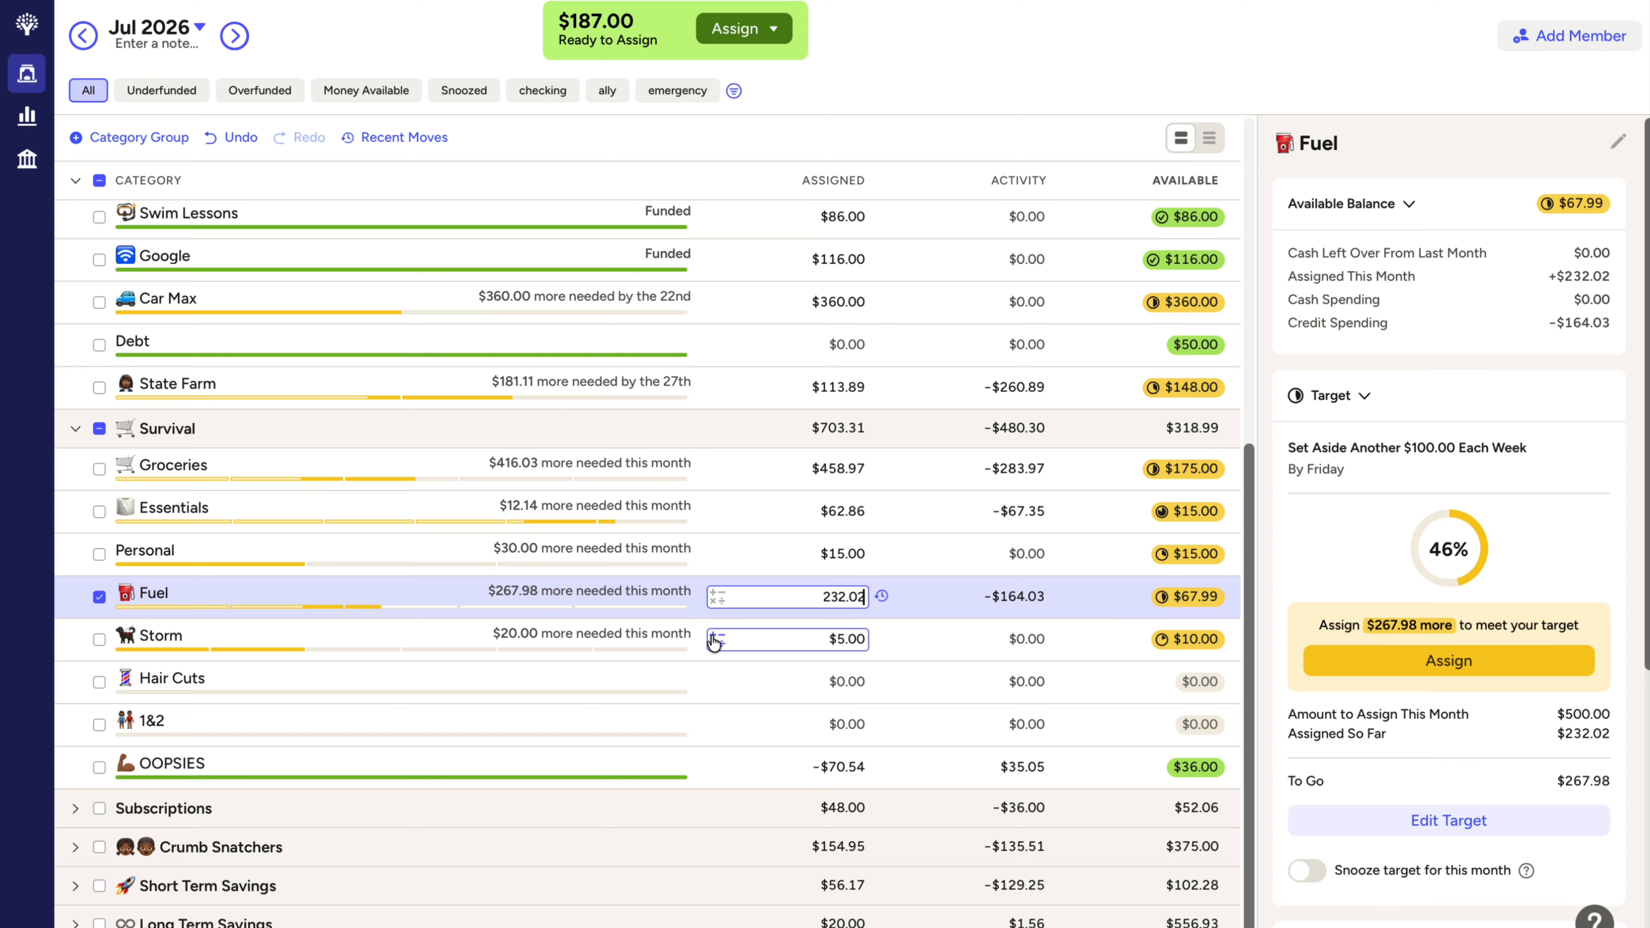
Step: Add $5 to the amount assigned to Storm in the Survival group and deselect the category
click(715, 640)
click(694, 688)
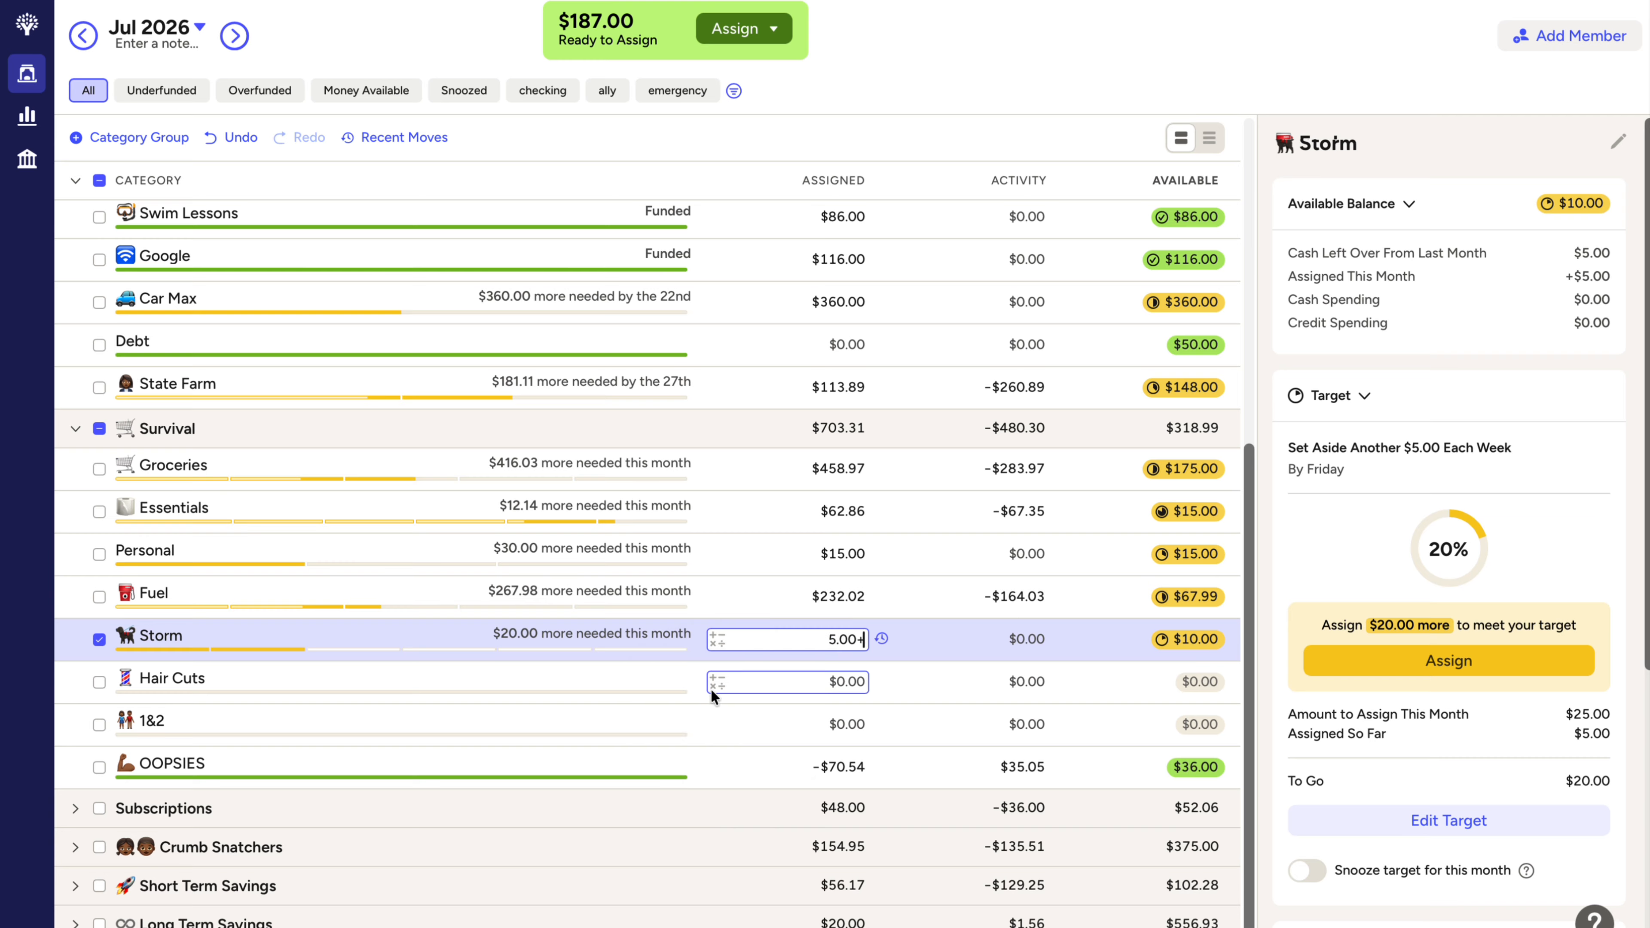
text(5)
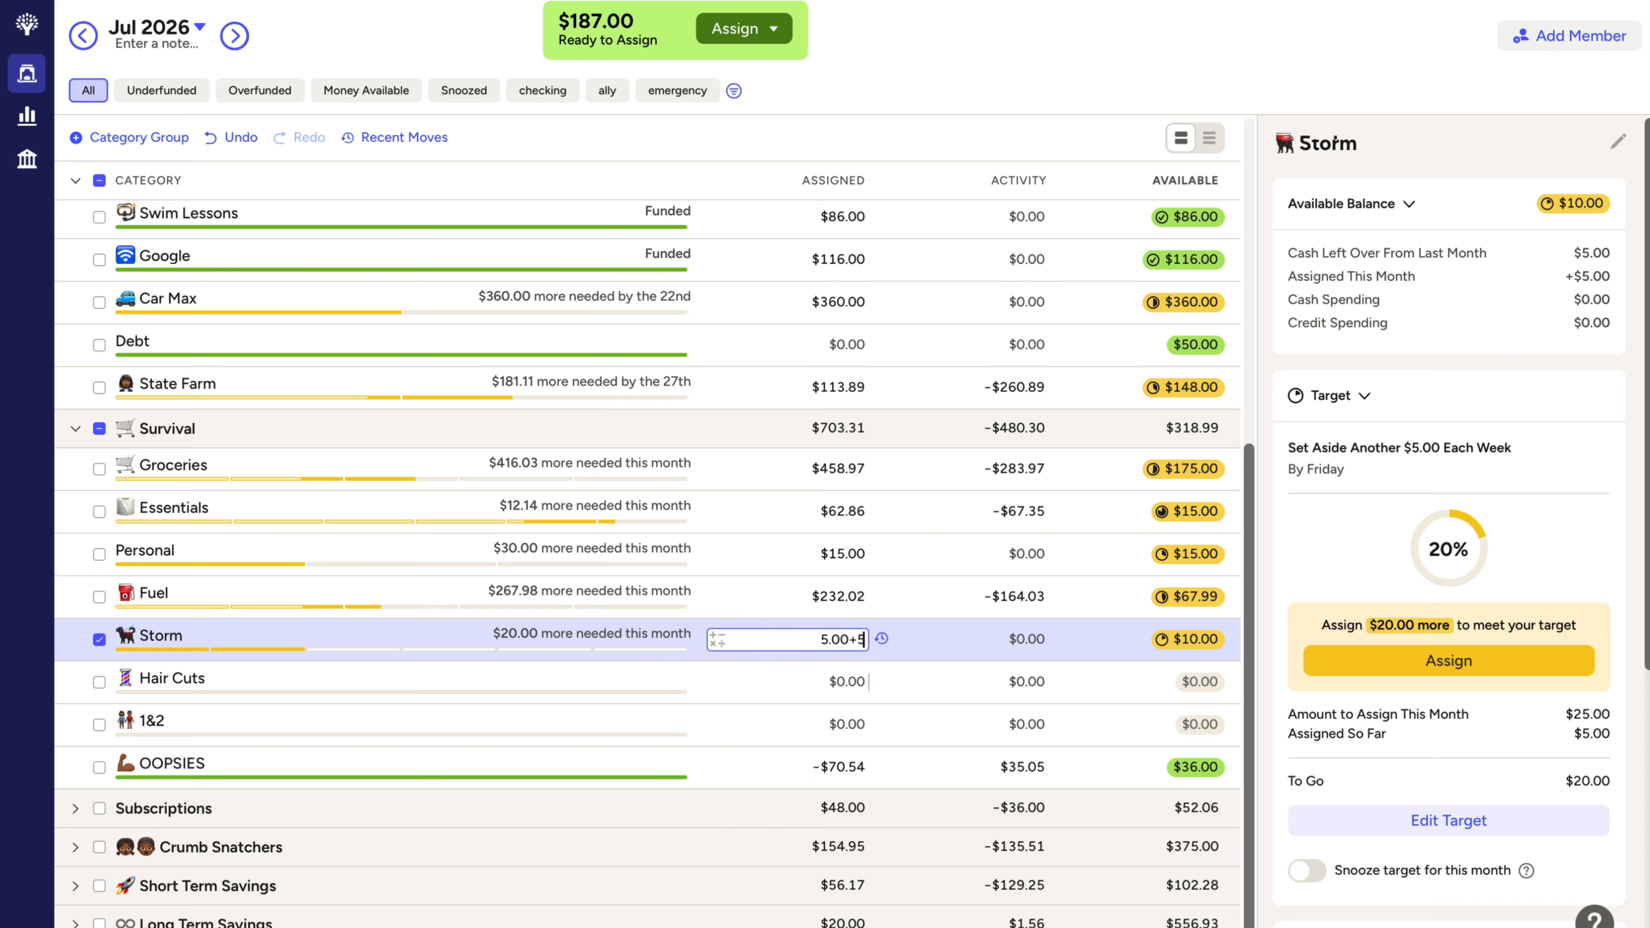
key(Return)
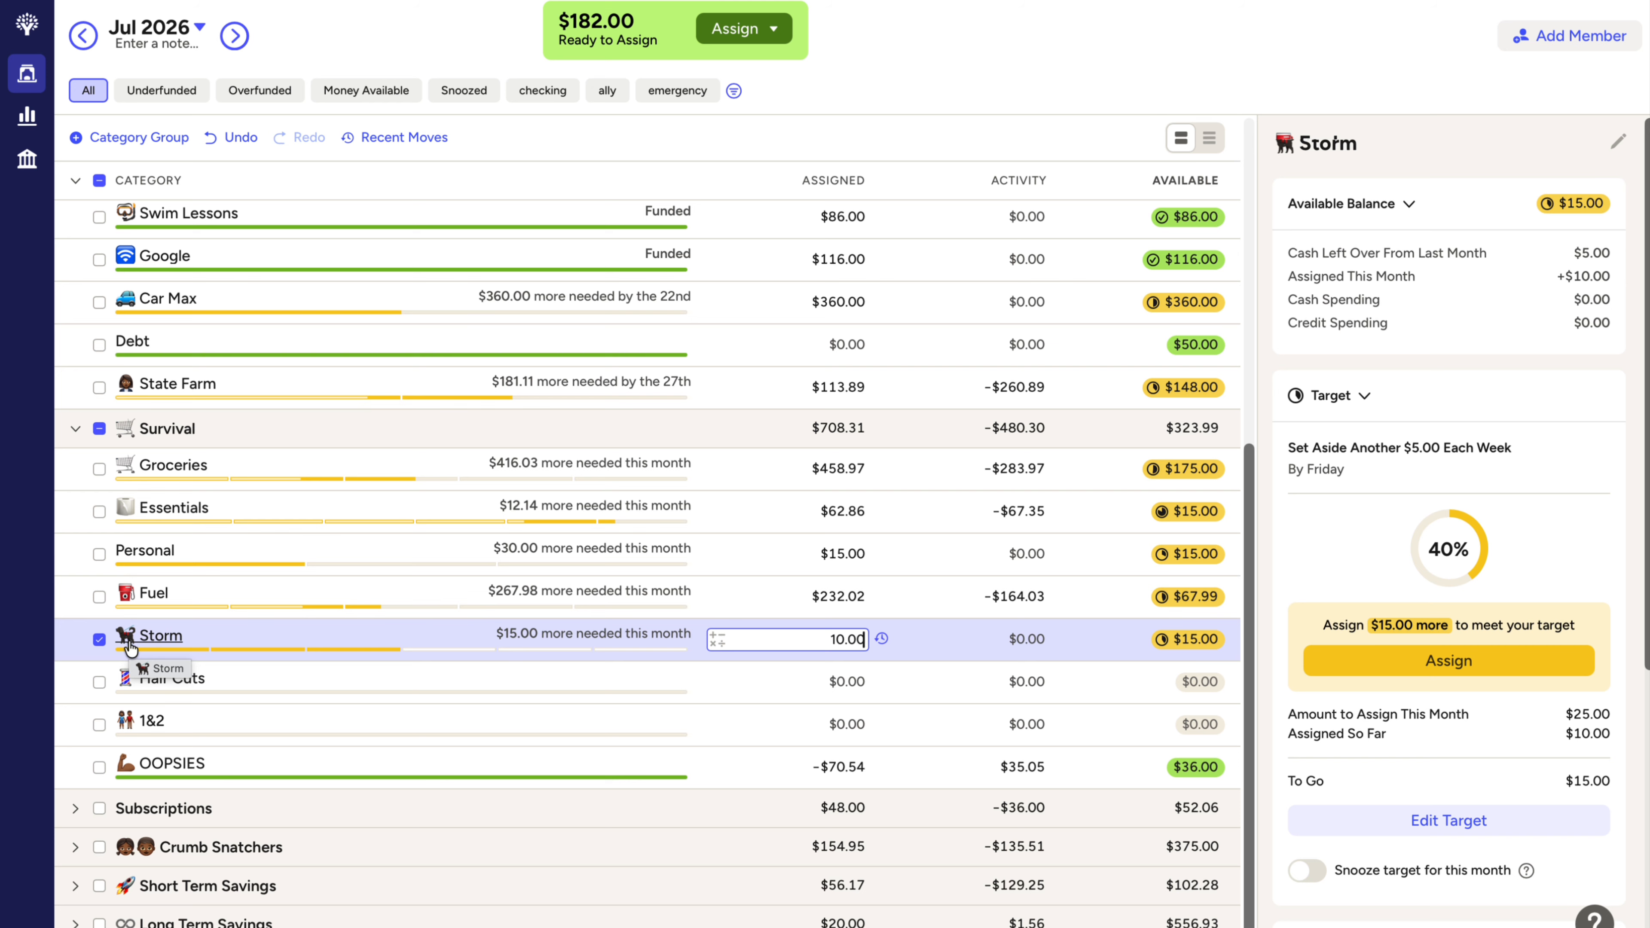
click(99, 638)
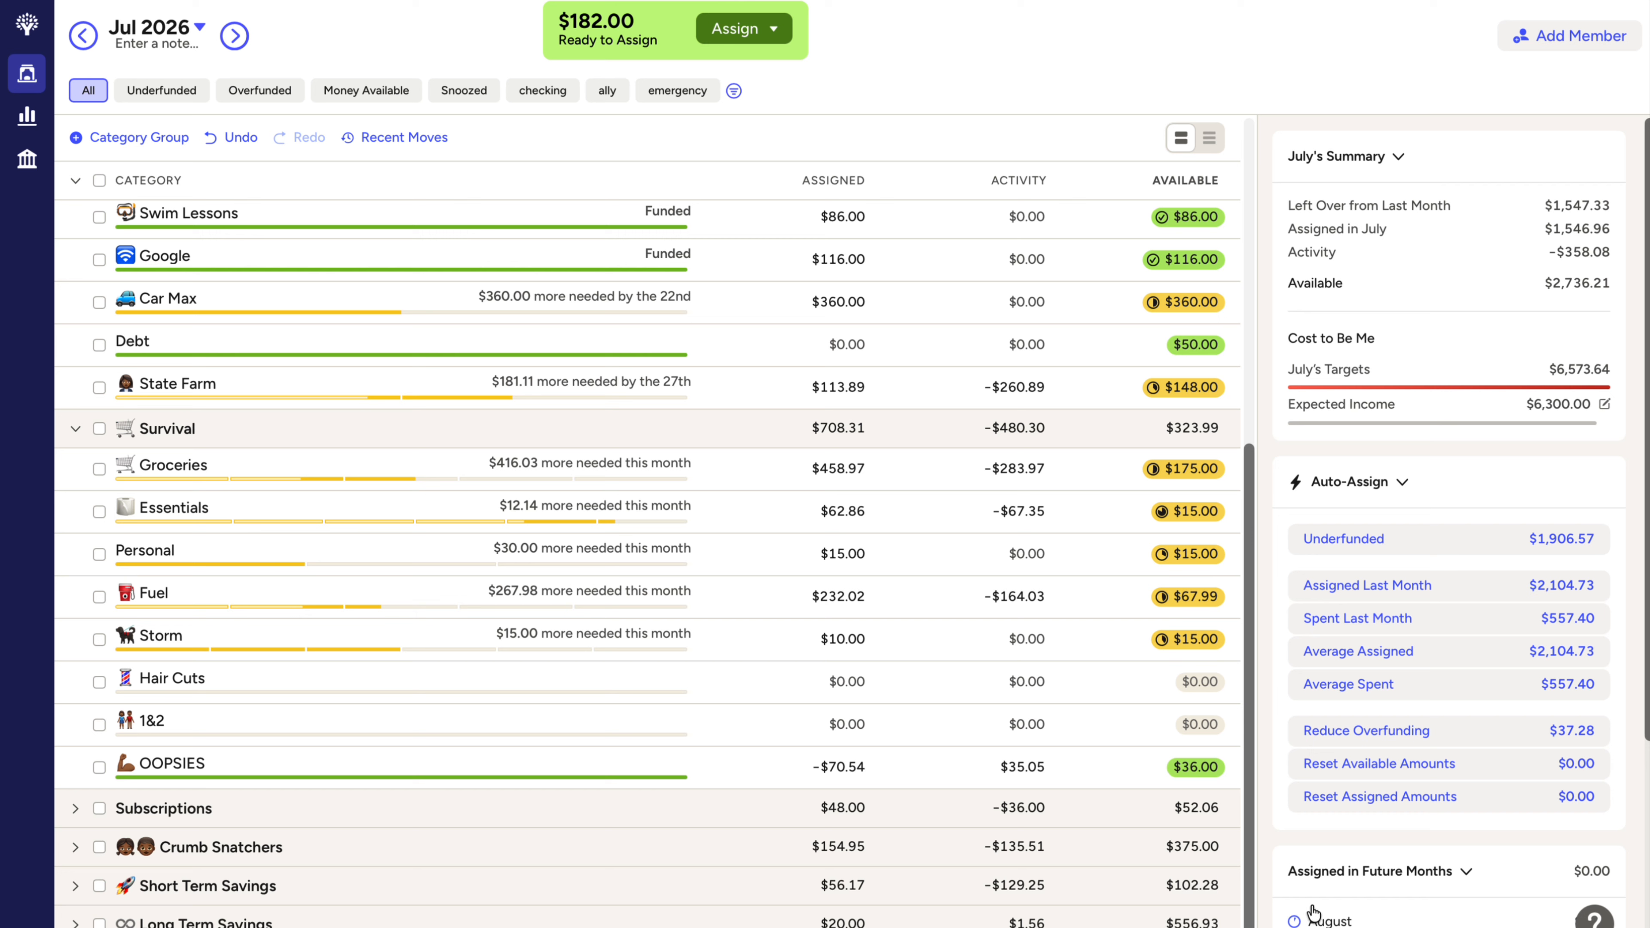
mouse_move(1208, 925)
click(773, 672)
click(734, 640)
scroll(369, 580, up, 4)
scroll(369, 581, down, 5)
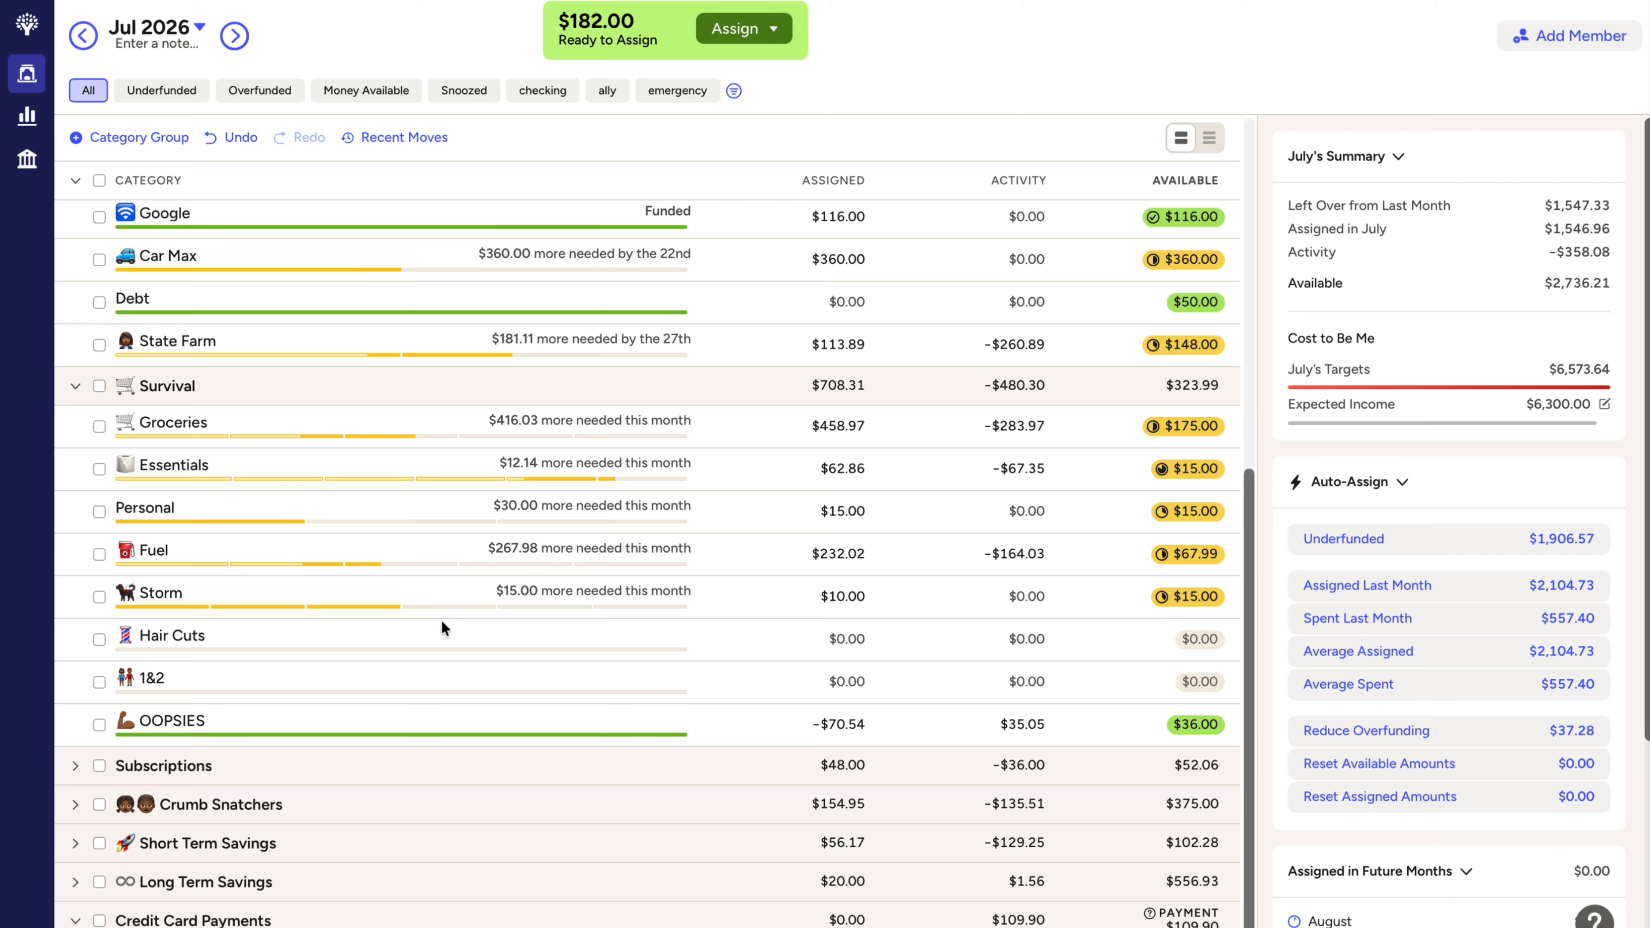
Step: Expand the Subscriptions group and review the funding of its categories
click(75, 770)
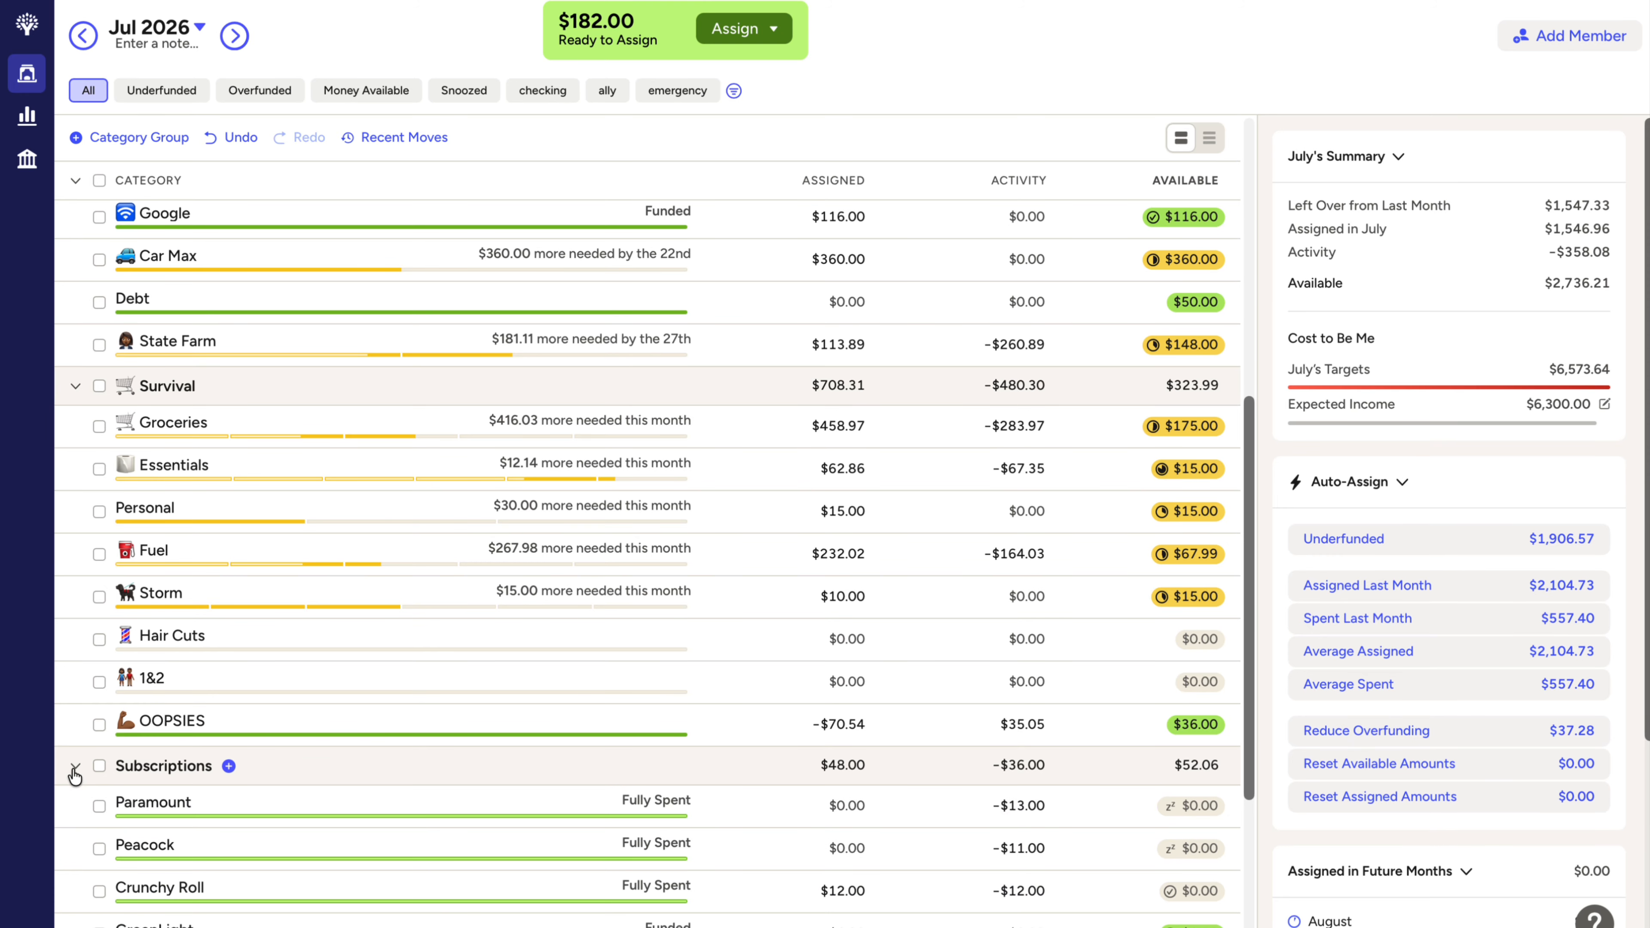
scroll(378, 749, down, 5)
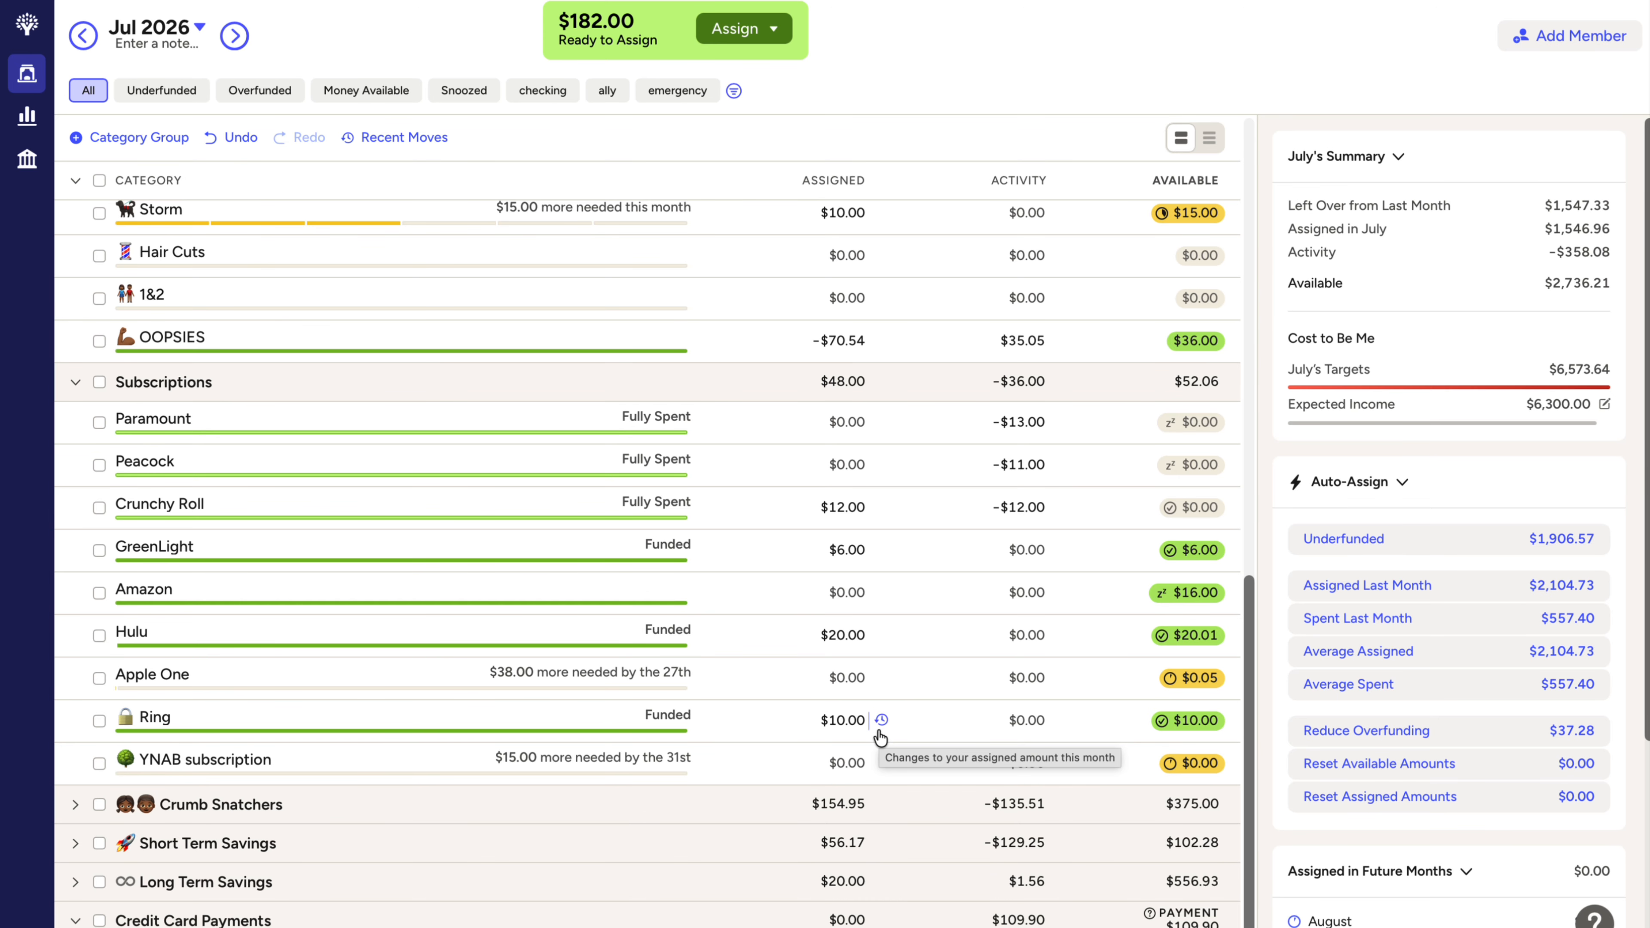
scroll(804, 720, up, 1)
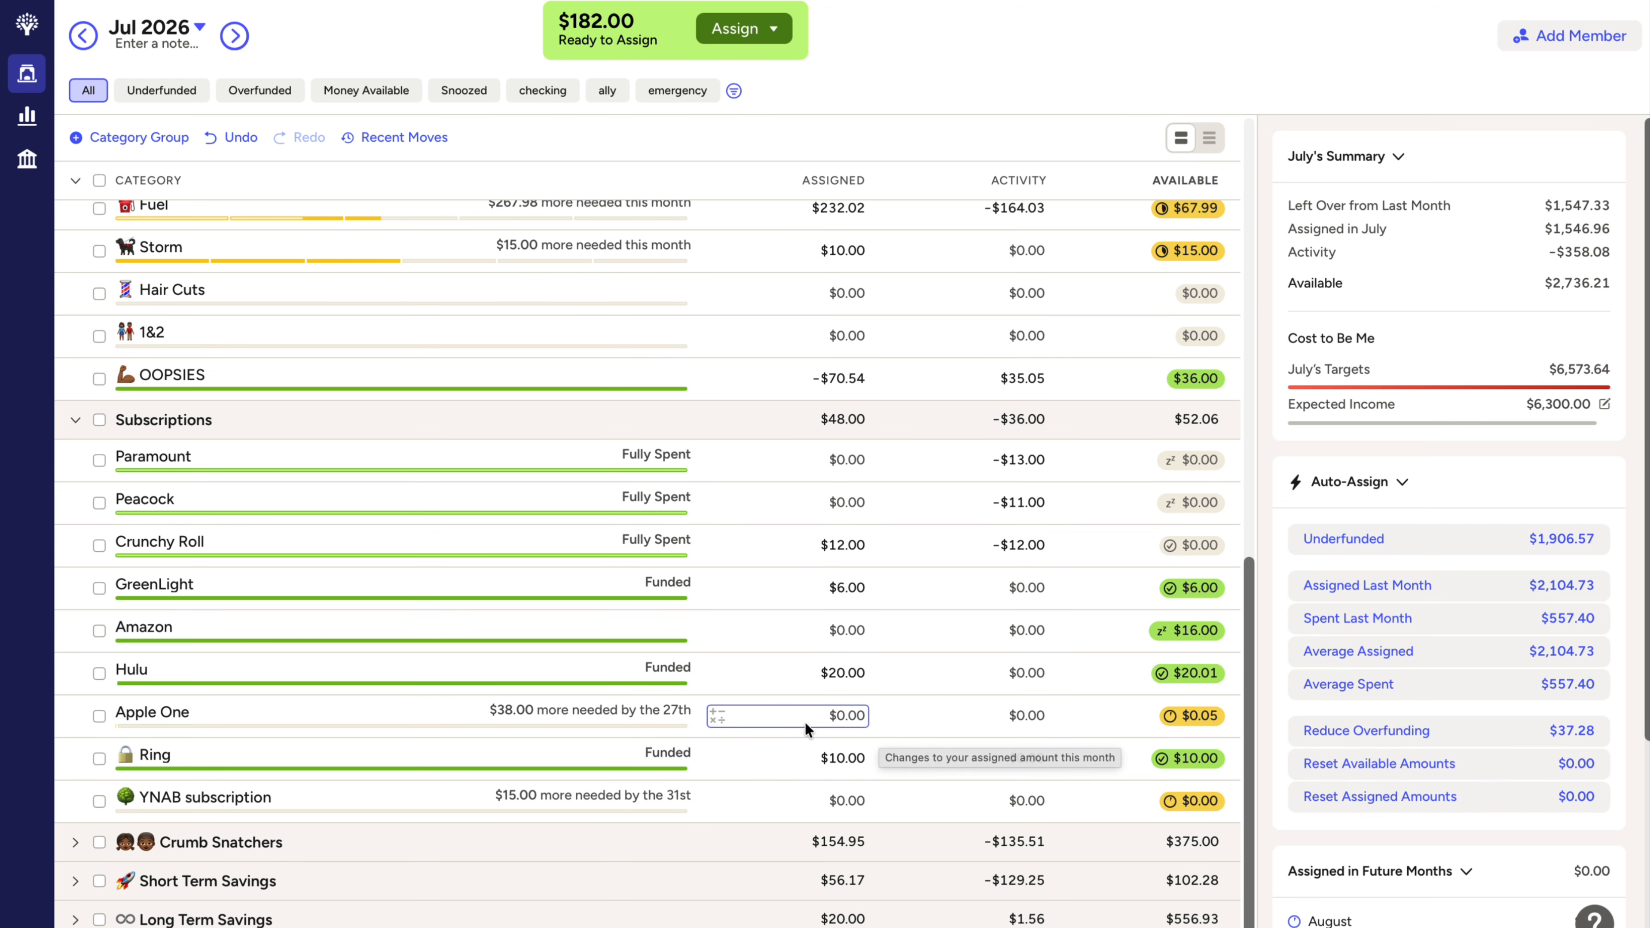
scroll(288, 840, down, 1)
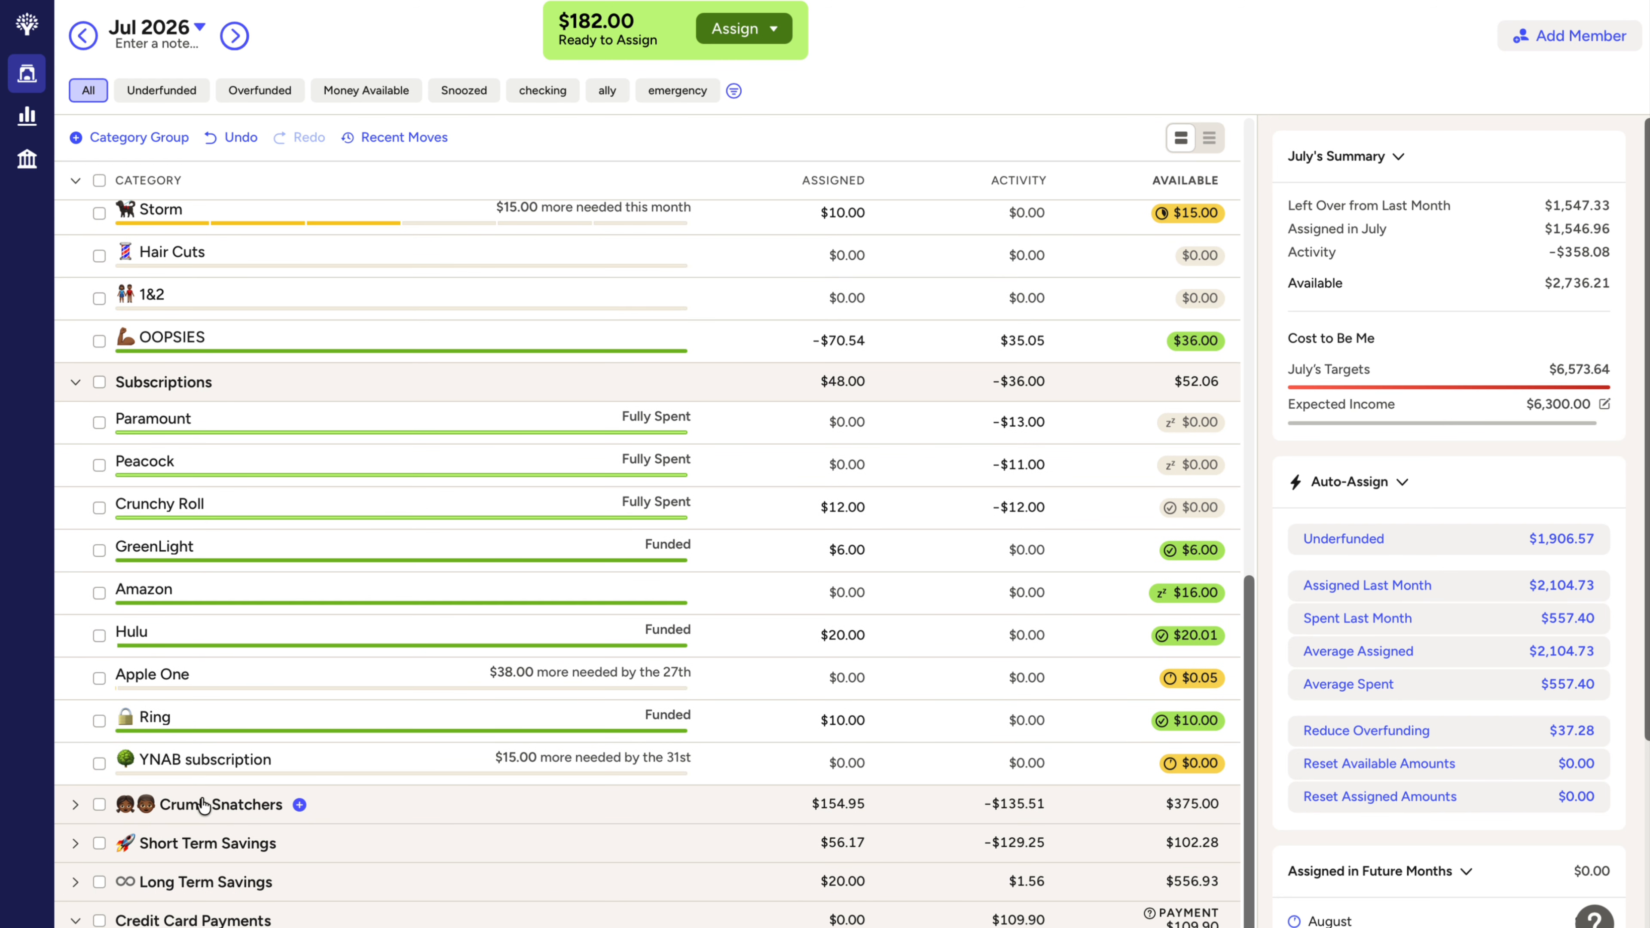
Step: Expand the Crumb Snatchers group and add $15 to the amount assigned to Allowance
click(75, 809)
scroll(357, 802, up, 10)
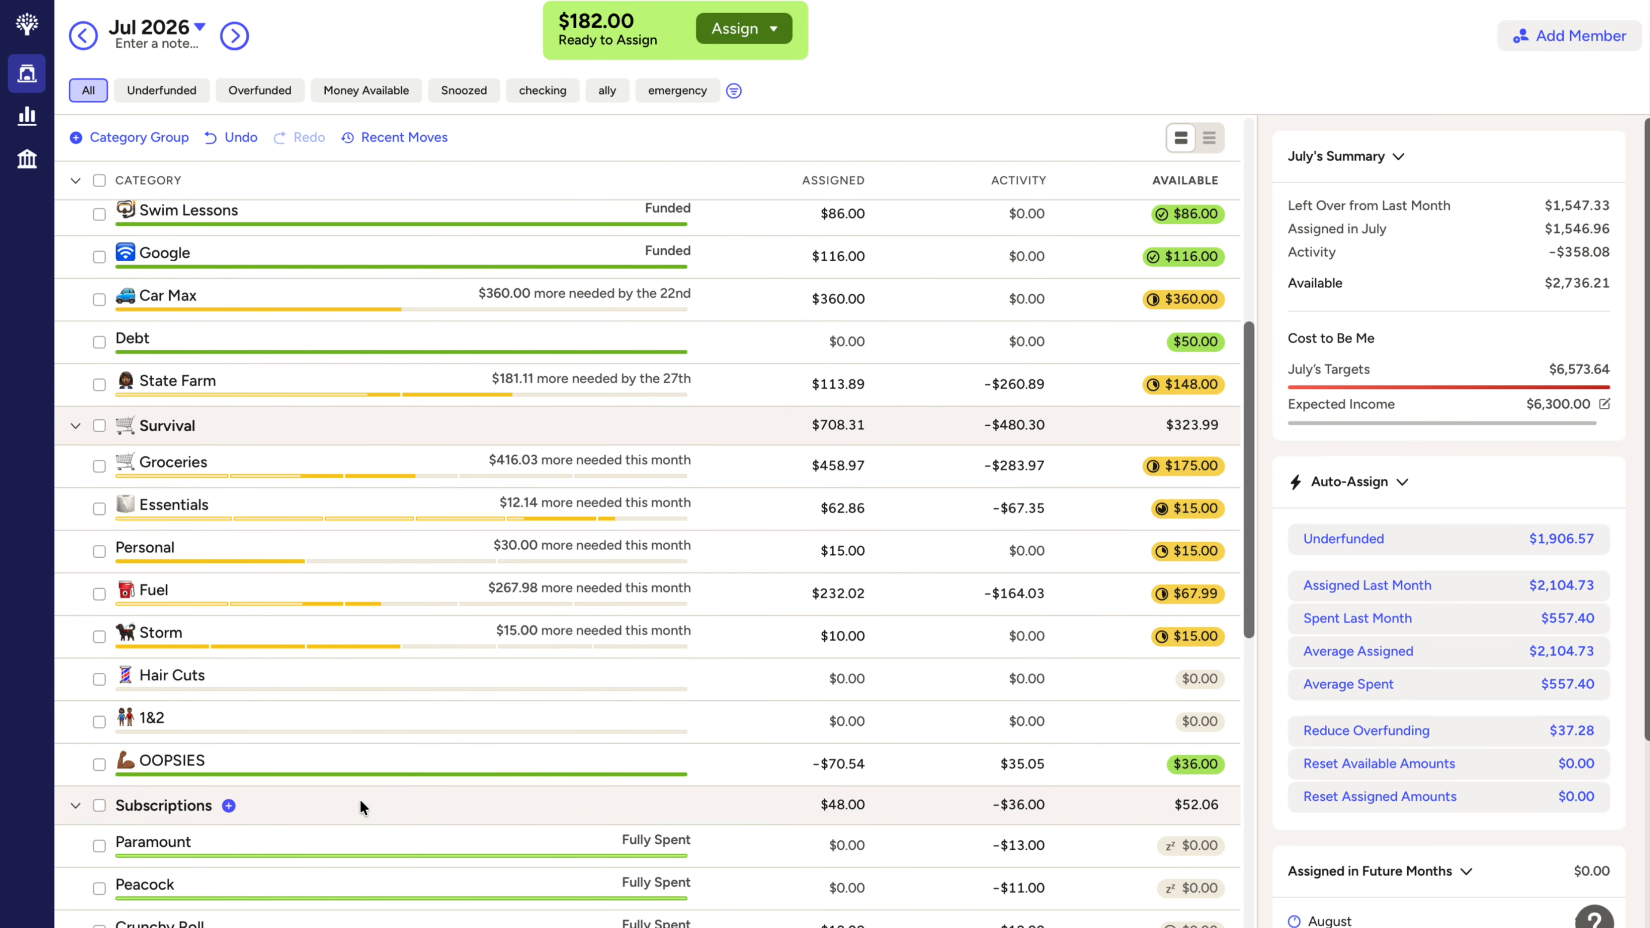
scroll(364, 780, down, 20)
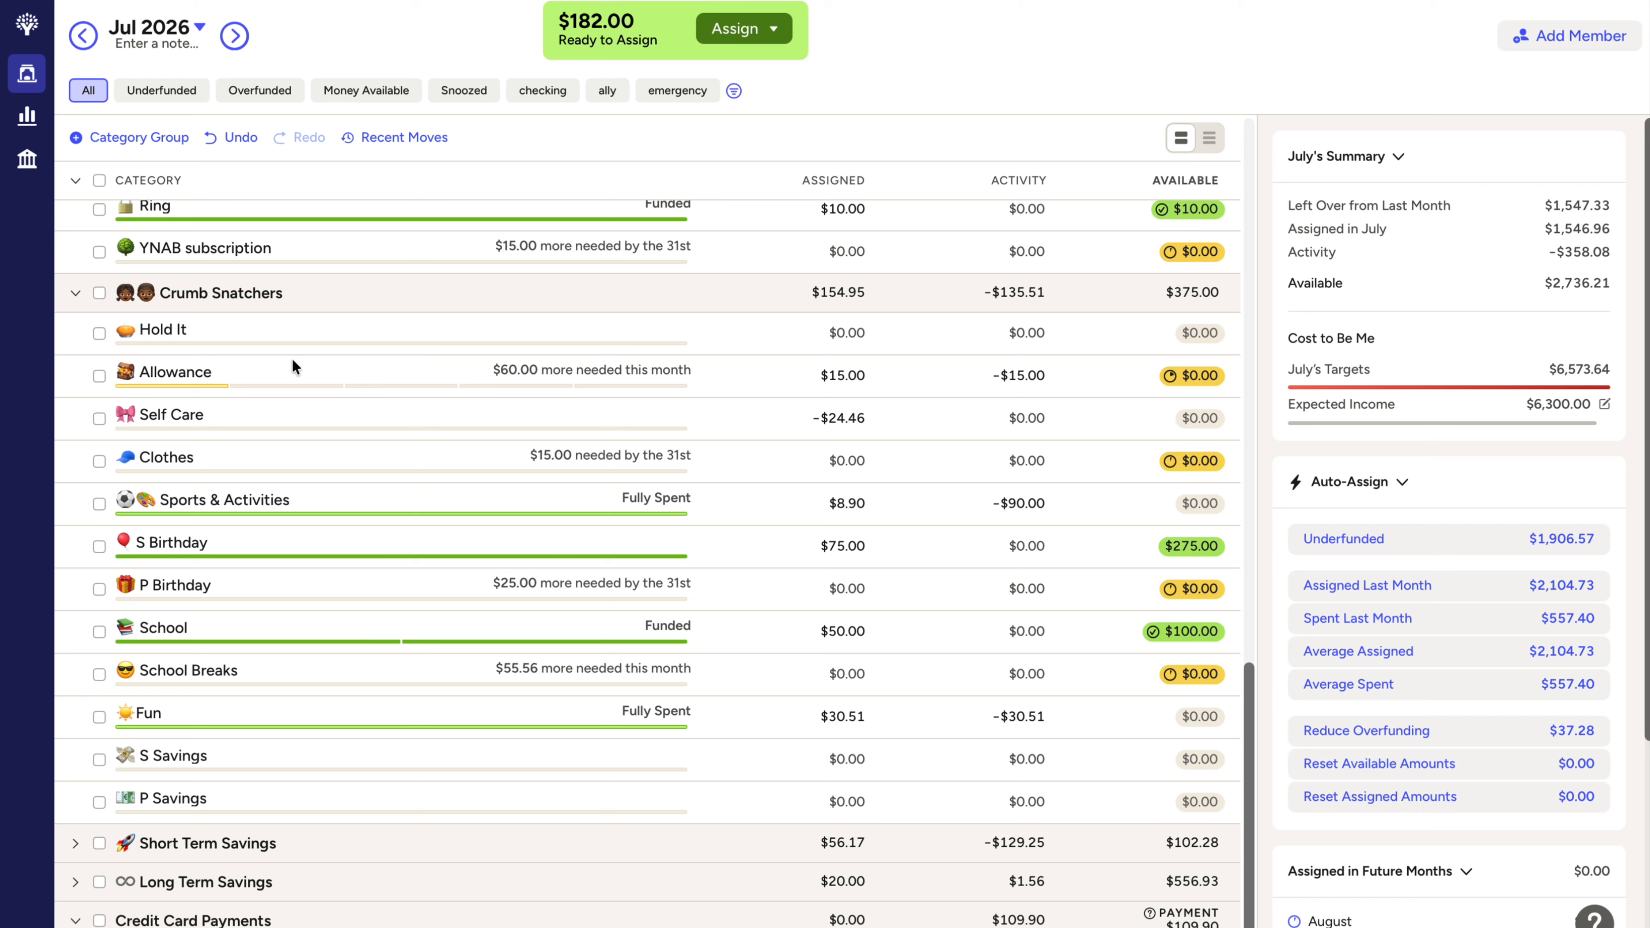
click(750, 376)
click(715, 376)
click(704, 431)
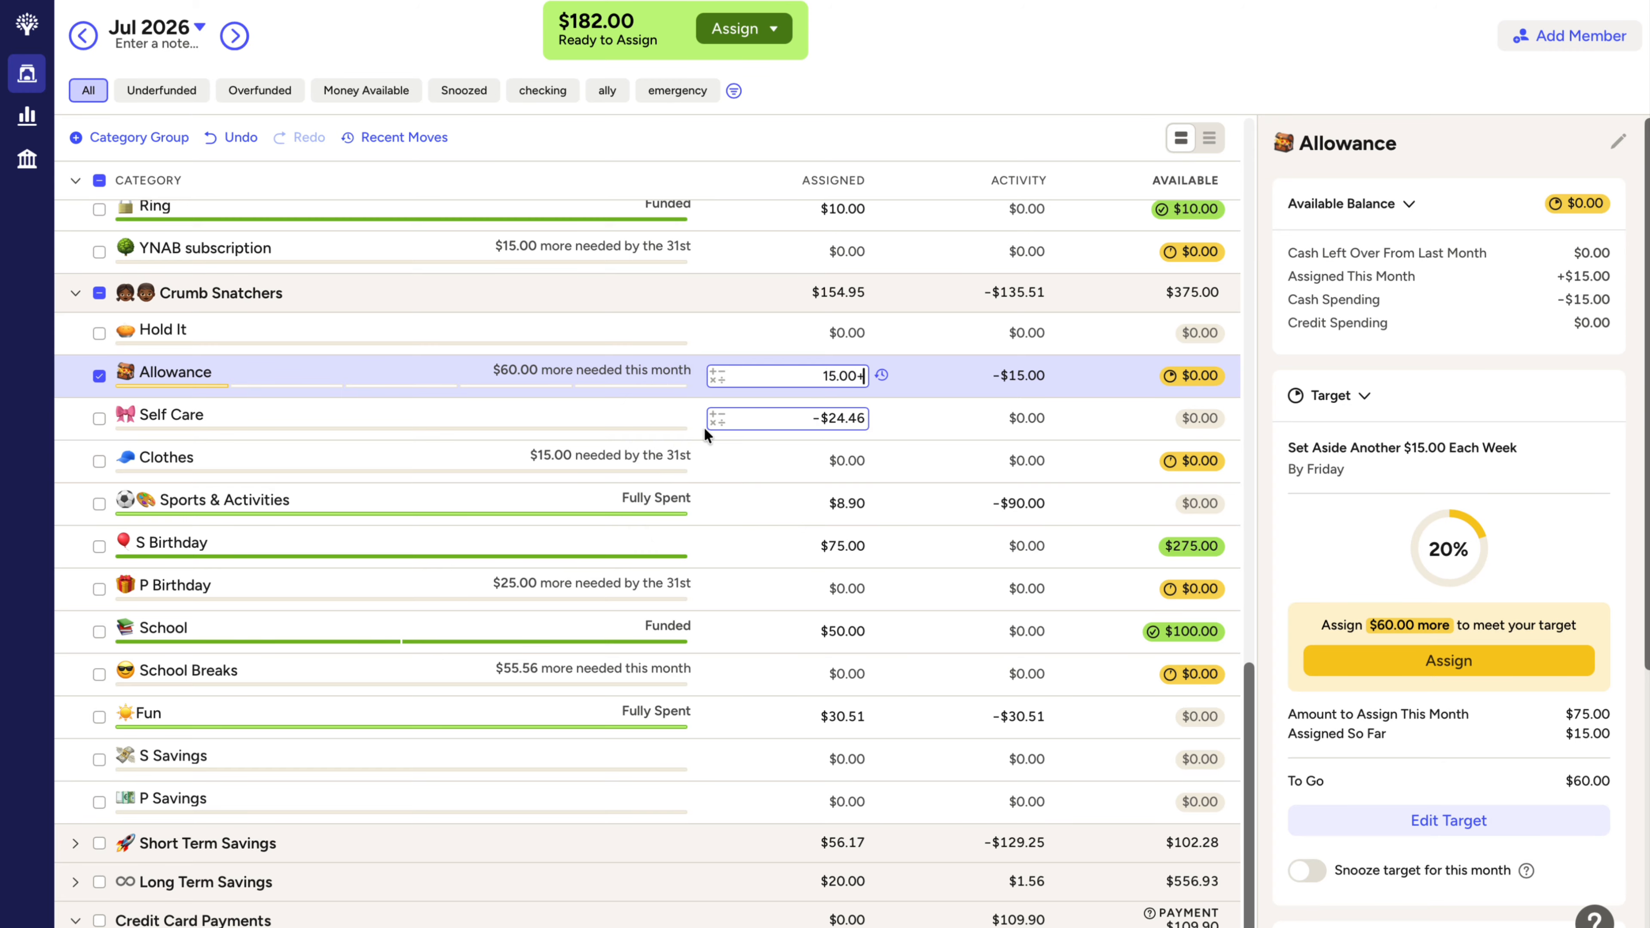
text(15)
key(Return)
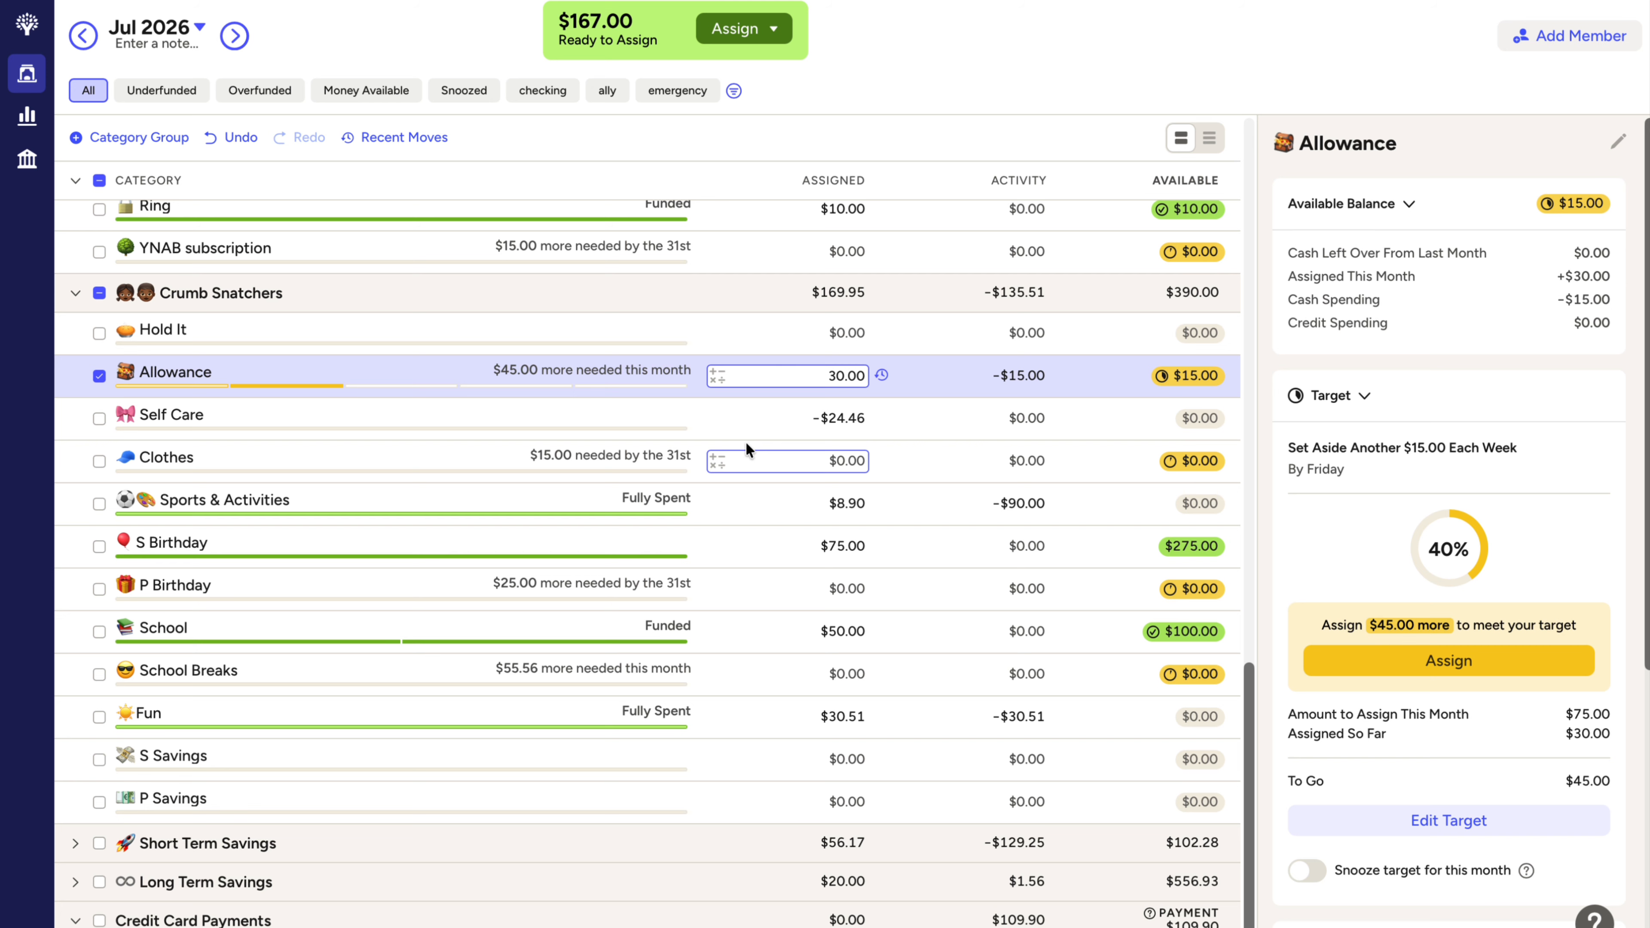
click(98, 377)
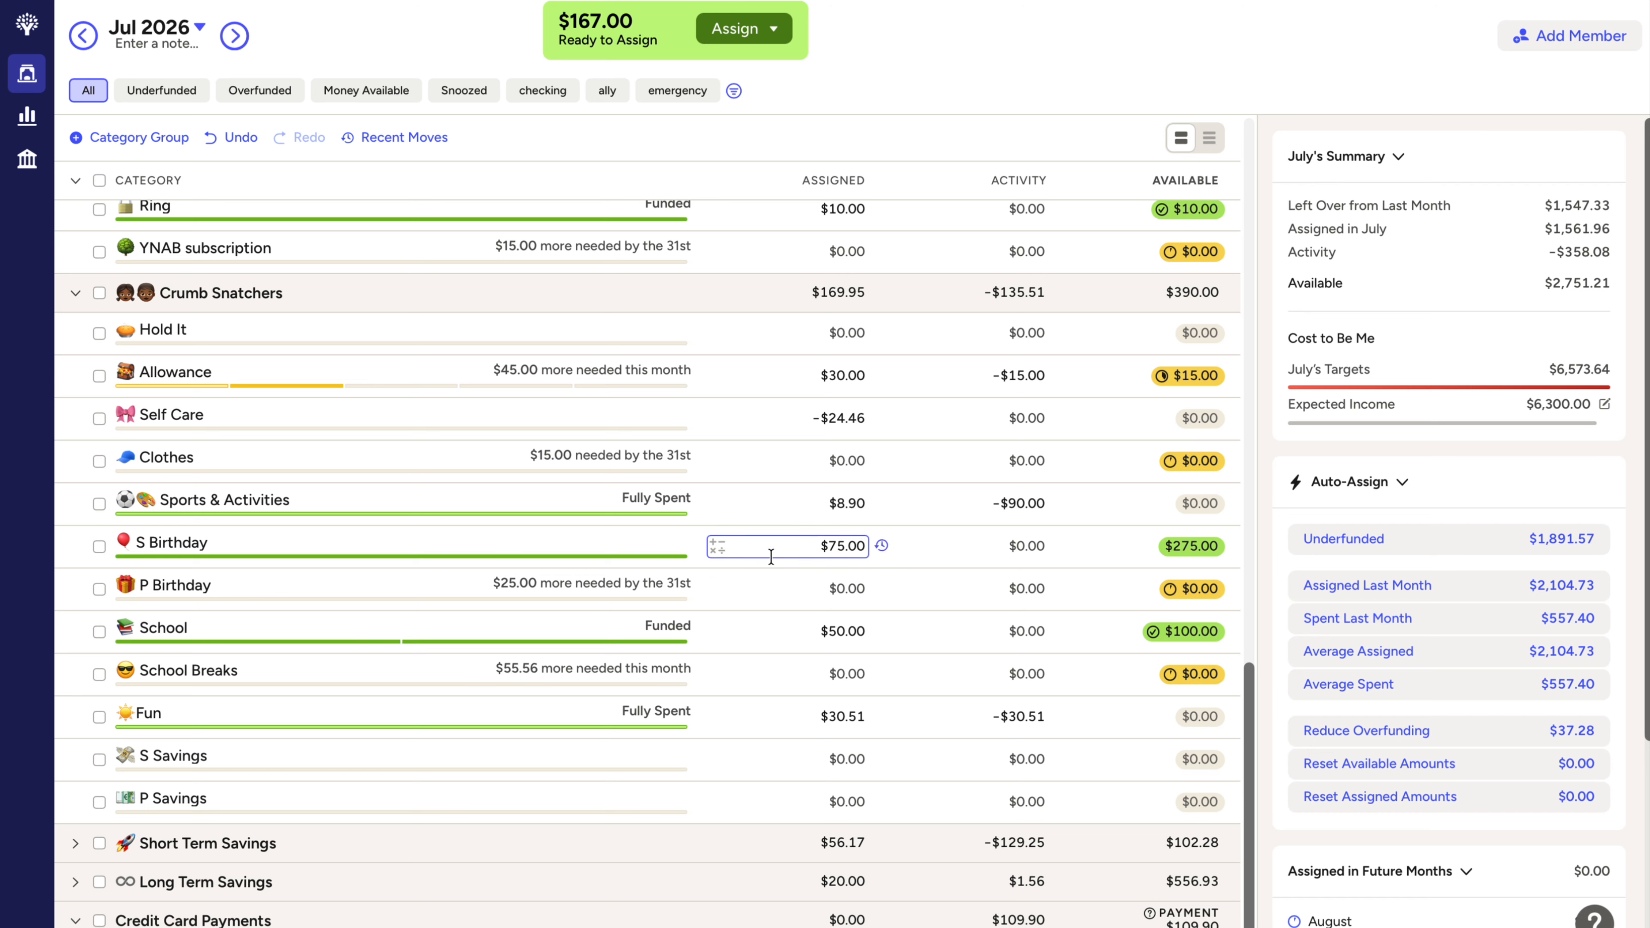
Step: Add $50 to the amount assigned to S Birthday and deselect the category
click(715, 547)
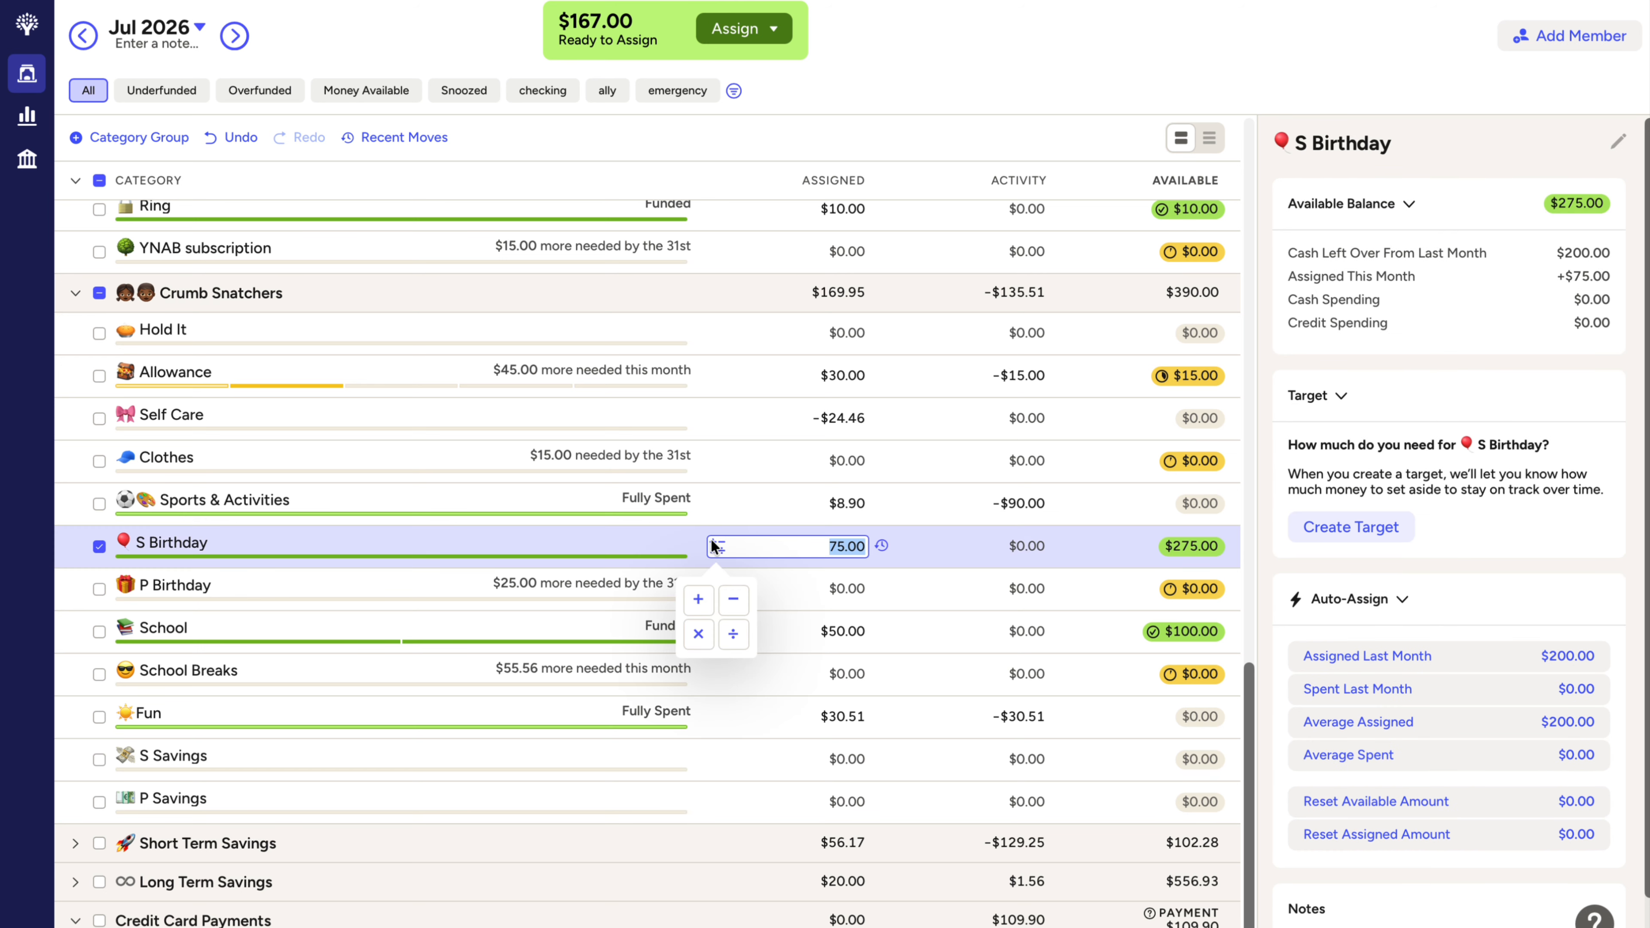
click(701, 596)
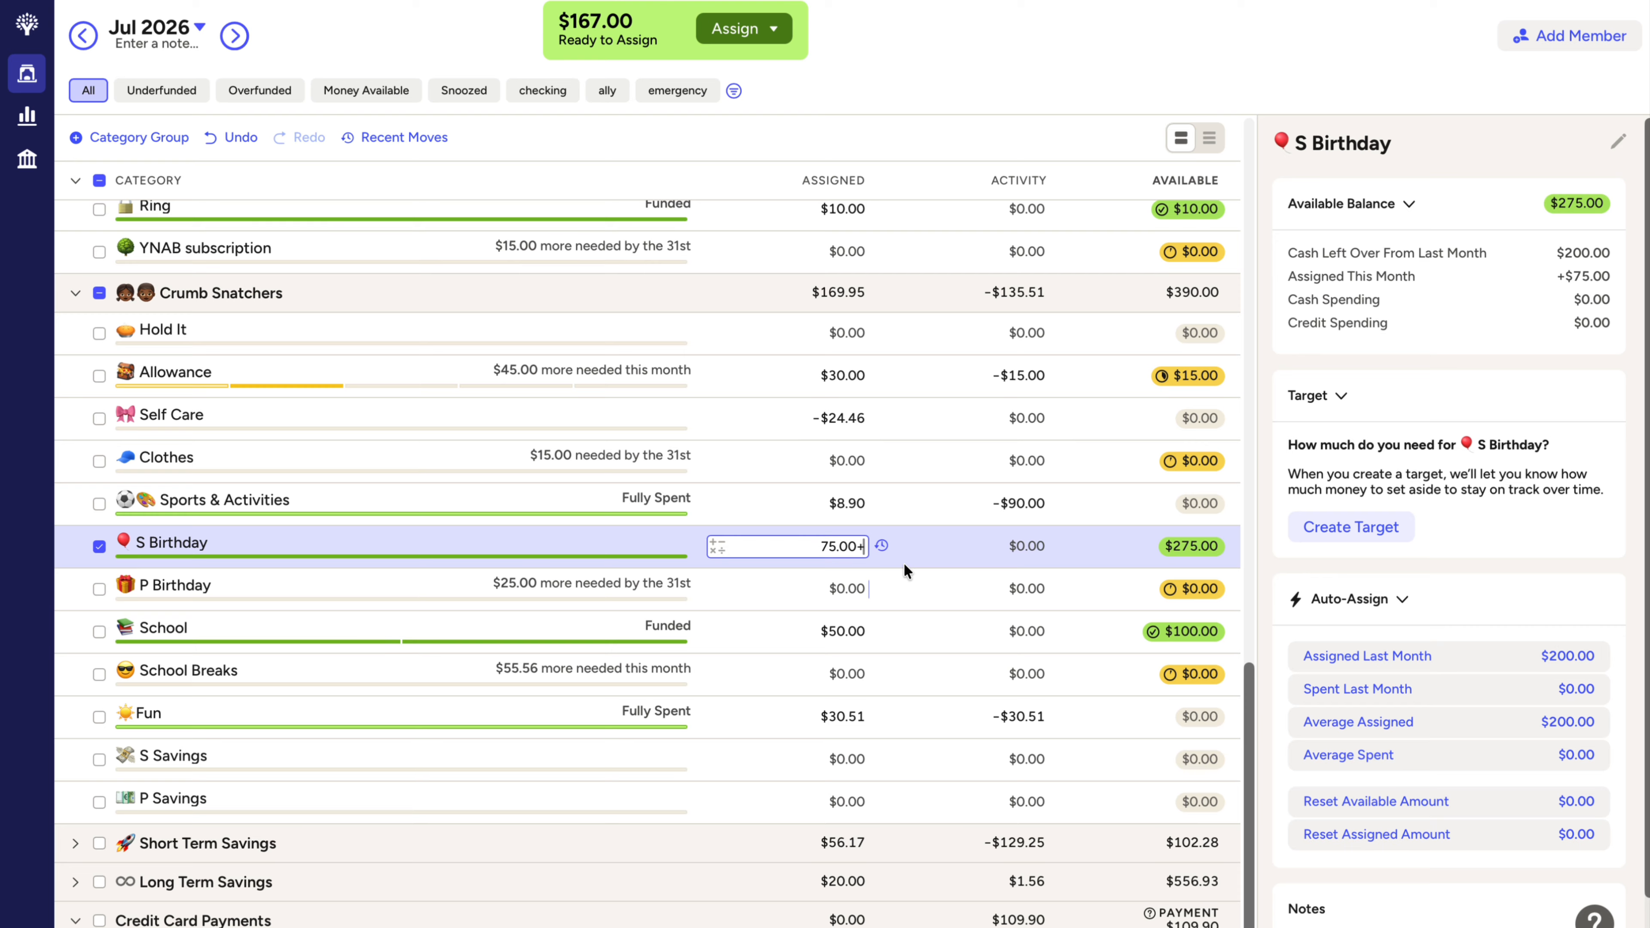
text(50)
key(Return)
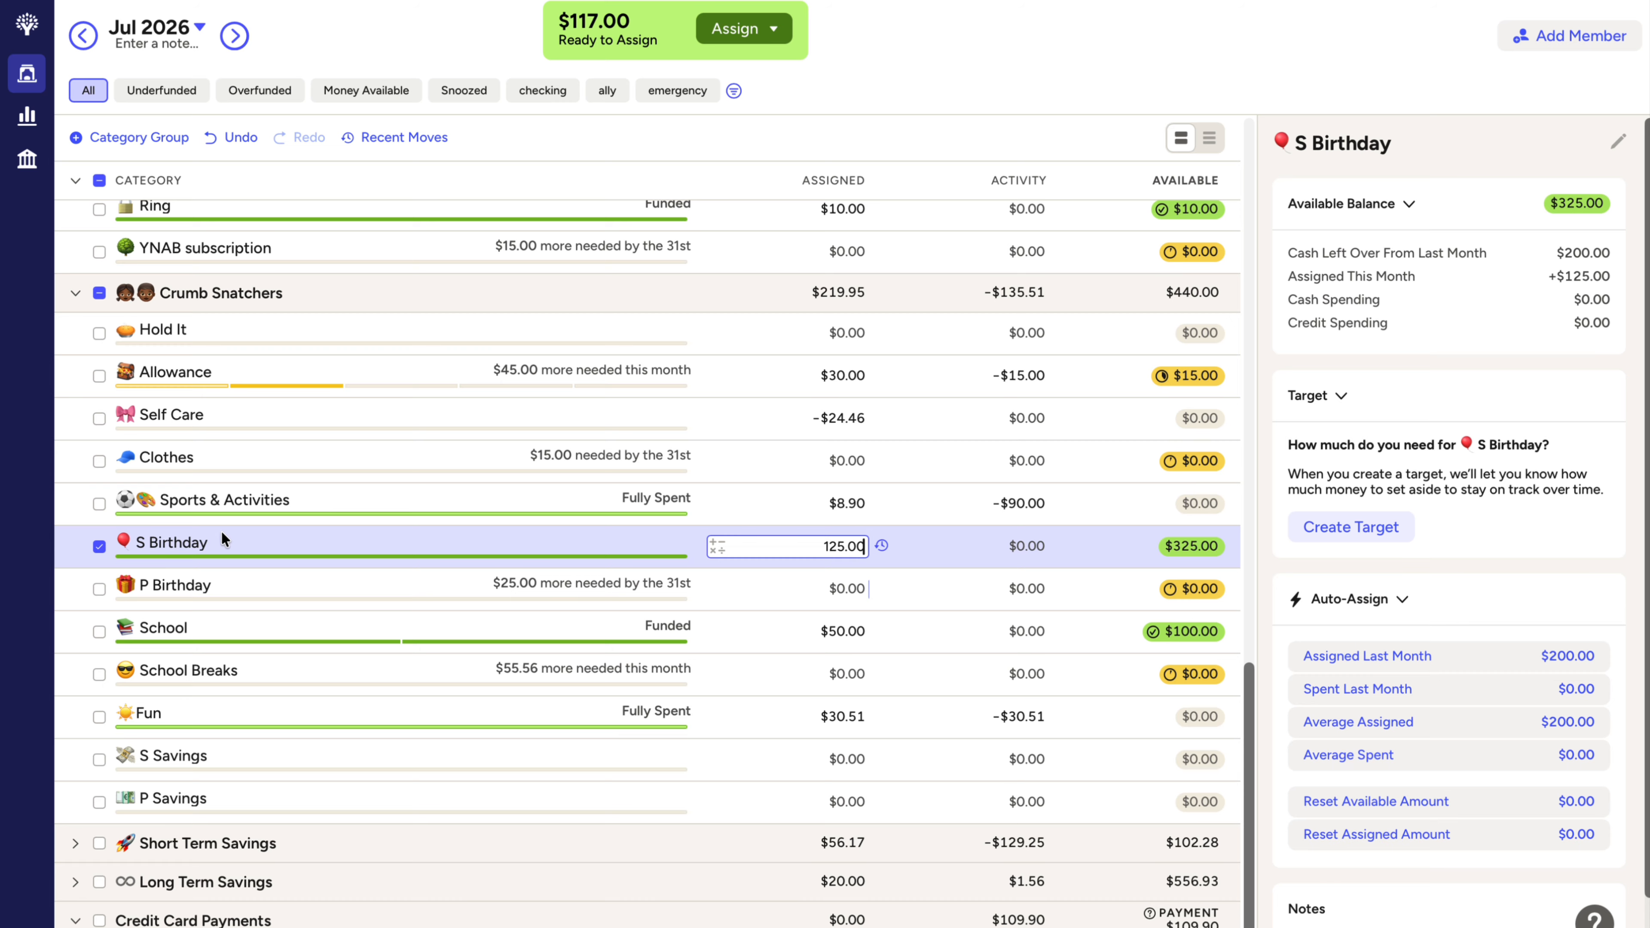
click(98, 545)
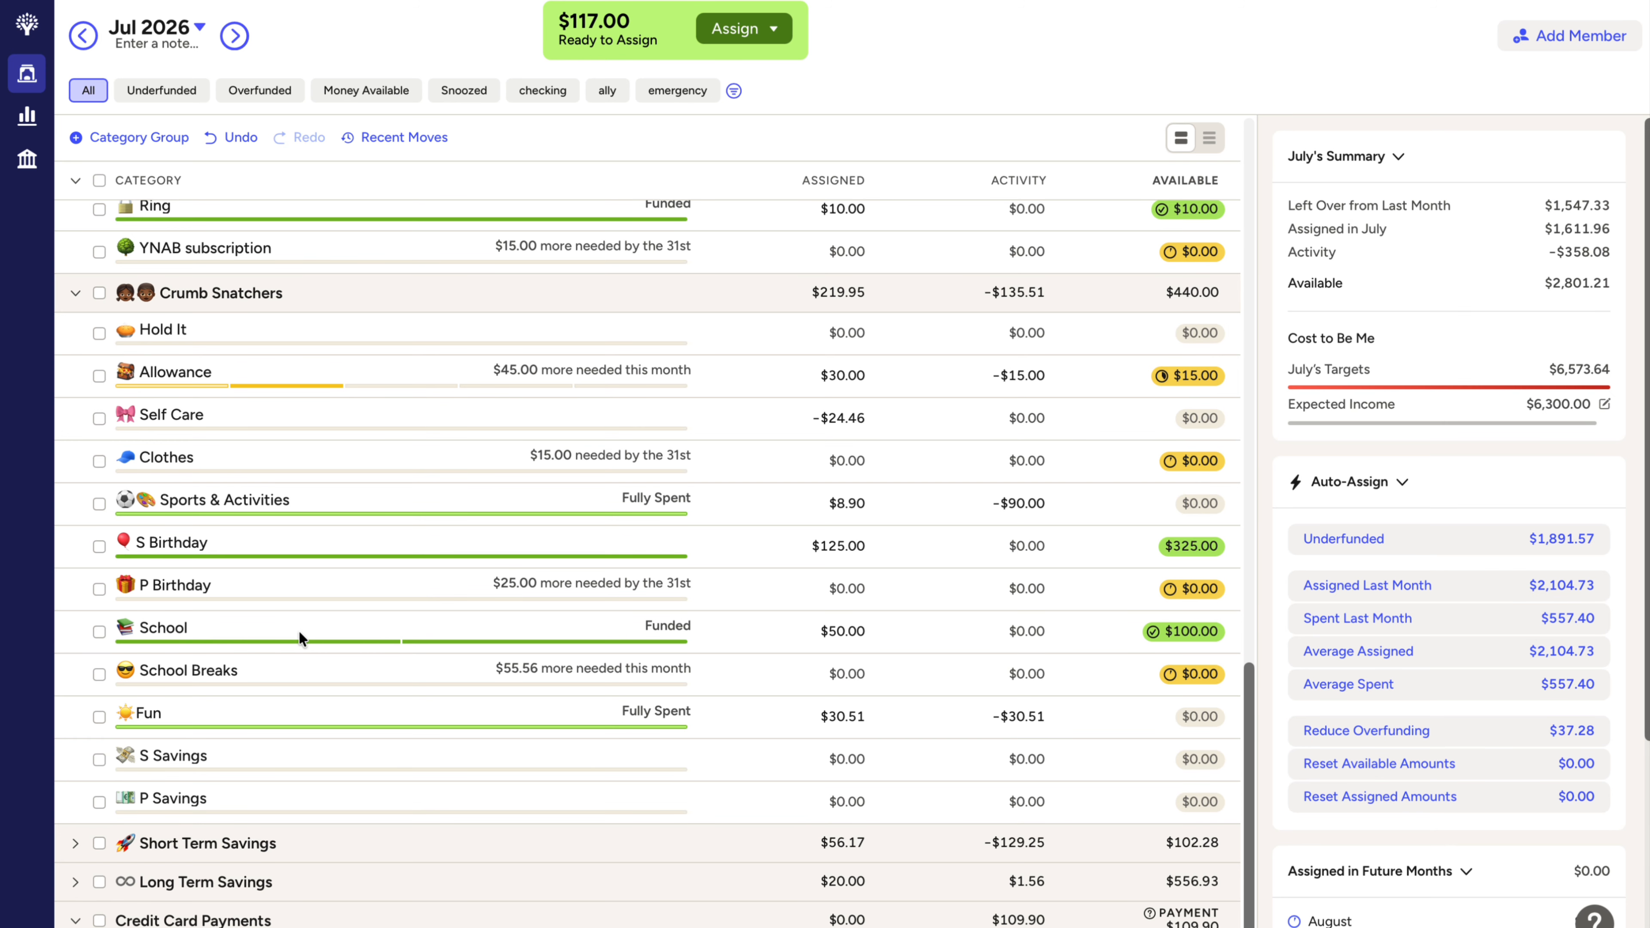
Step: Add $50 to the amount assigned to School and deselect the category
click(386, 636)
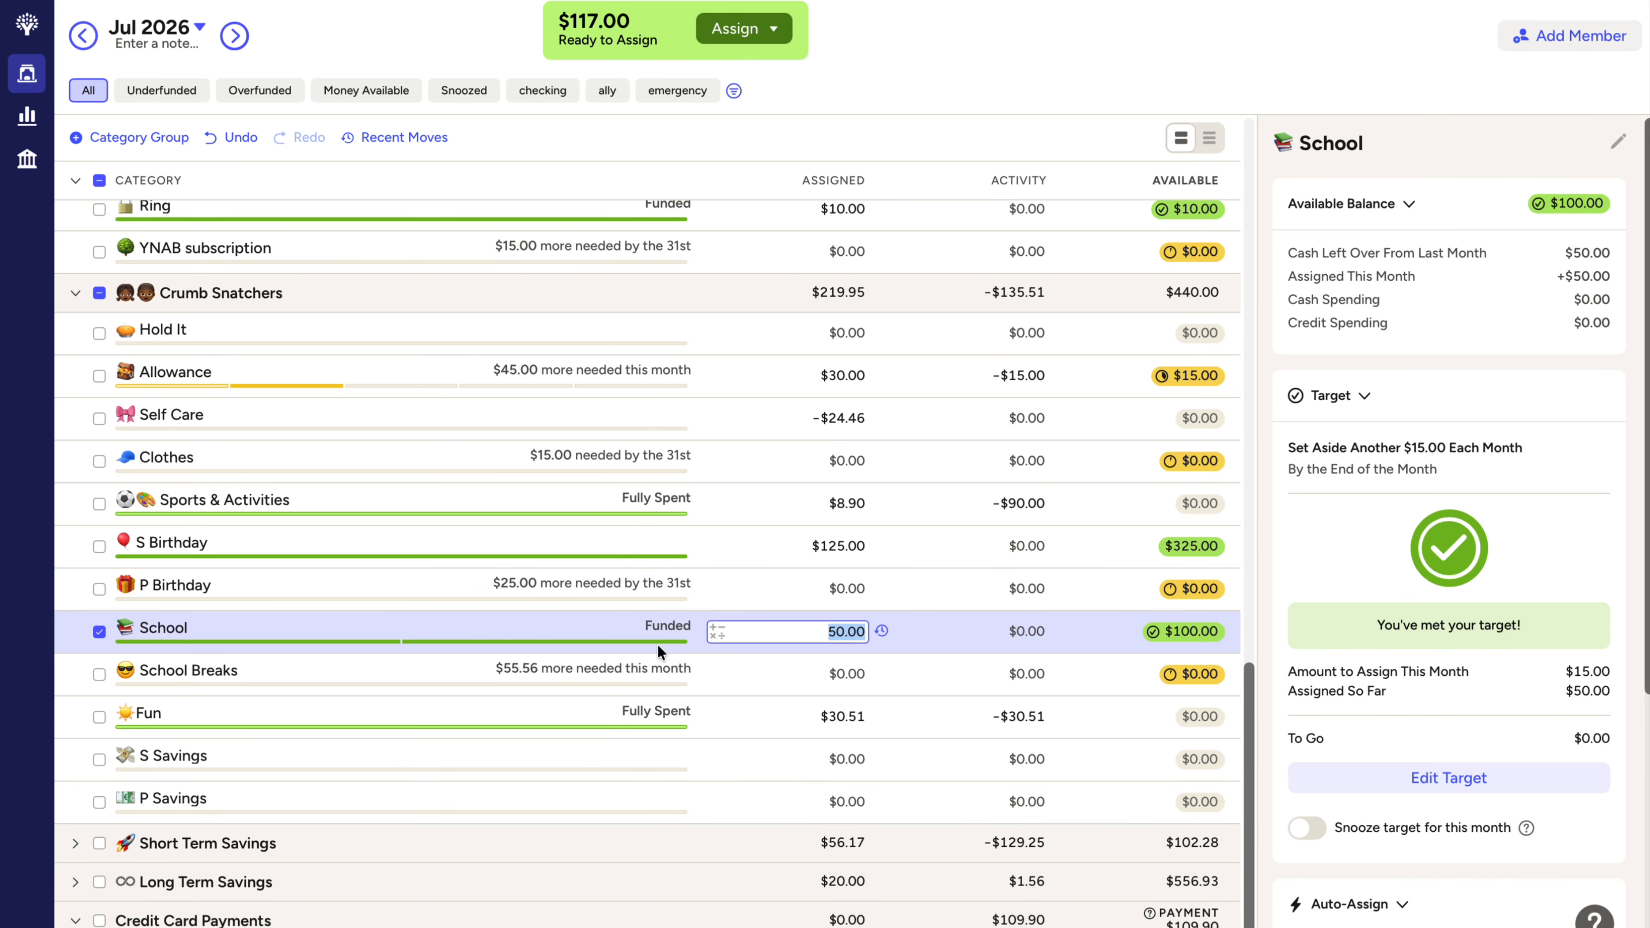
click(717, 632)
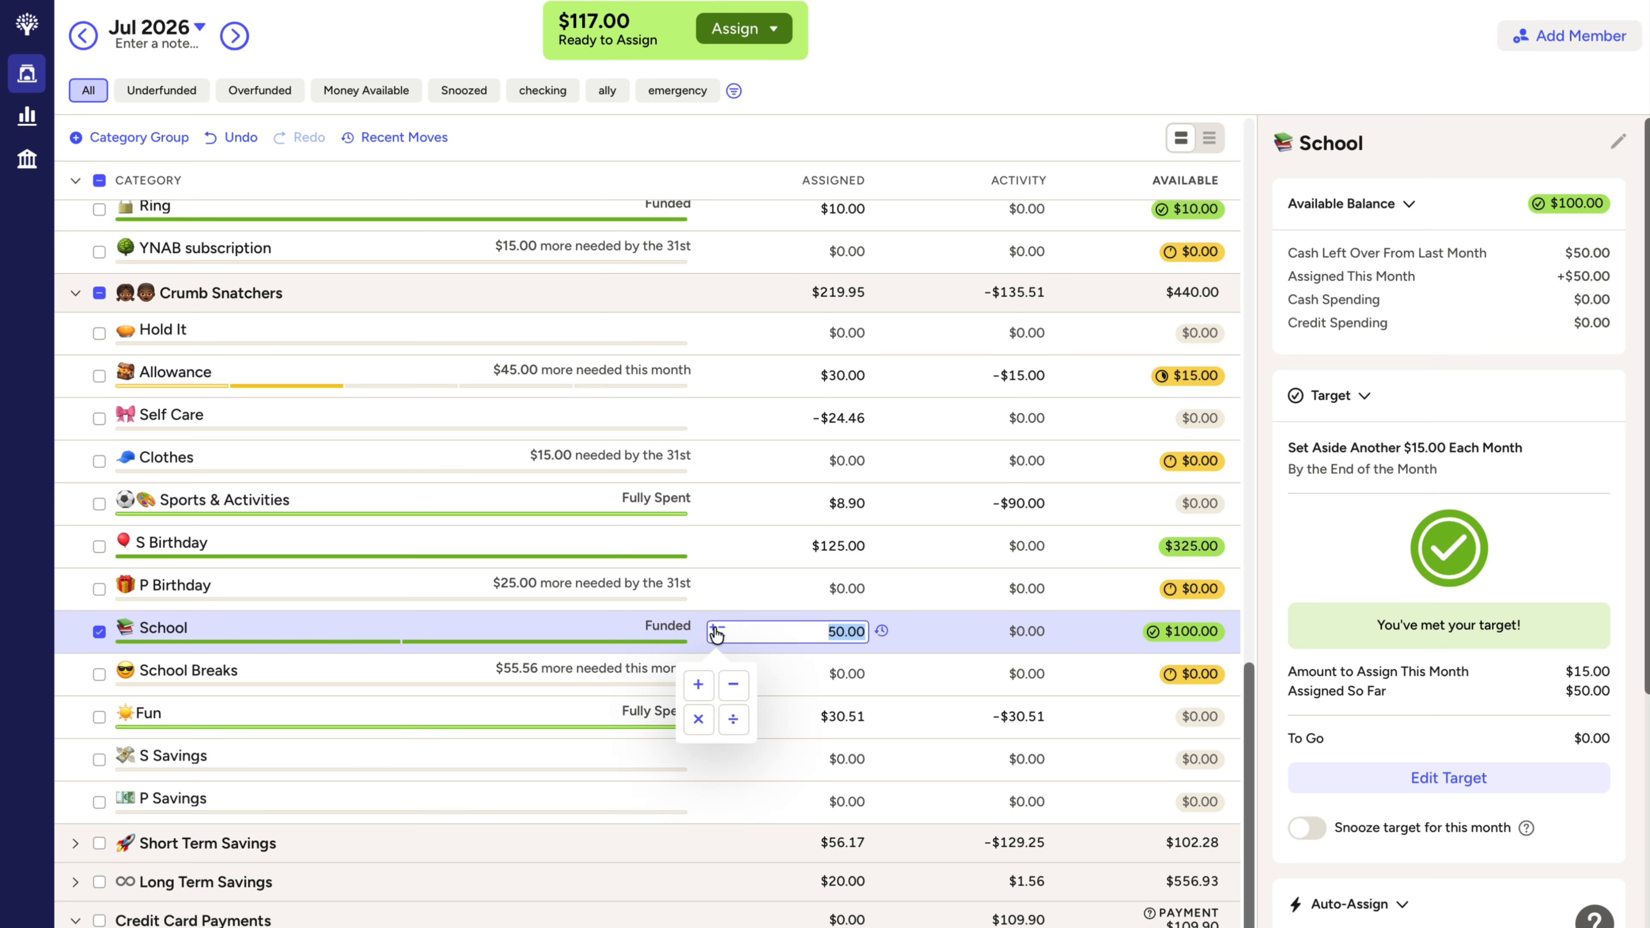
click(701, 684)
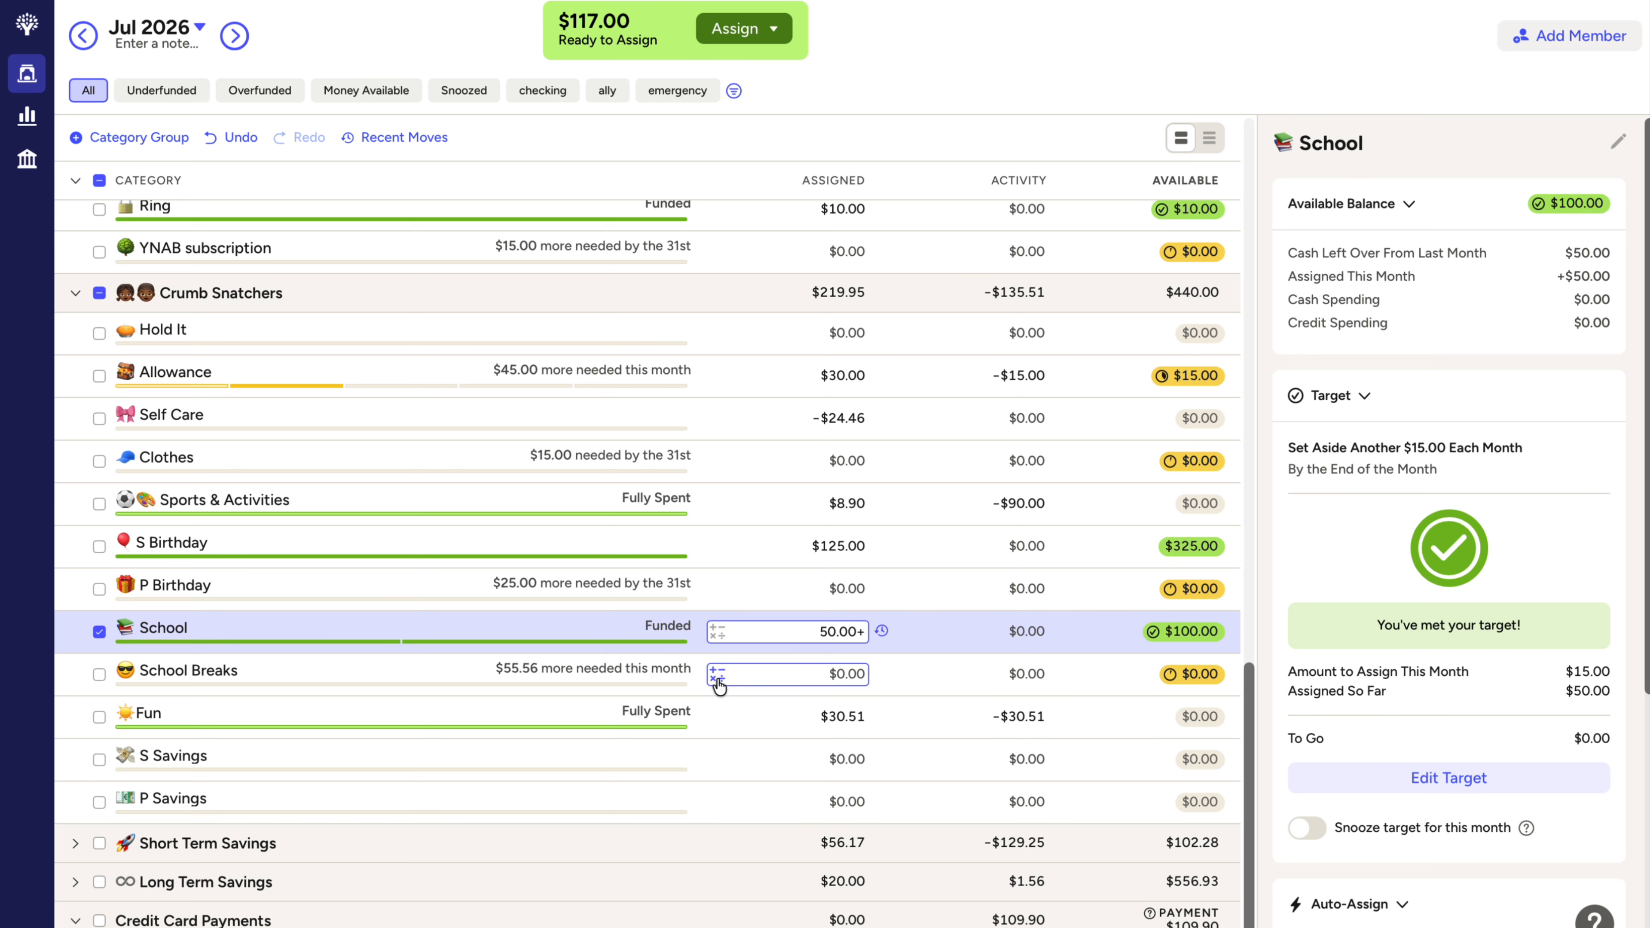
text(50)
key(Return)
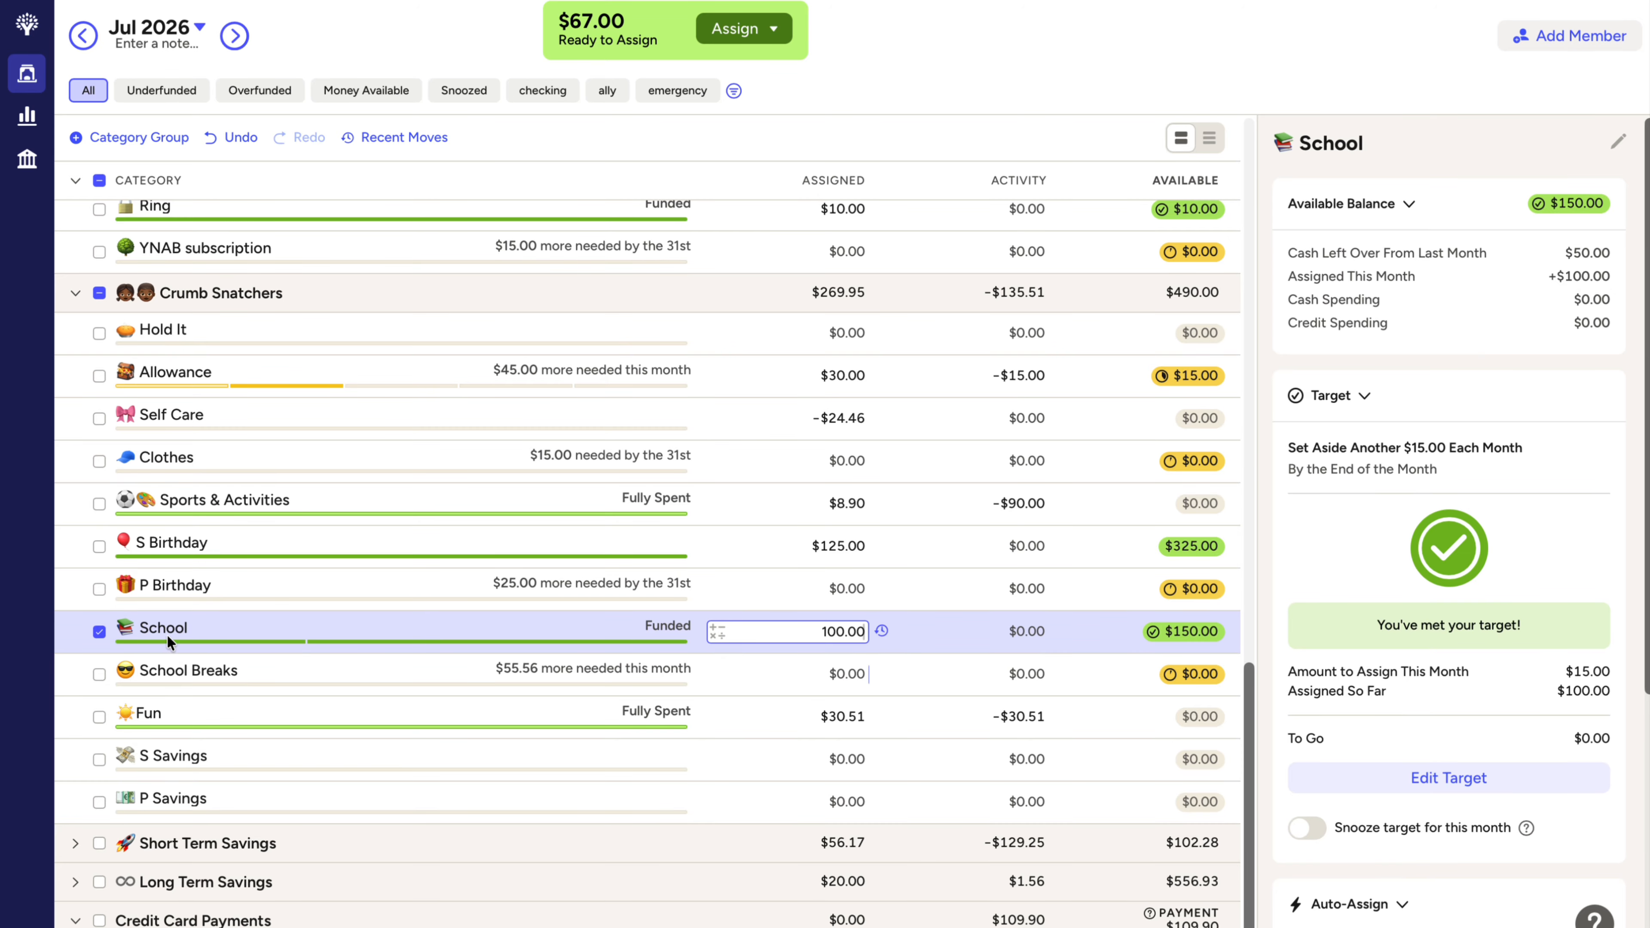
click(99, 631)
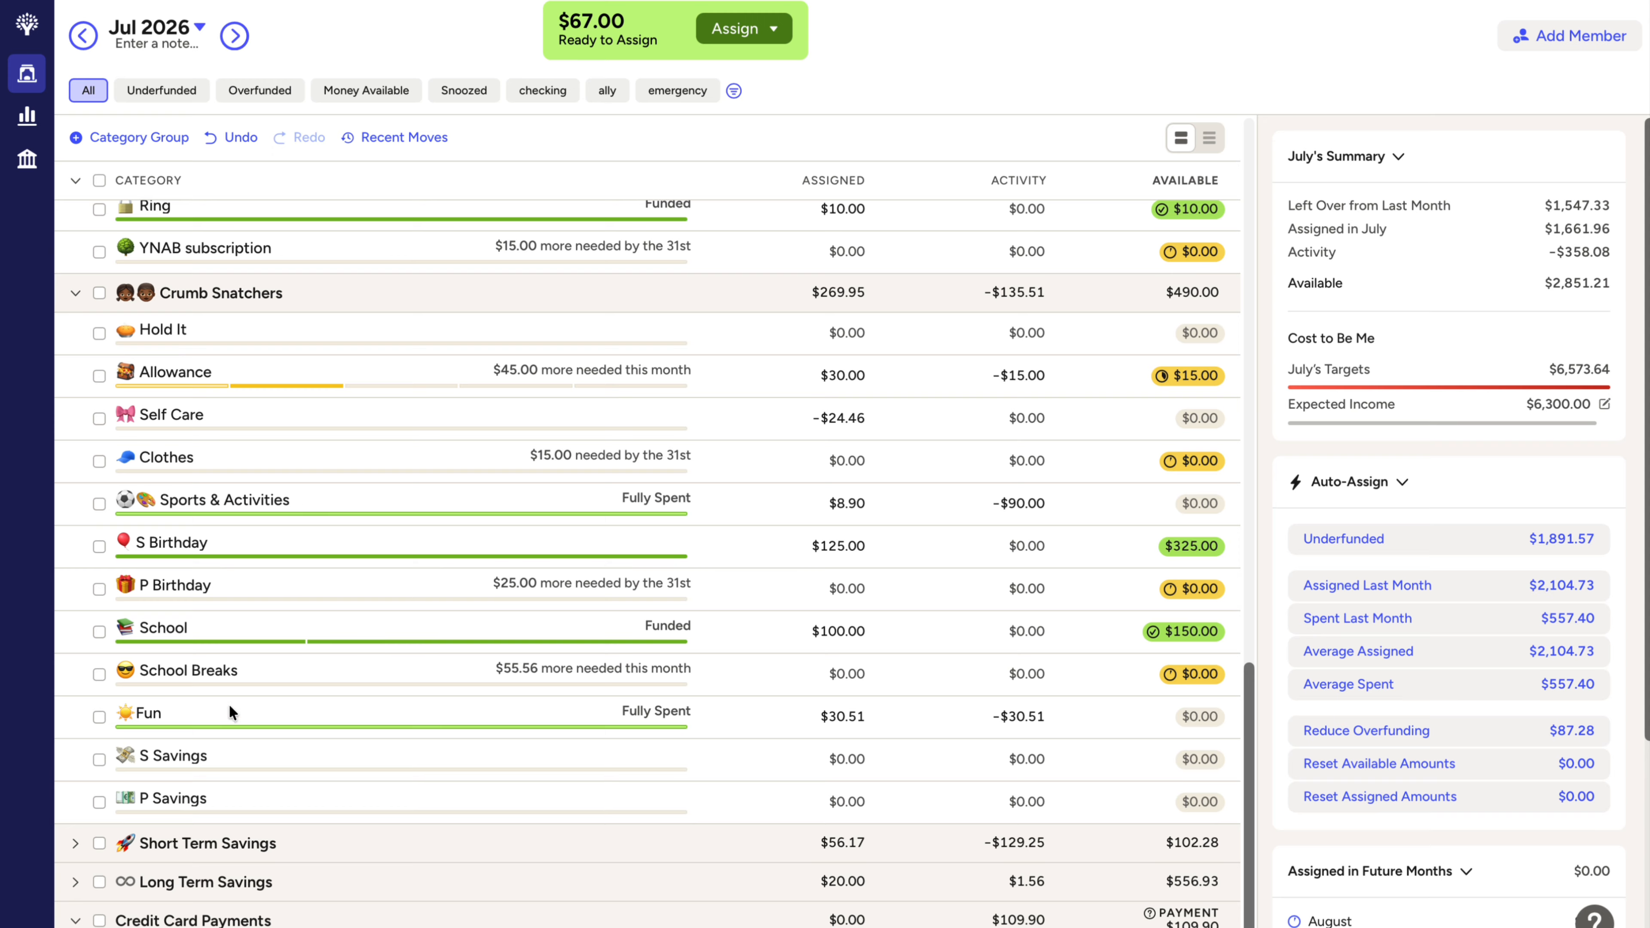
Step: Expand the Short Term Savings group and add $5 to the amount assigned to its Storm category
click(76, 843)
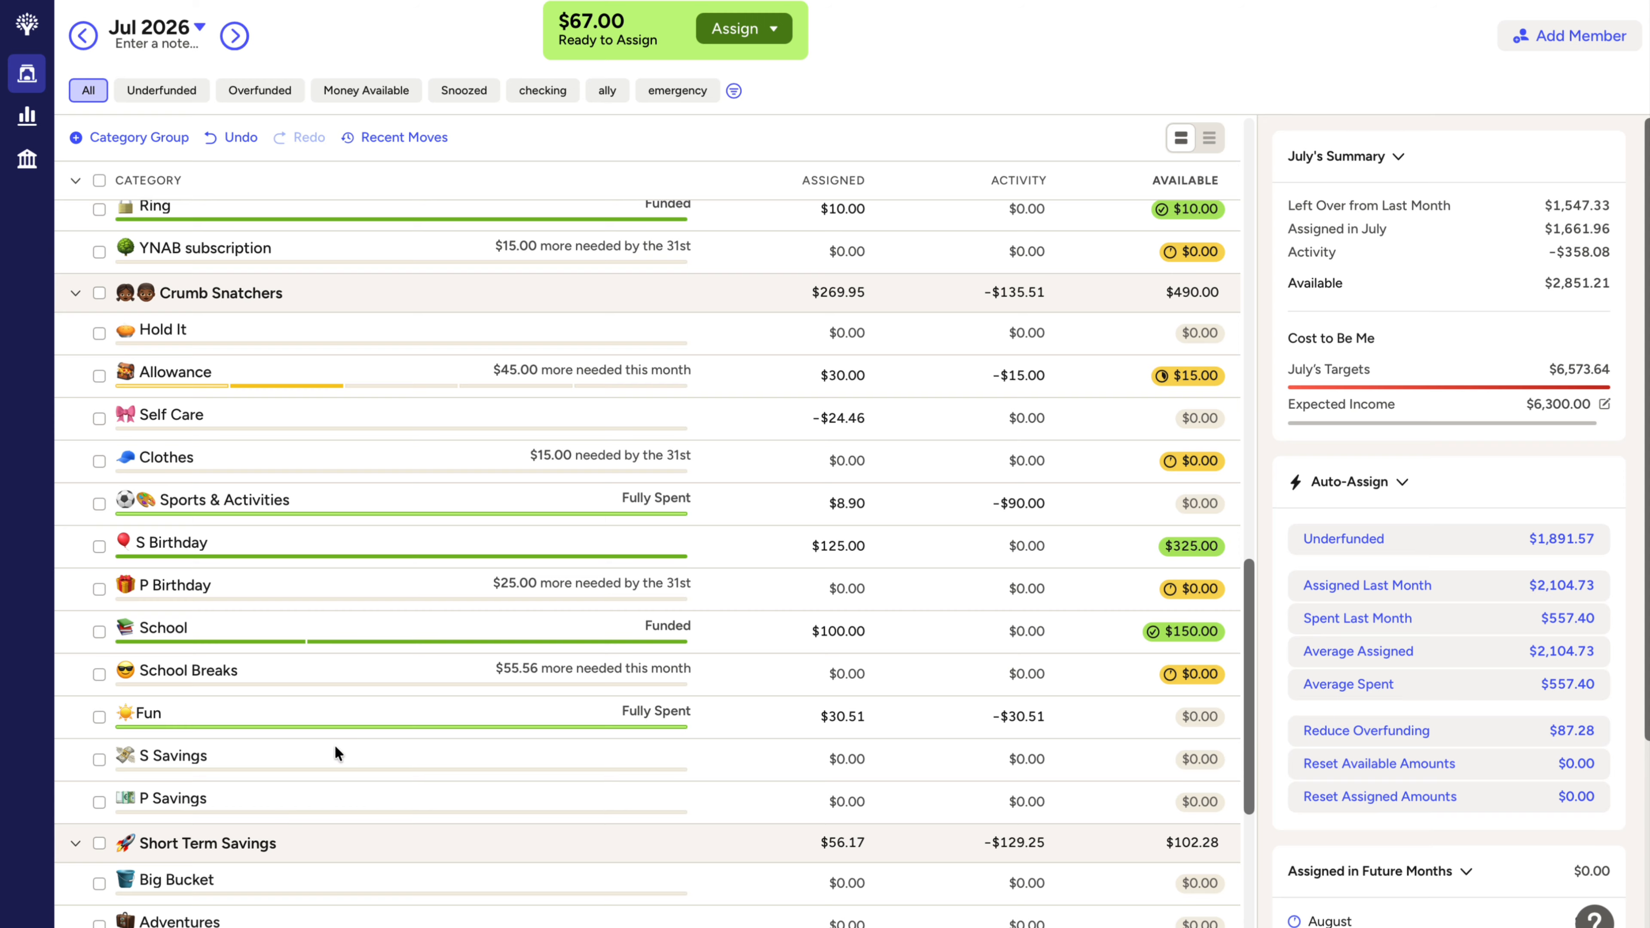
scroll(361, 668, down, 8)
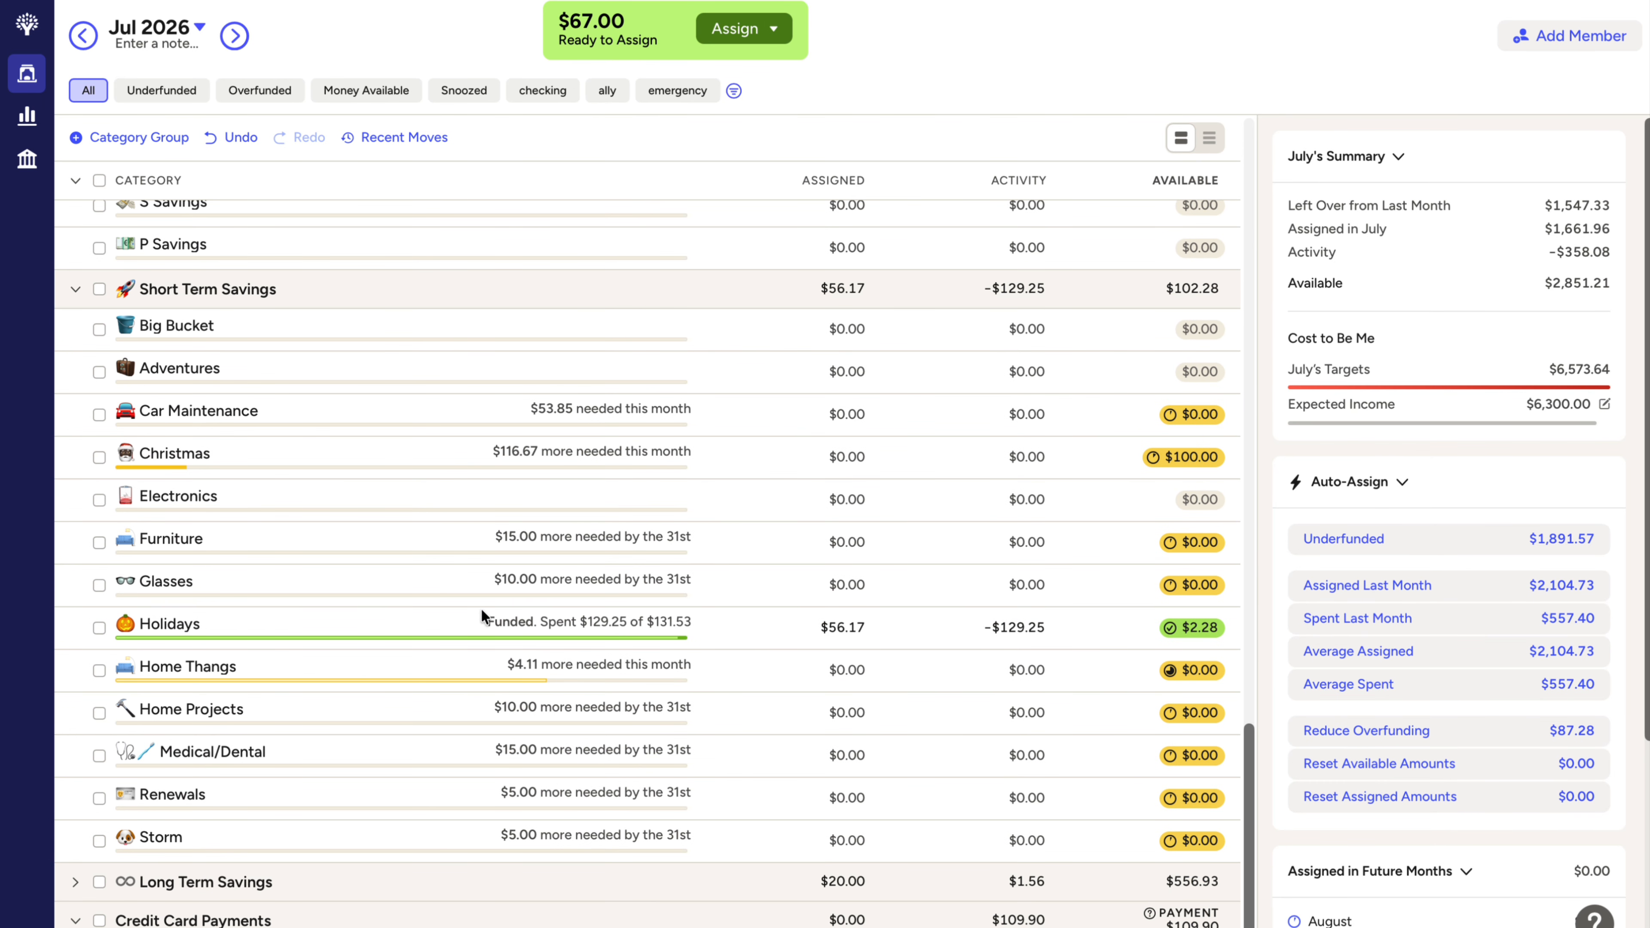
click(711, 551)
click(760, 842)
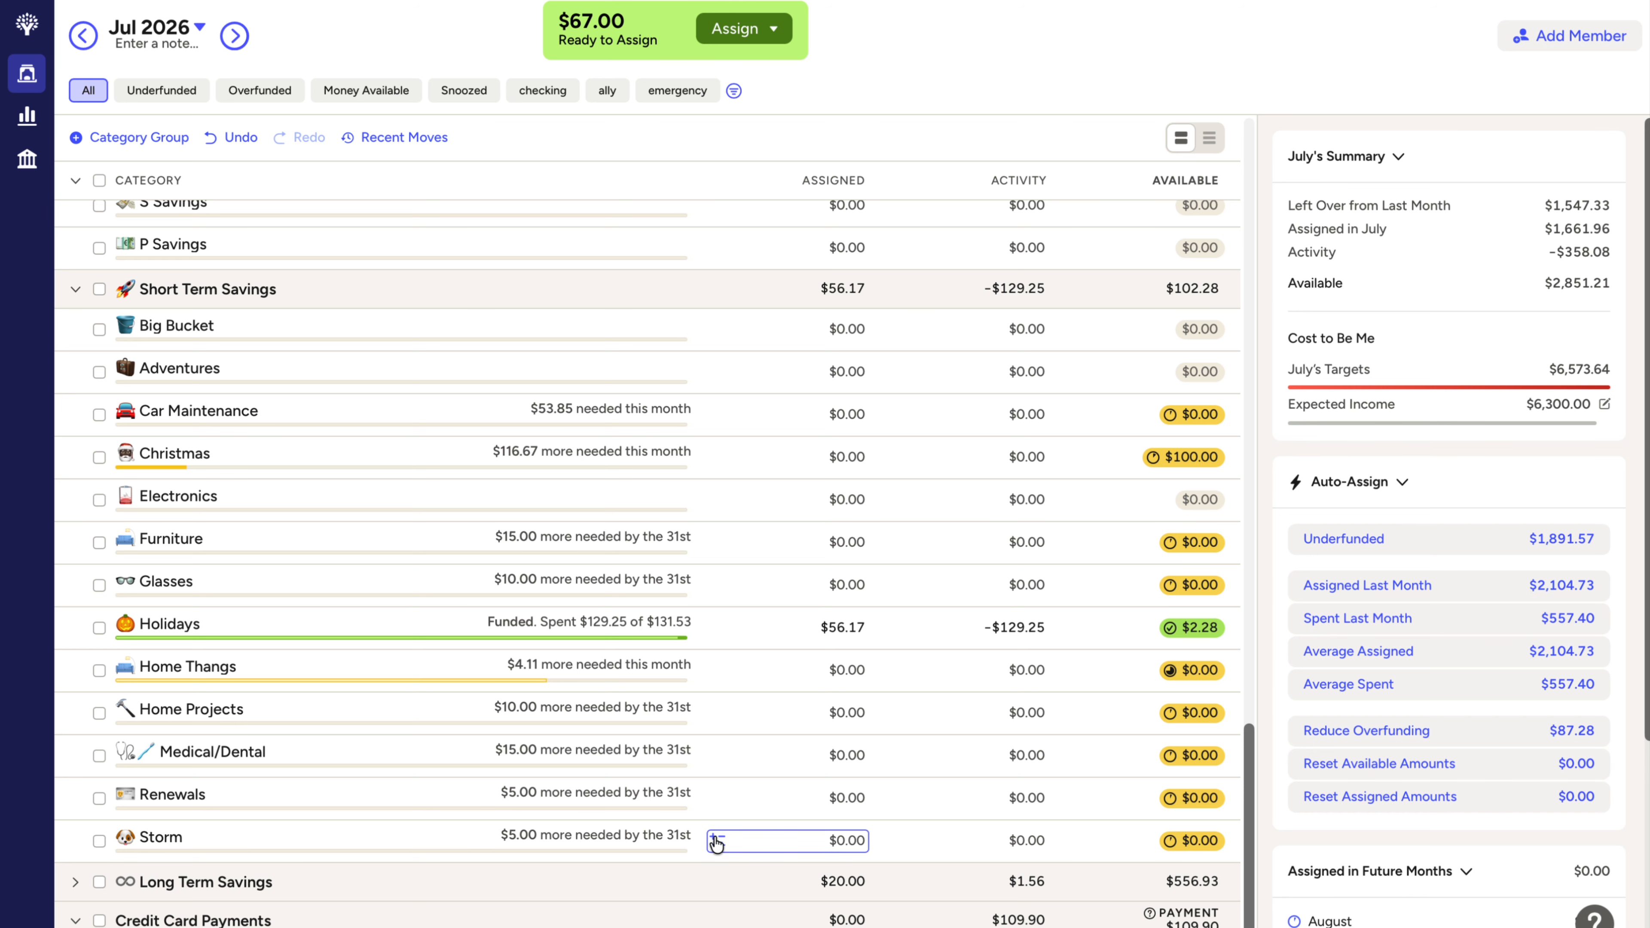
click(714, 840)
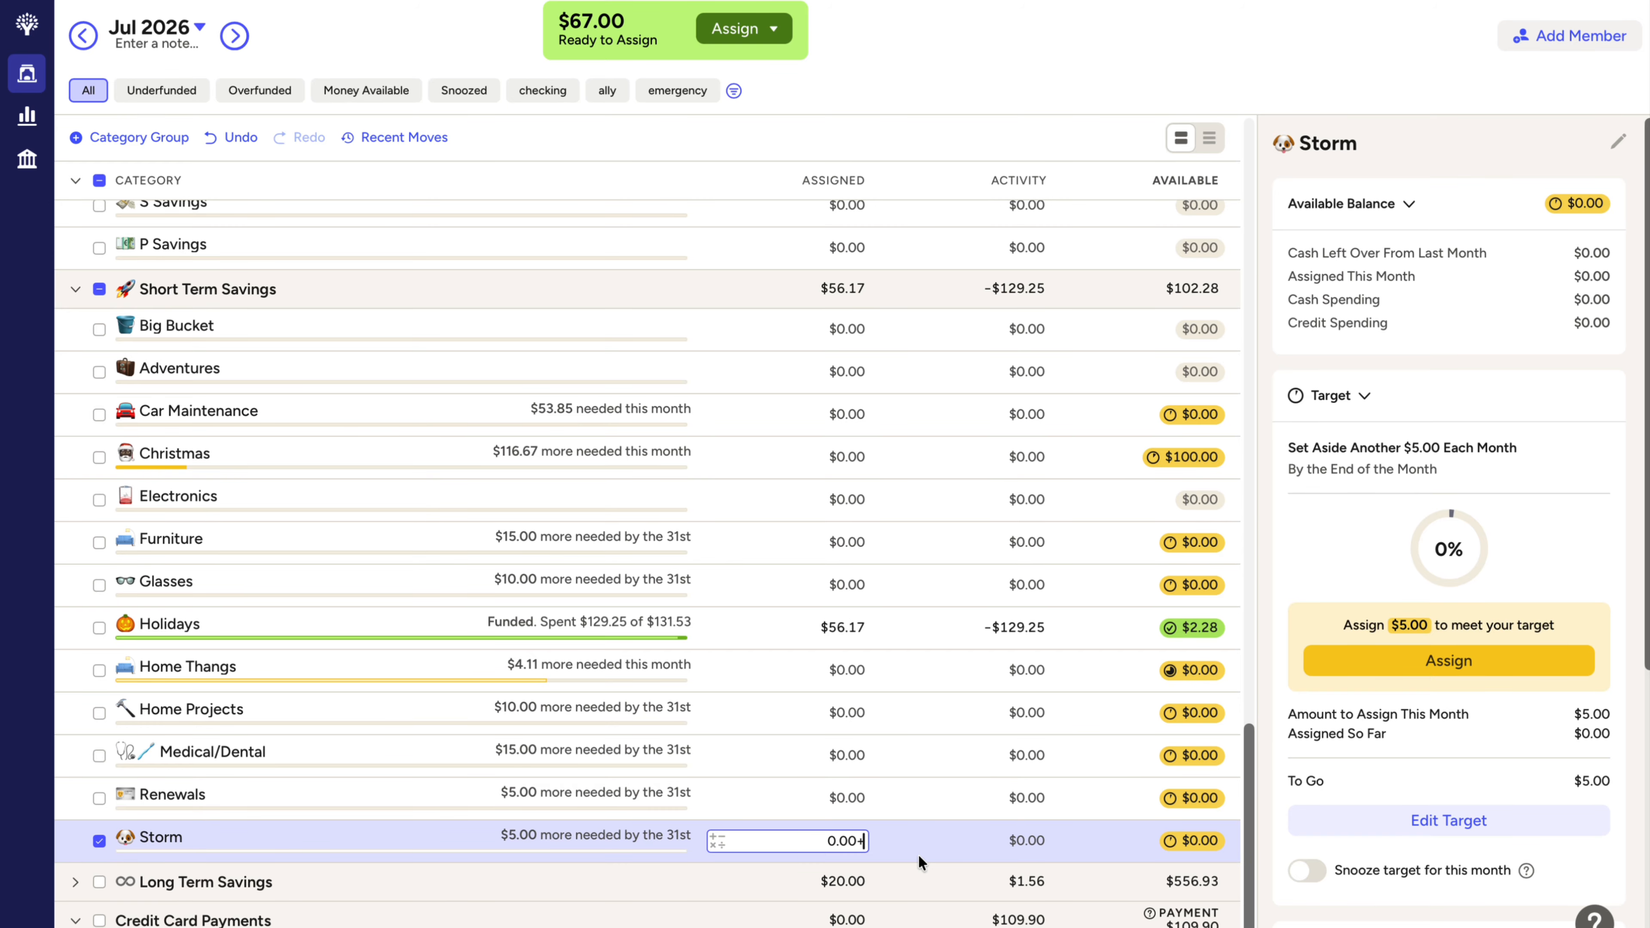
text(+5)
key(Return)
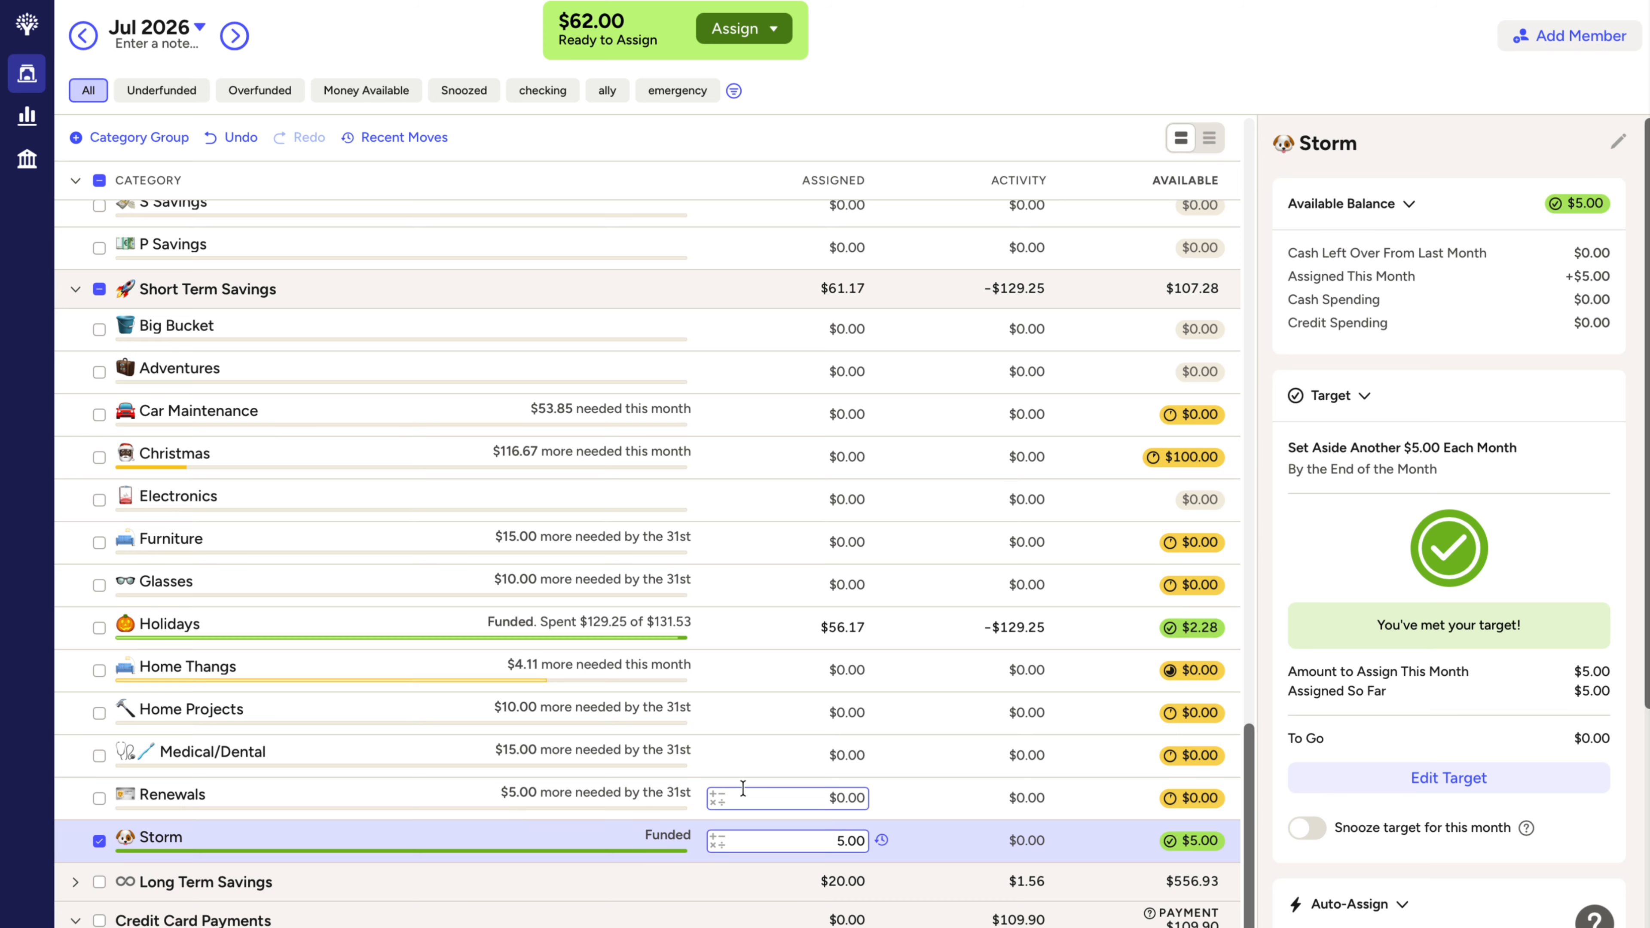
Step: Add $5 to the amount assigned to Renewals in Short Term Savings
click(715, 798)
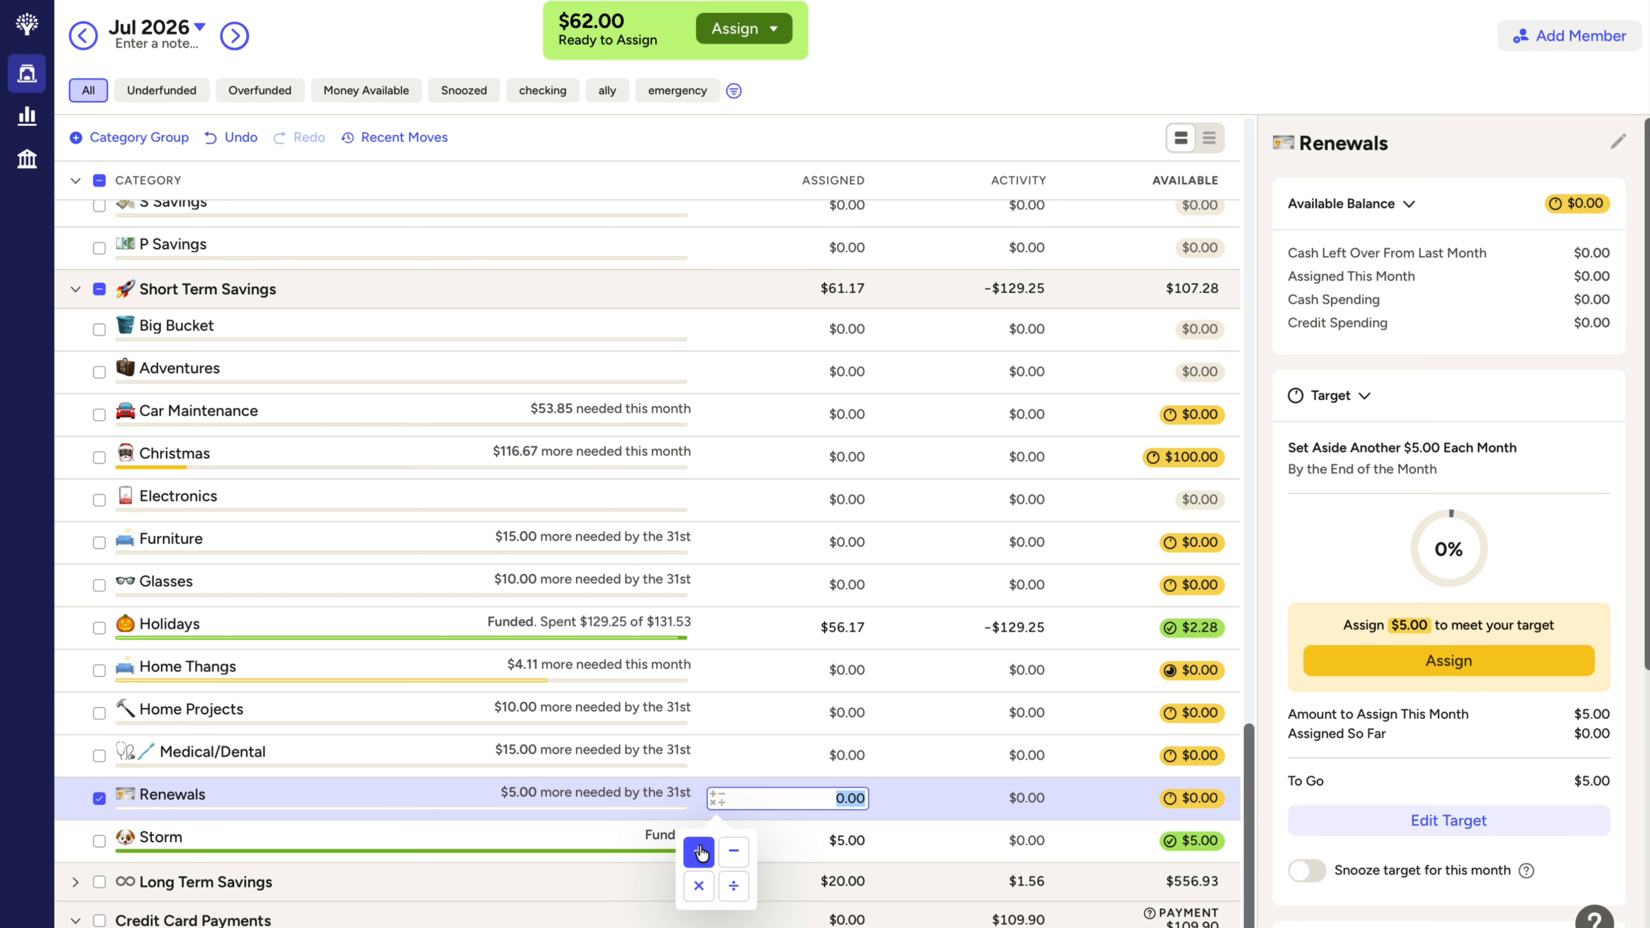
click(700, 853)
text(5)
key(Return)
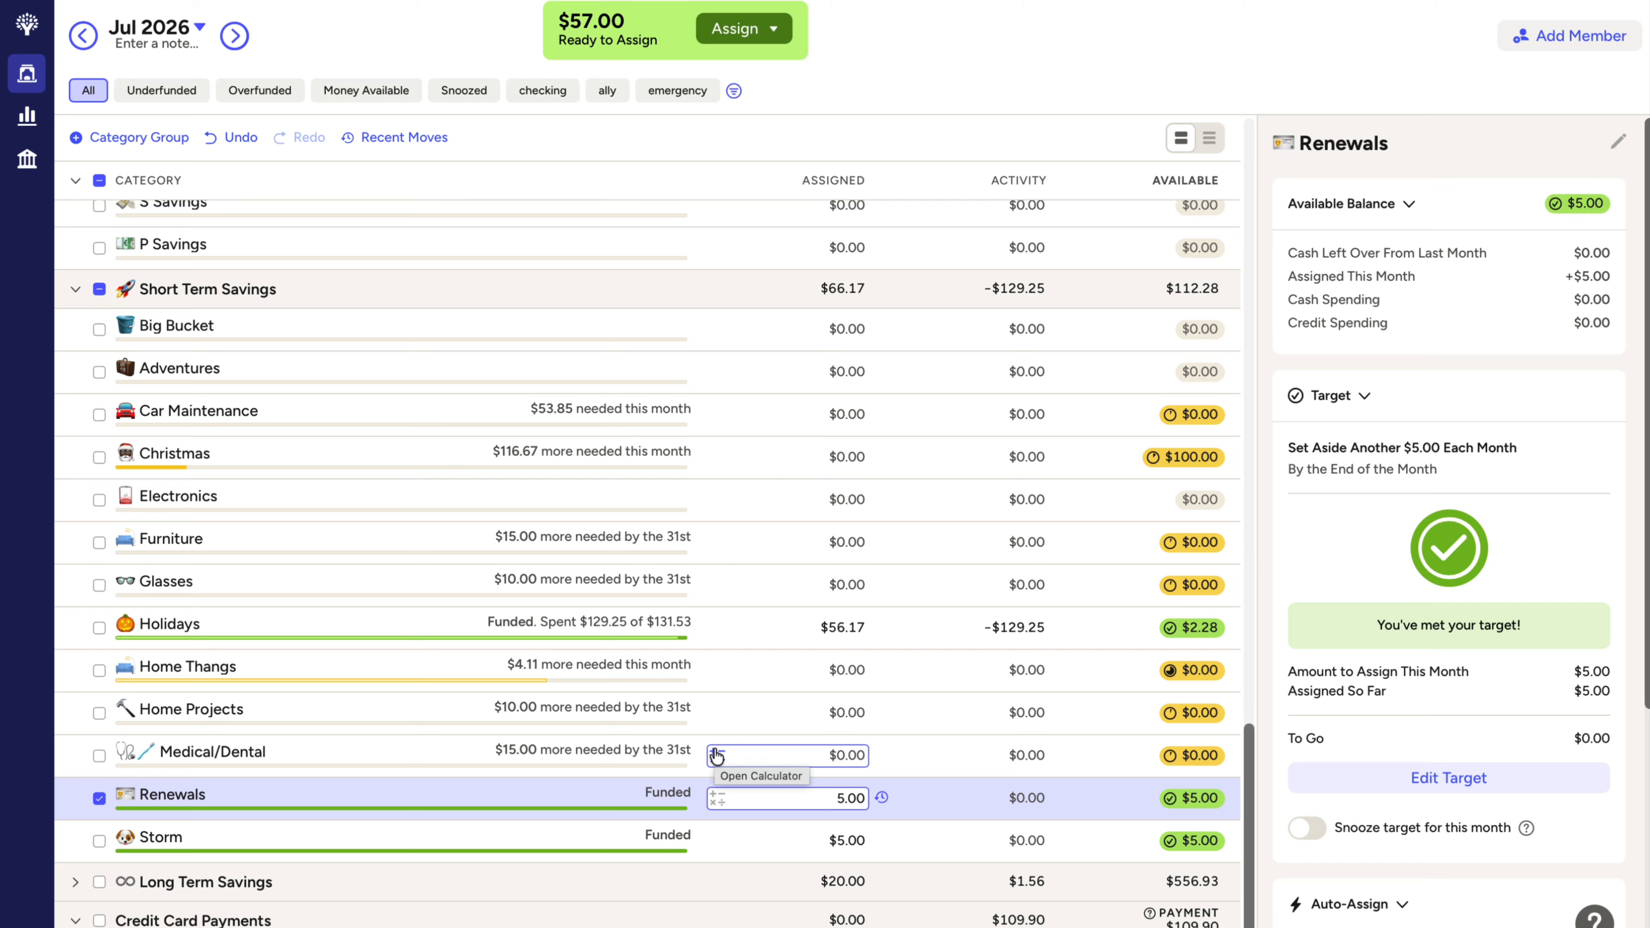
Step: Add $15 to the amount assigned to Medical/Dental and $10 to the amount assigned to Home Projects
click(717, 756)
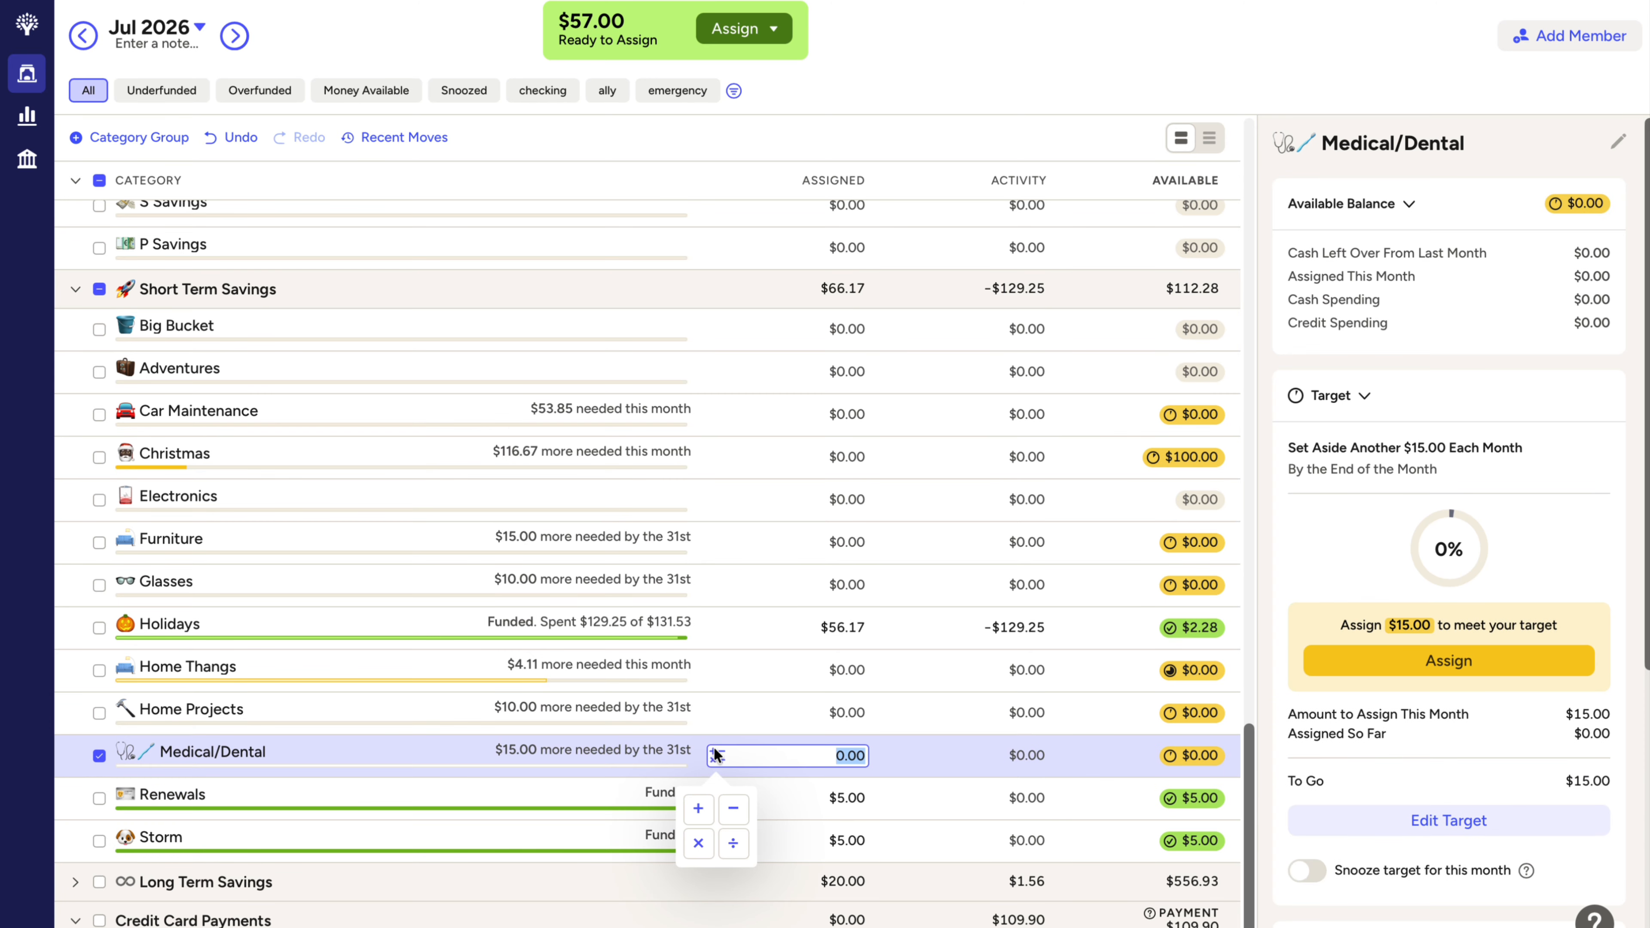
text(+15)
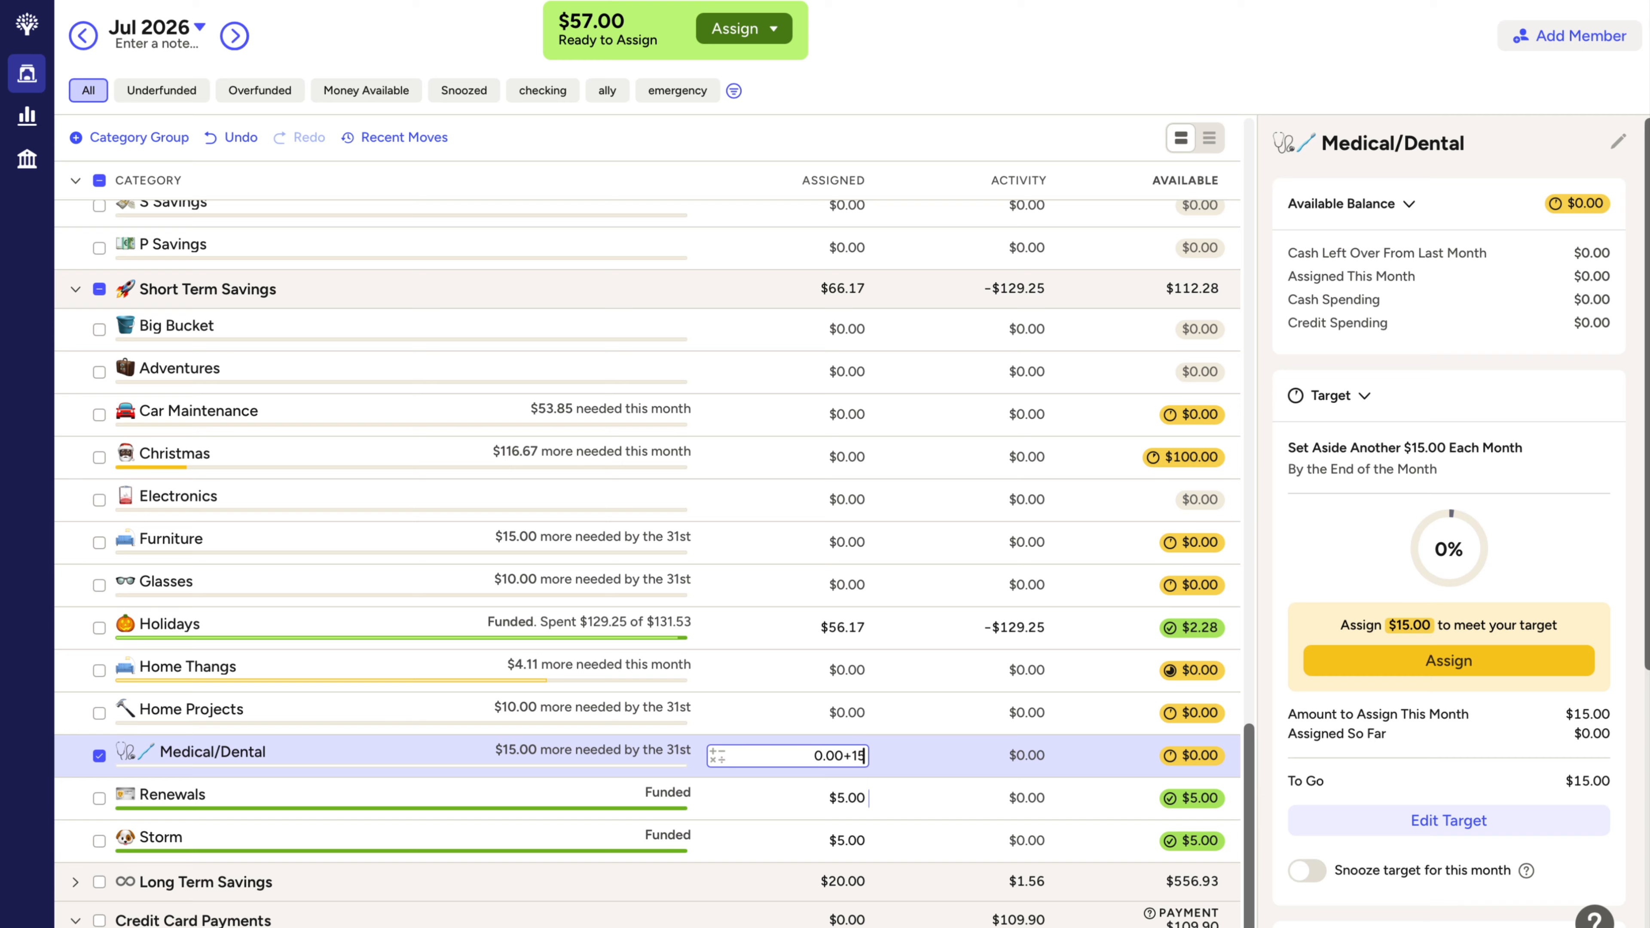
key(Return)
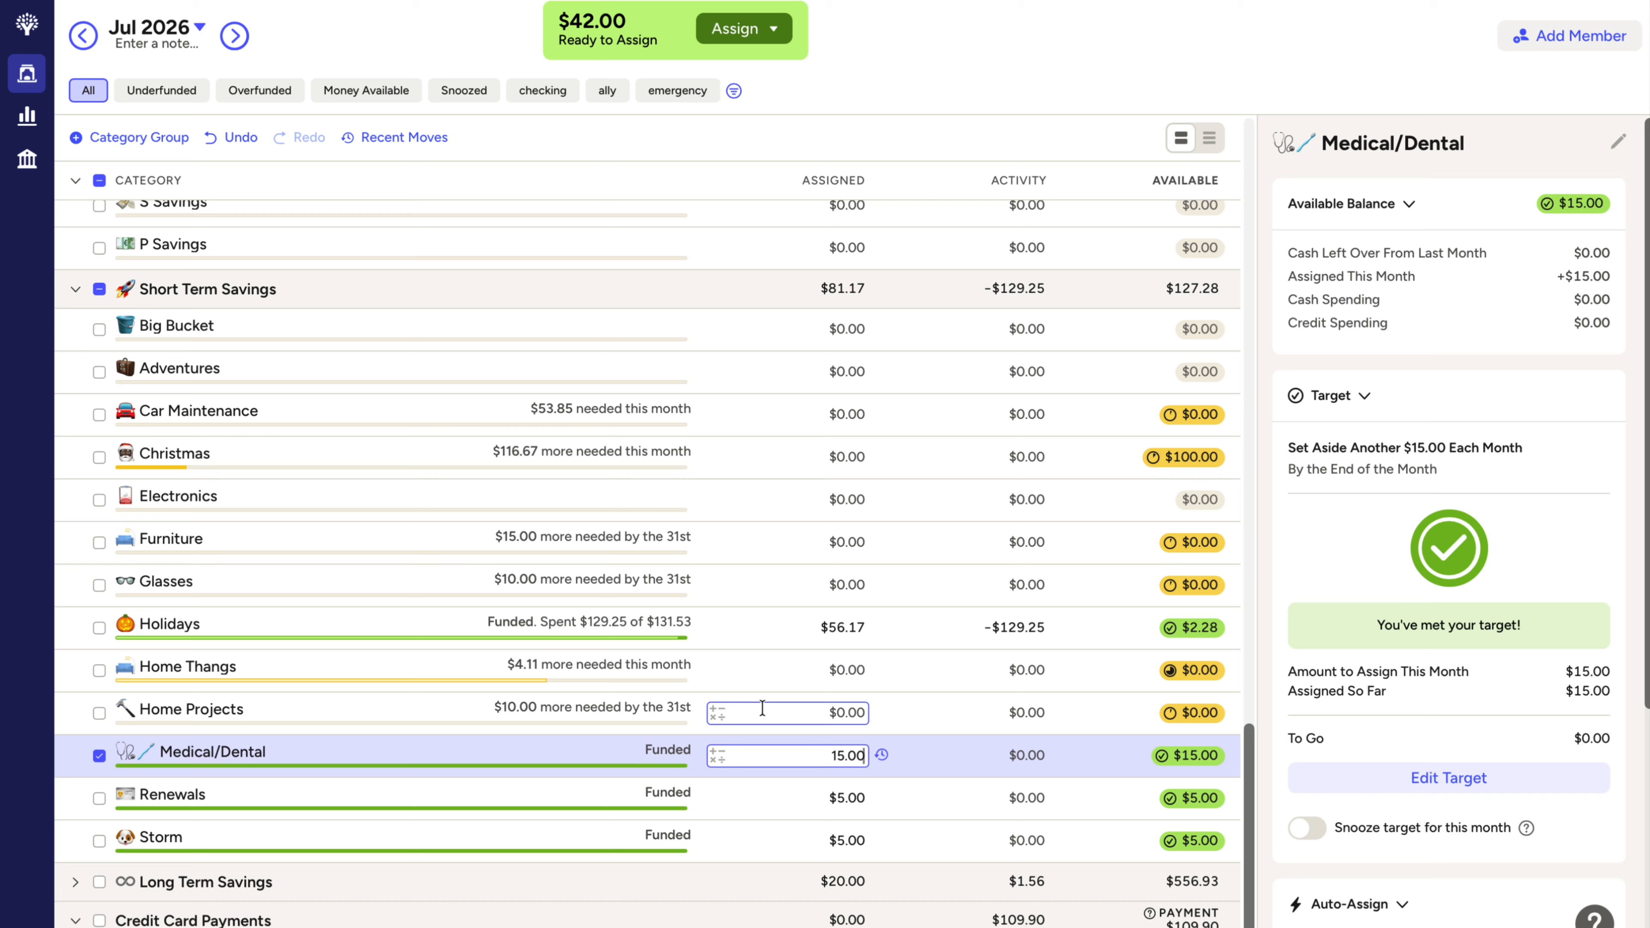
click(715, 712)
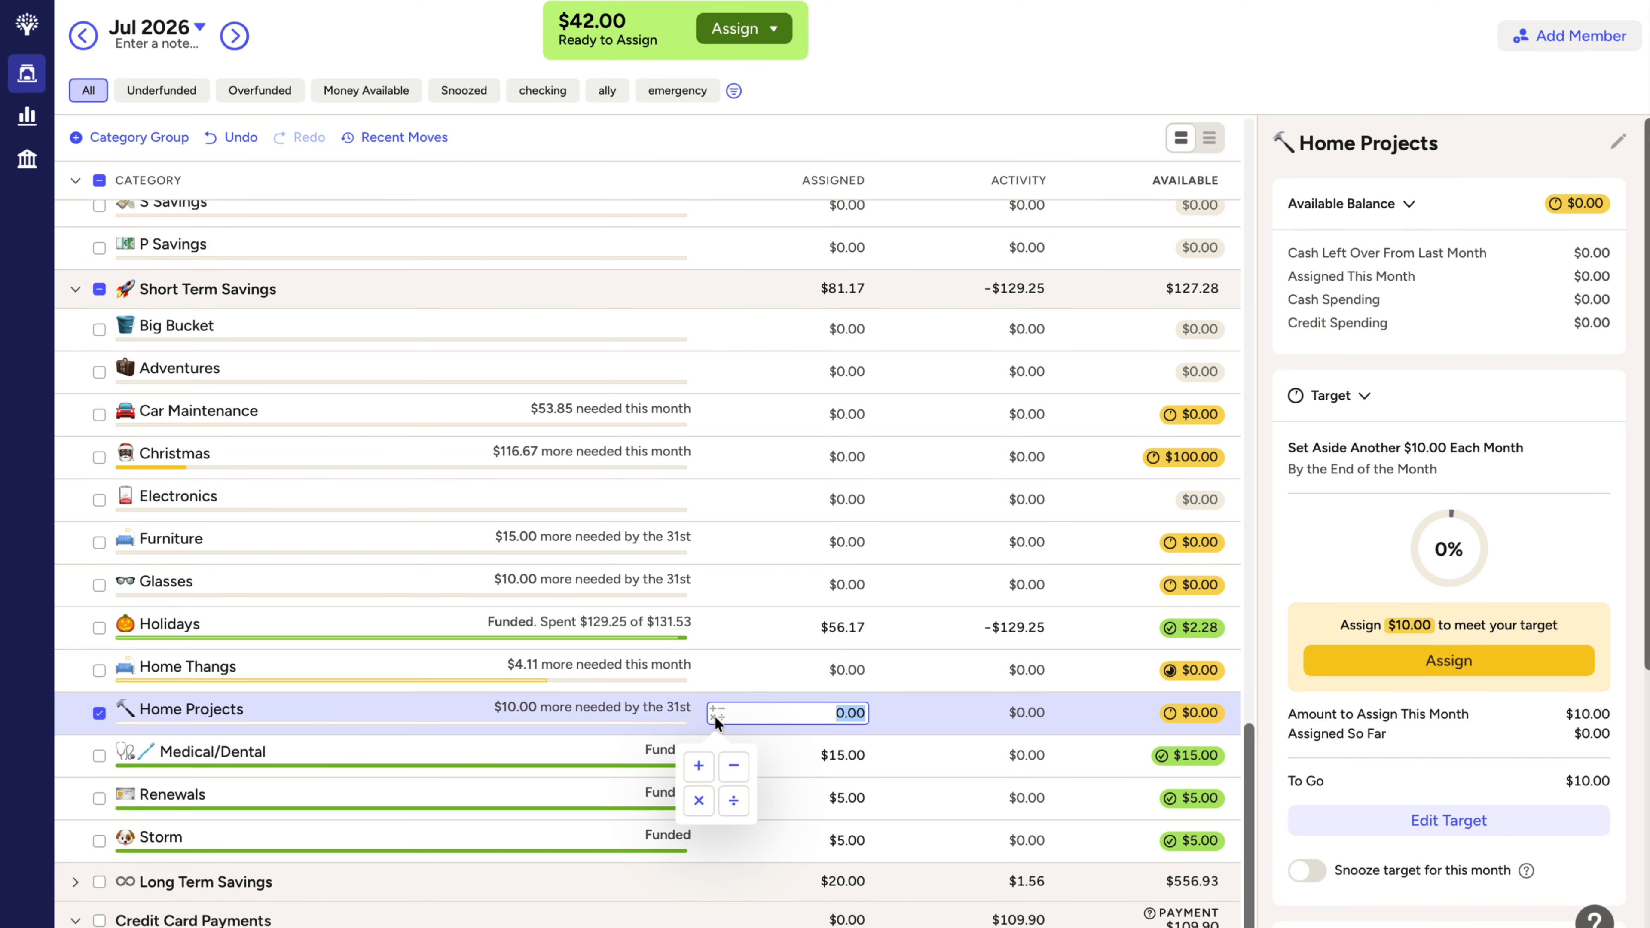
text(+10)
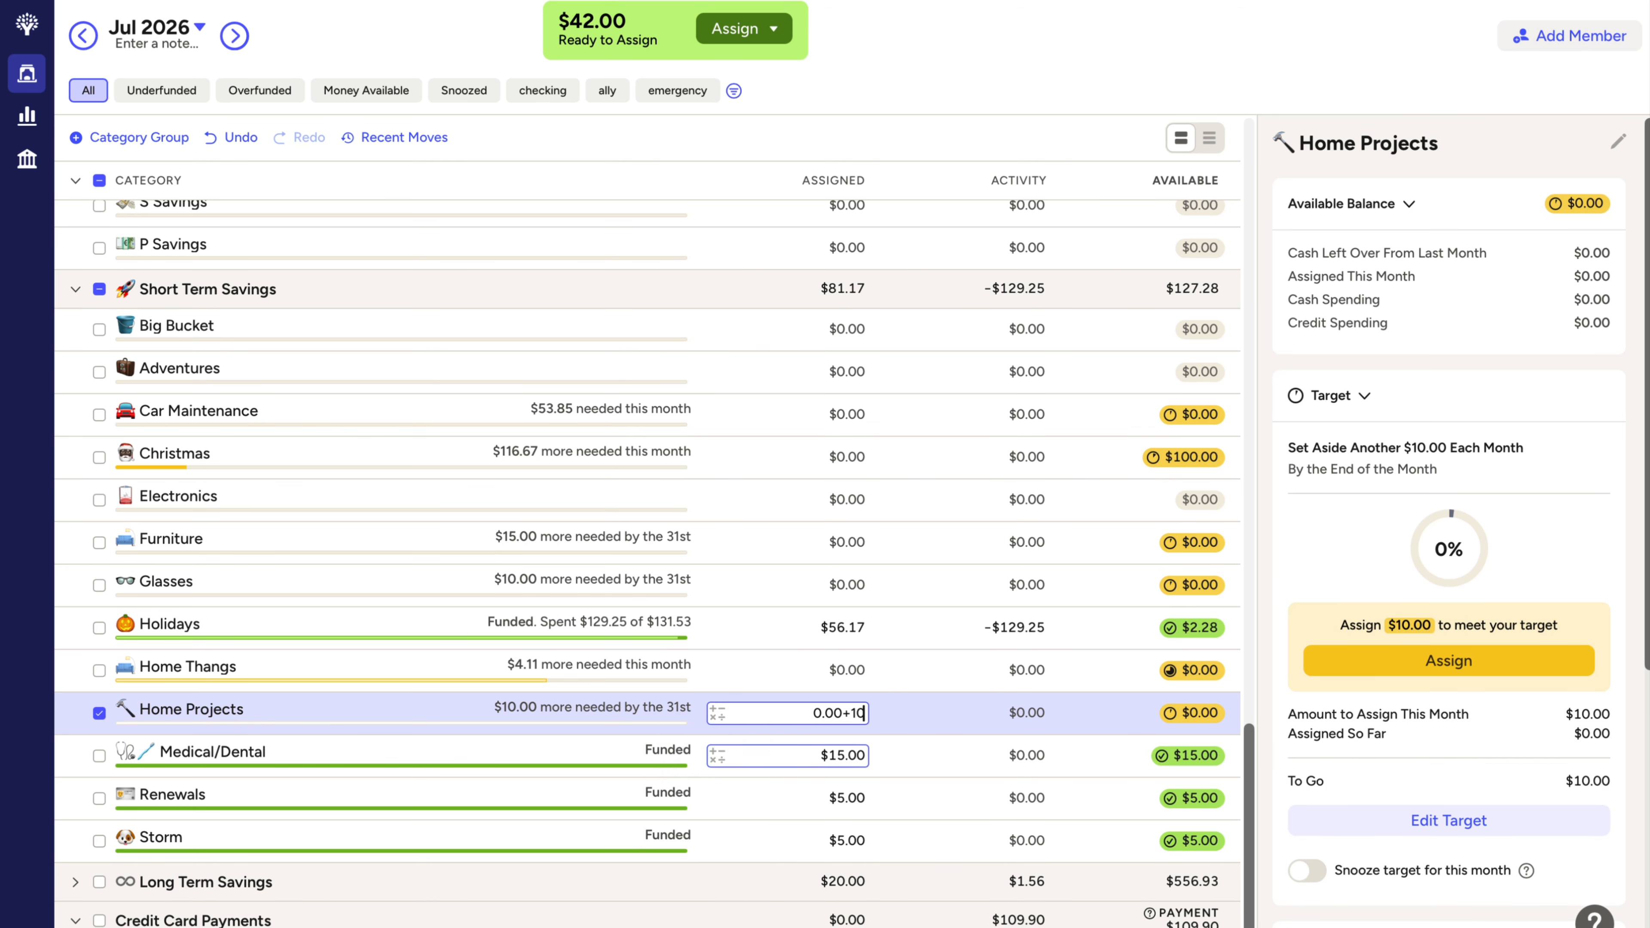
key(Return)
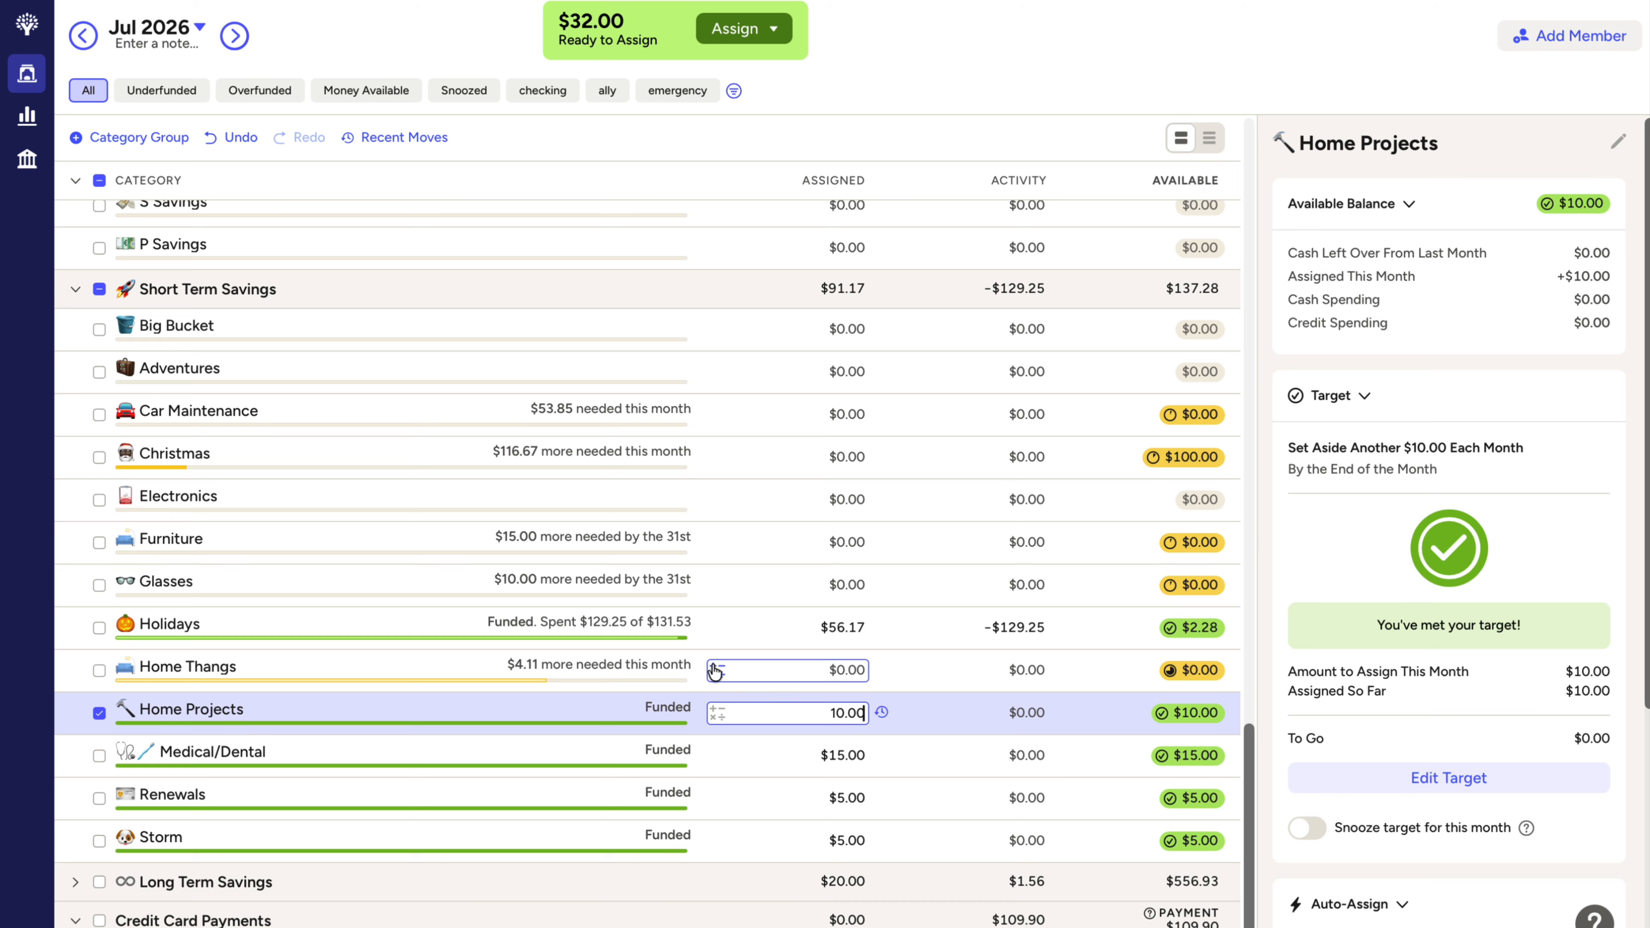
Step: Add $4.11 to the amount assigned to Home Thangs and deselect the category
click(715, 671)
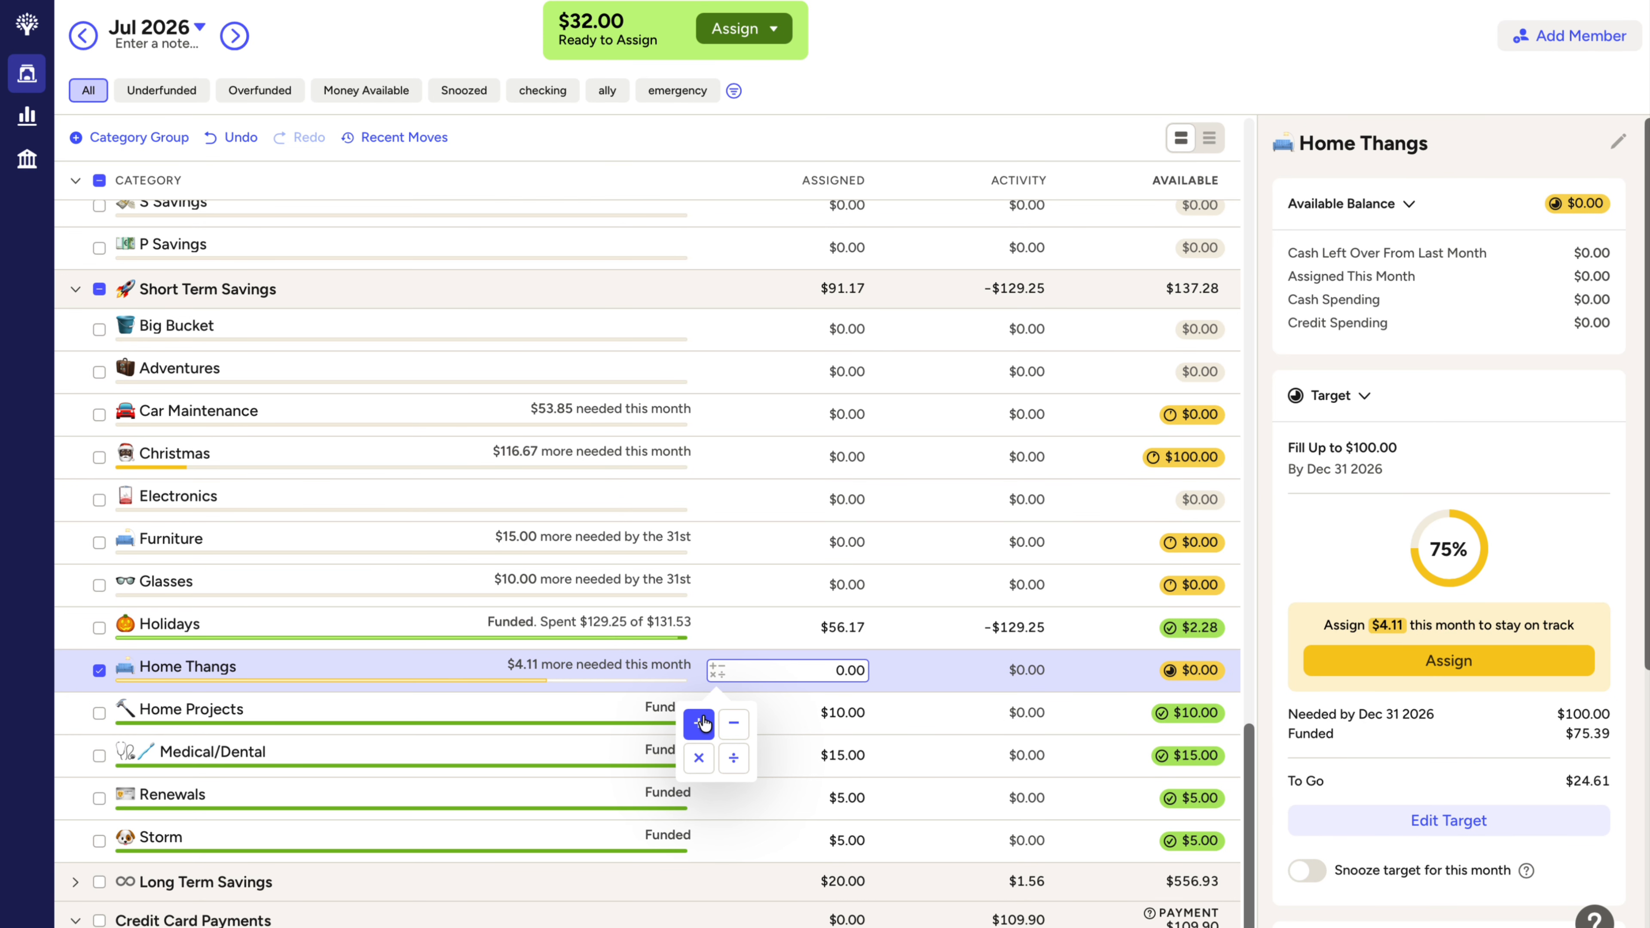
click(701, 720)
text(4.11)
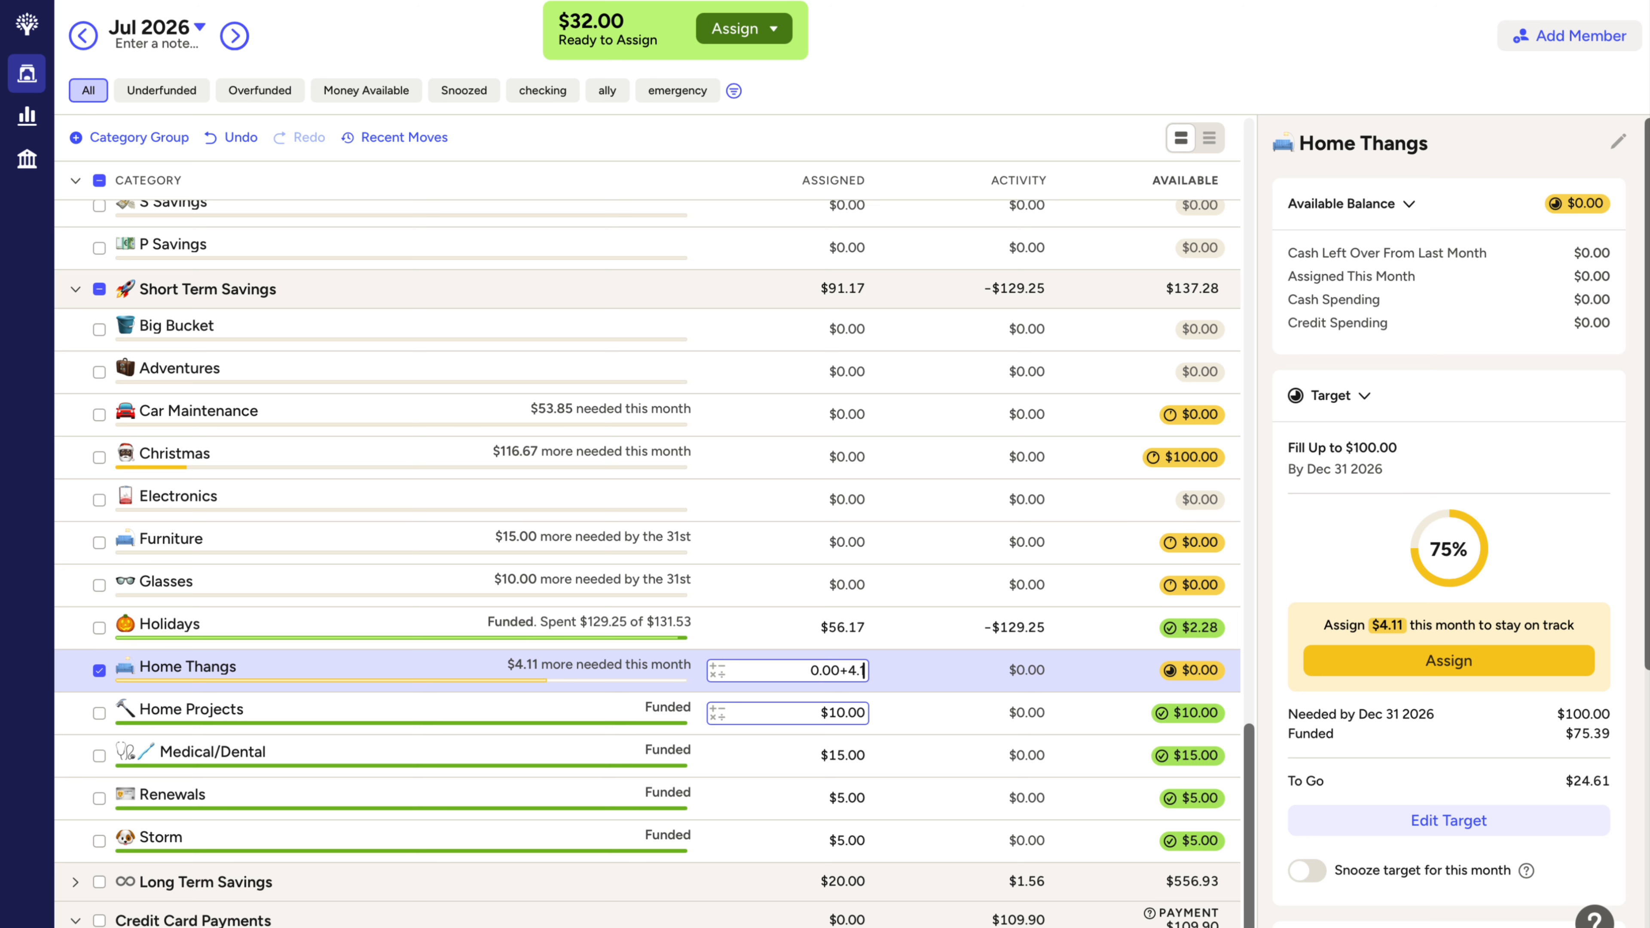
key(Return)
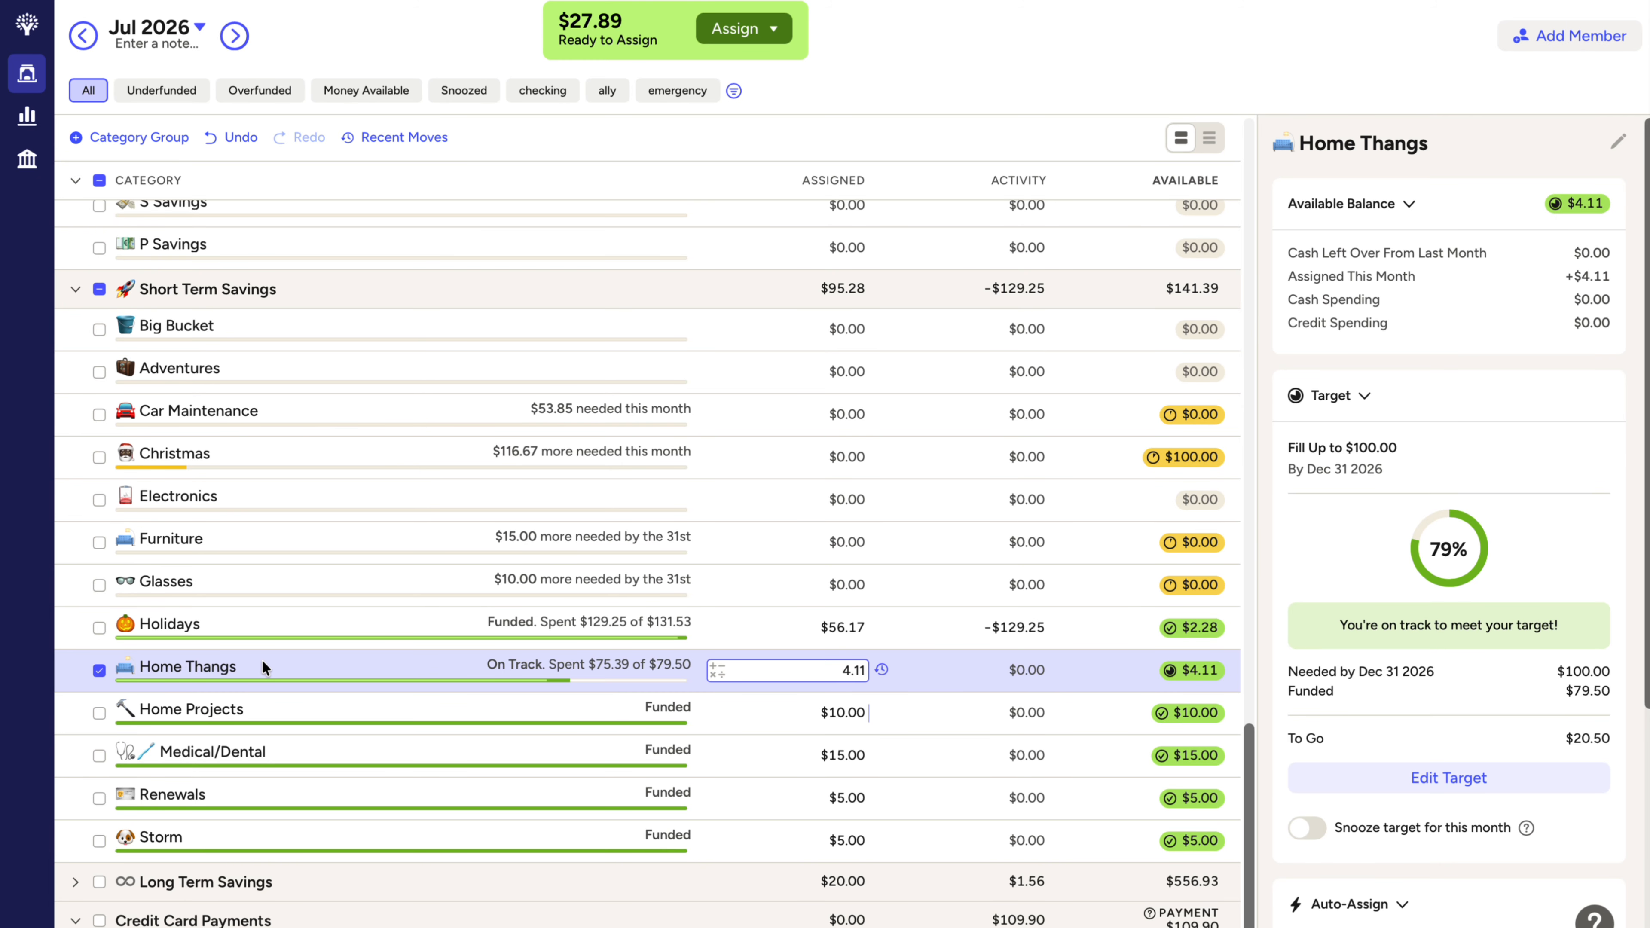
click(99, 670)
Step: Collapse the Short Term Savings and Crumb Snatchers groups, and add $27.89 to the amount assigned to Storm in the Survival group
click(75, 290)
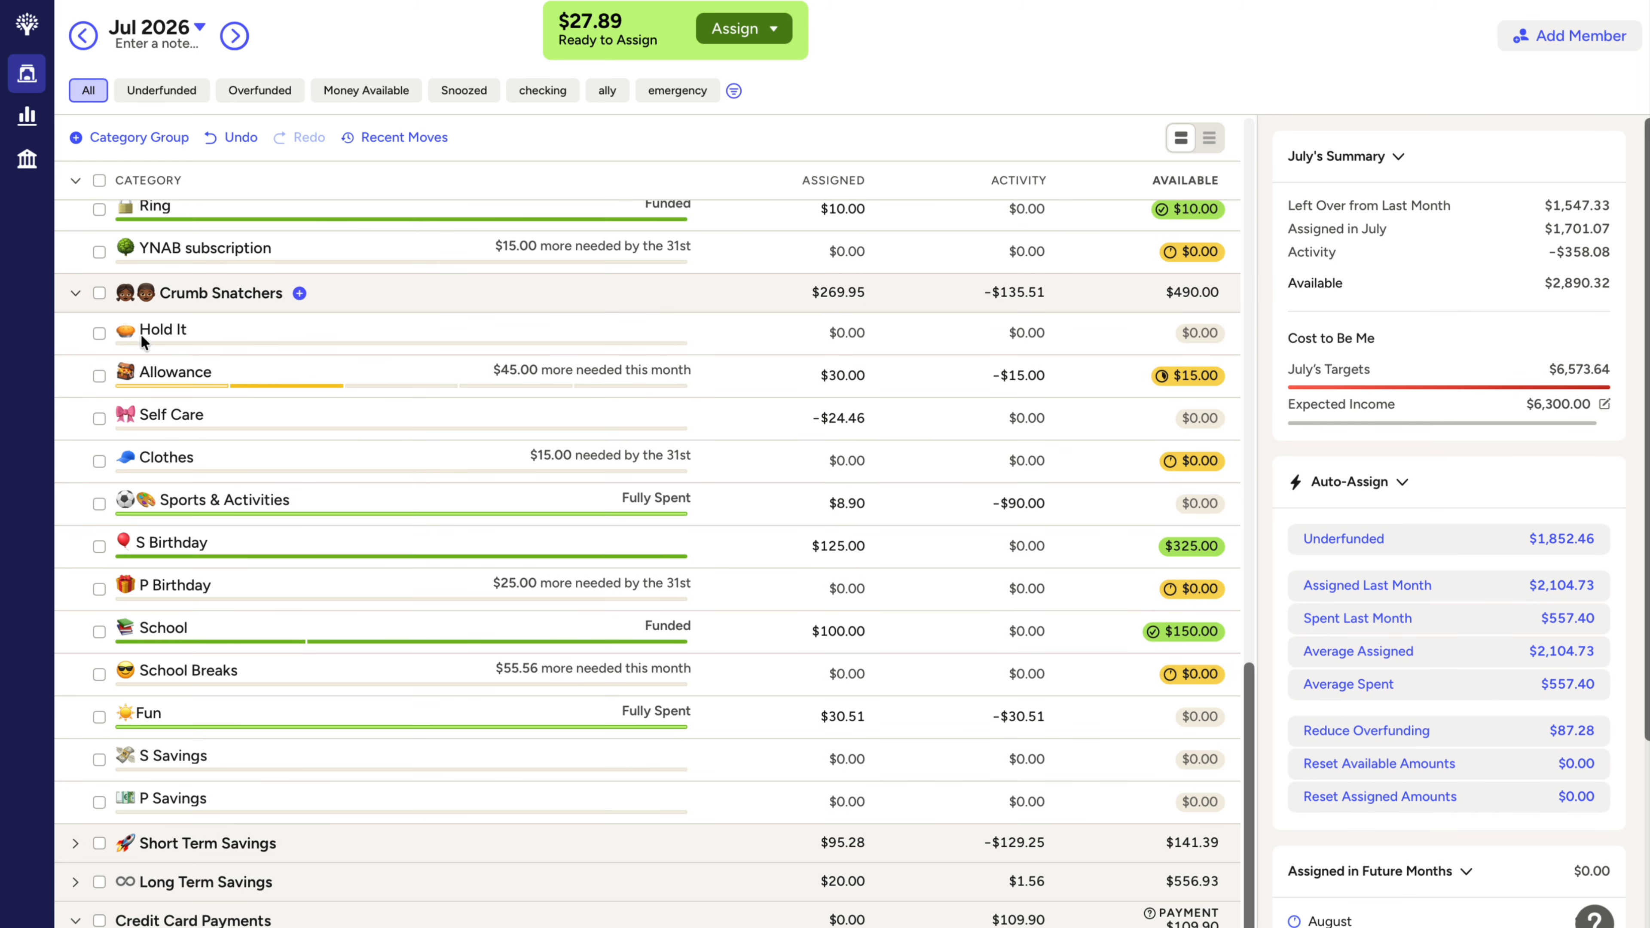
click(83, 297)
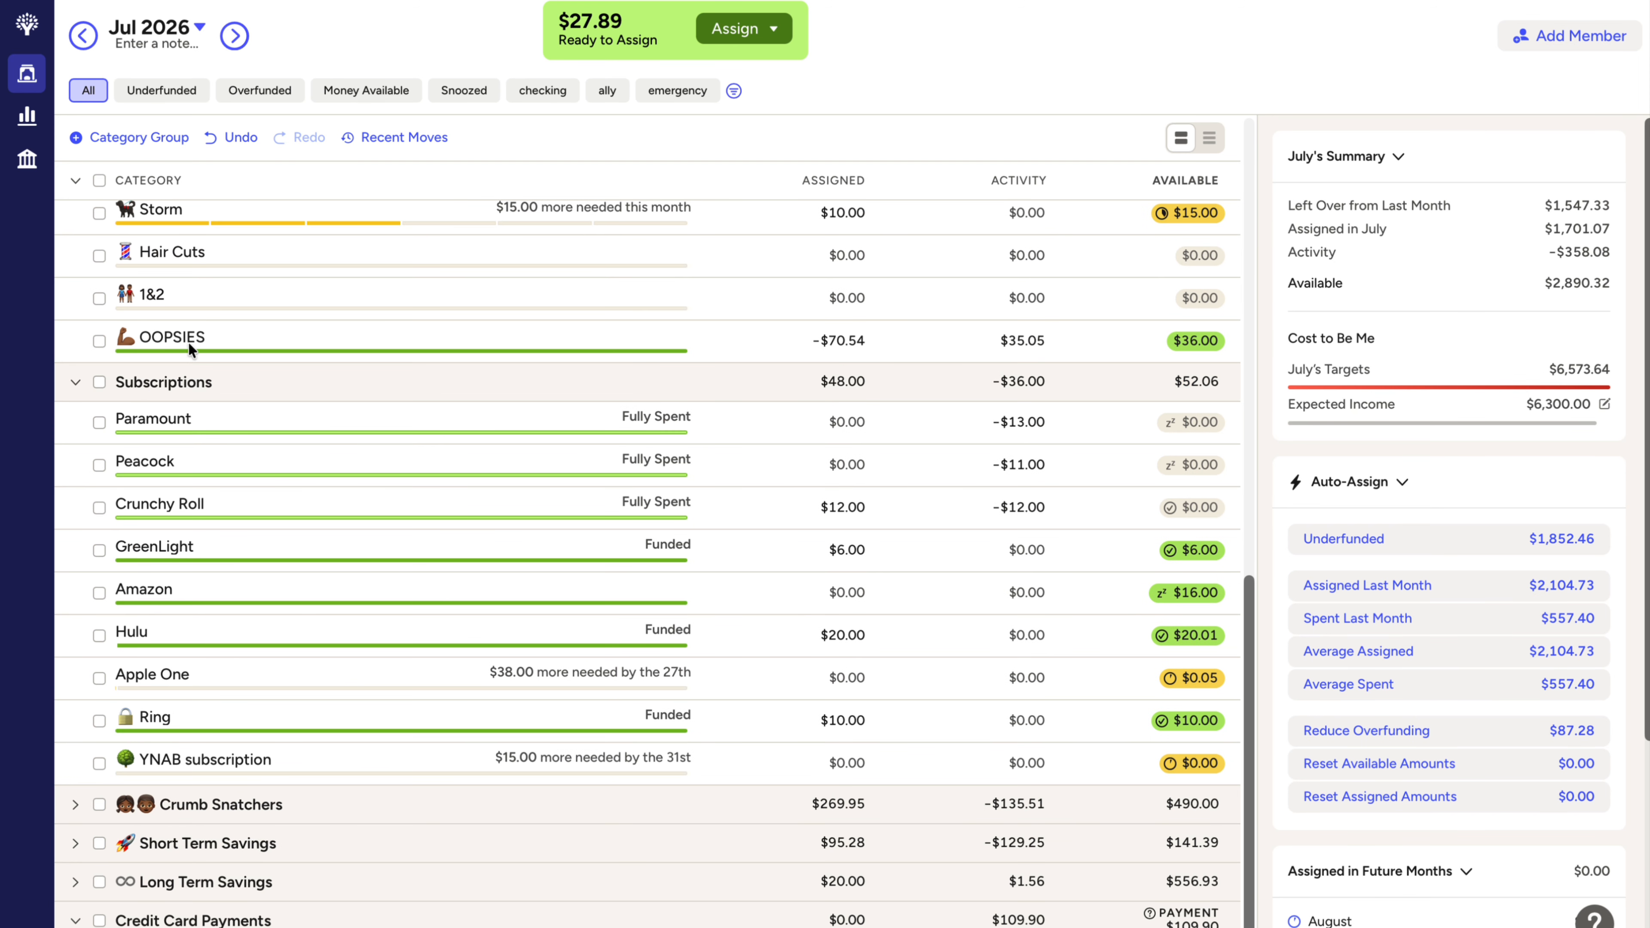
scroll(207, 332, up, 10)
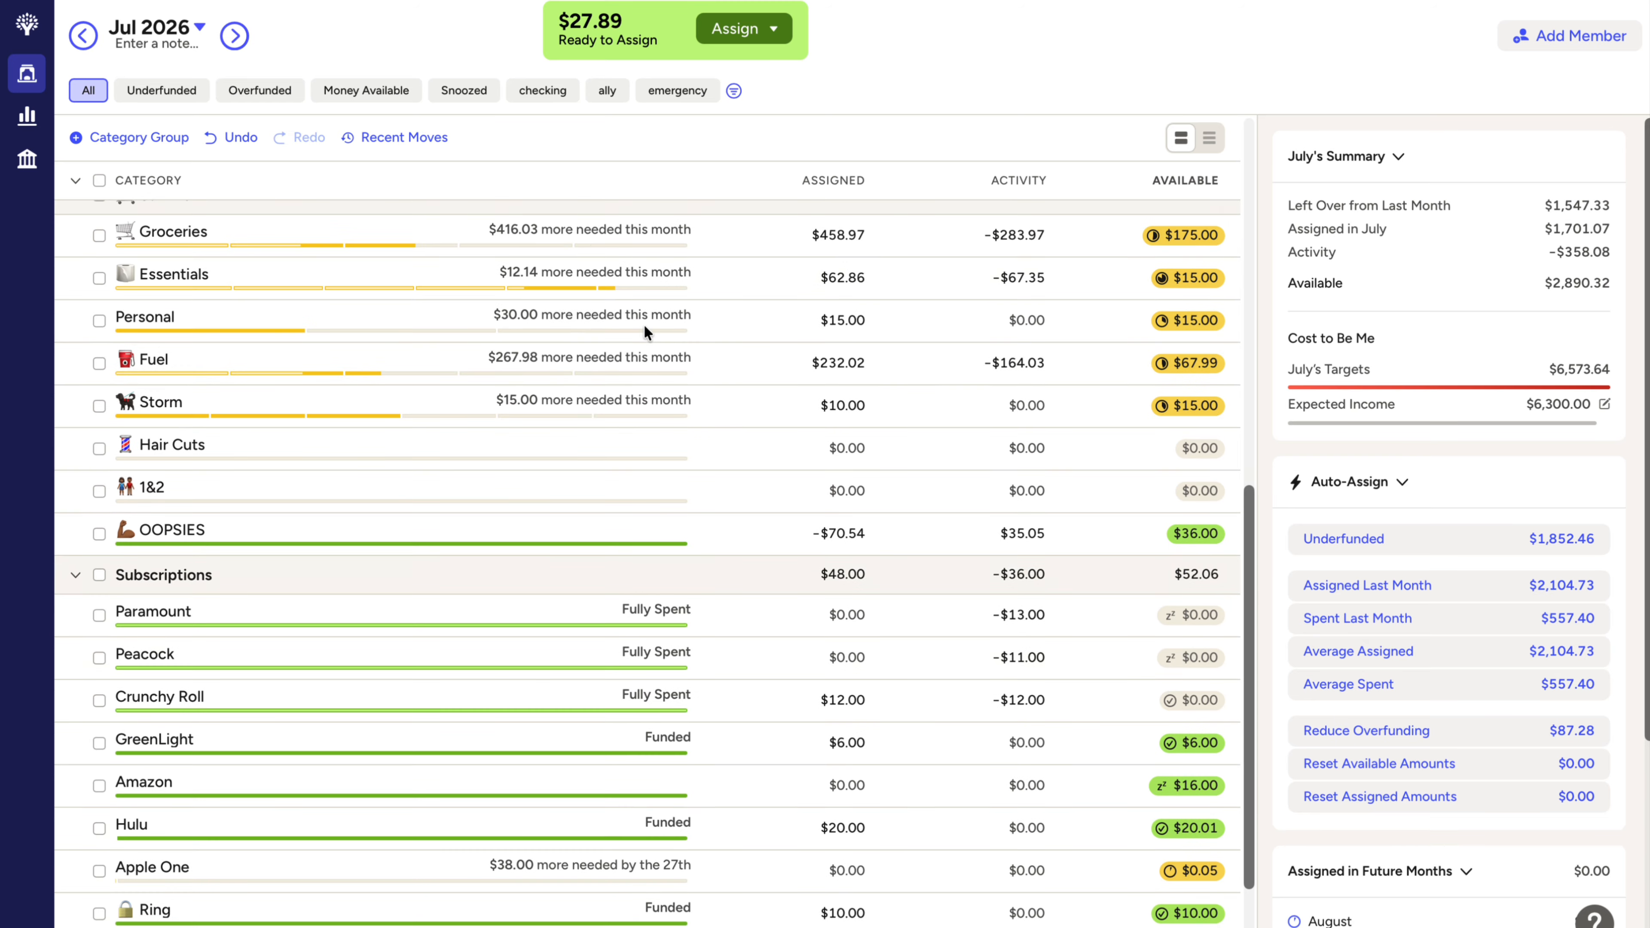
scroll(694, 353, down, 3)
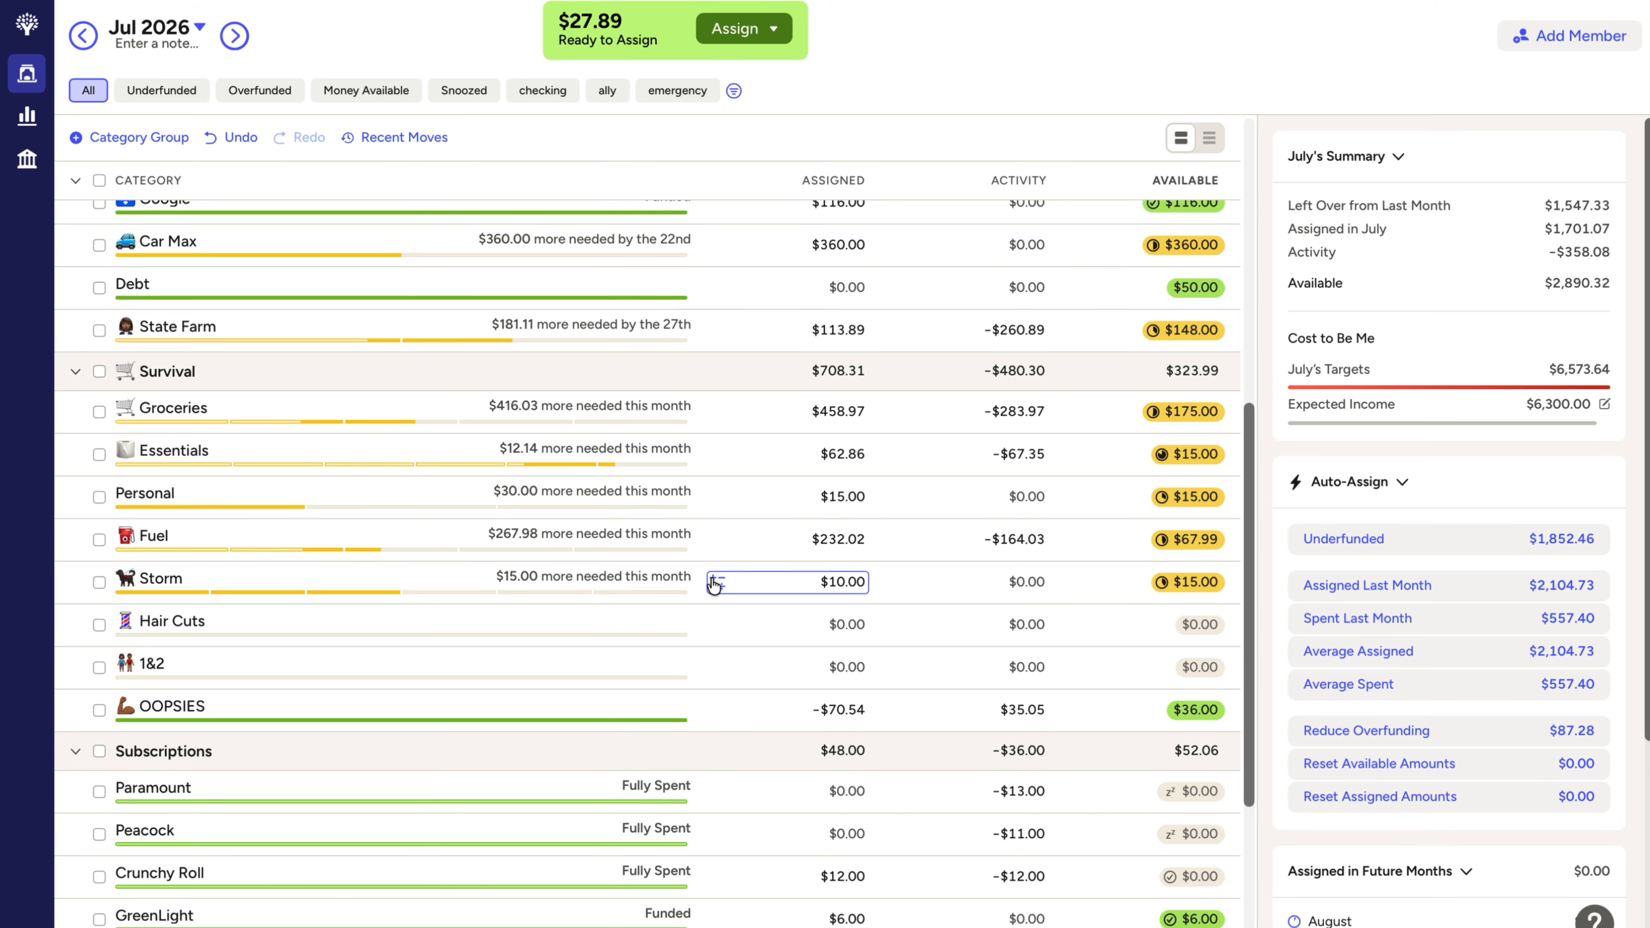
click(709, 587)
click(698, 633)
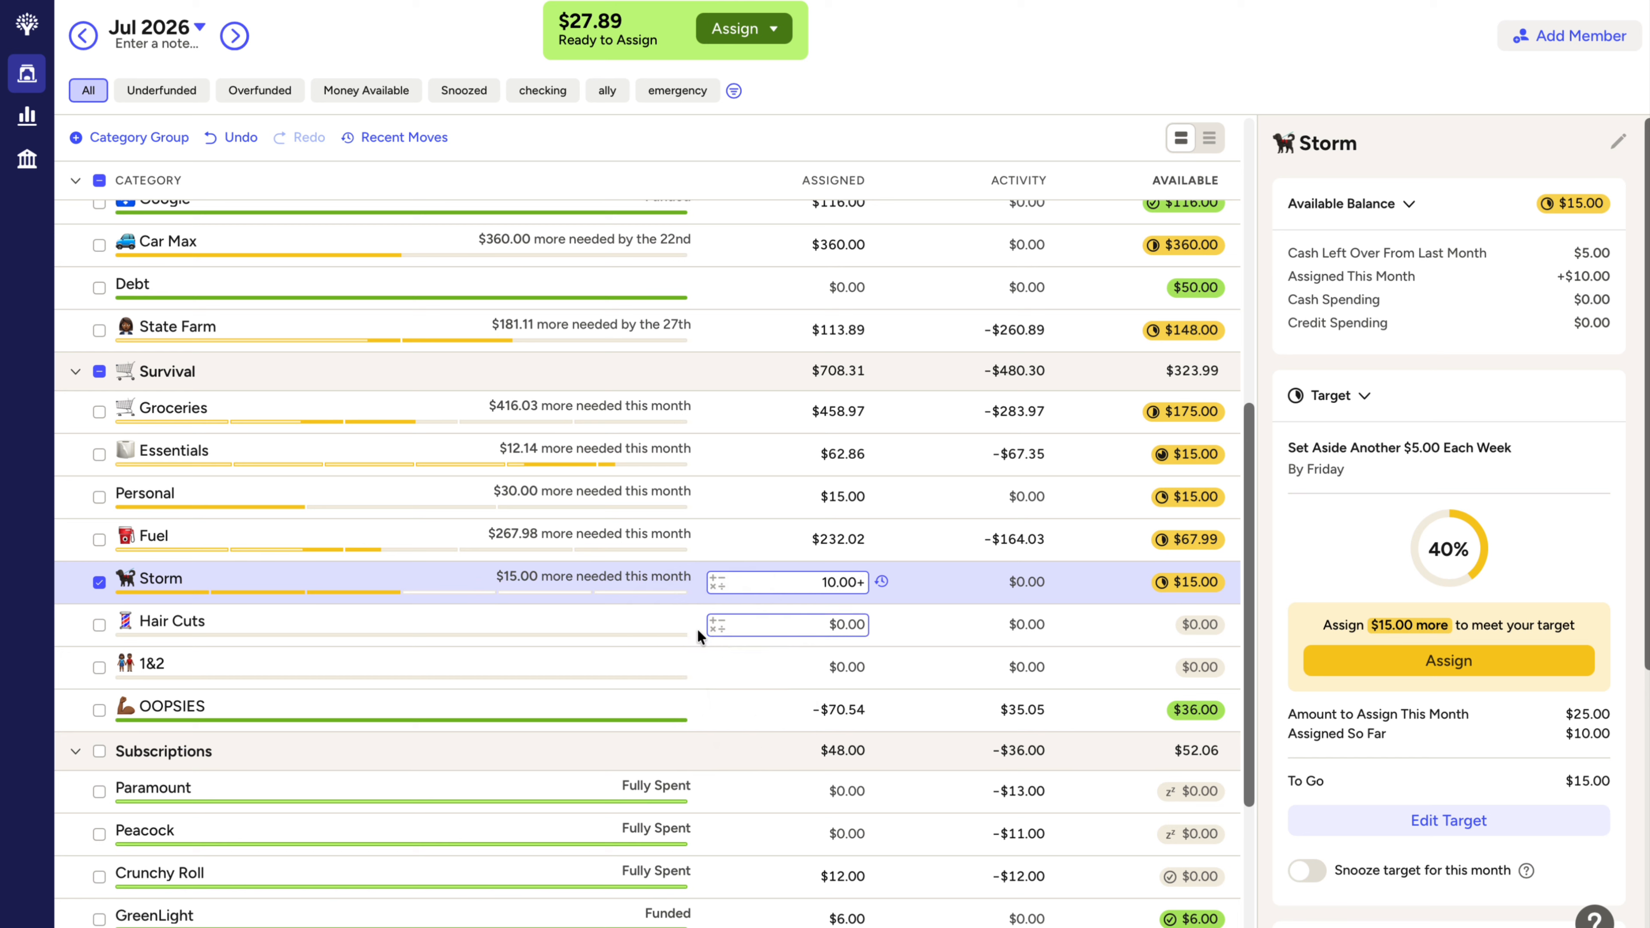
text(27.89)
key(Return)
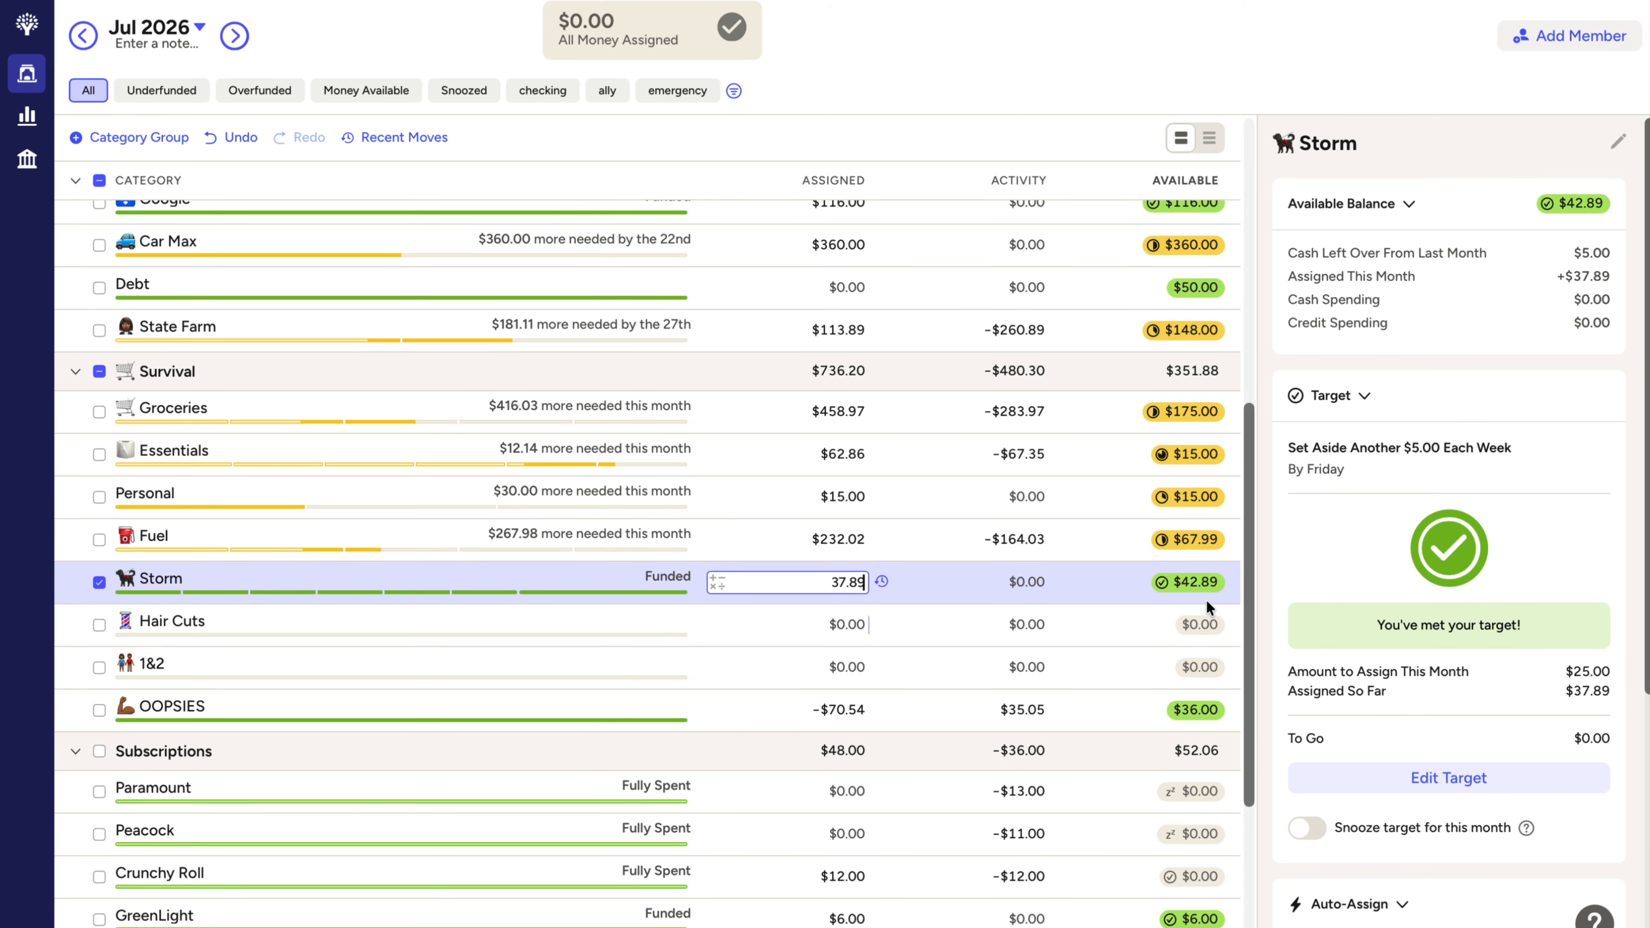
click(98, 583)
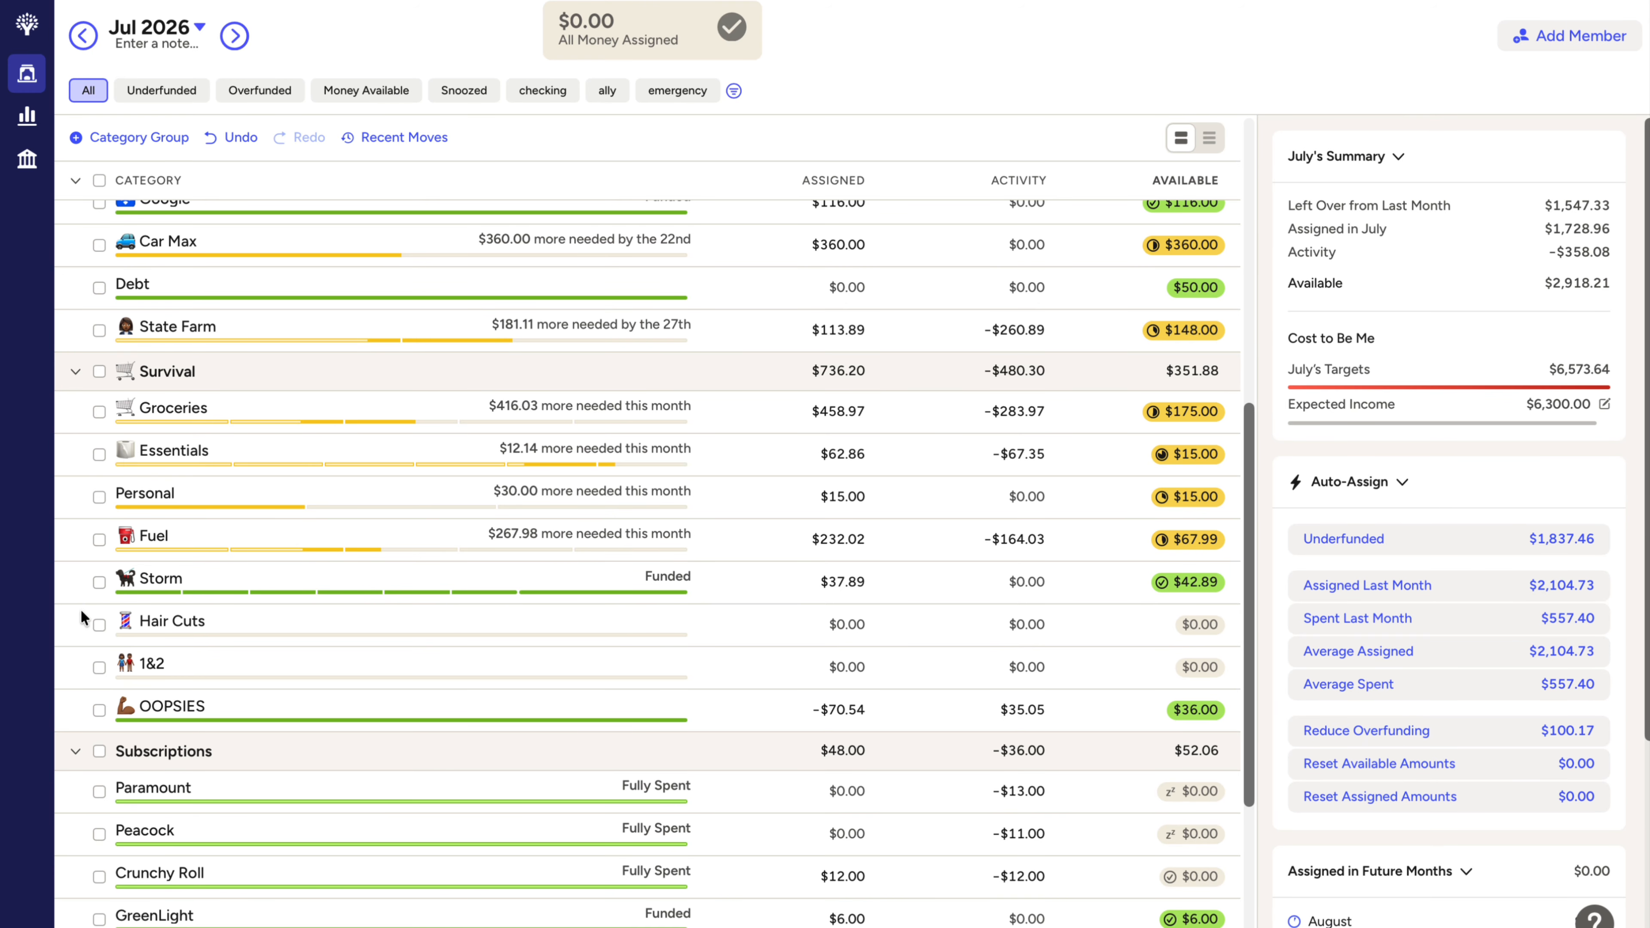
Step: Review the Money Taker bills, checking the funding of Violin Rental and Violin Lessons
scroll(98, 579, down, 5)
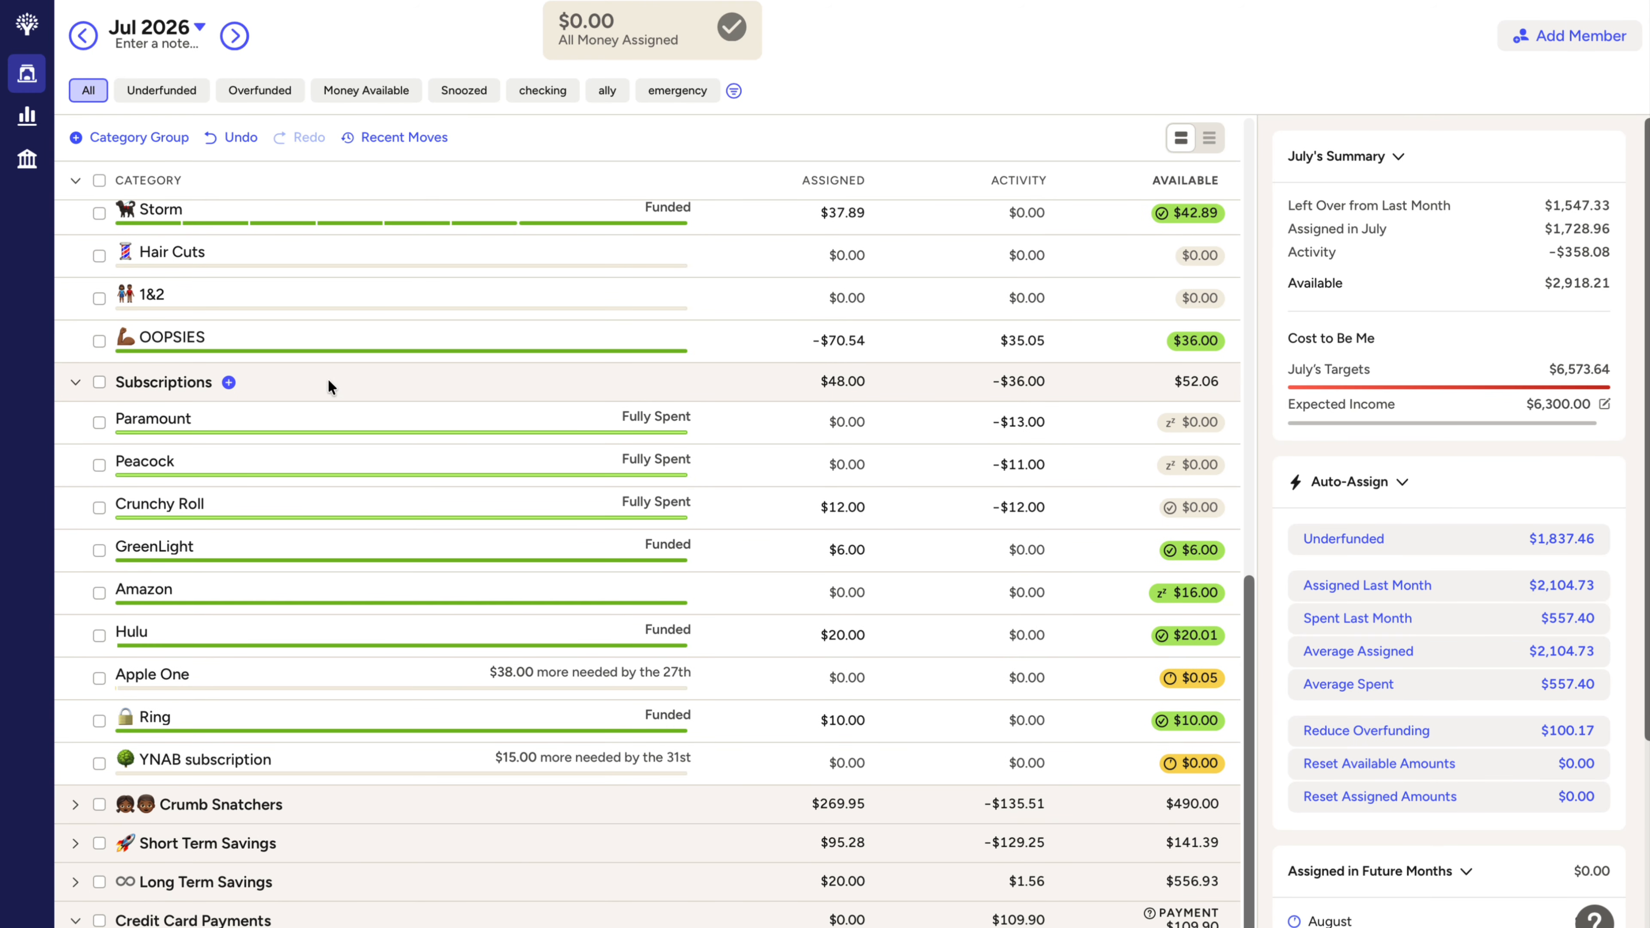
scroll(306, 416, up, 15)
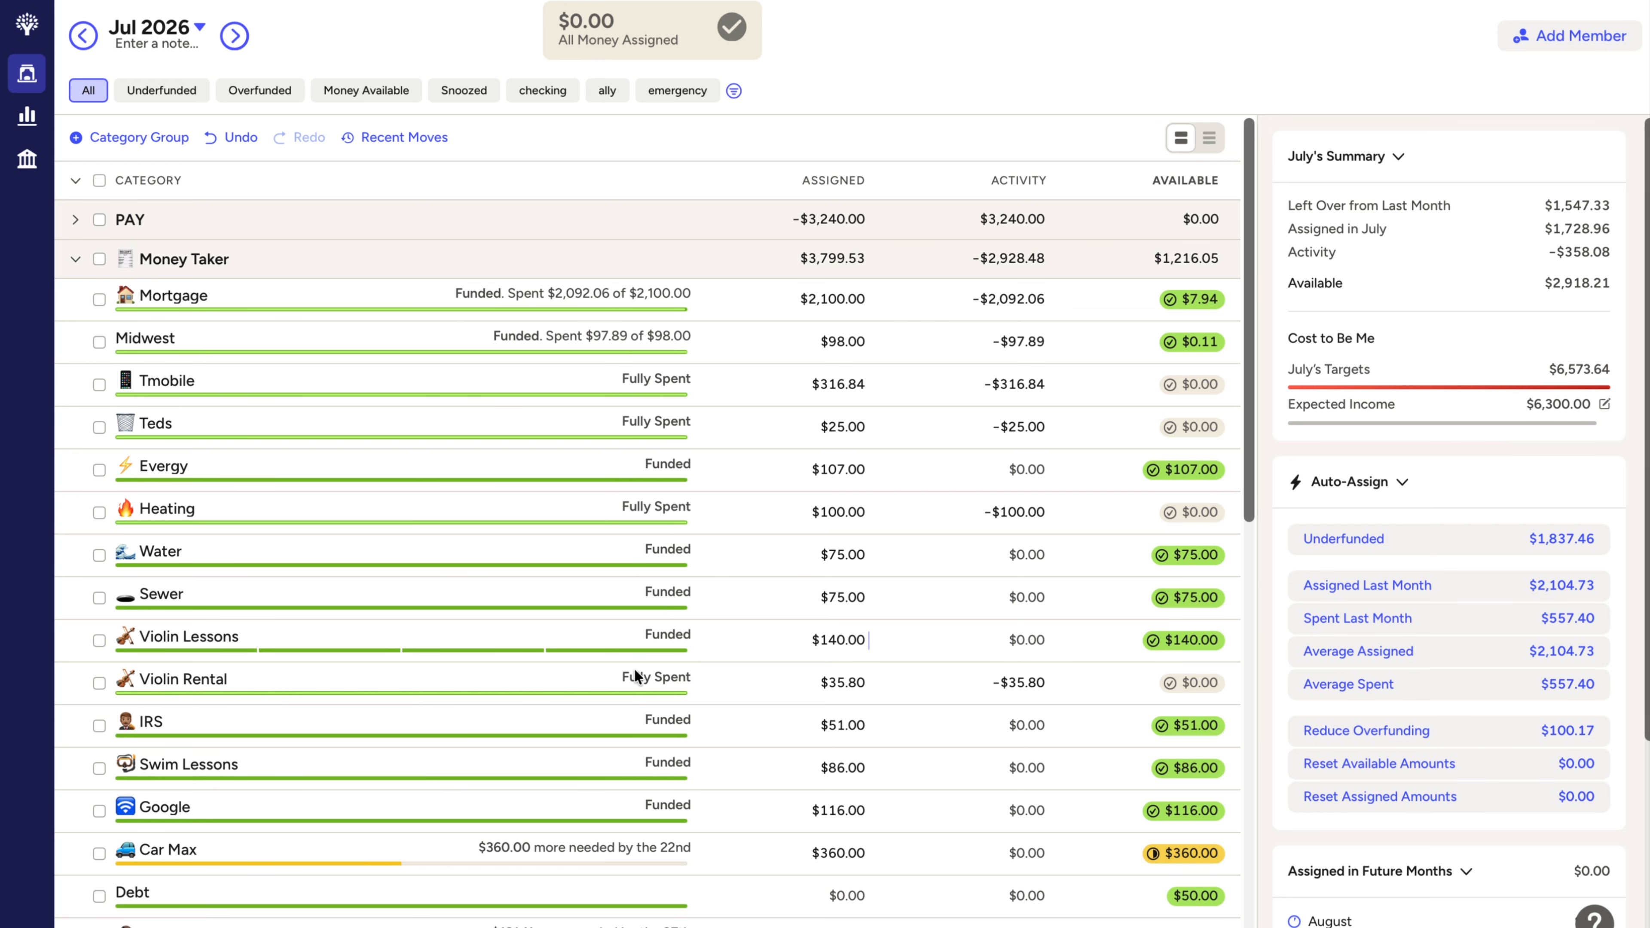
click(571, 684)
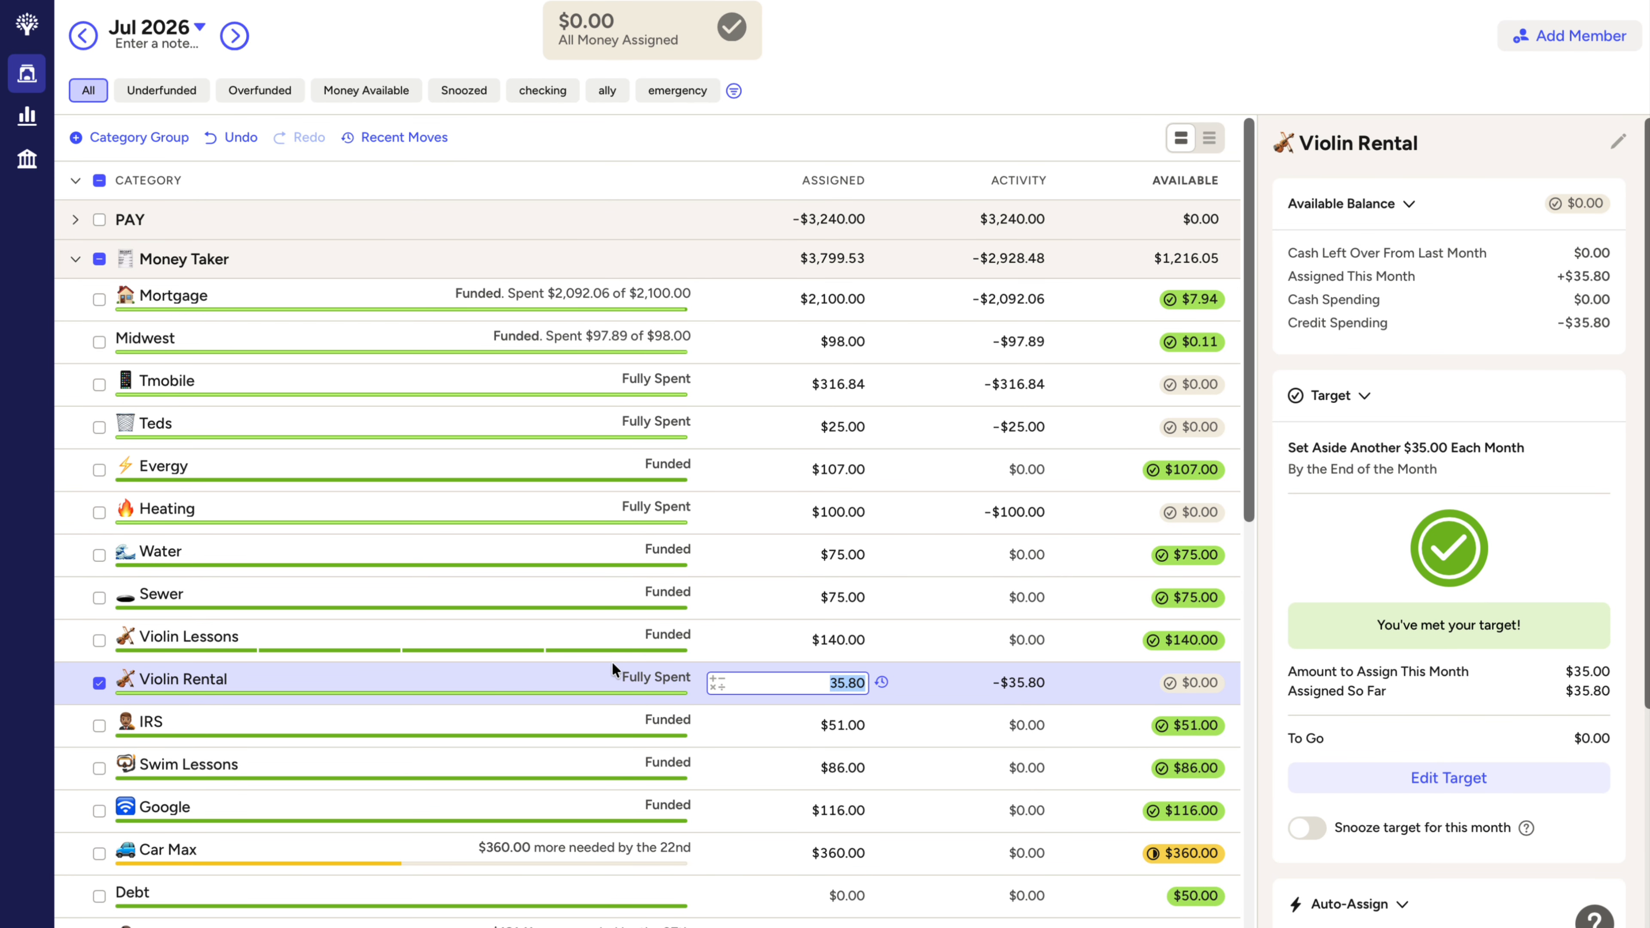
click(95, 681)
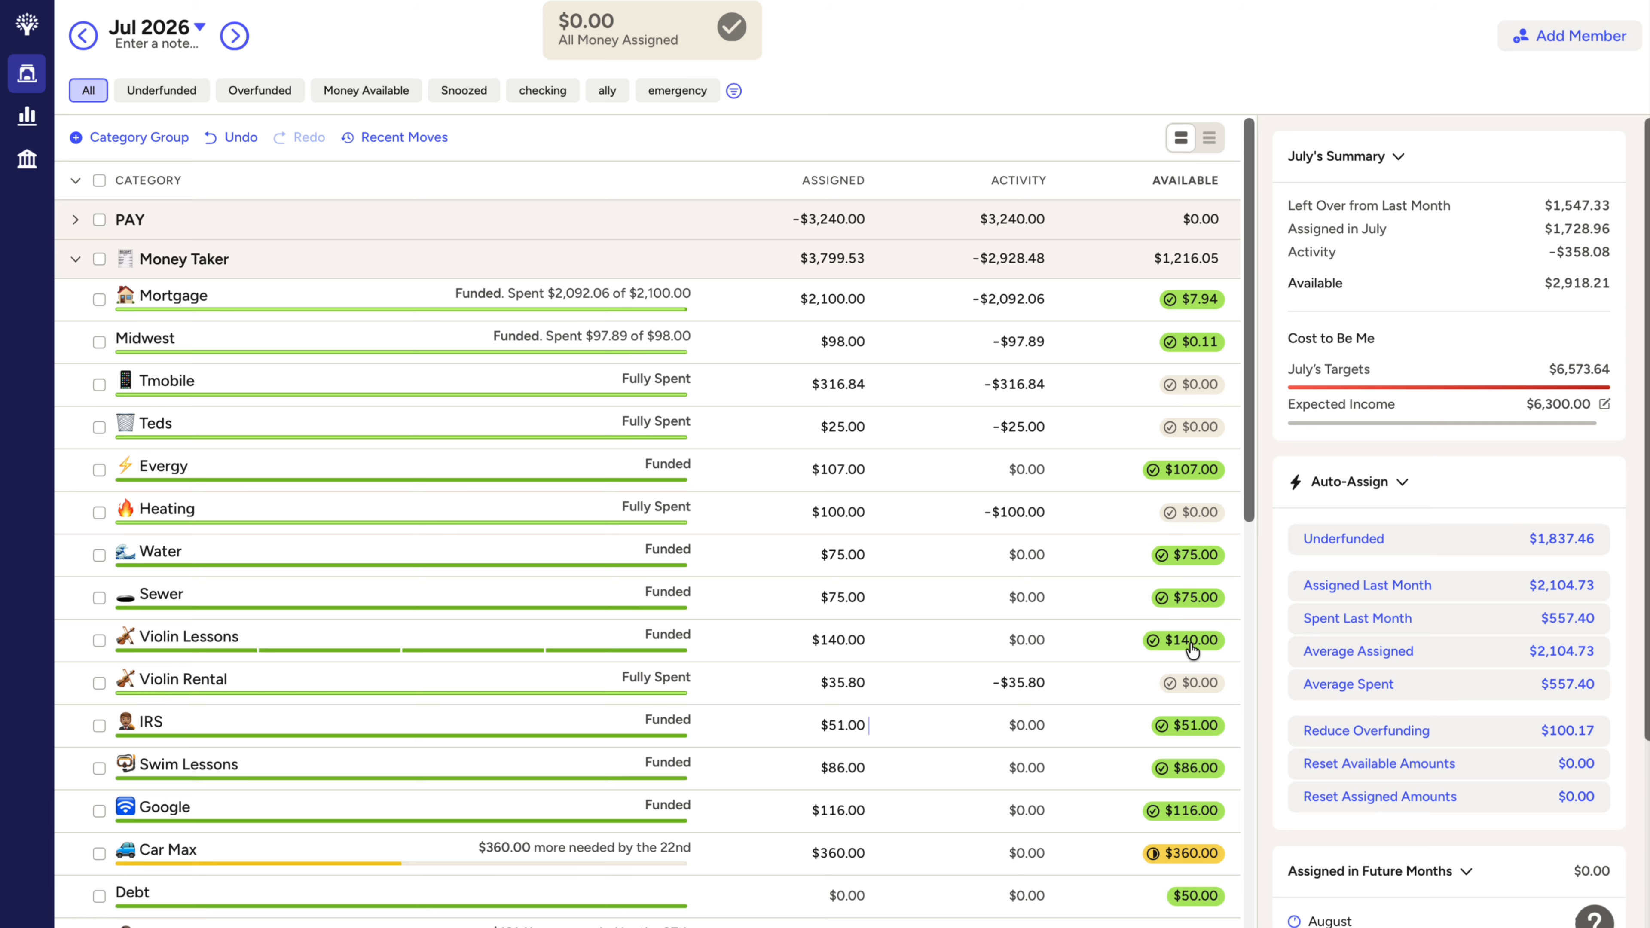
mouse_move(1191, 650)
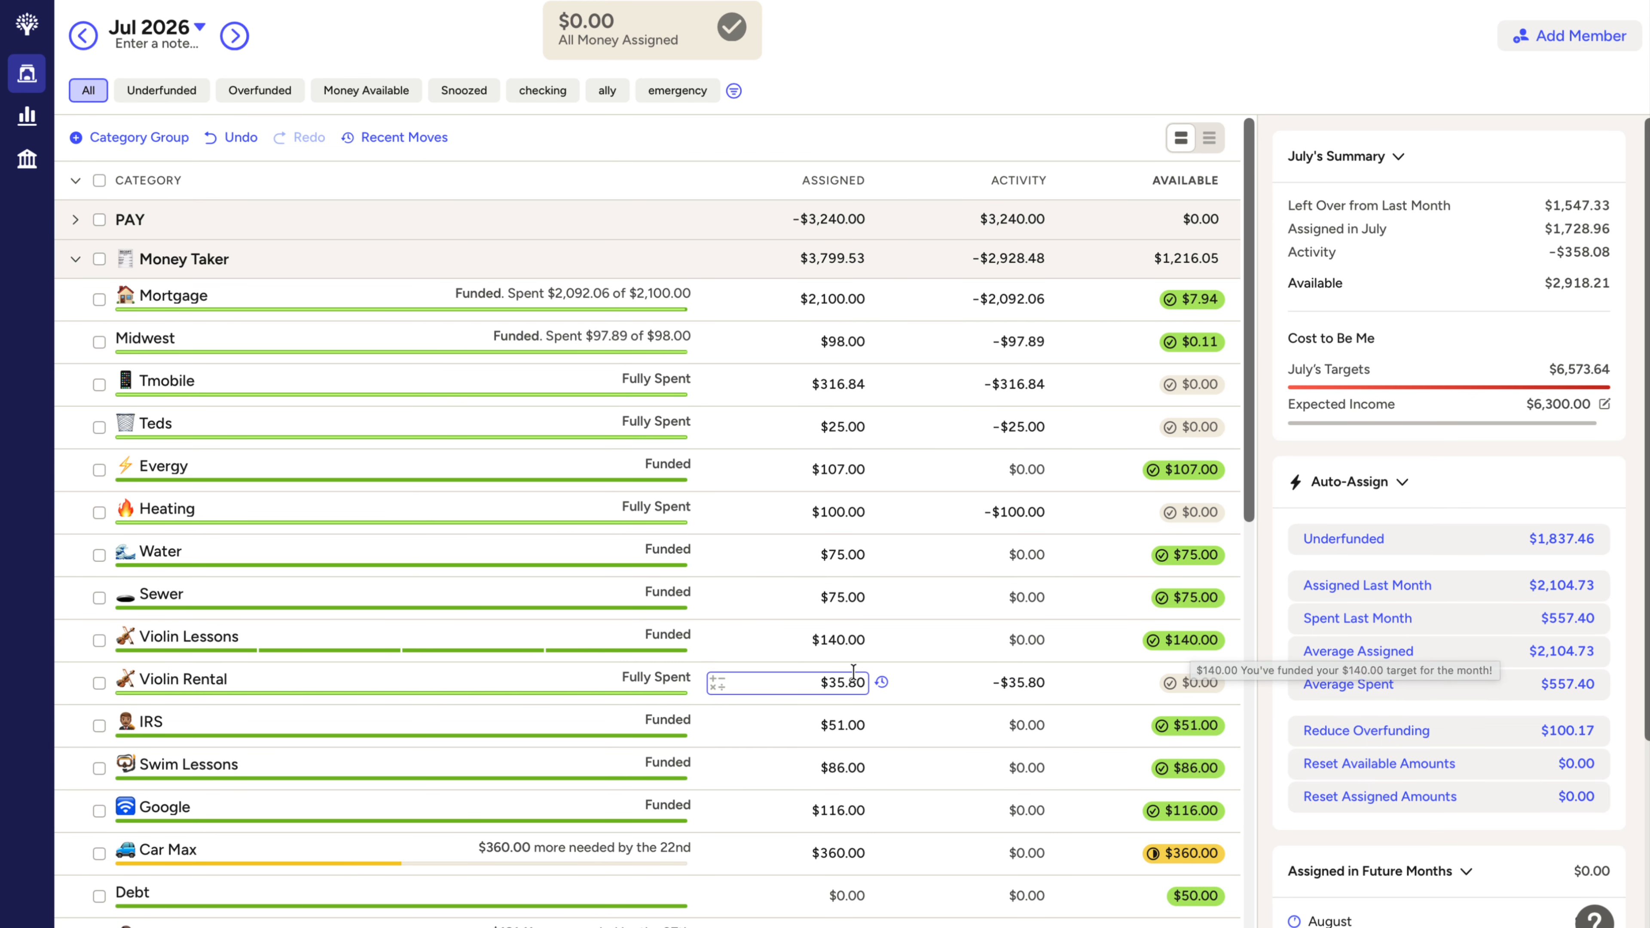
Step: Collapse the Money Taker group and expand Crumb Snatchers to review the funding of its categories
click(76, 260)
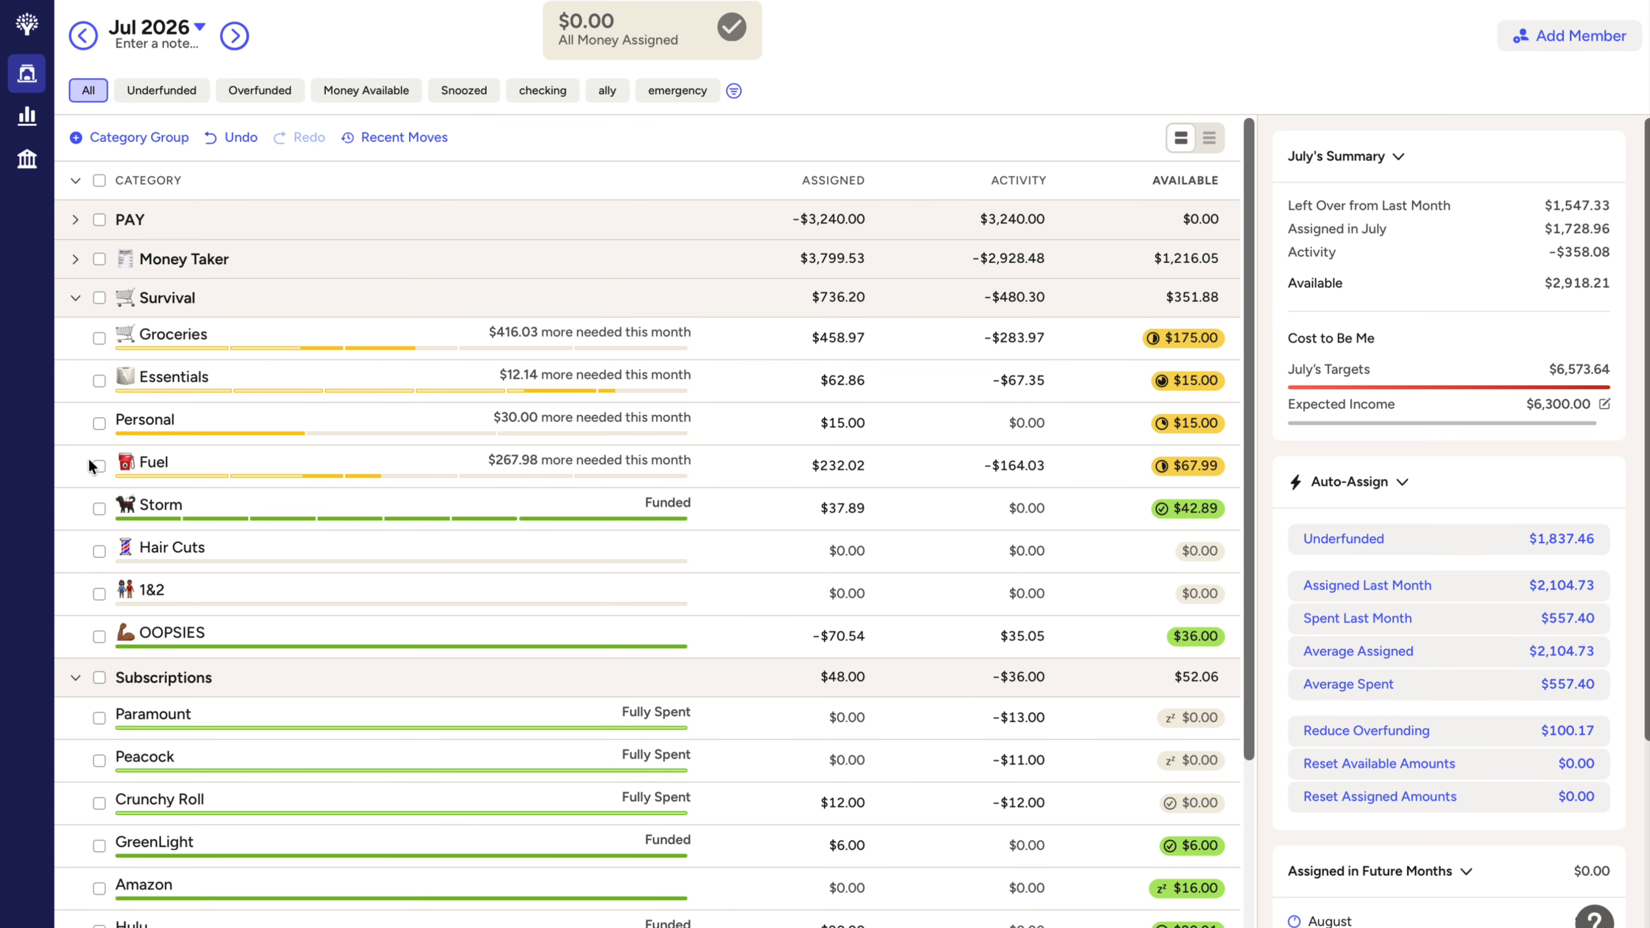
scroll(313, 465, down, 5)
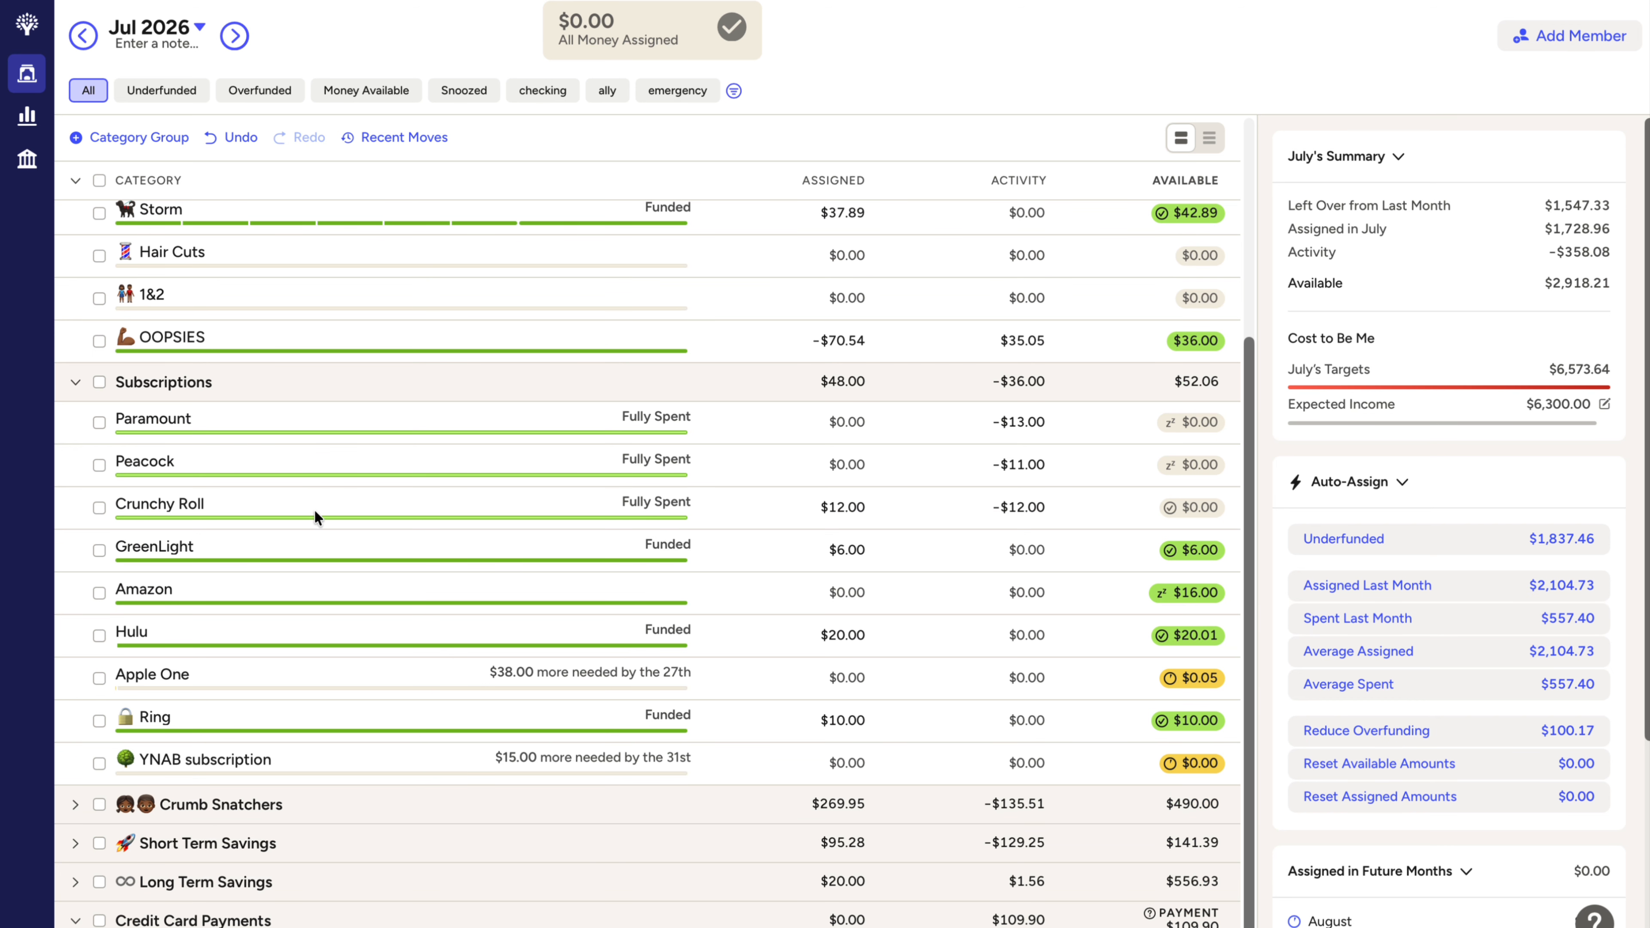
click(75, 805)
scroll(287, 770, up, 5)
scroll(306, 741, down, 10)
scroll(324, 682, down, 3)
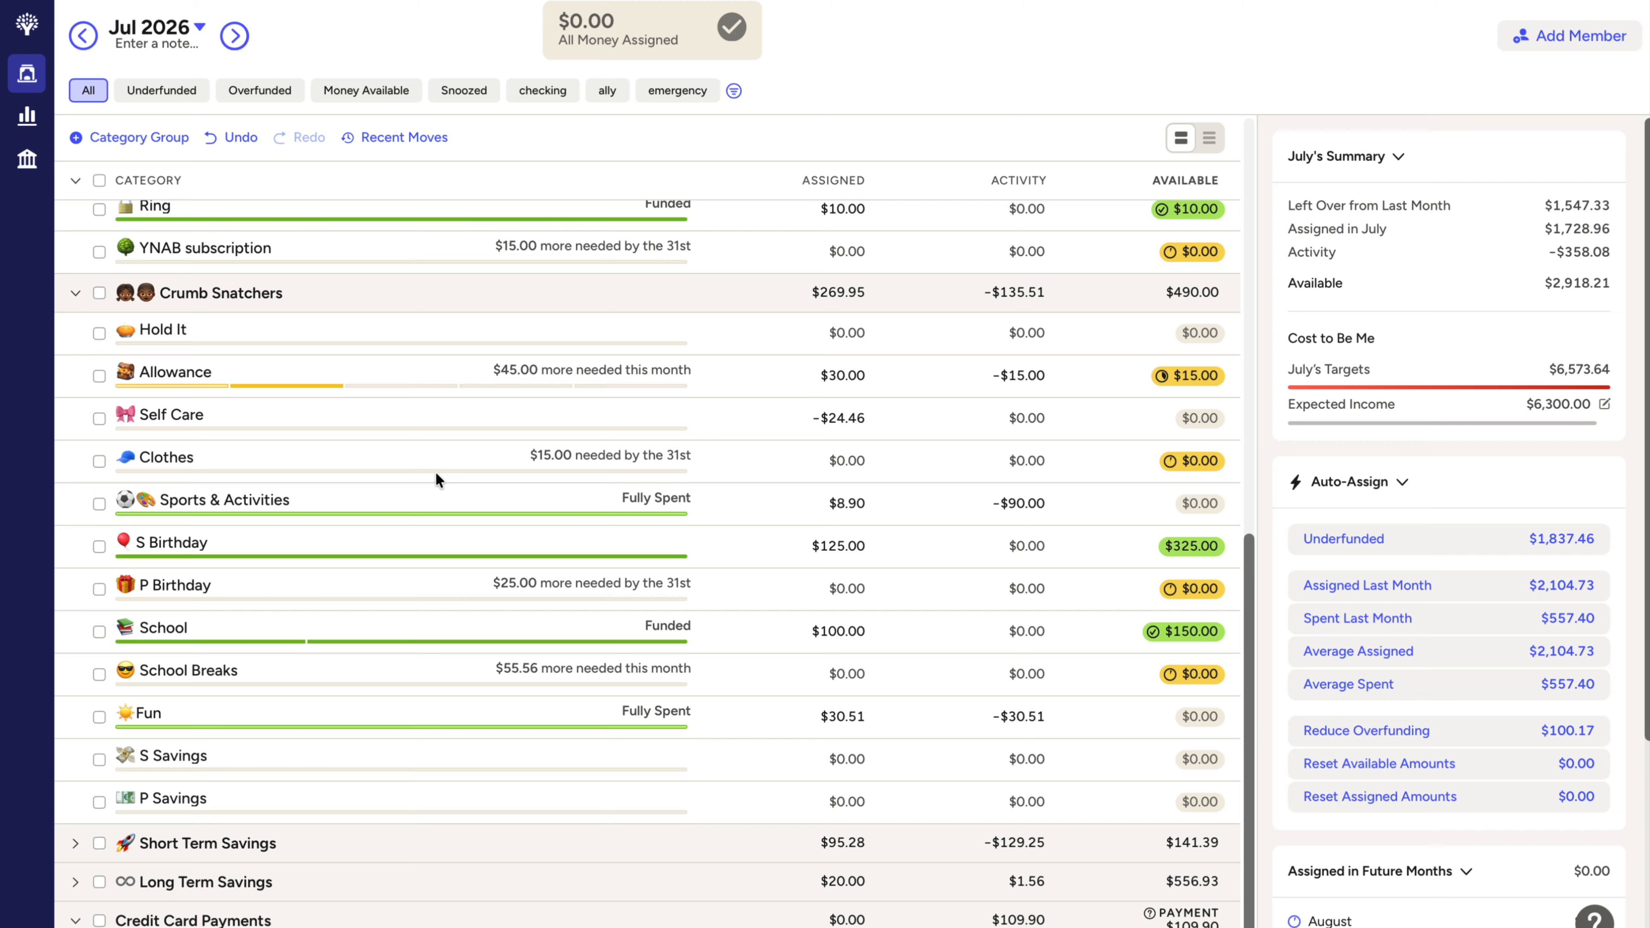
click(852, 555)
key(Return)
click(708, 499)
scroll(851, 390, up, 10)
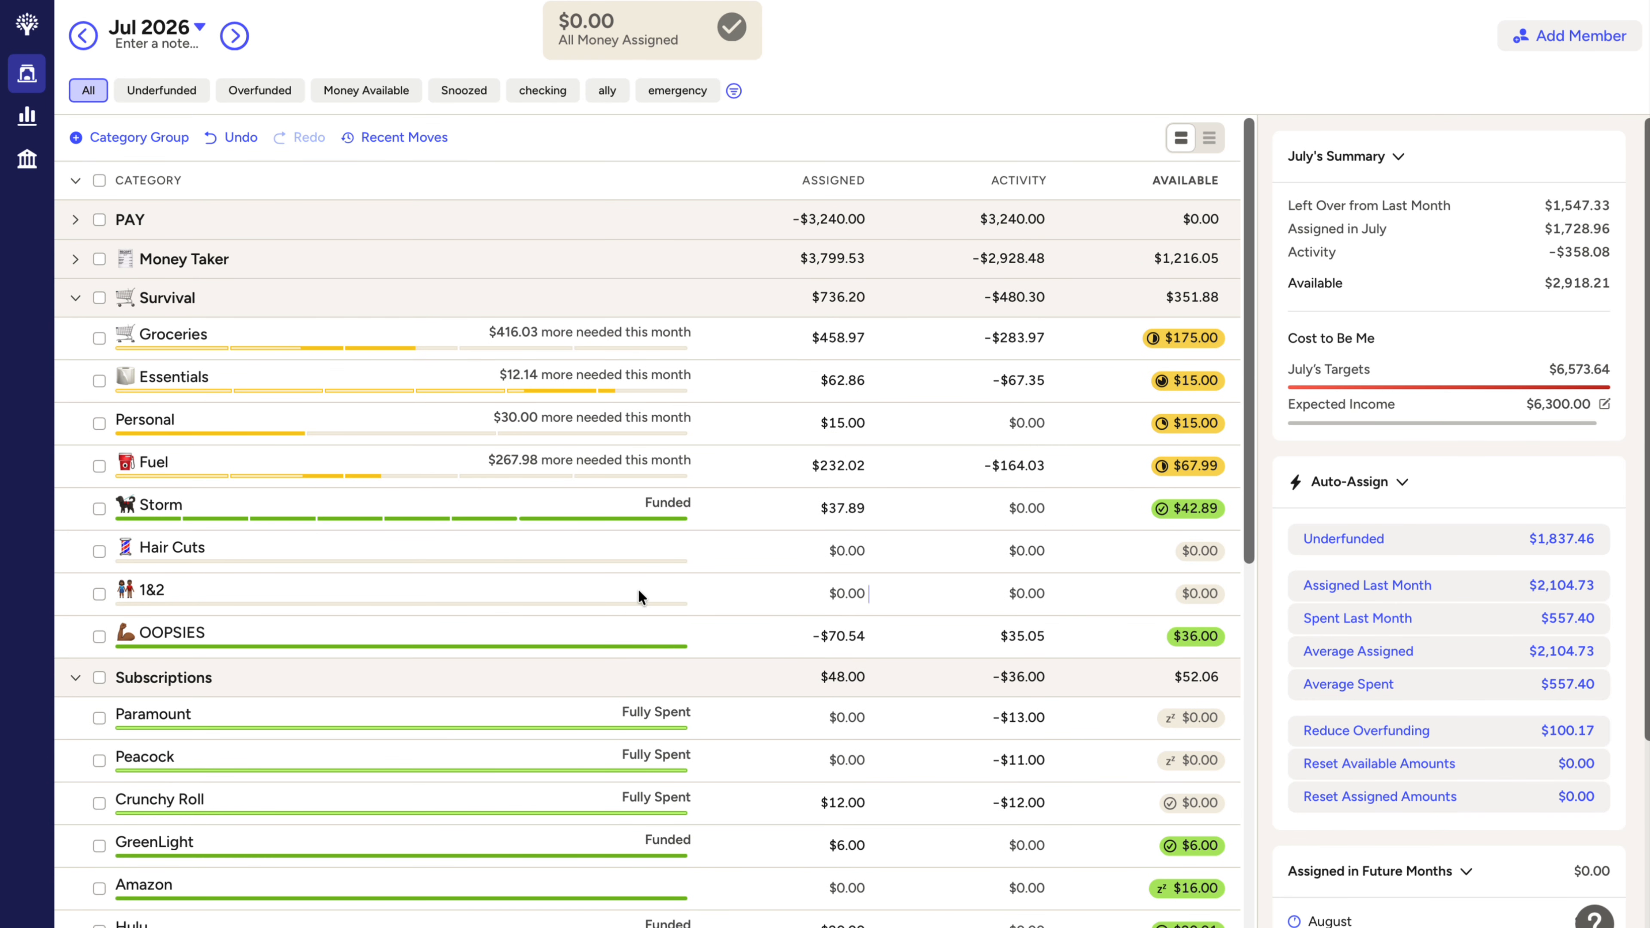
Step: Expand the Money Taker group and move the $140 available in Violin Lessons to Ready to Assign
click(76, 259)
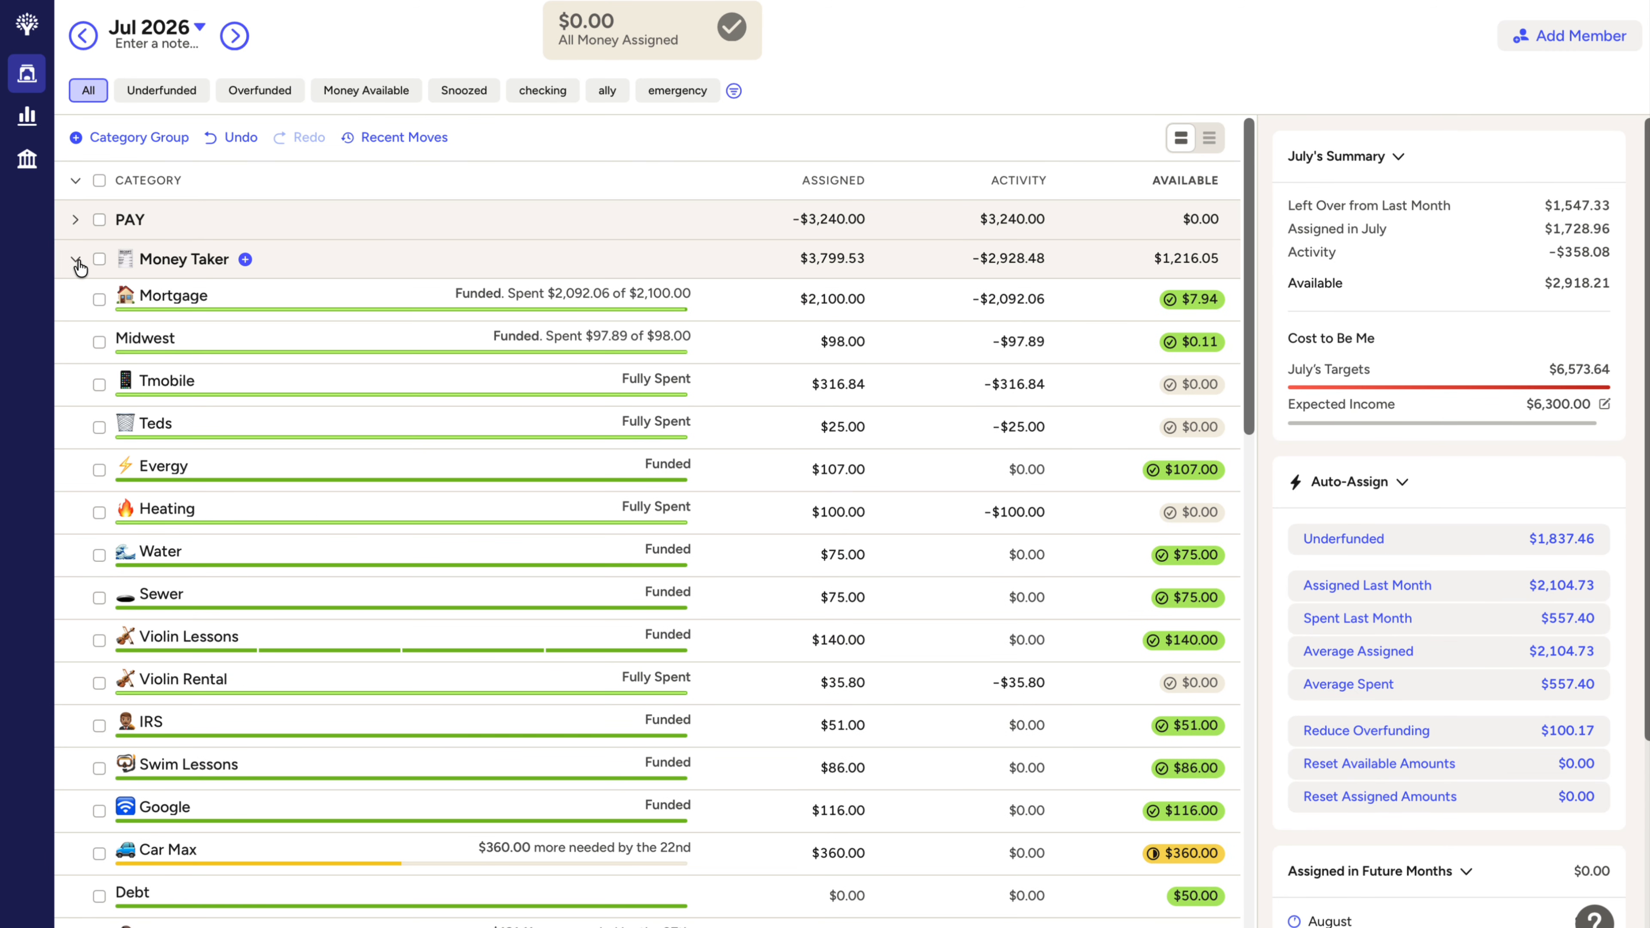
click(1170, 642)
click(1114, 789)
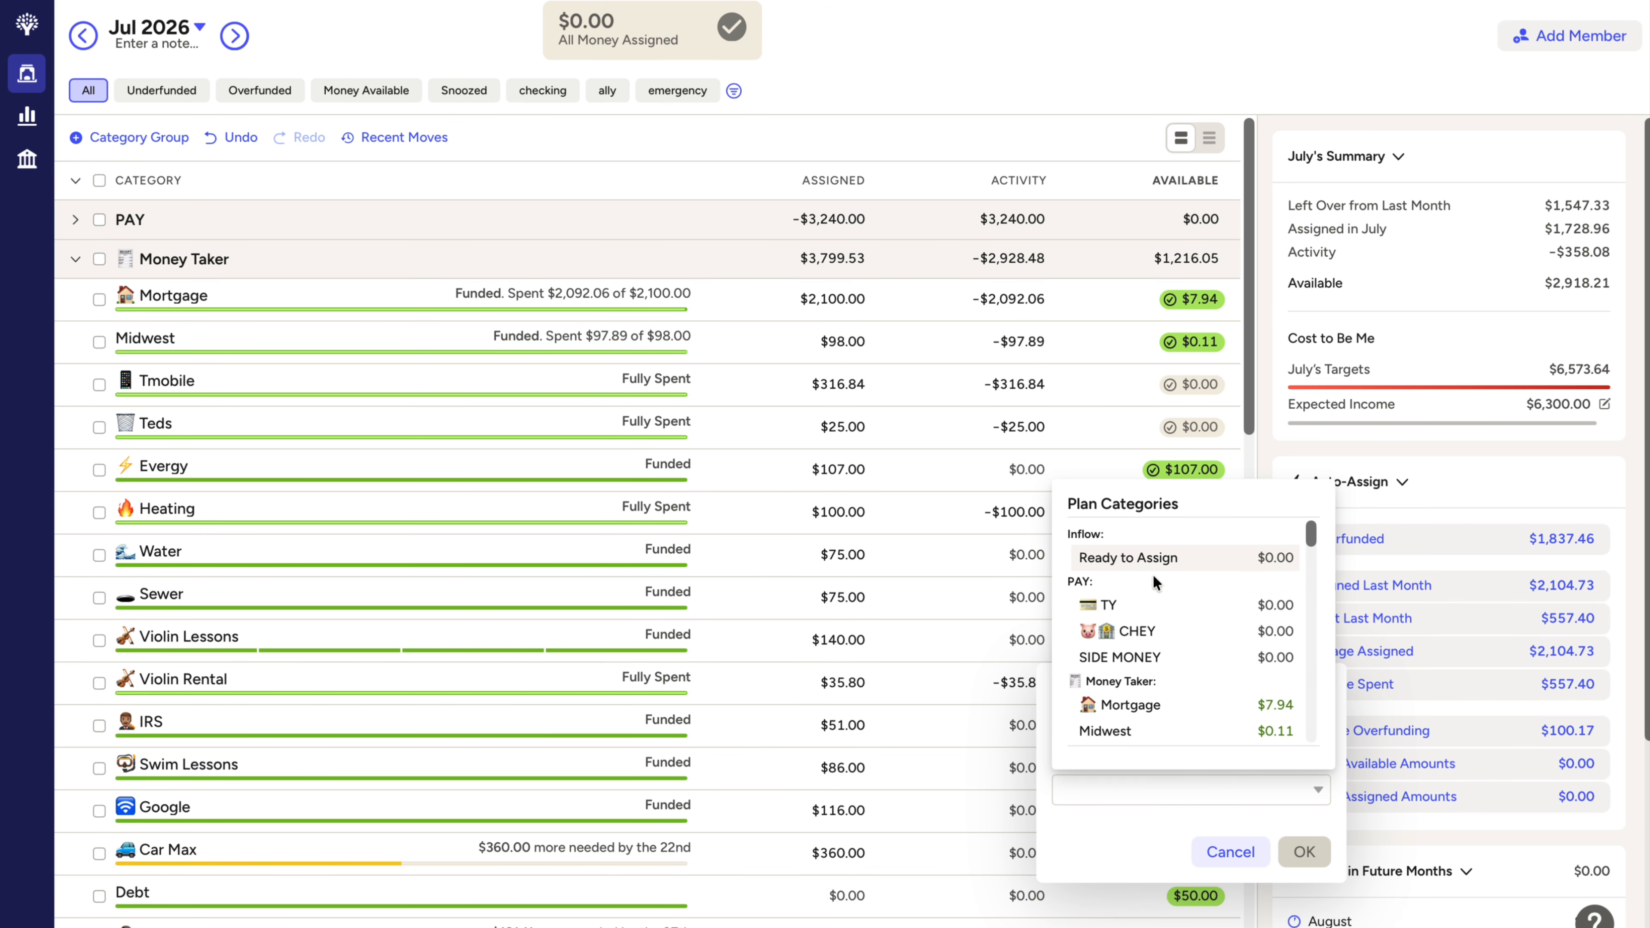
click(1153, 560)
click(1304, 852)
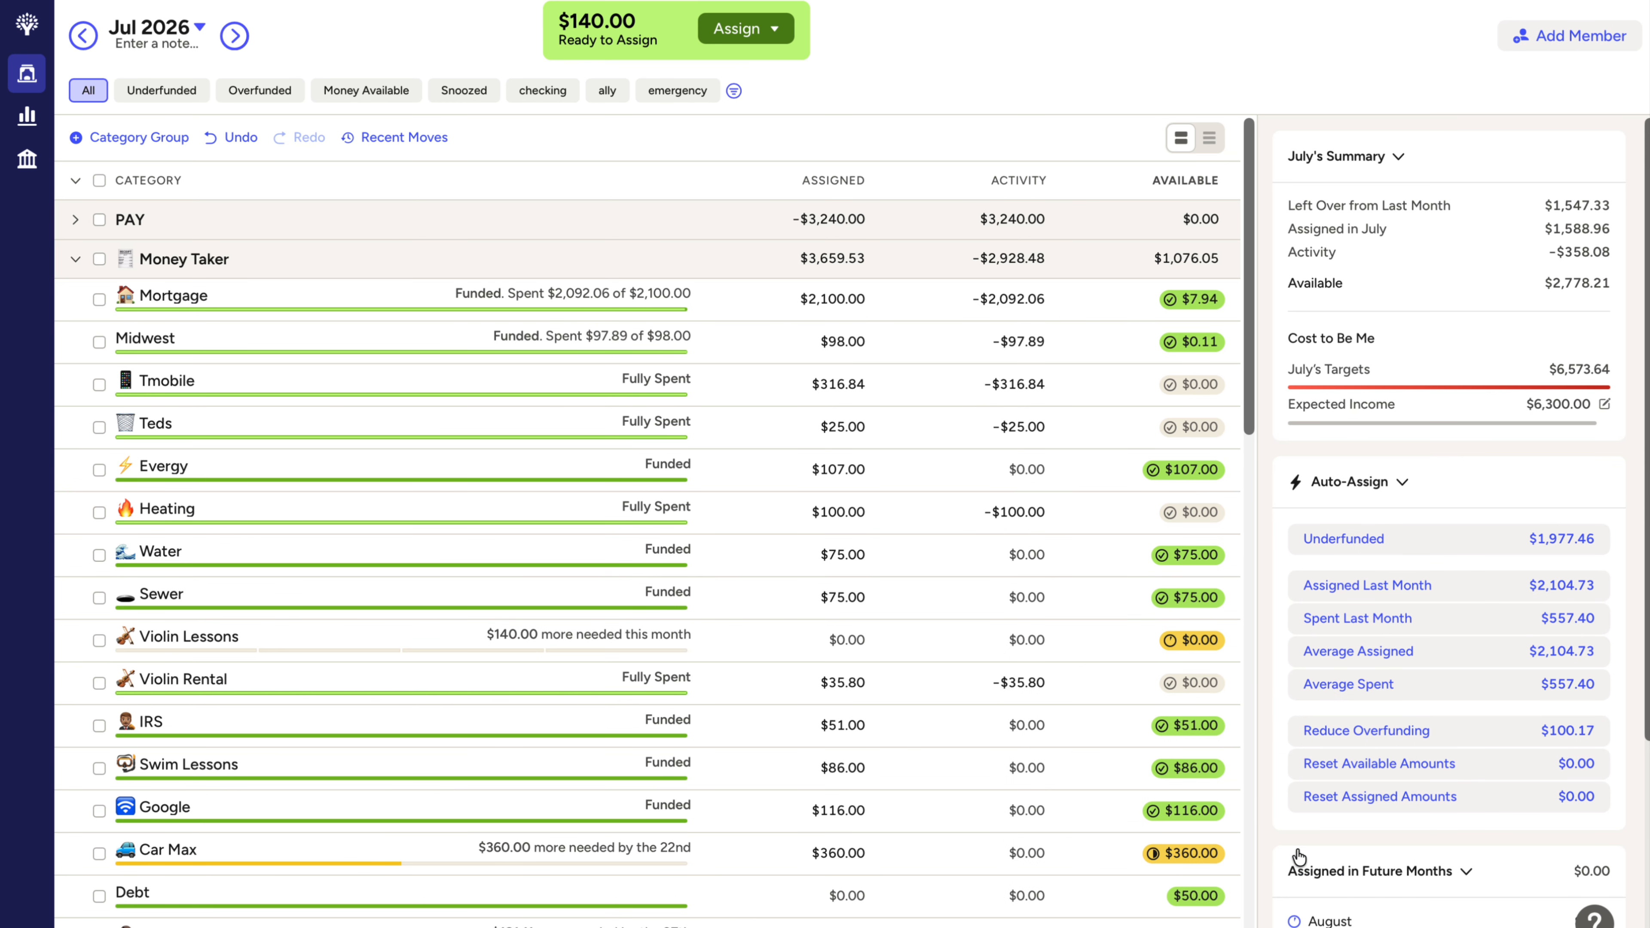
Step: Snooze the Violin Lessons target for this month, and collapse the Money Taker group
click(322, 632)
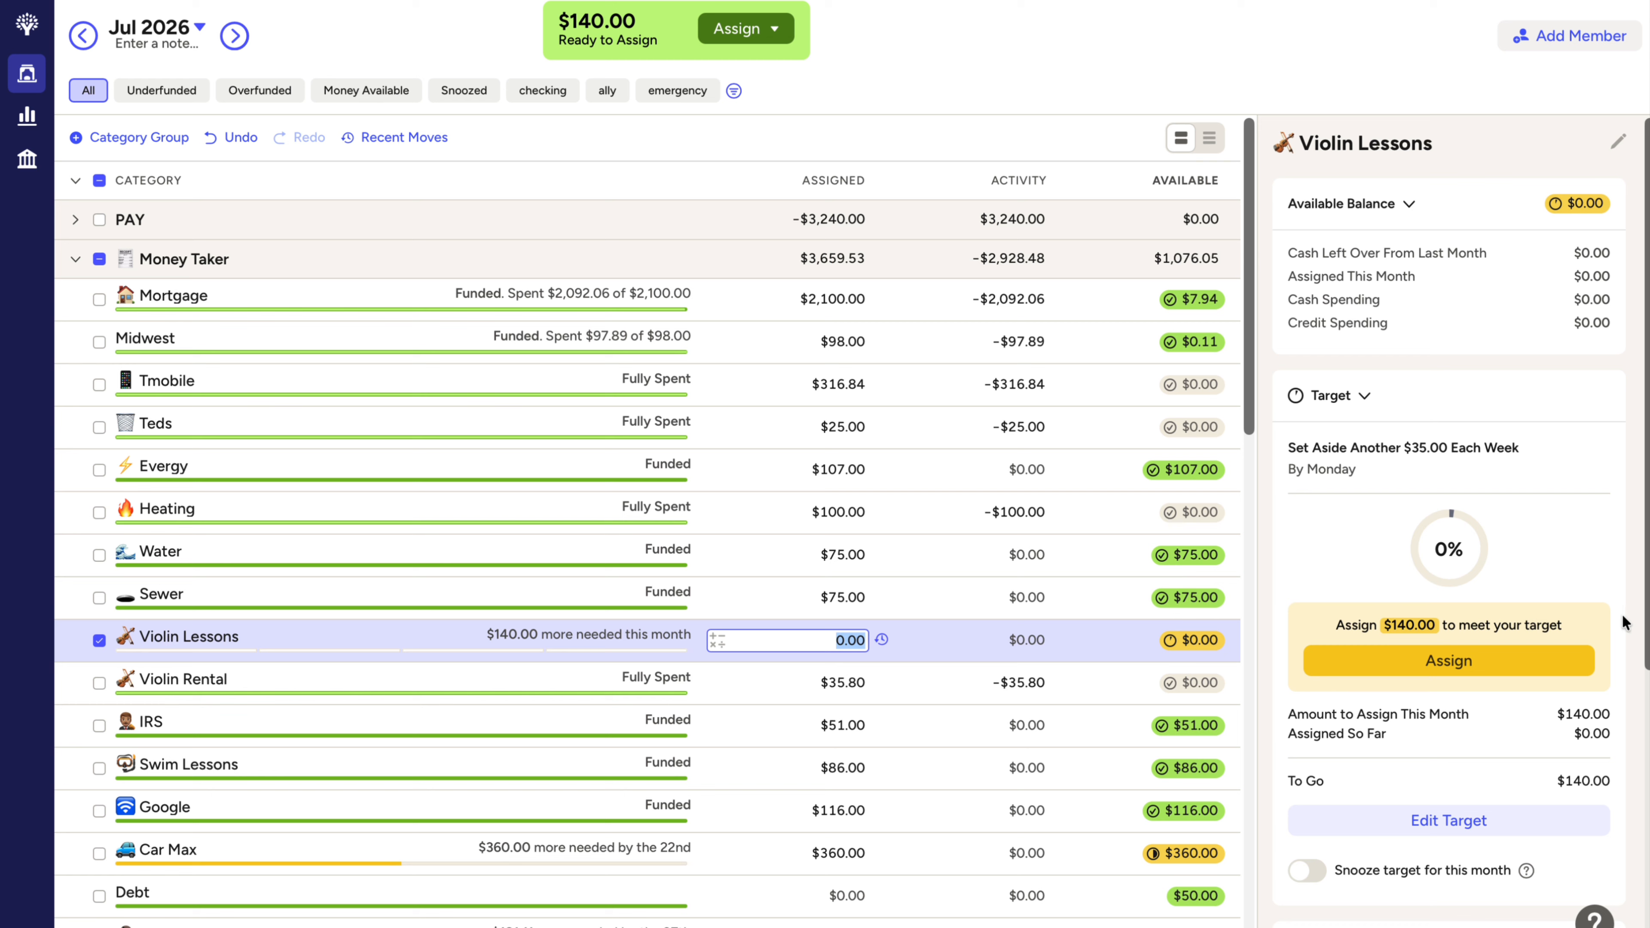
scroll(1646, 651, down, 1)
scroll(1646, 652, down, 6)
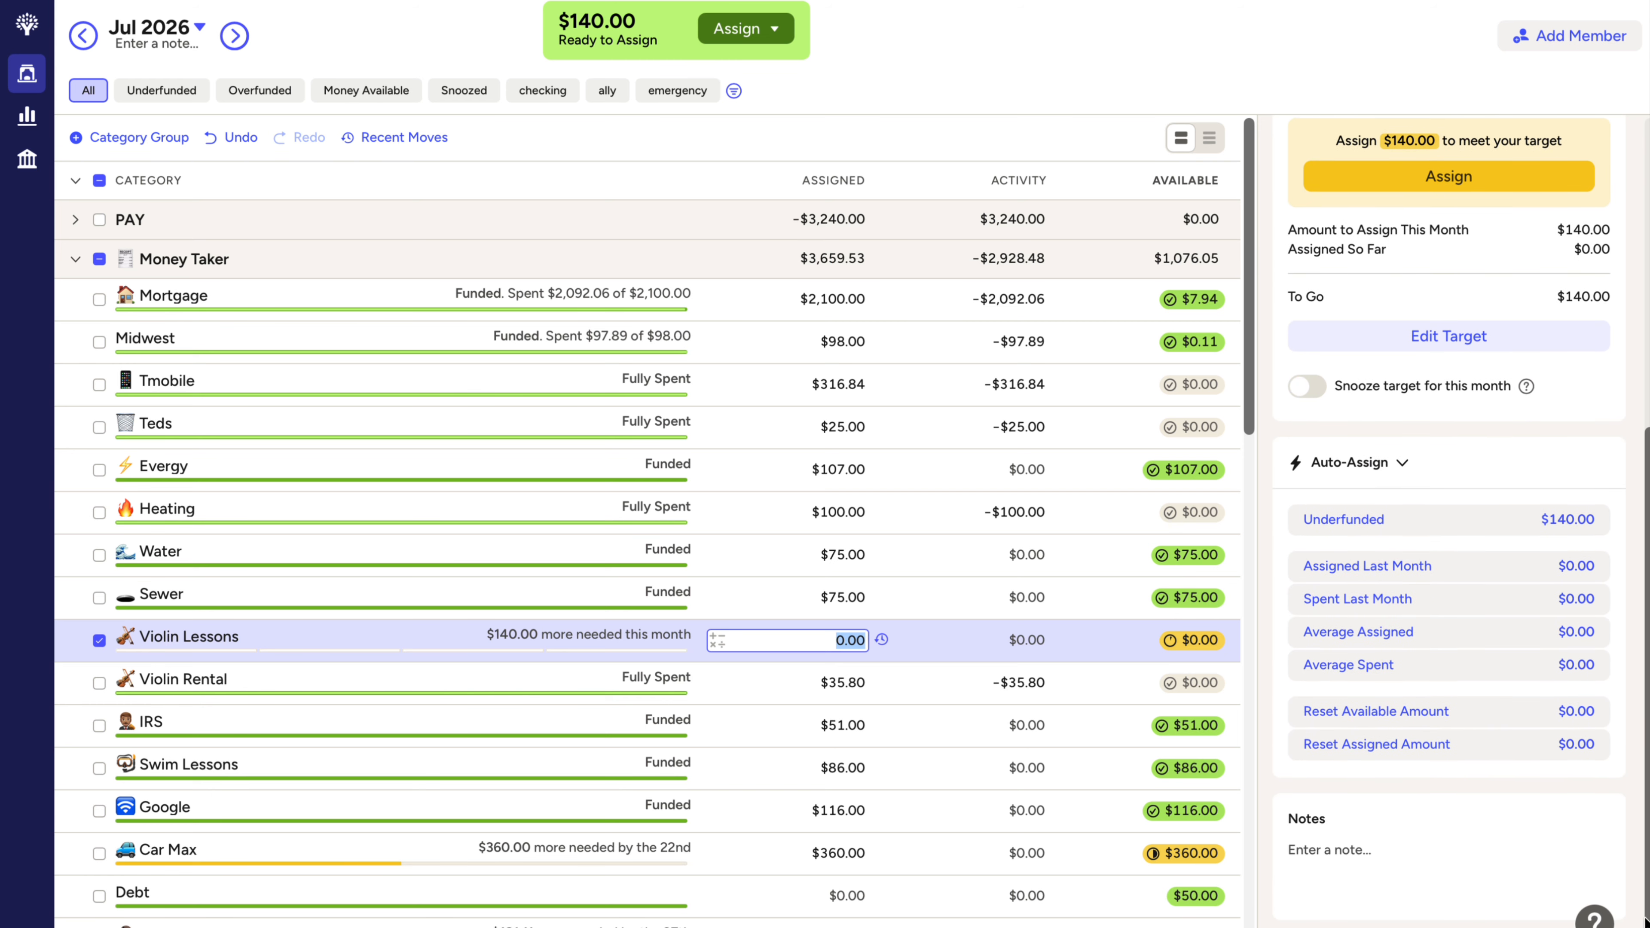
scroll(1647, 652, up, 5)
scroll(1646, 652, up, 2)
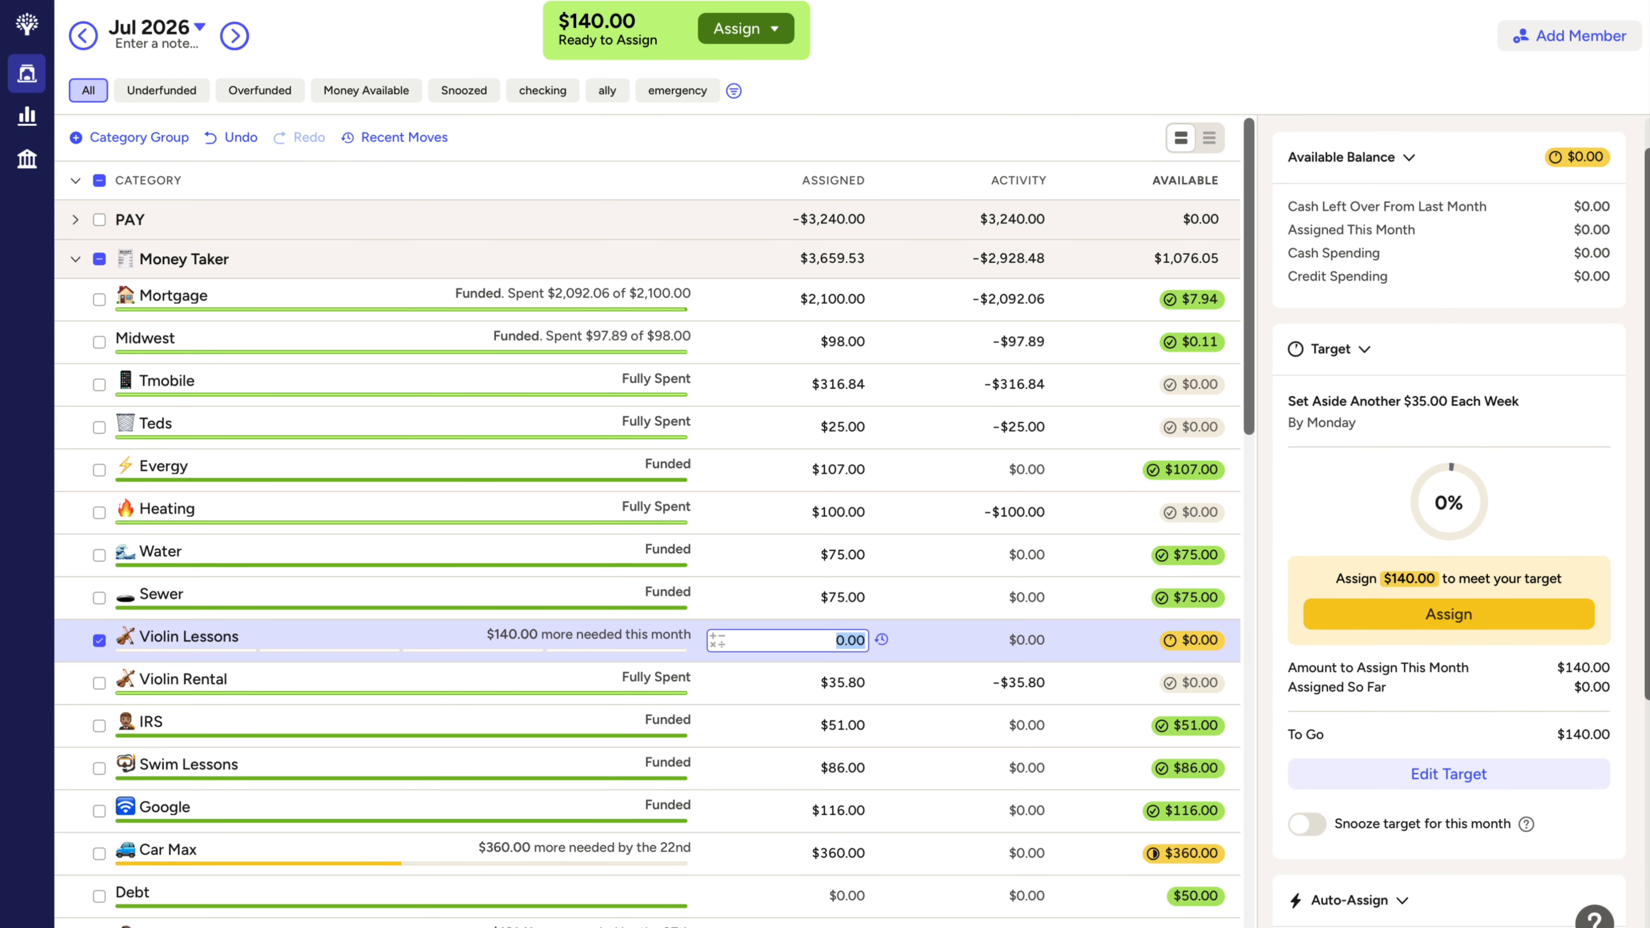
click(1307, 824)
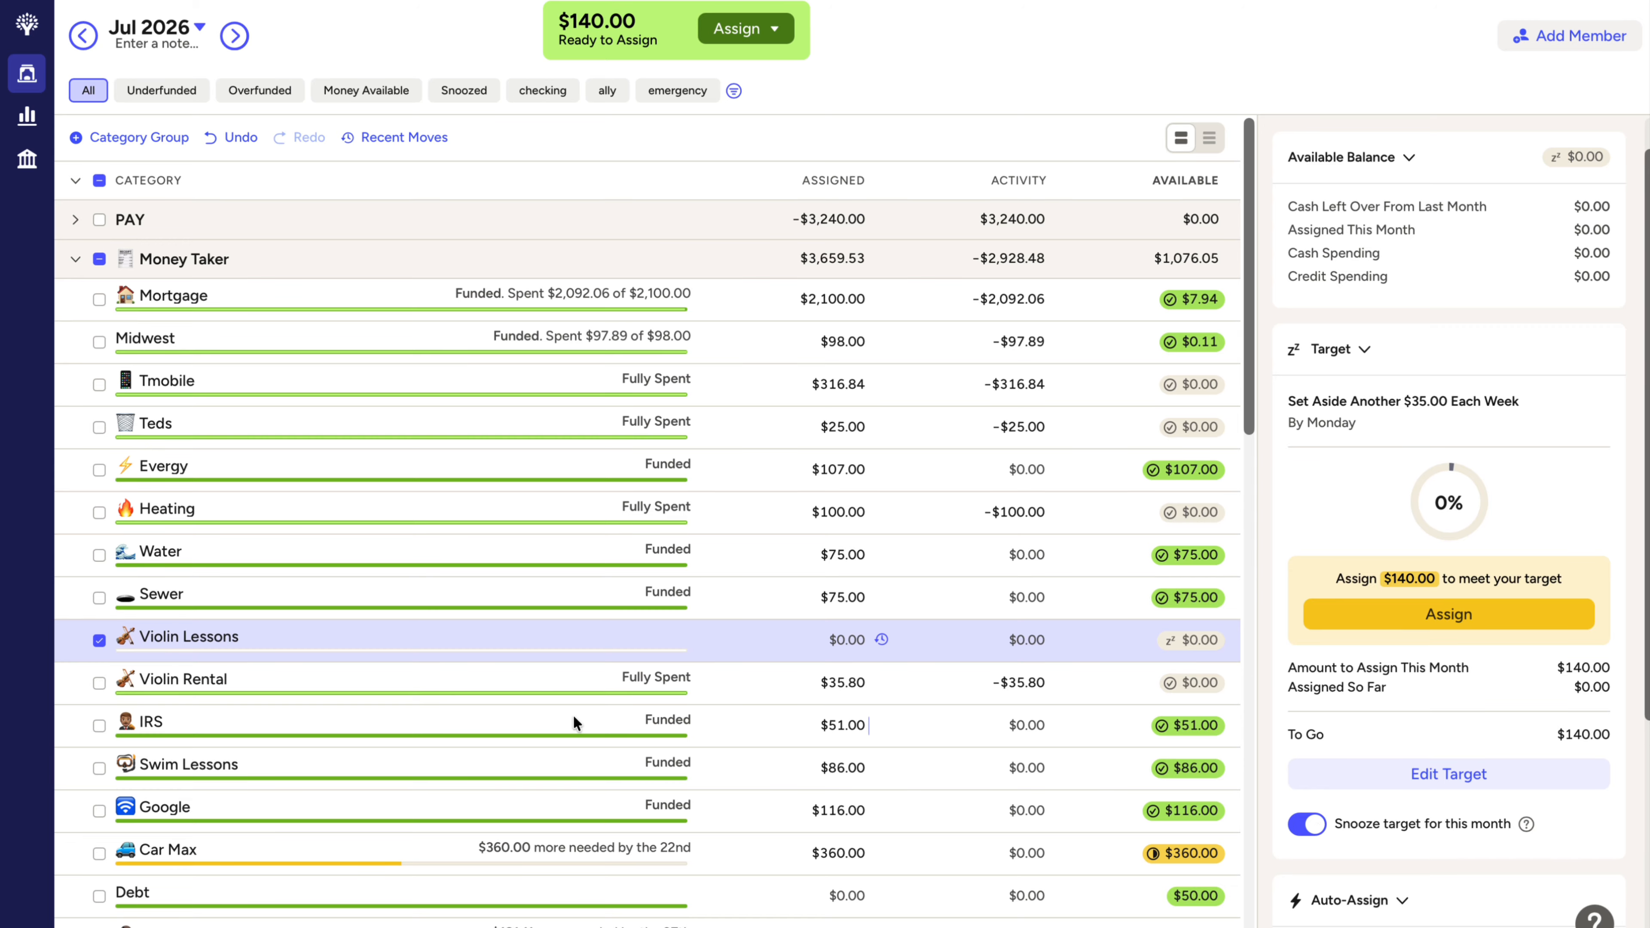
click(567, 676)
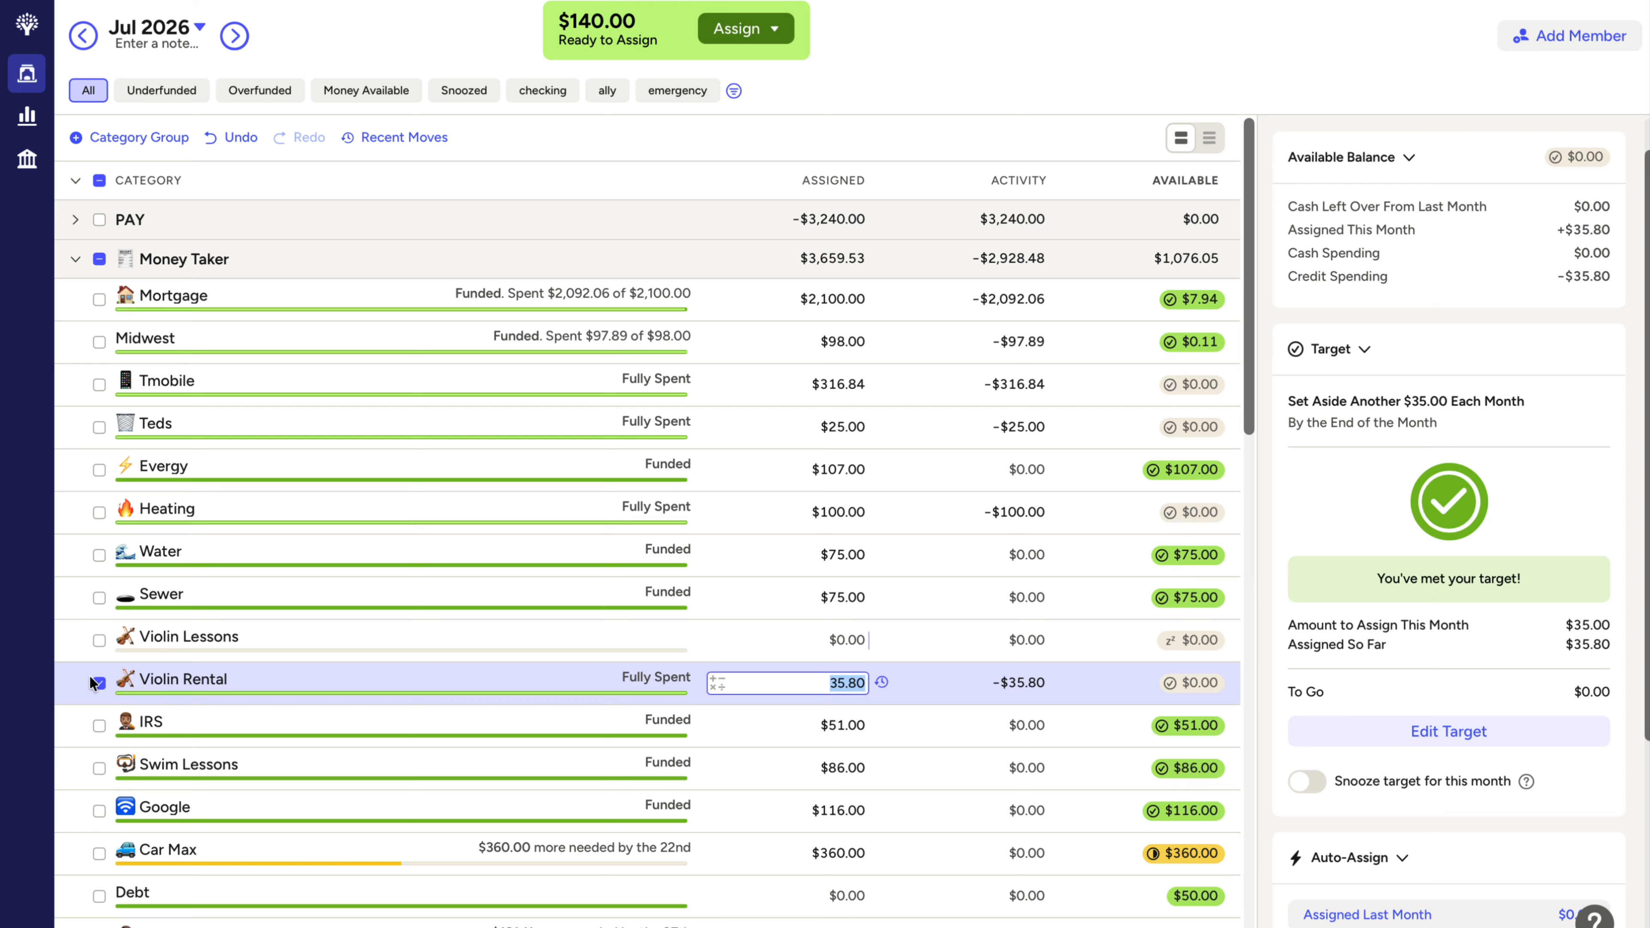
click(98, 683)
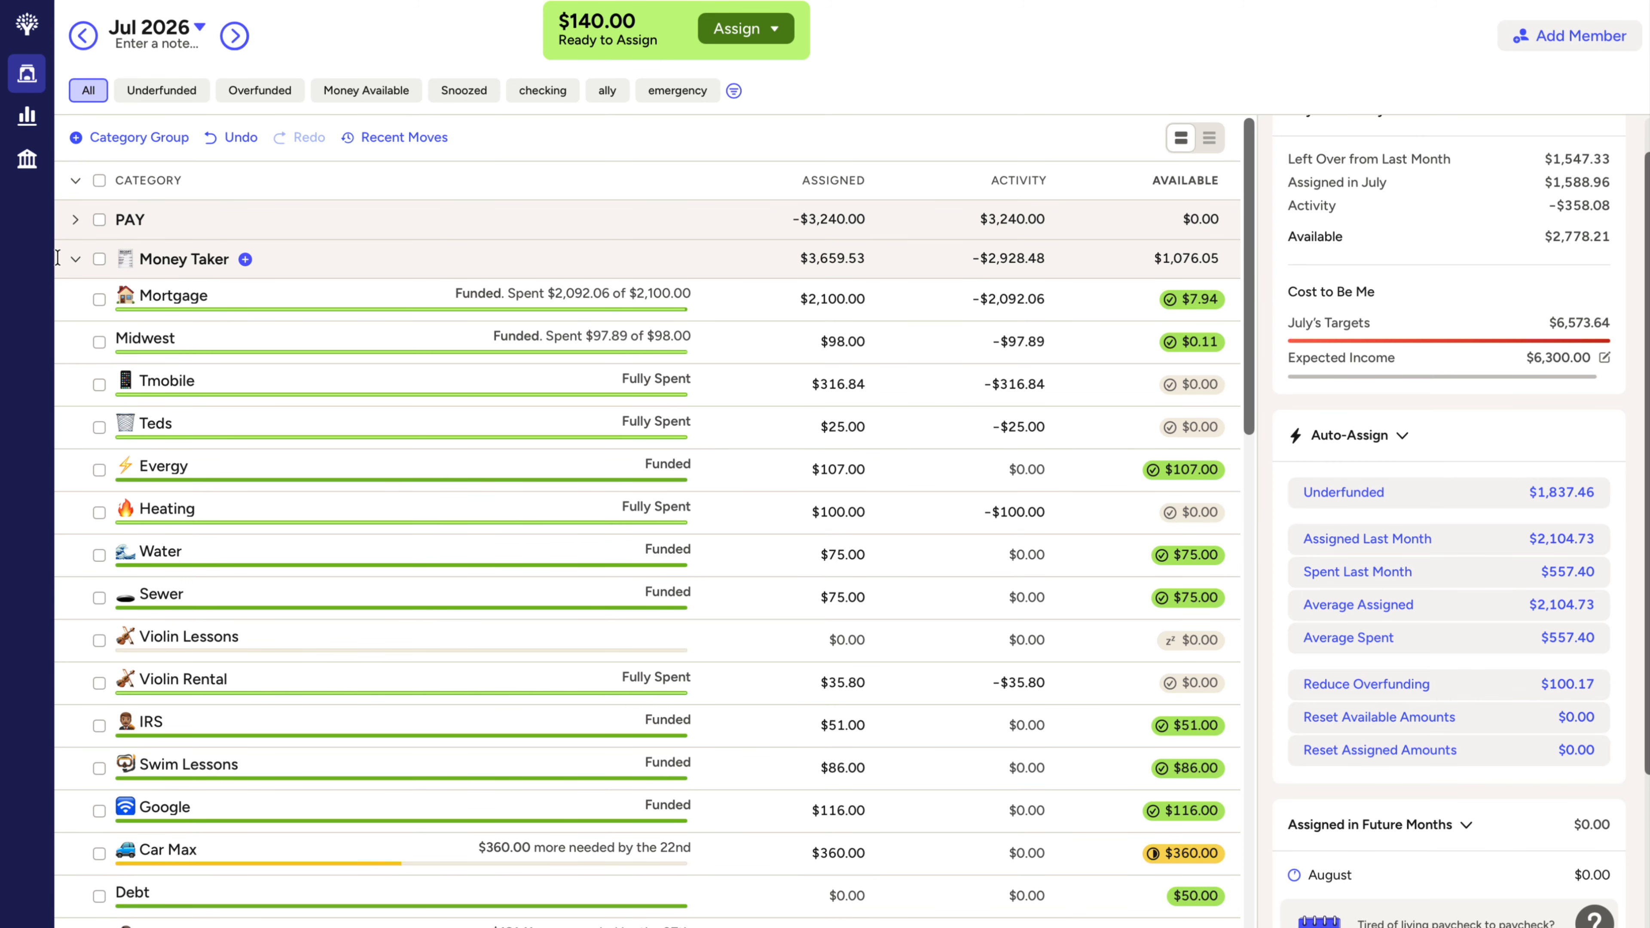
click(74, 259)
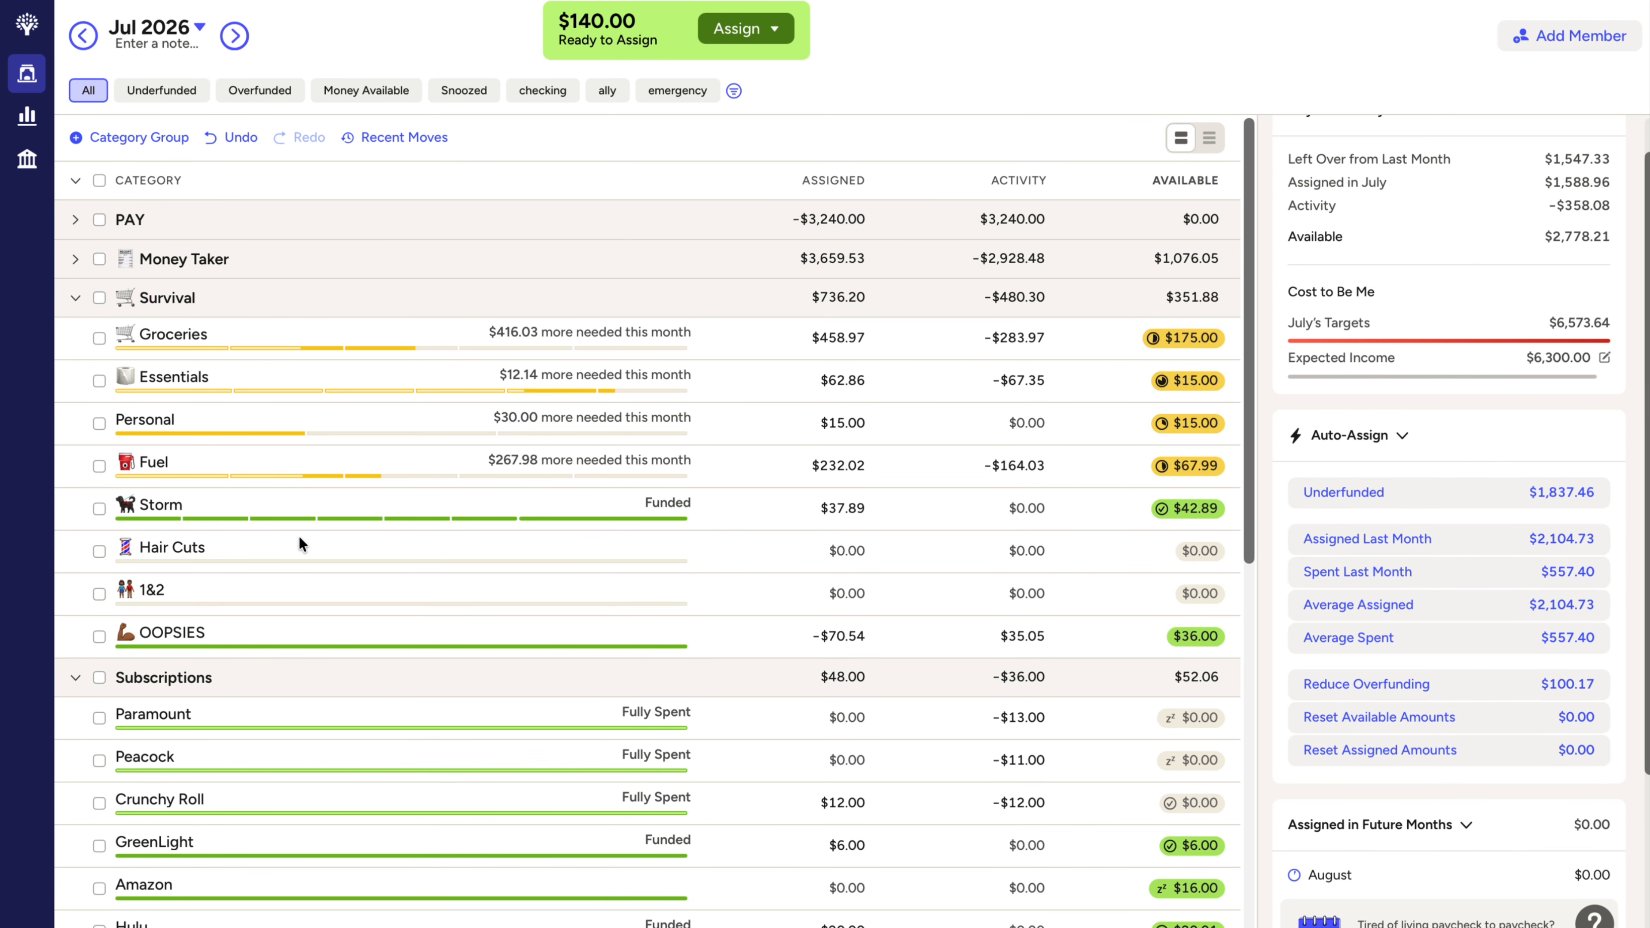
Step: Assign $100 to Hold It in the Crumb Snatchers group, and collapse the Crumb Snatchers and Subscriptions groups
scroll(298, 535, down, 10)
click(809, 367)
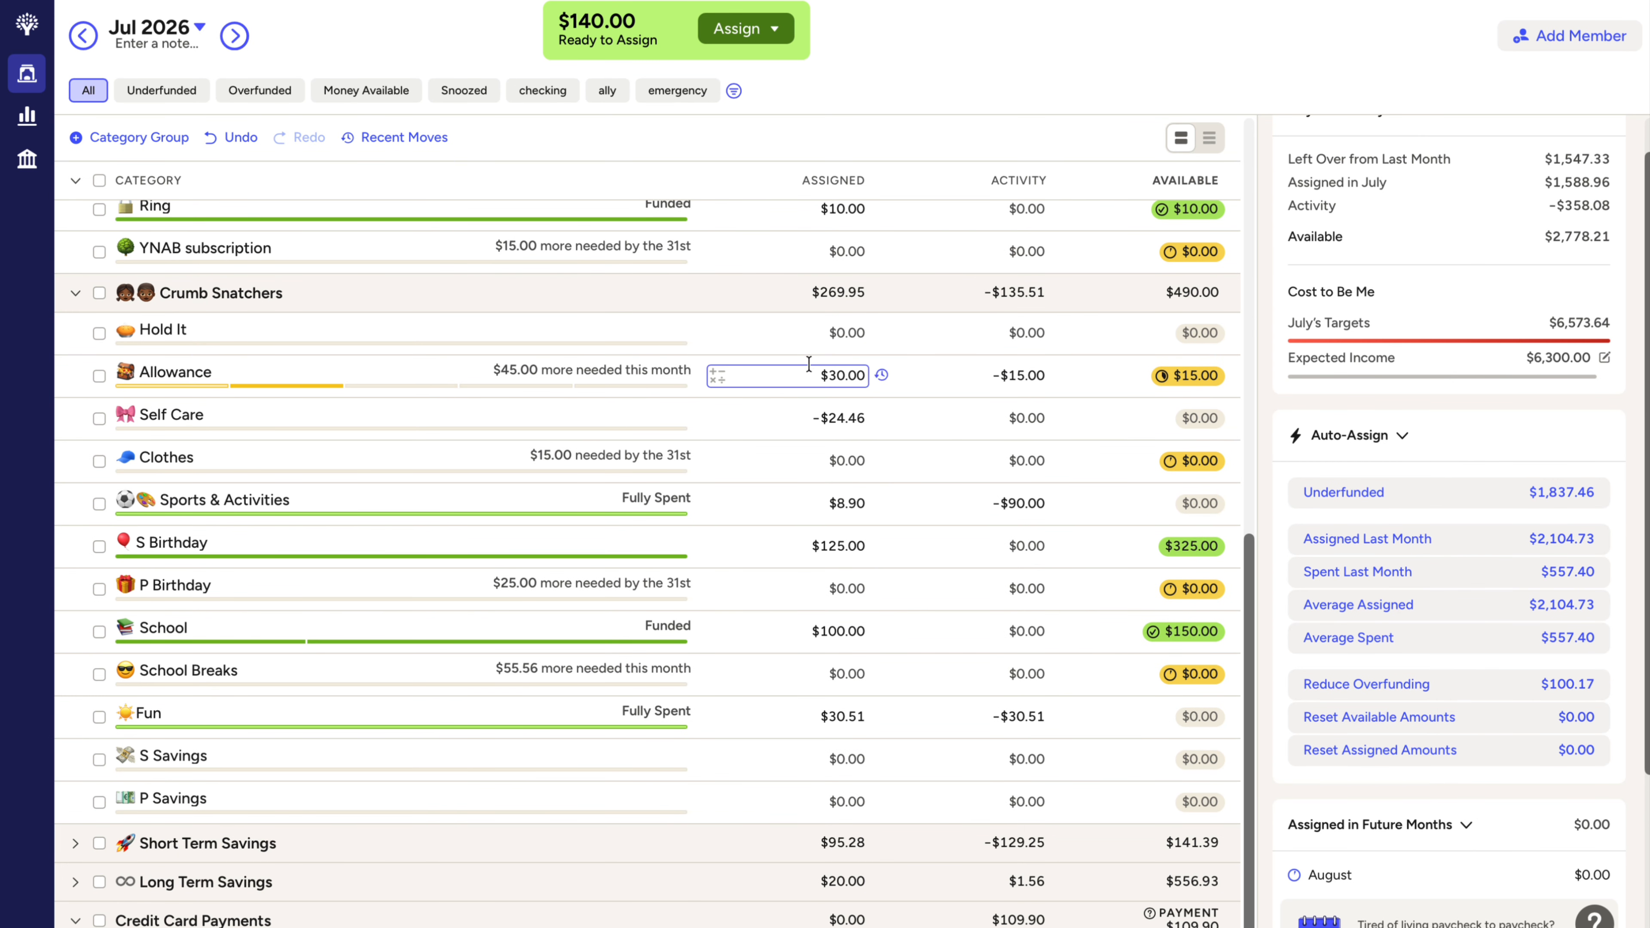
click(838, 332)
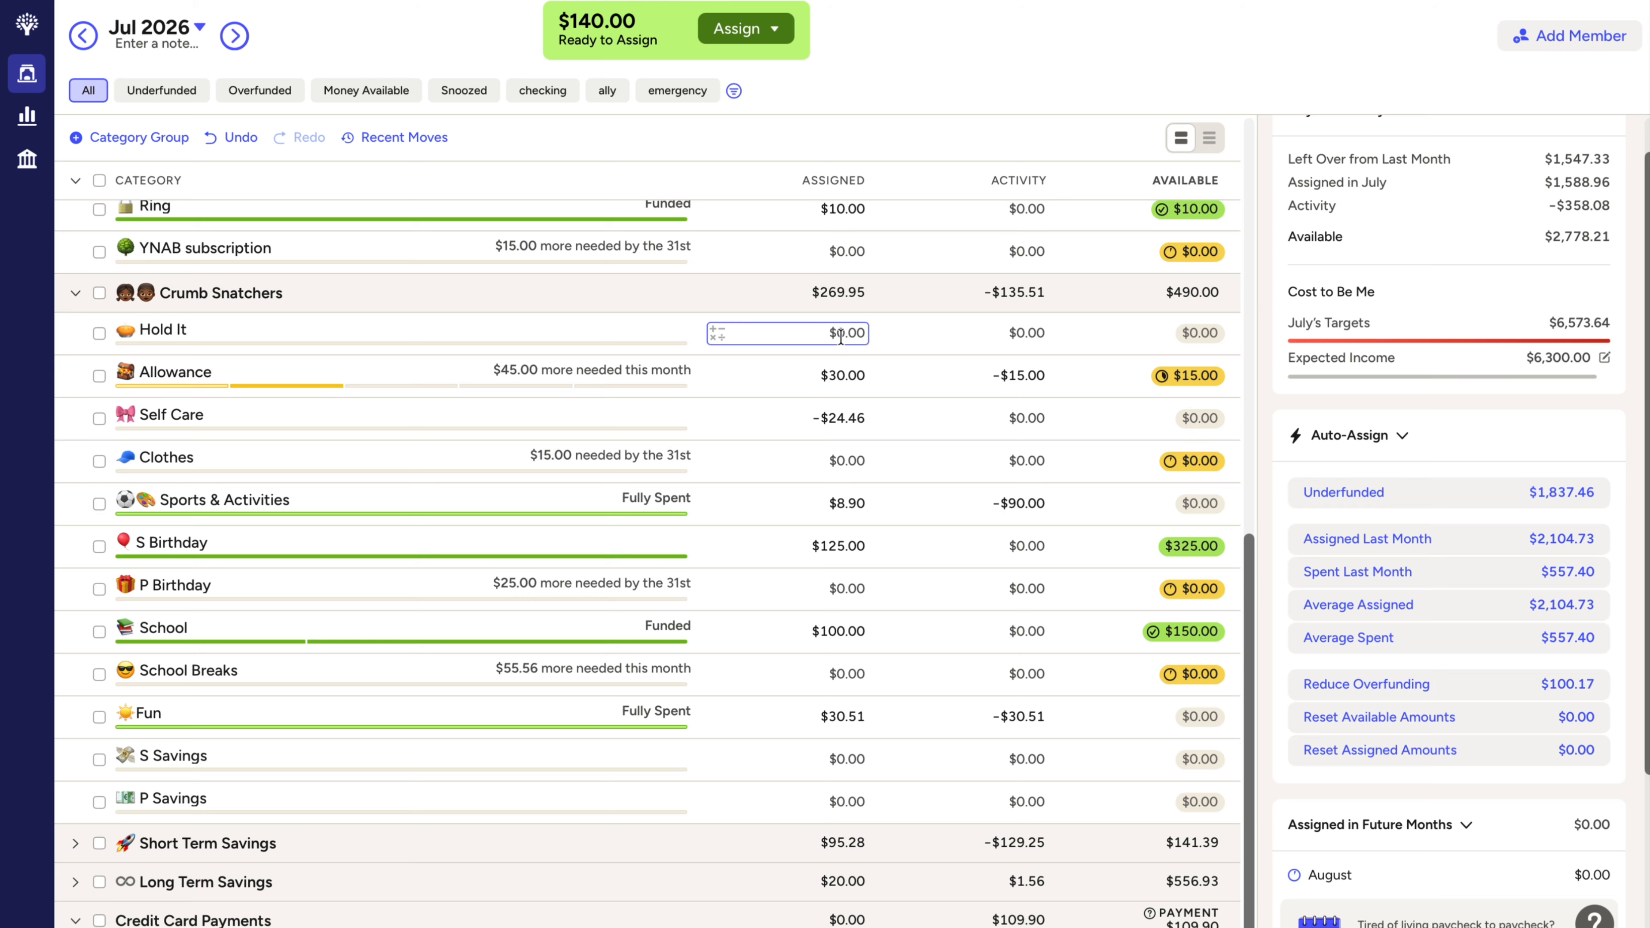
click(712, 333)
text(+1)
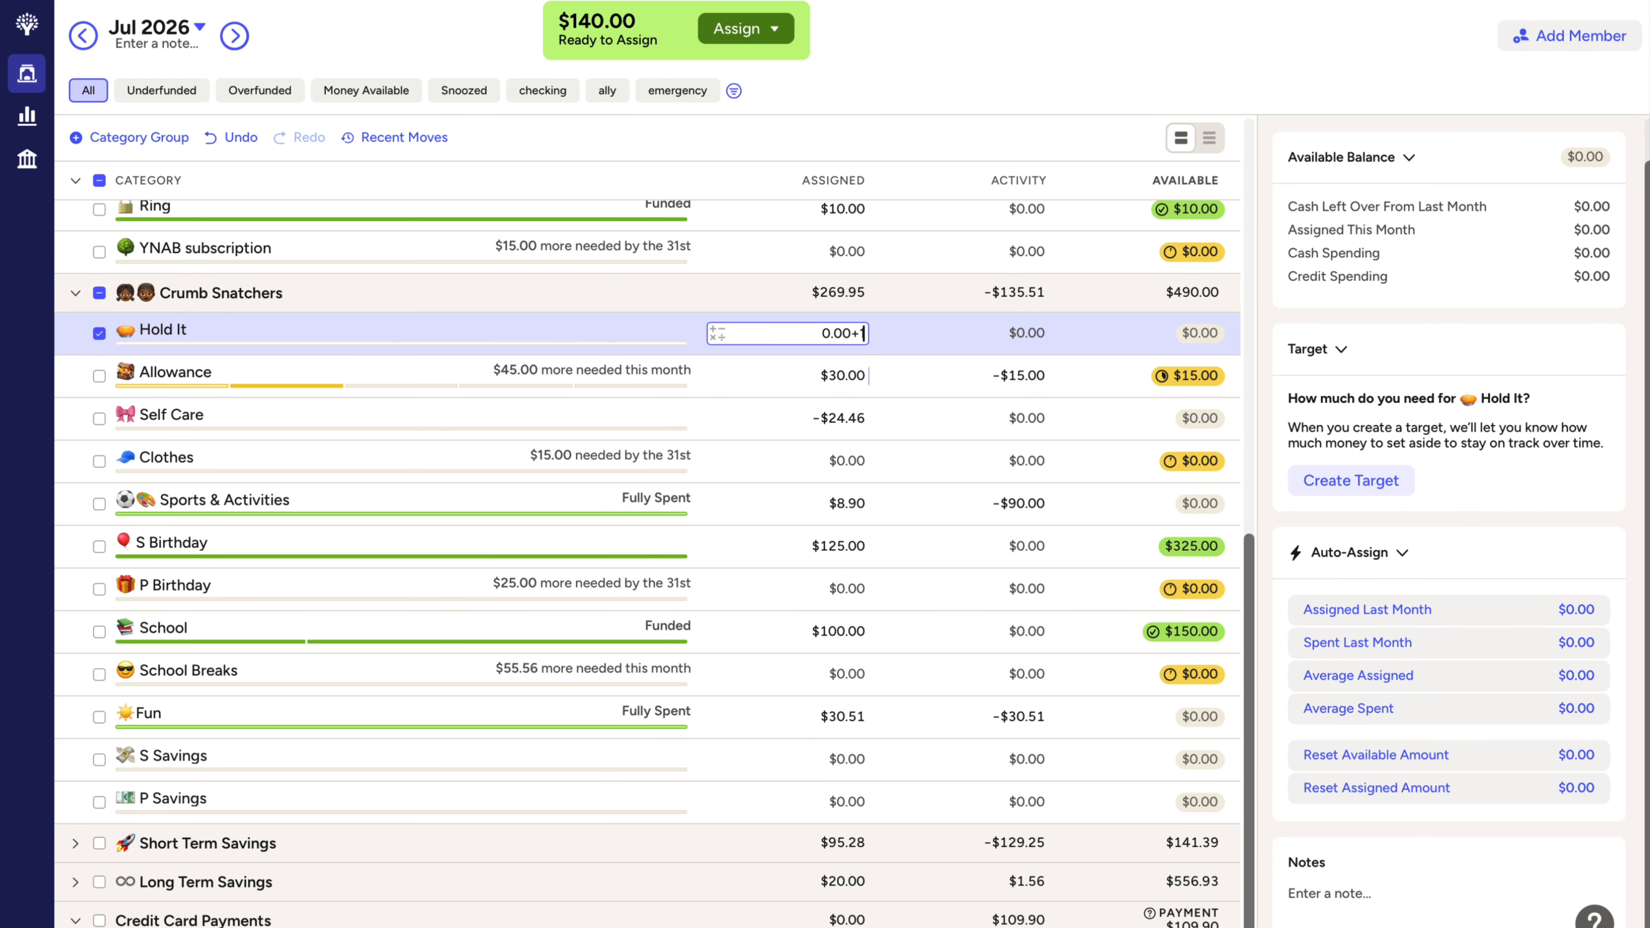
text(00)
key(Return)
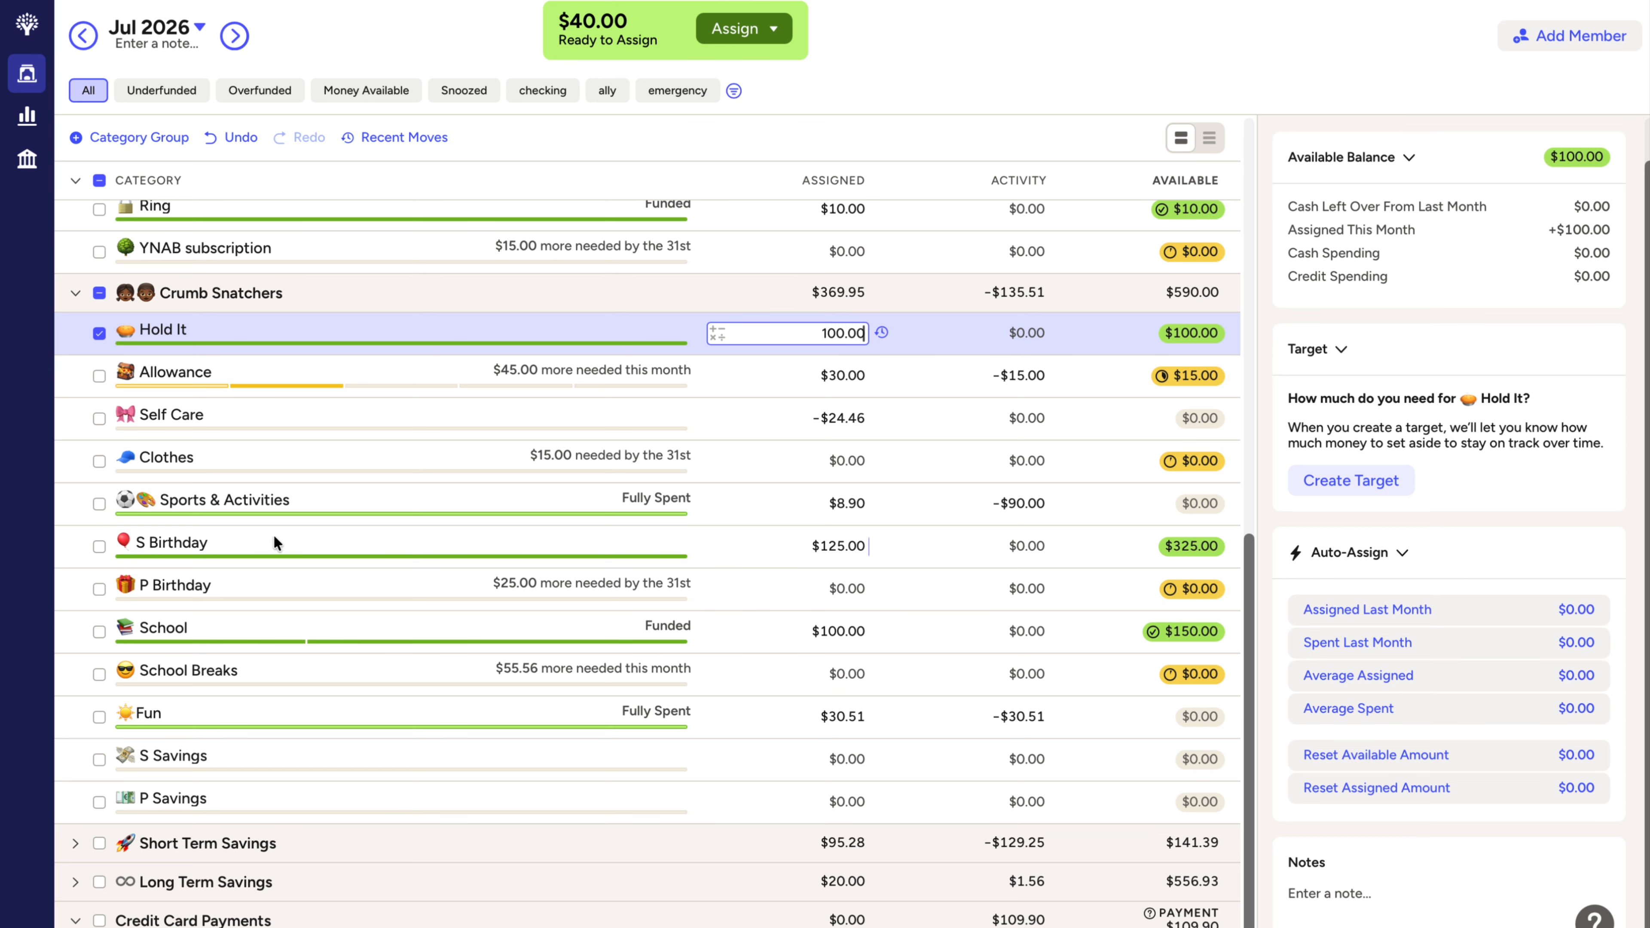
click(99, 333)
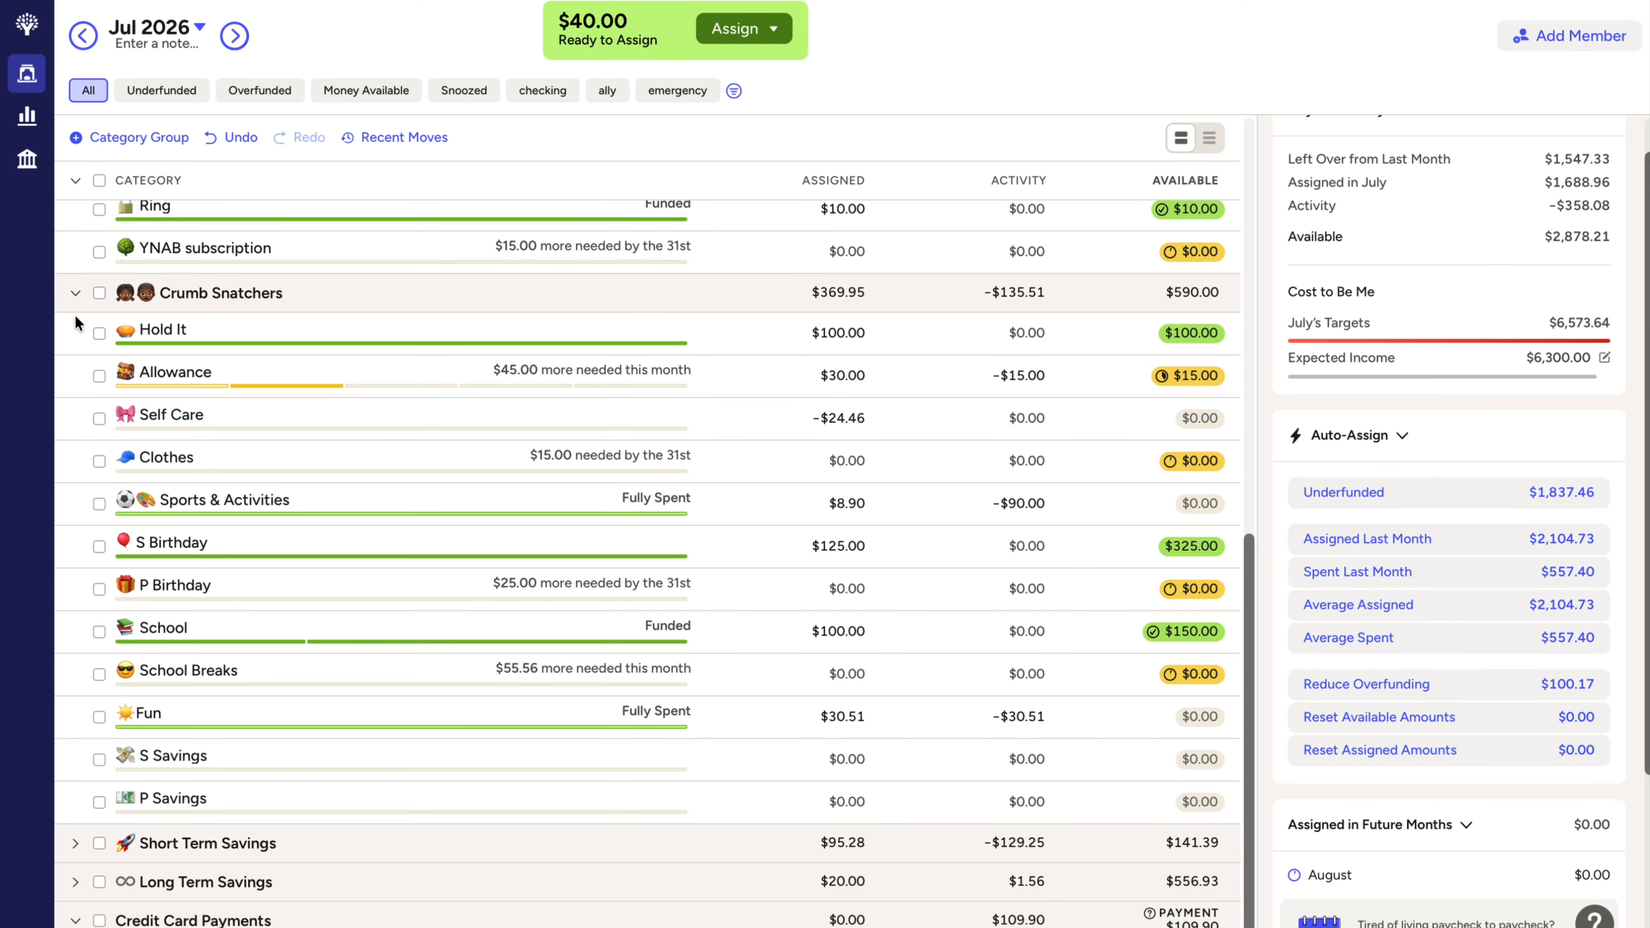
click(77, 293)
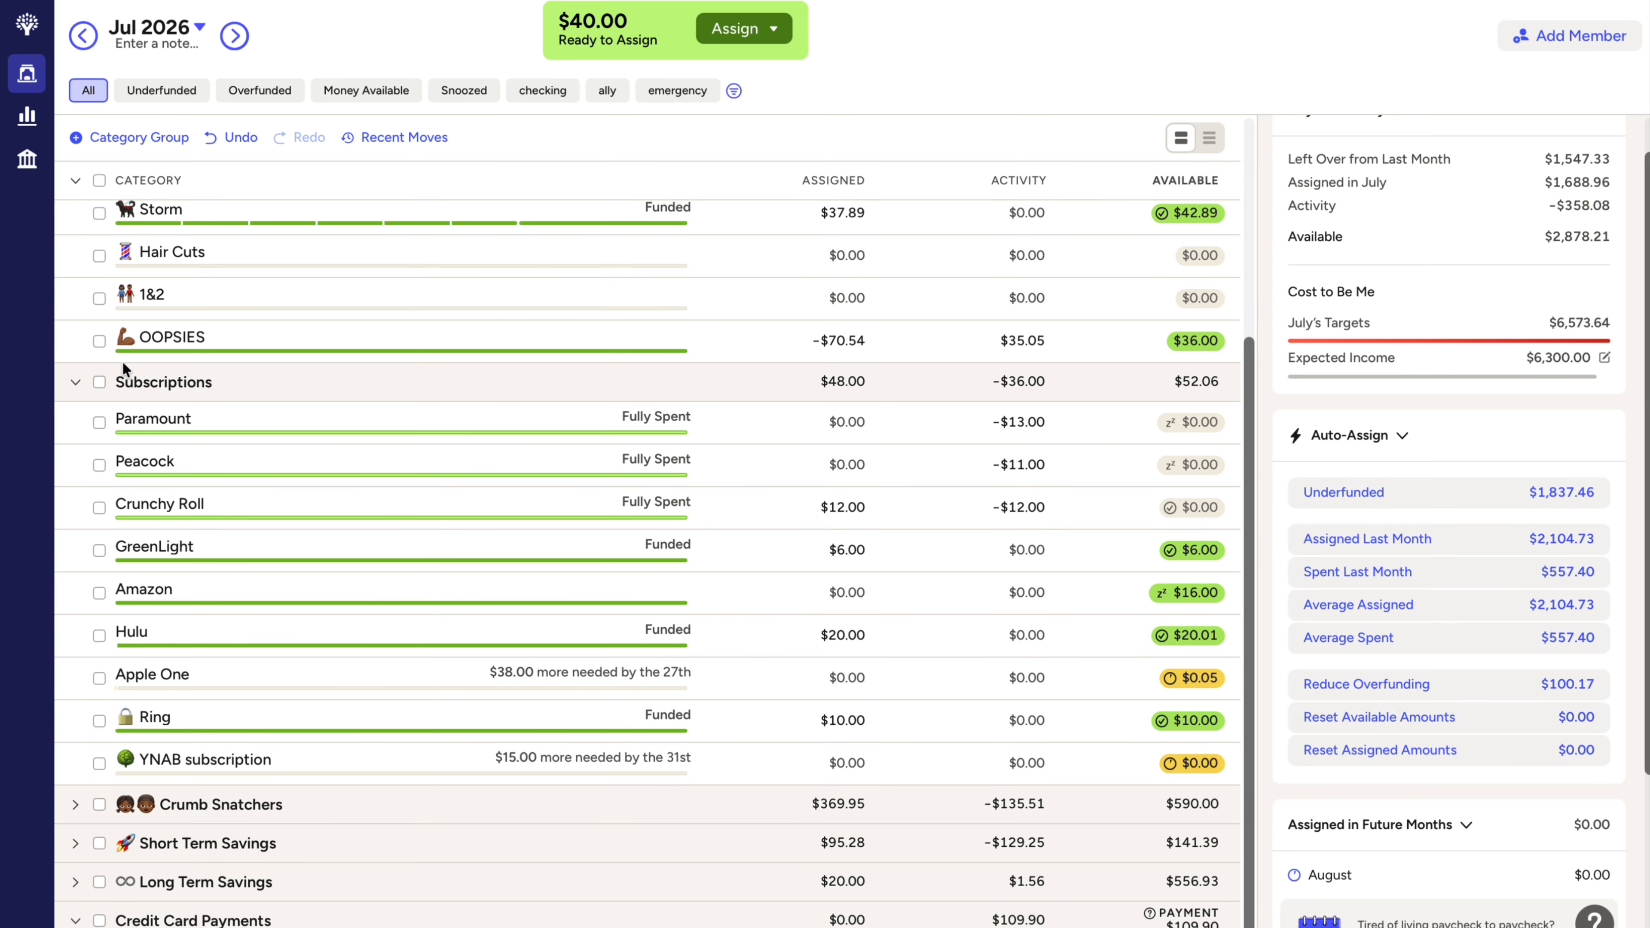
click(75, 382)
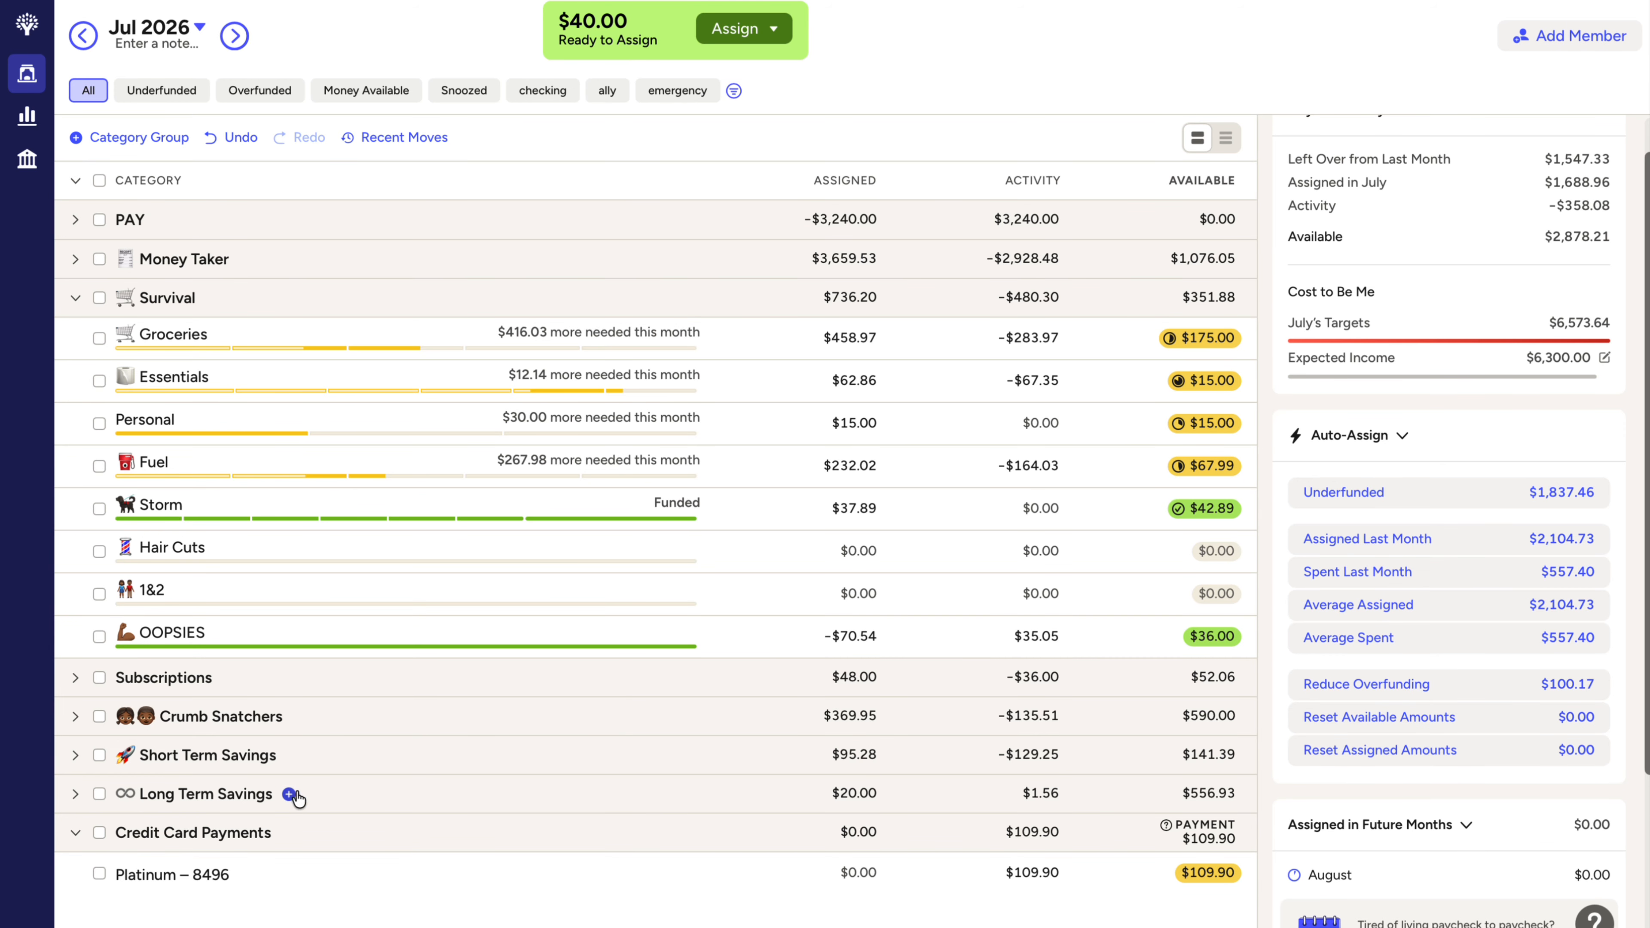
Step: Review the funding of the Short Term Savings and Long Term Savings categories, and collapse both groups again
click(76, 758)
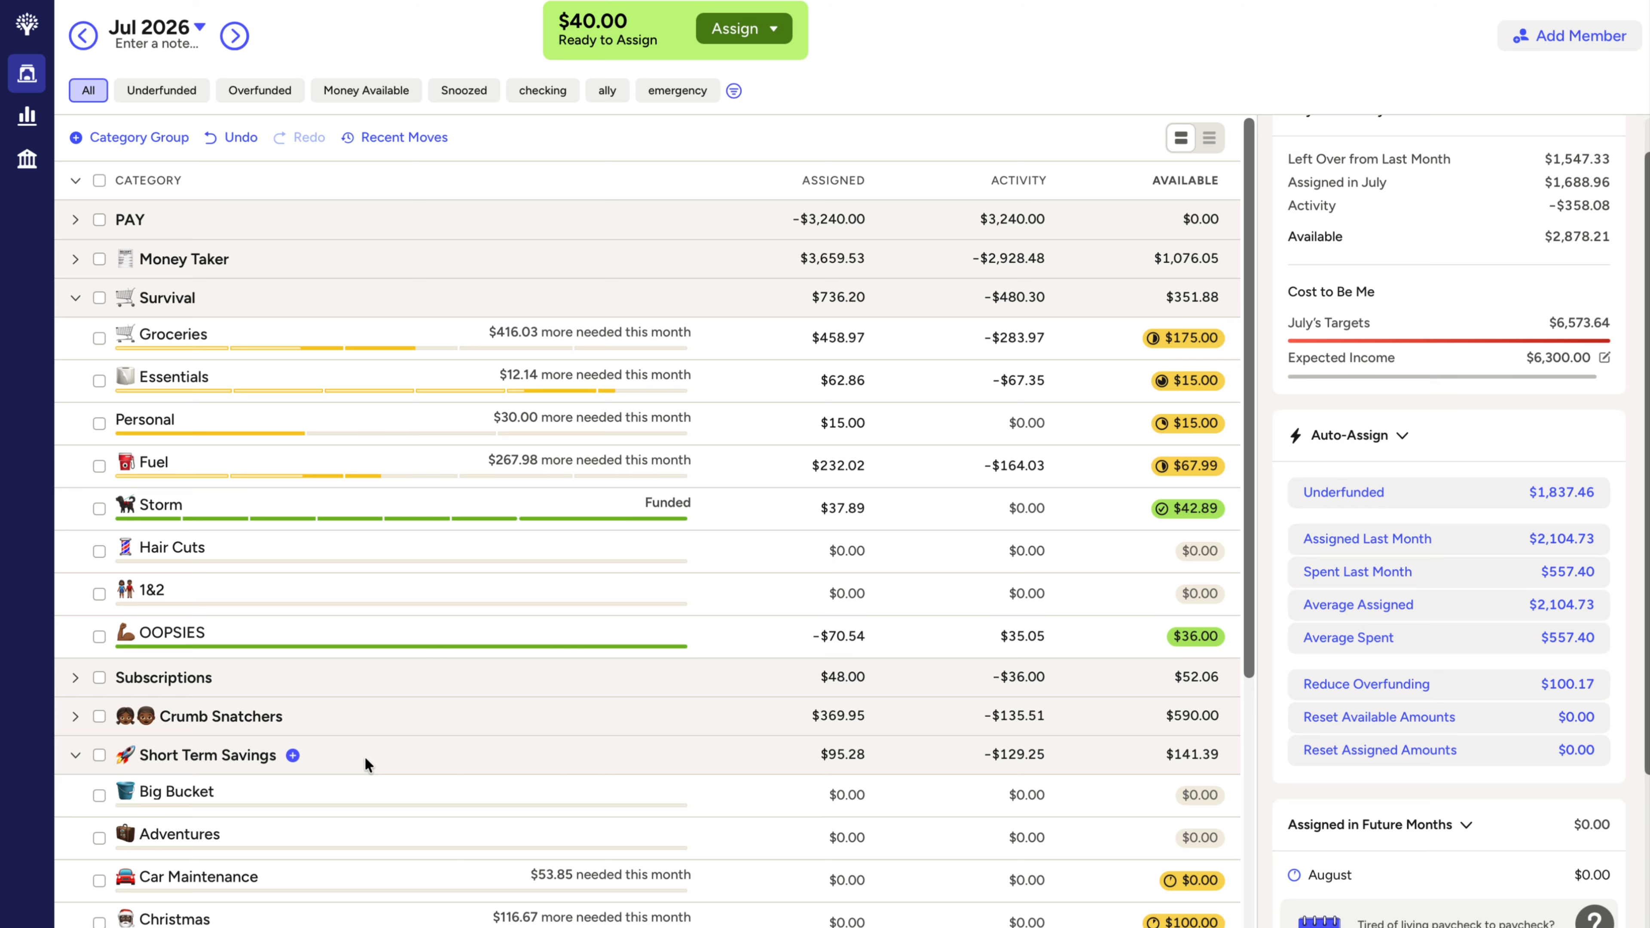
scroll(464, 798, down, 7)
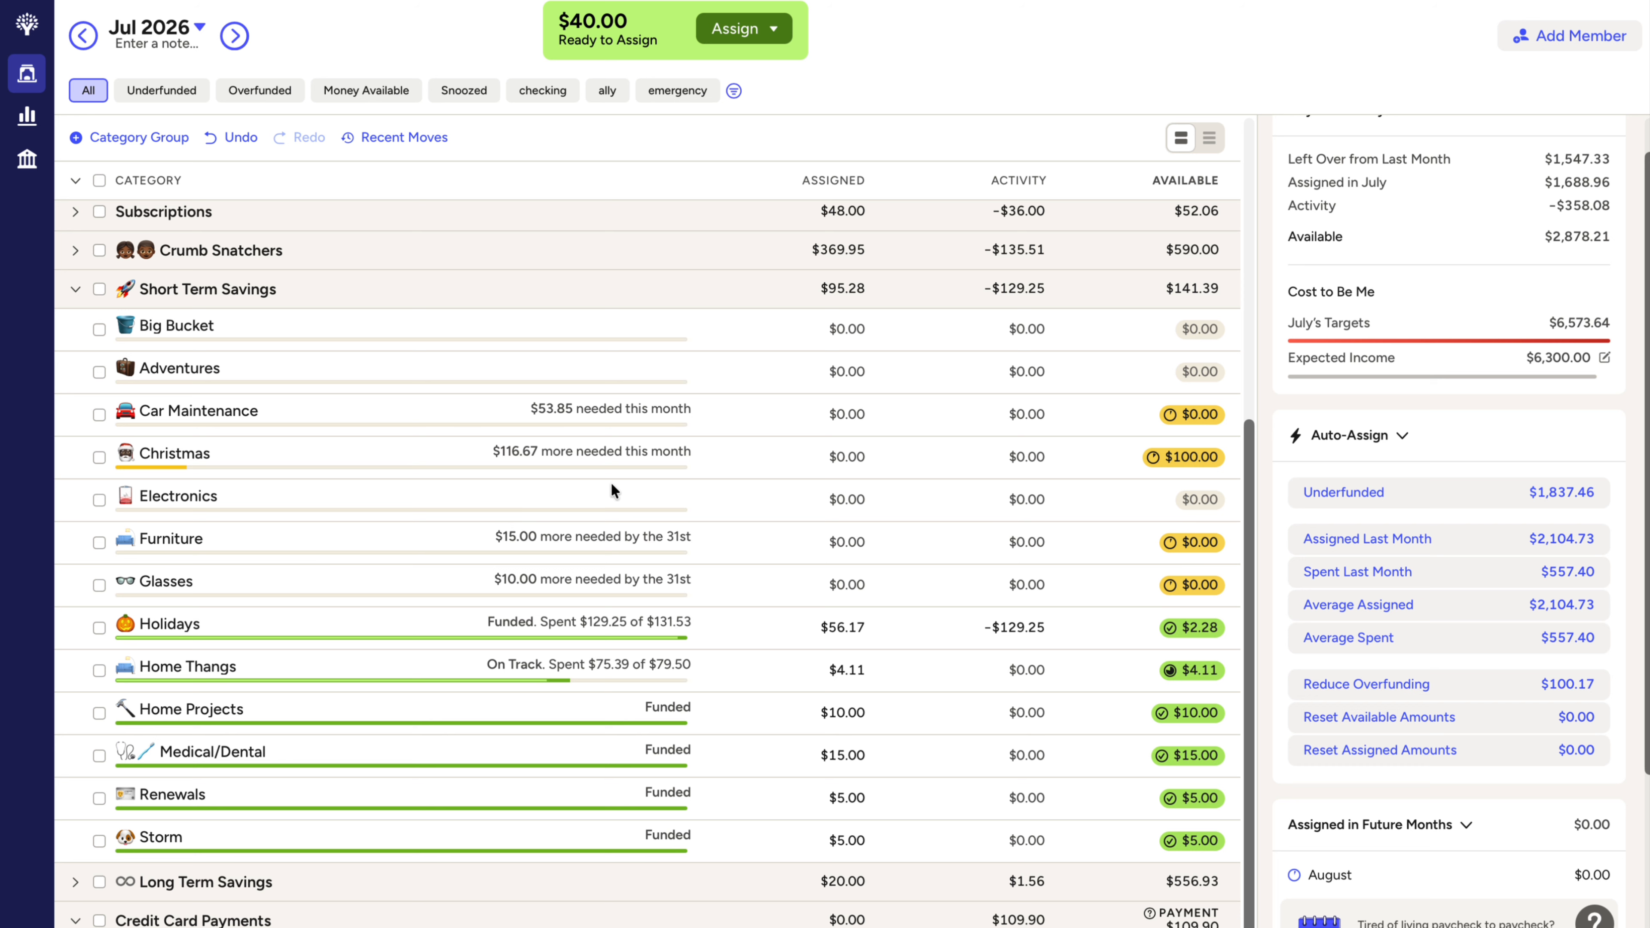
click(75, 289)
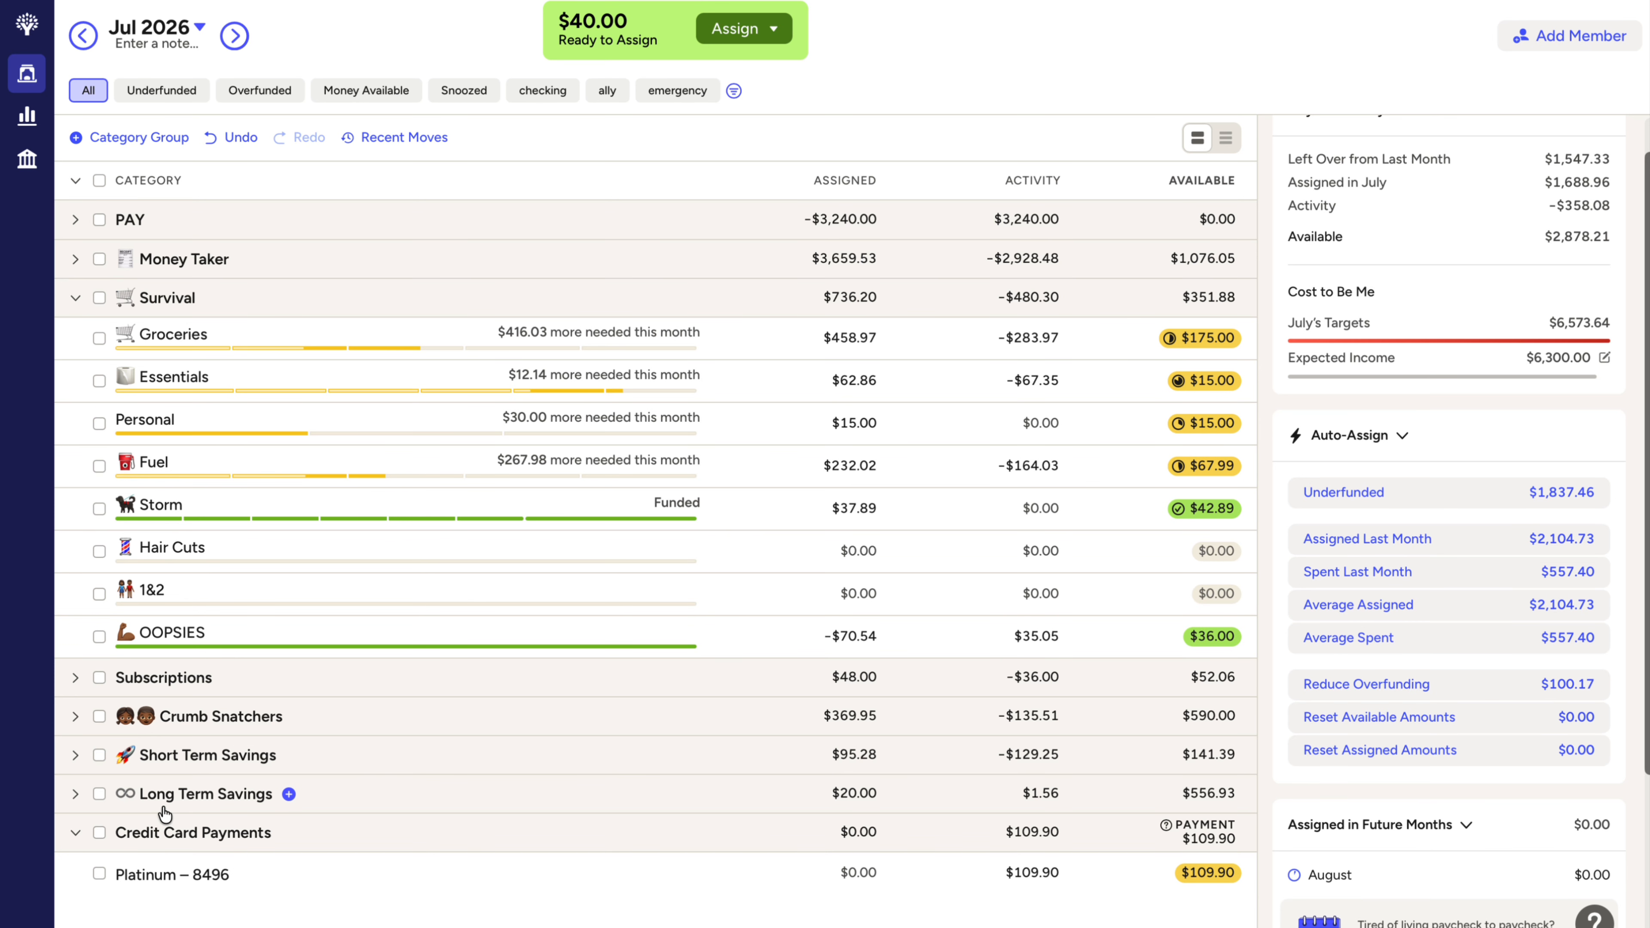
click(75, 795)
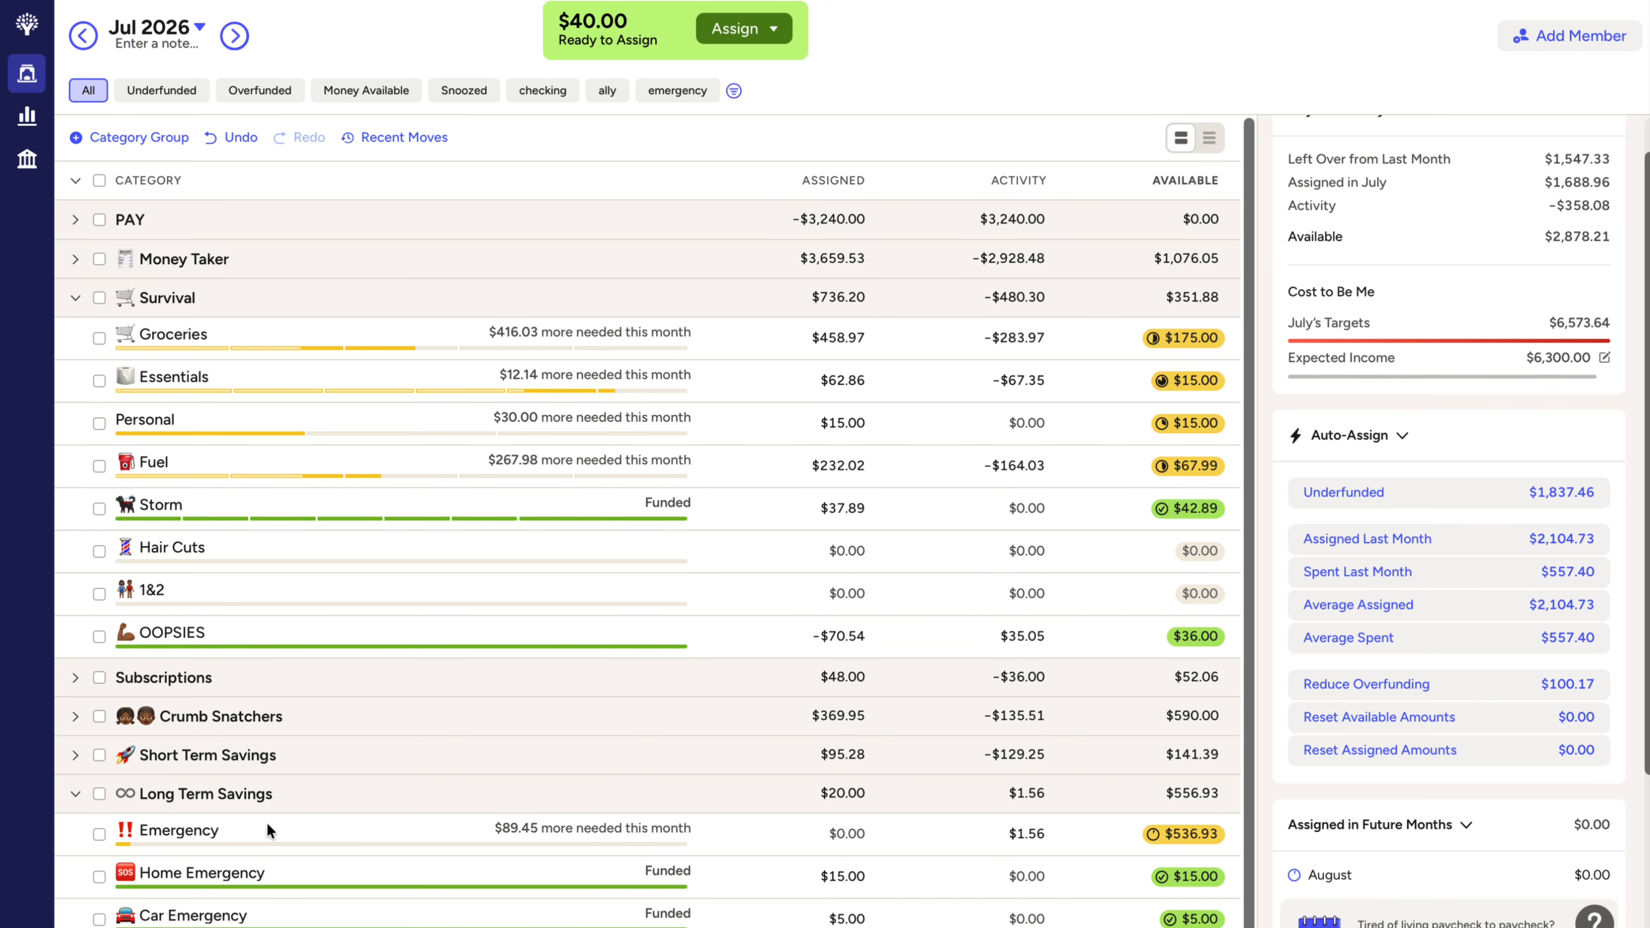
click(75, 794)
click(76, 756)
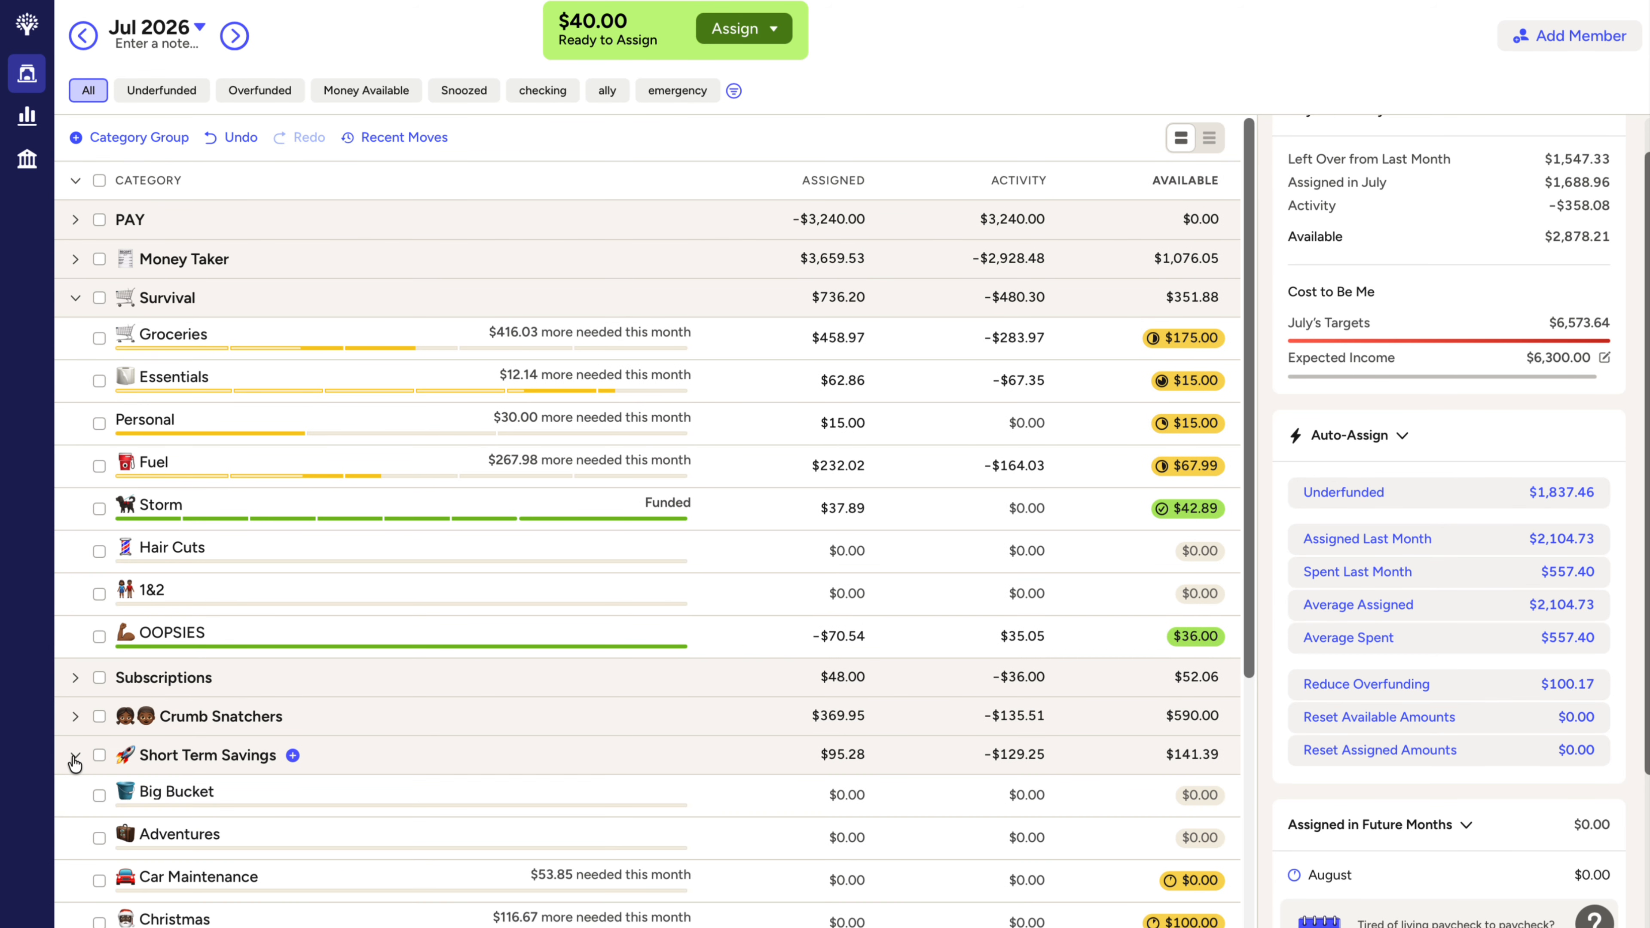
scroll(891, 786, down, 5)
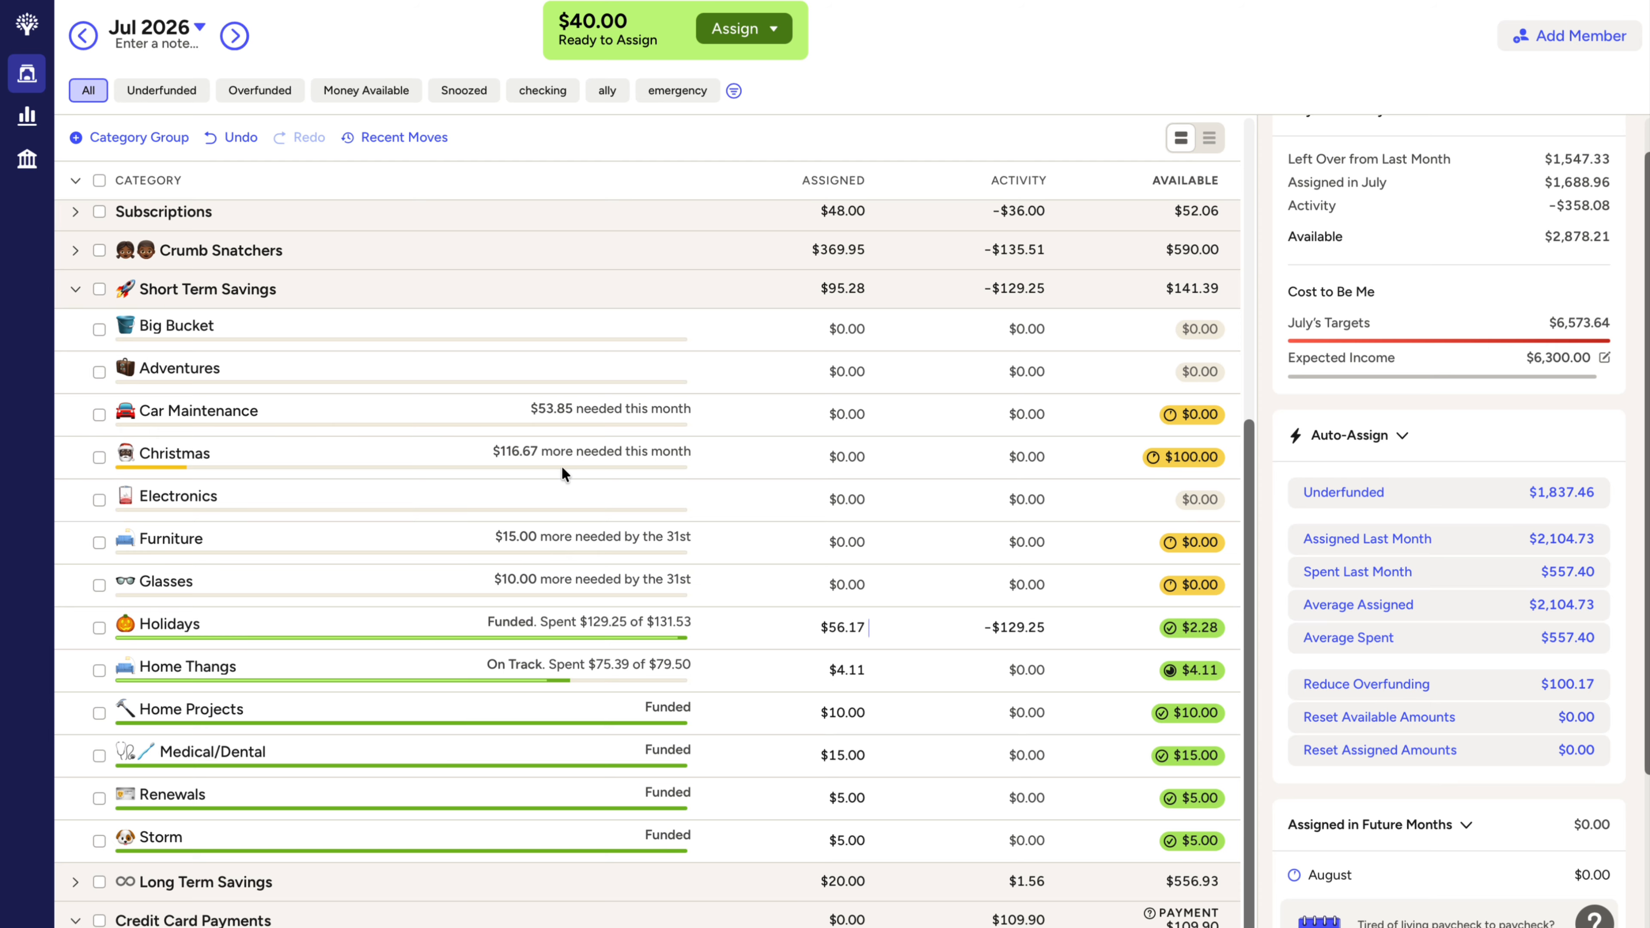
click(818, 538)
click(75, 290)
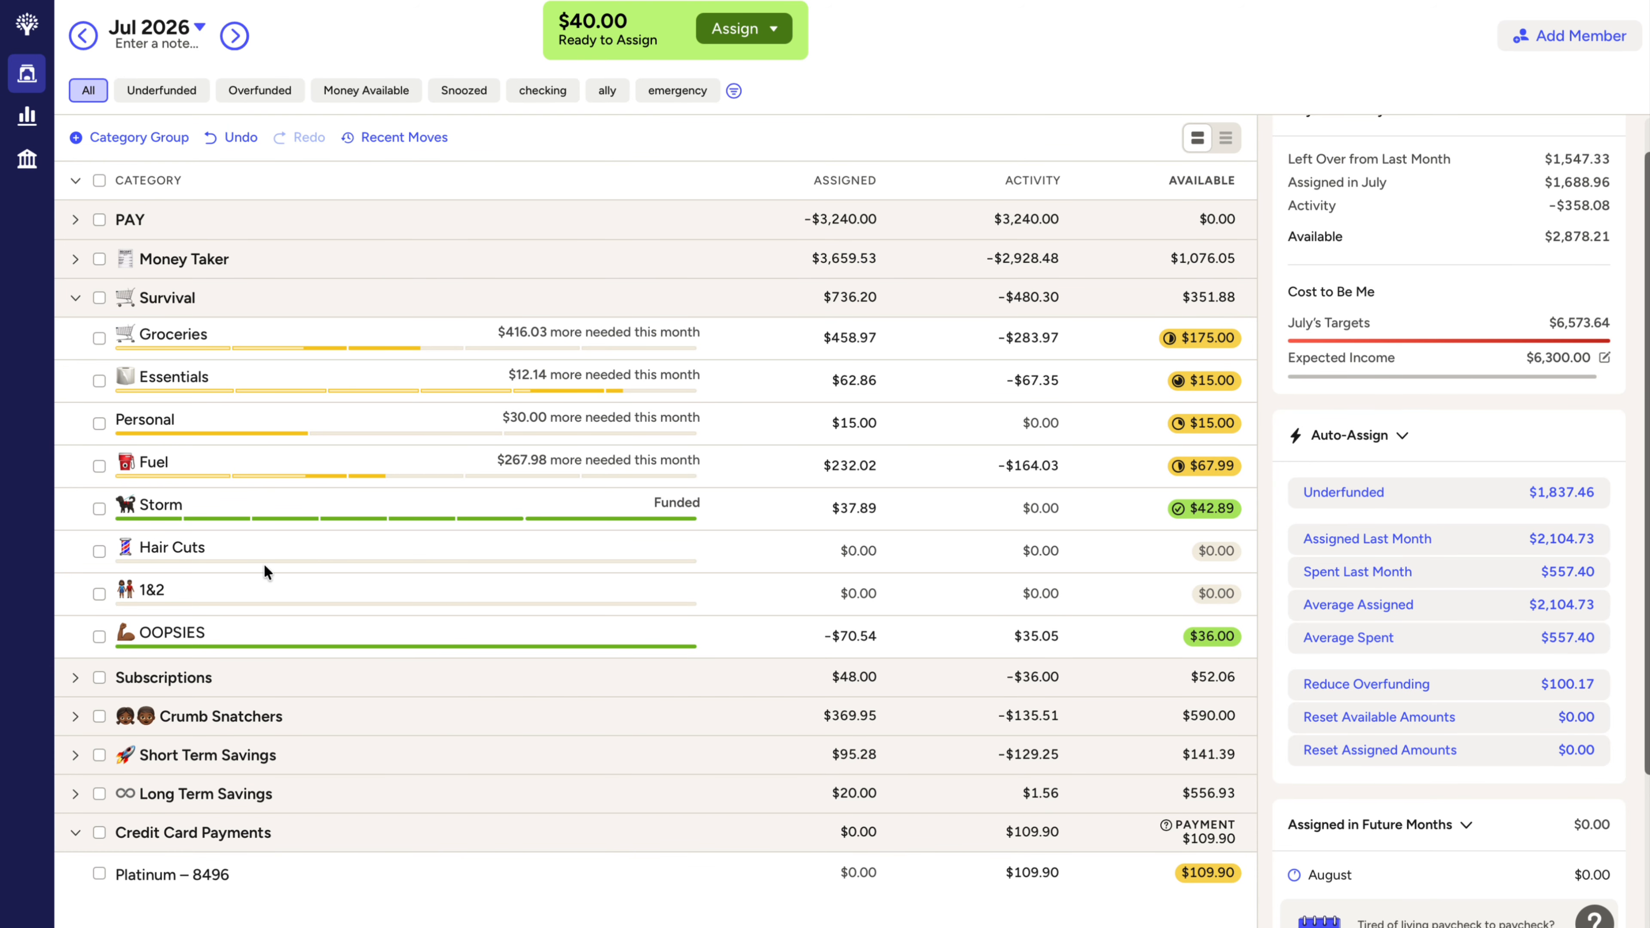
Step: Assign $20 to Hair Cuts in the Survival group
click(343, 541)
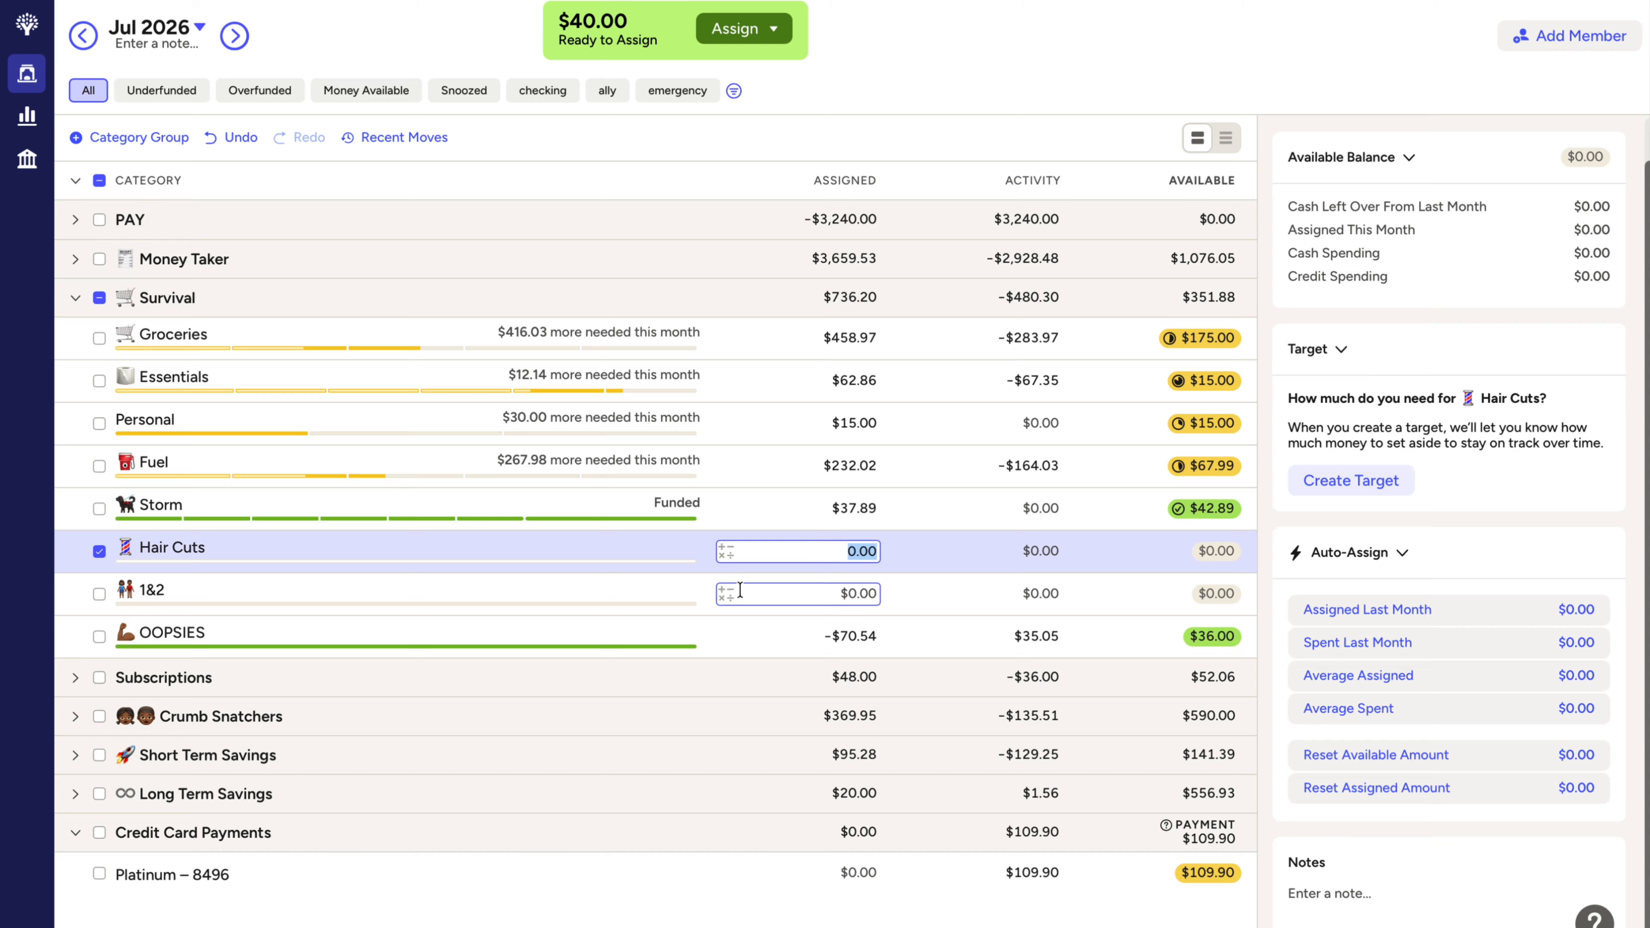
click(725, 552)
click(709, 596)
text(20)
key(Return)
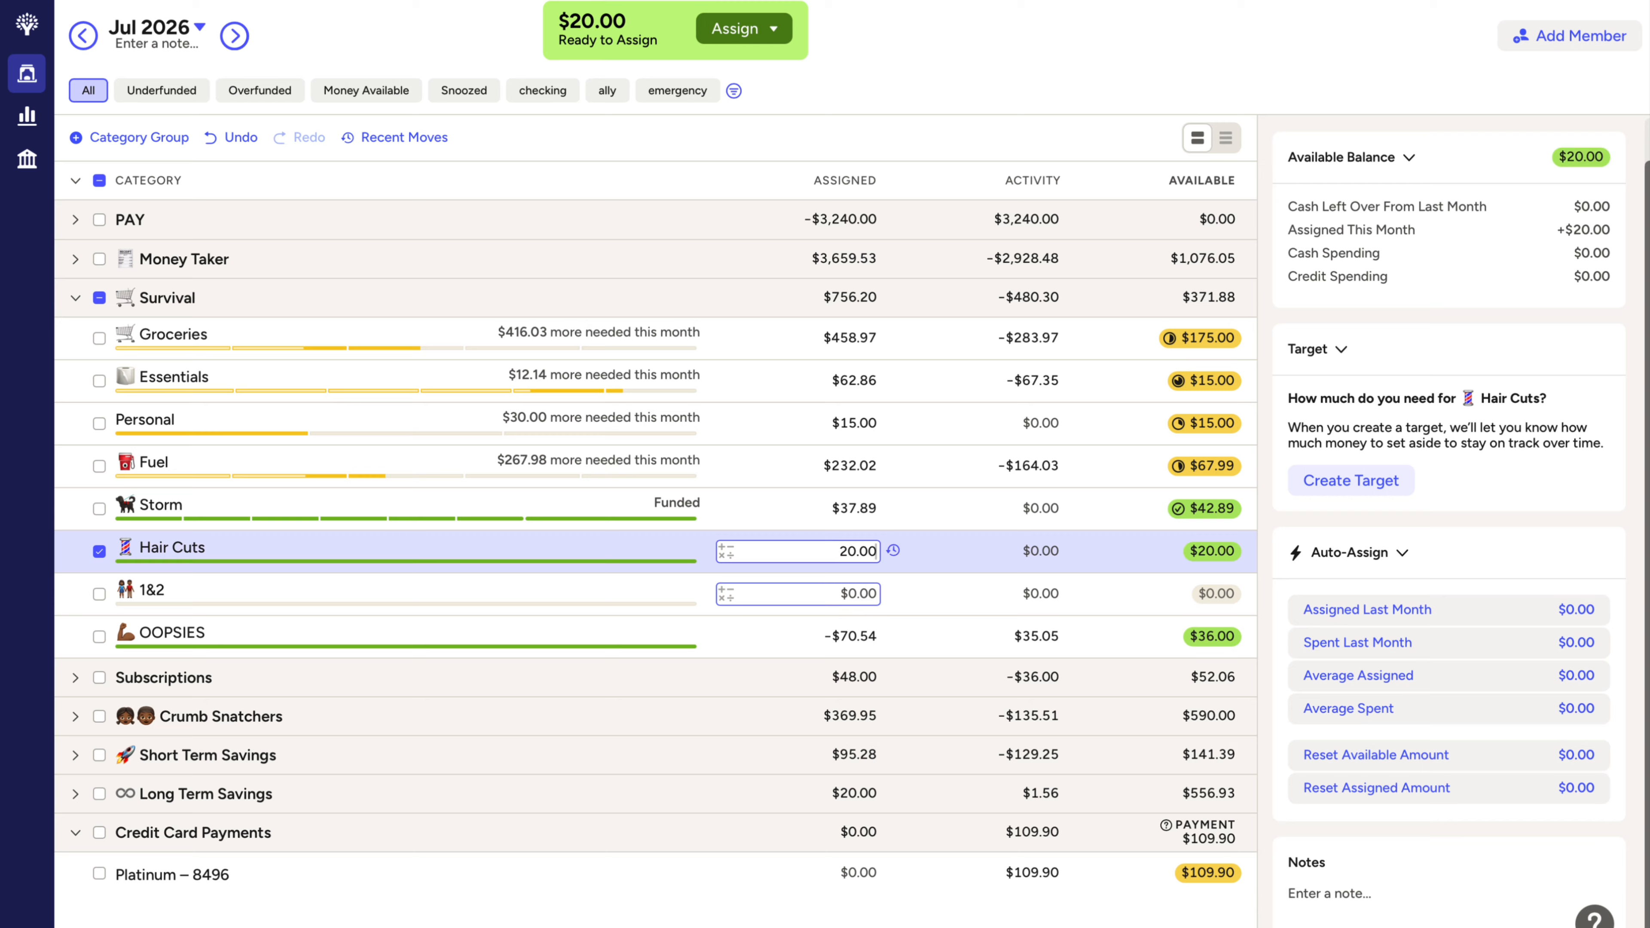
Step: Assign the remaining $20 to the 1&2 category in the Survival group, and deselect the category
click(724, 594)
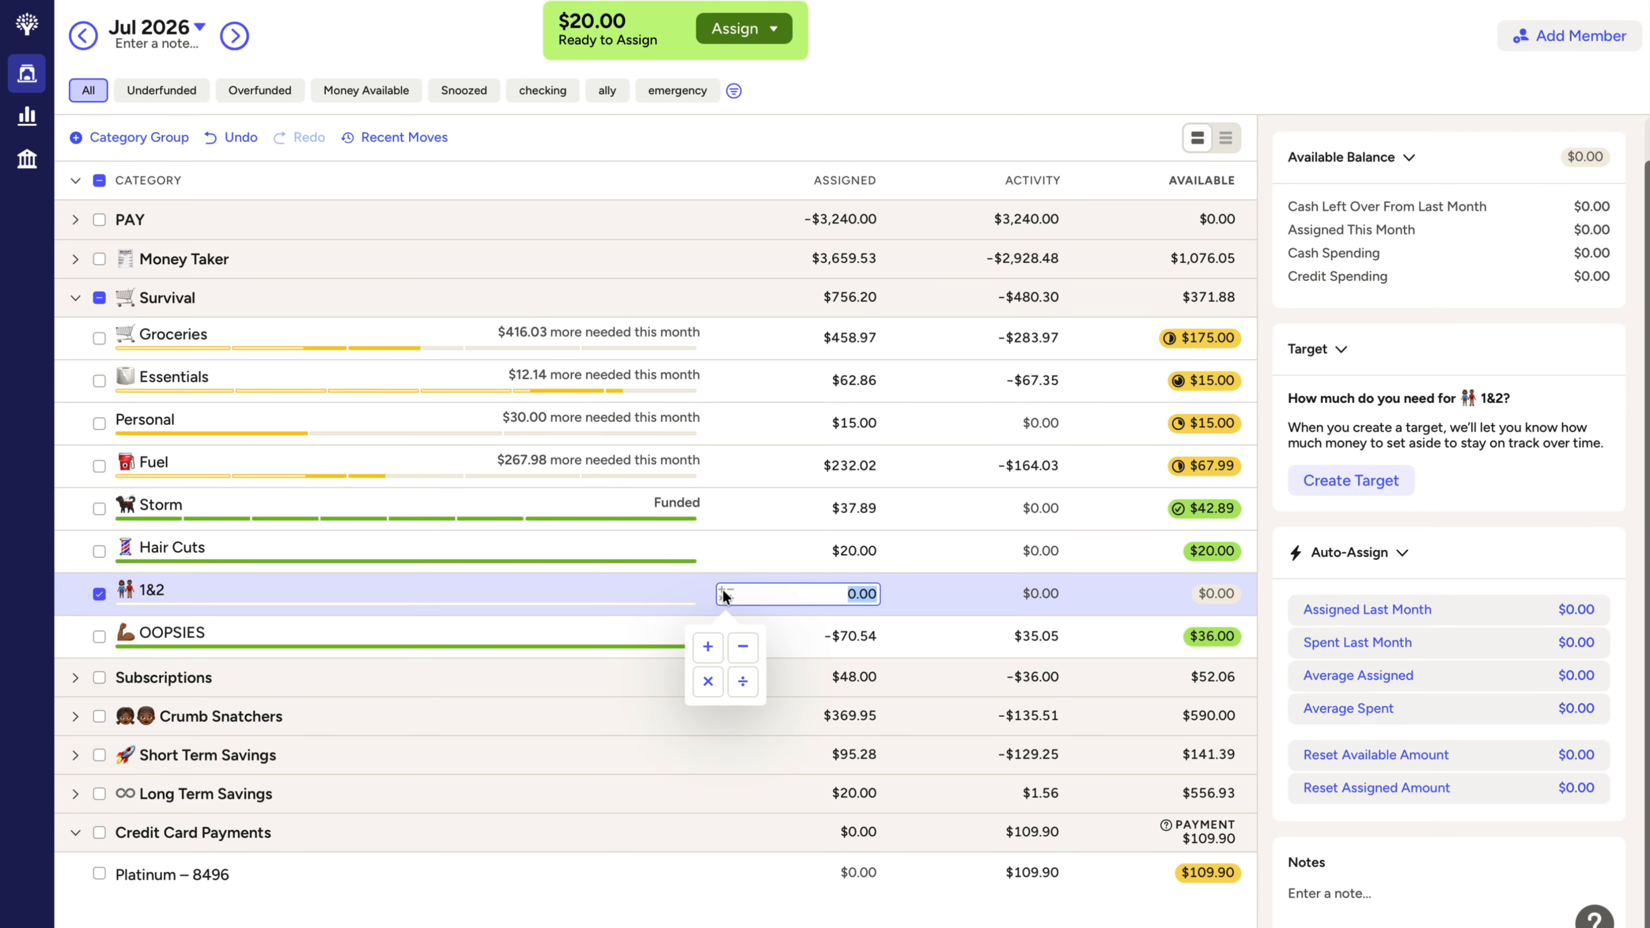
click(707, 646)
text(20)
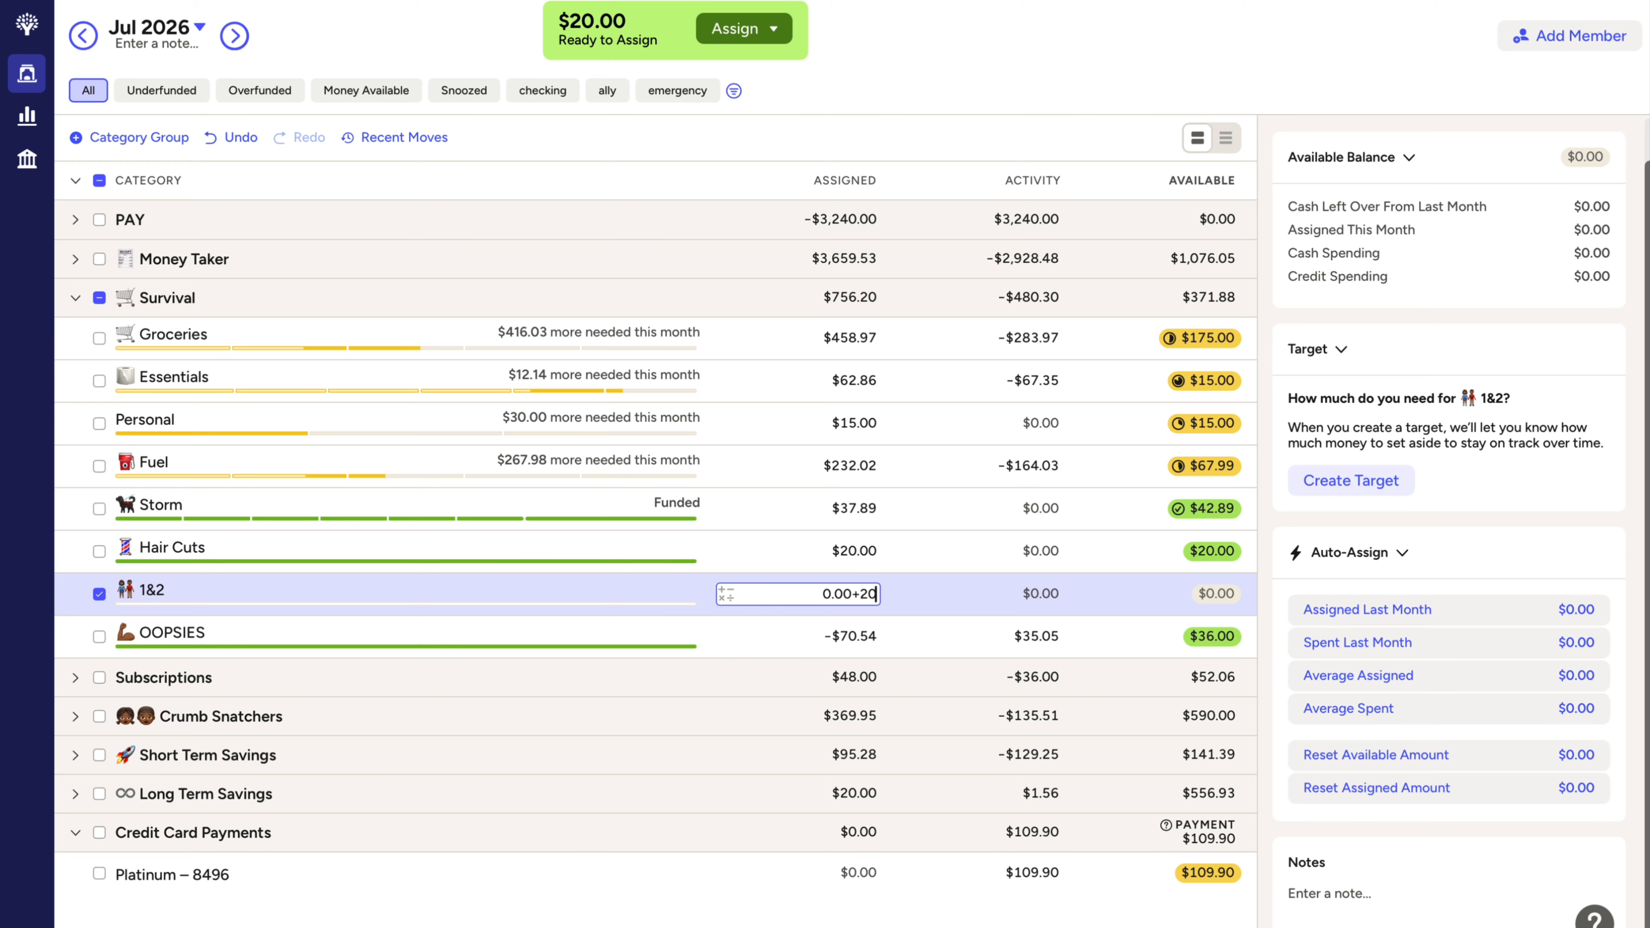
key(Return)
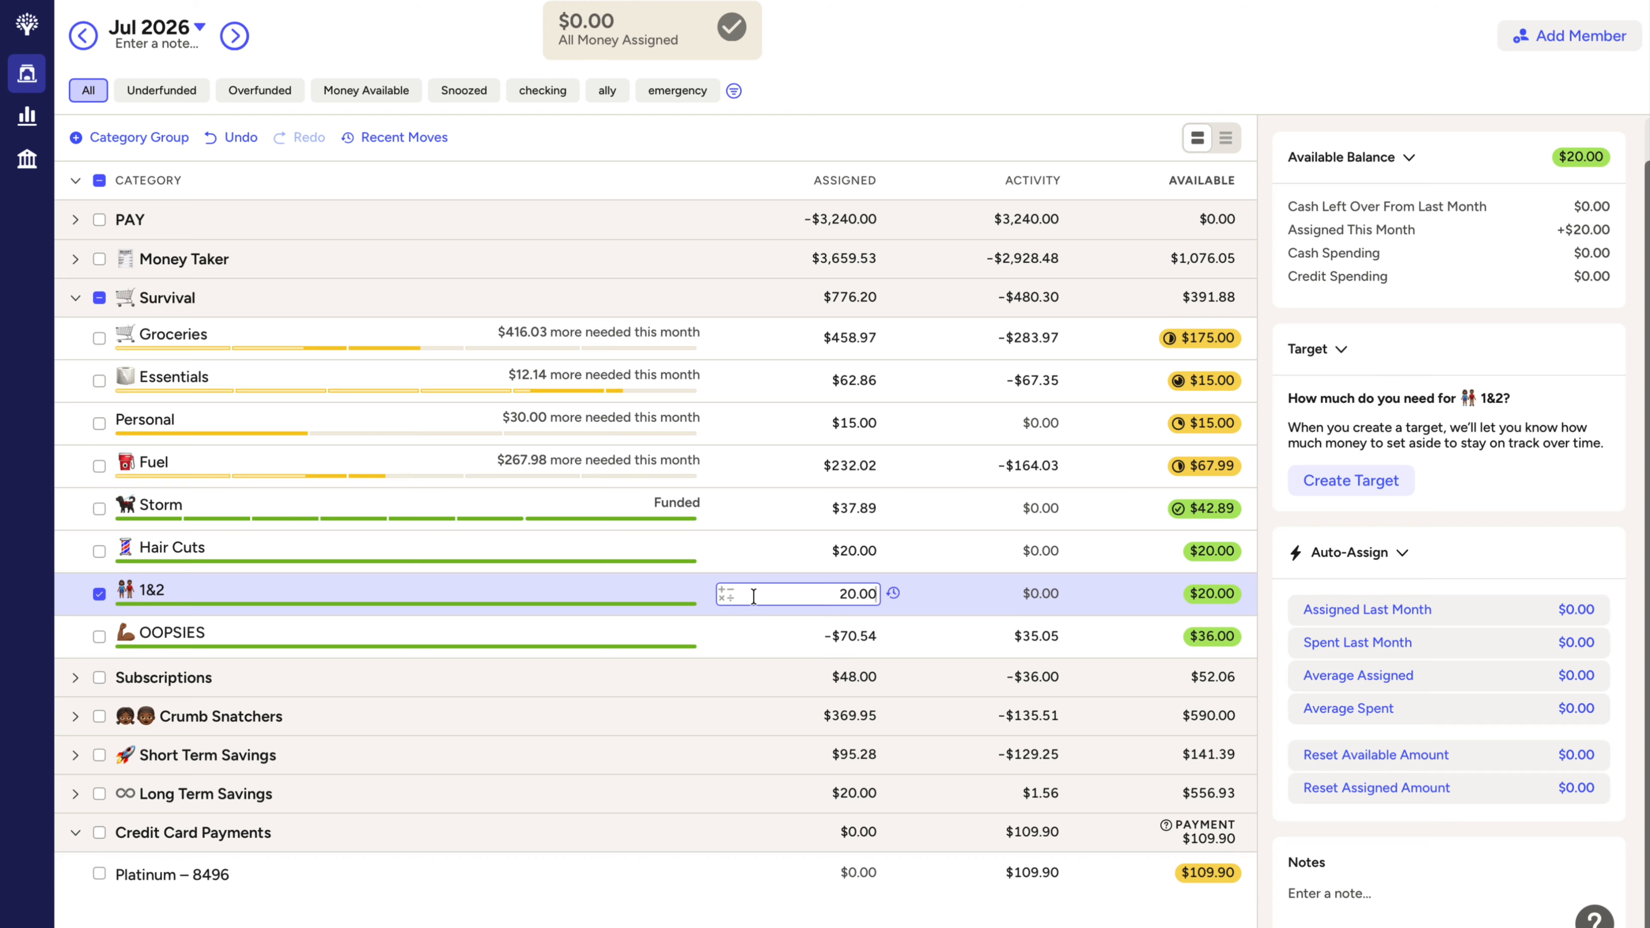
click(98, 595)
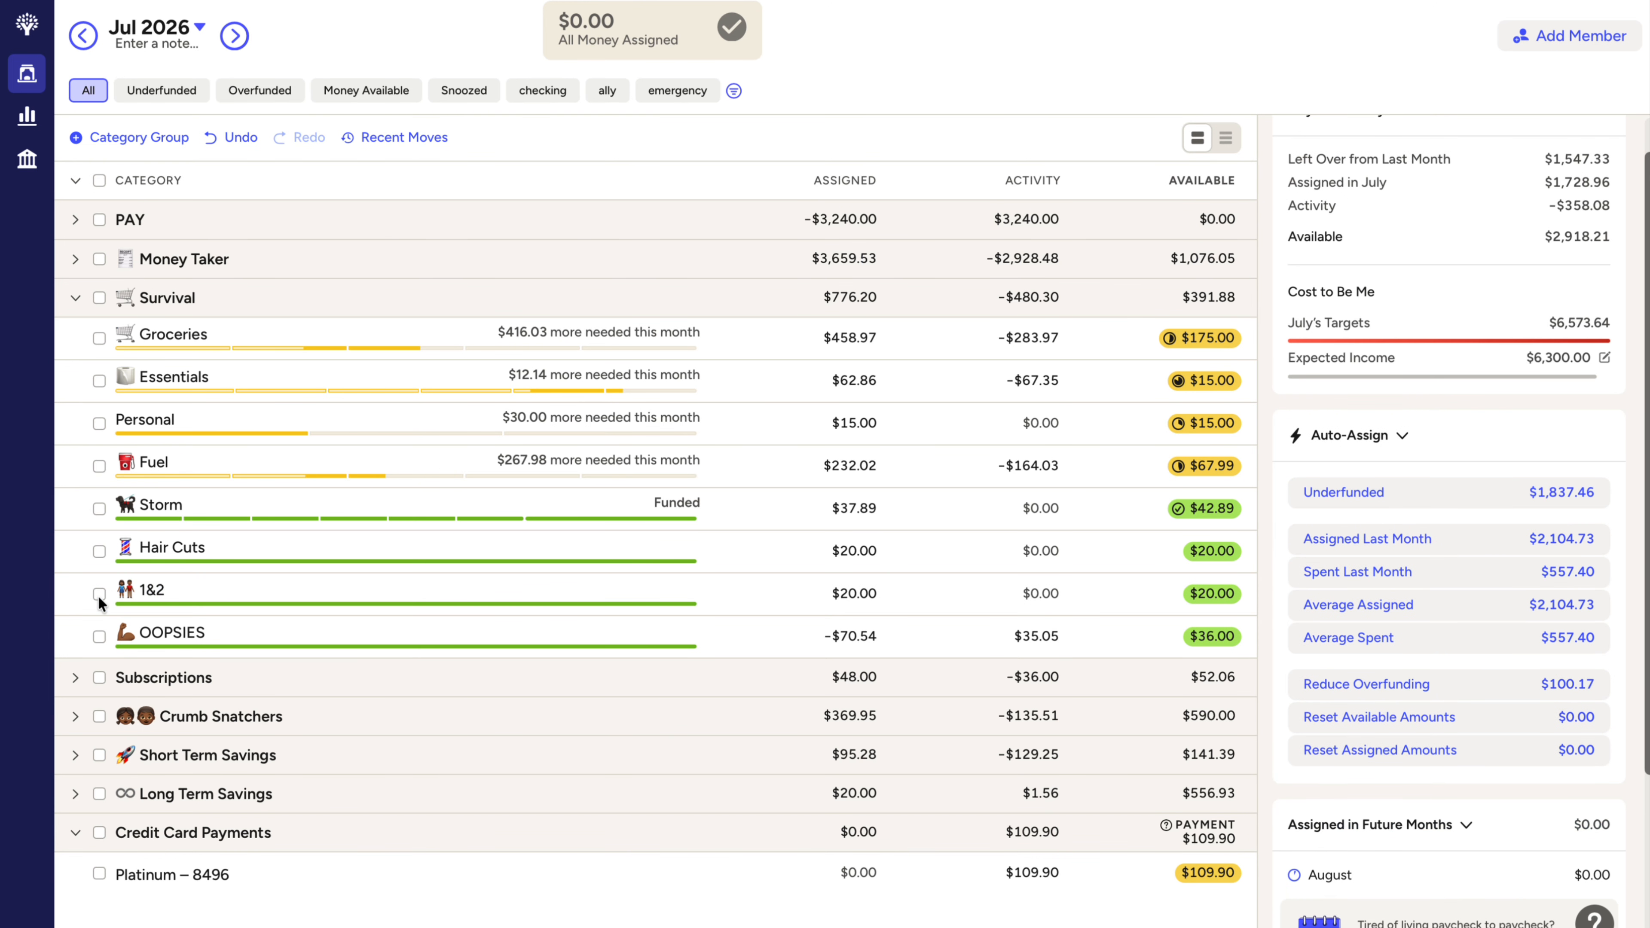
Step: Review the funding of the Survival and Crumb Snatchers categories with both groups expanded
click(76, 300)
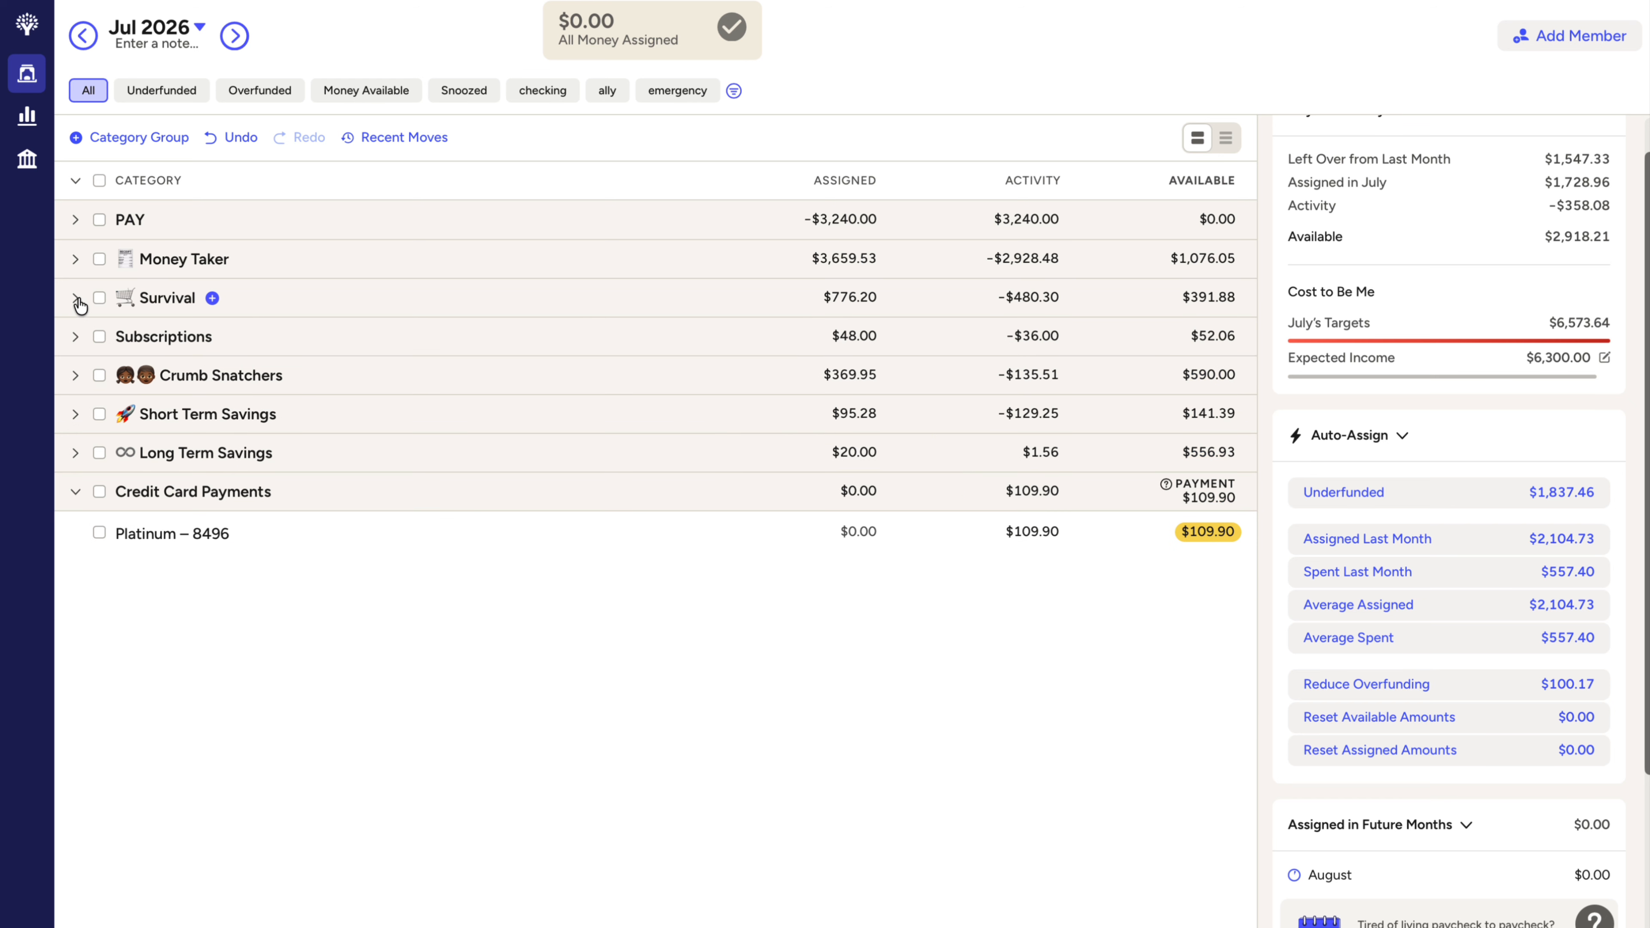
click(76, 298)
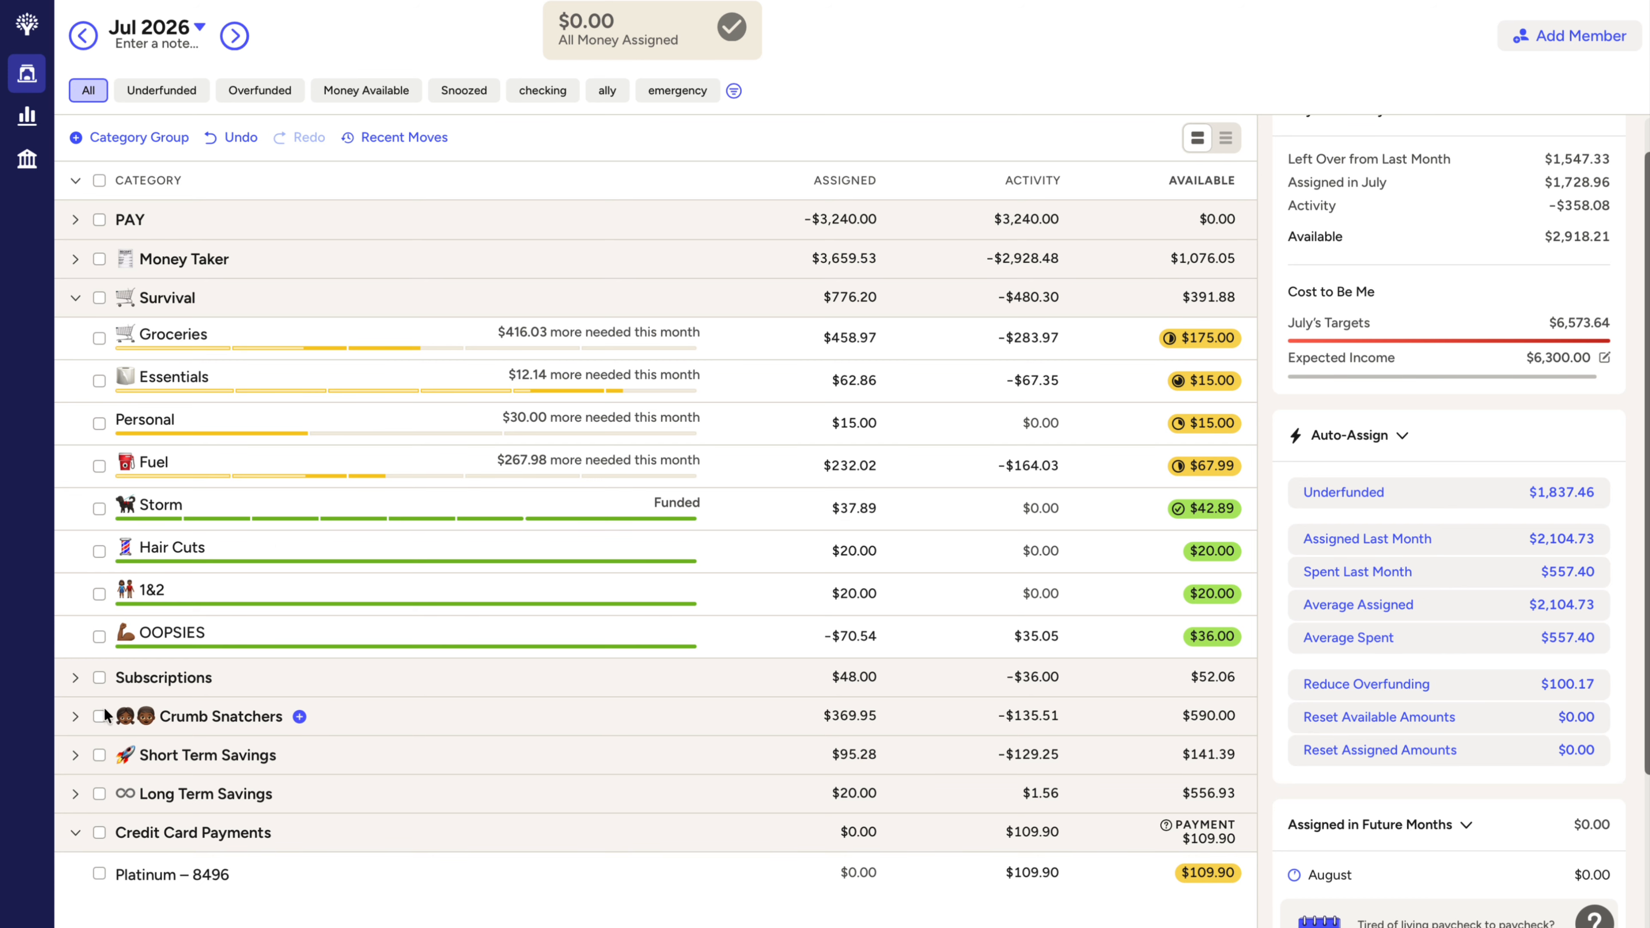
click(75, 718)
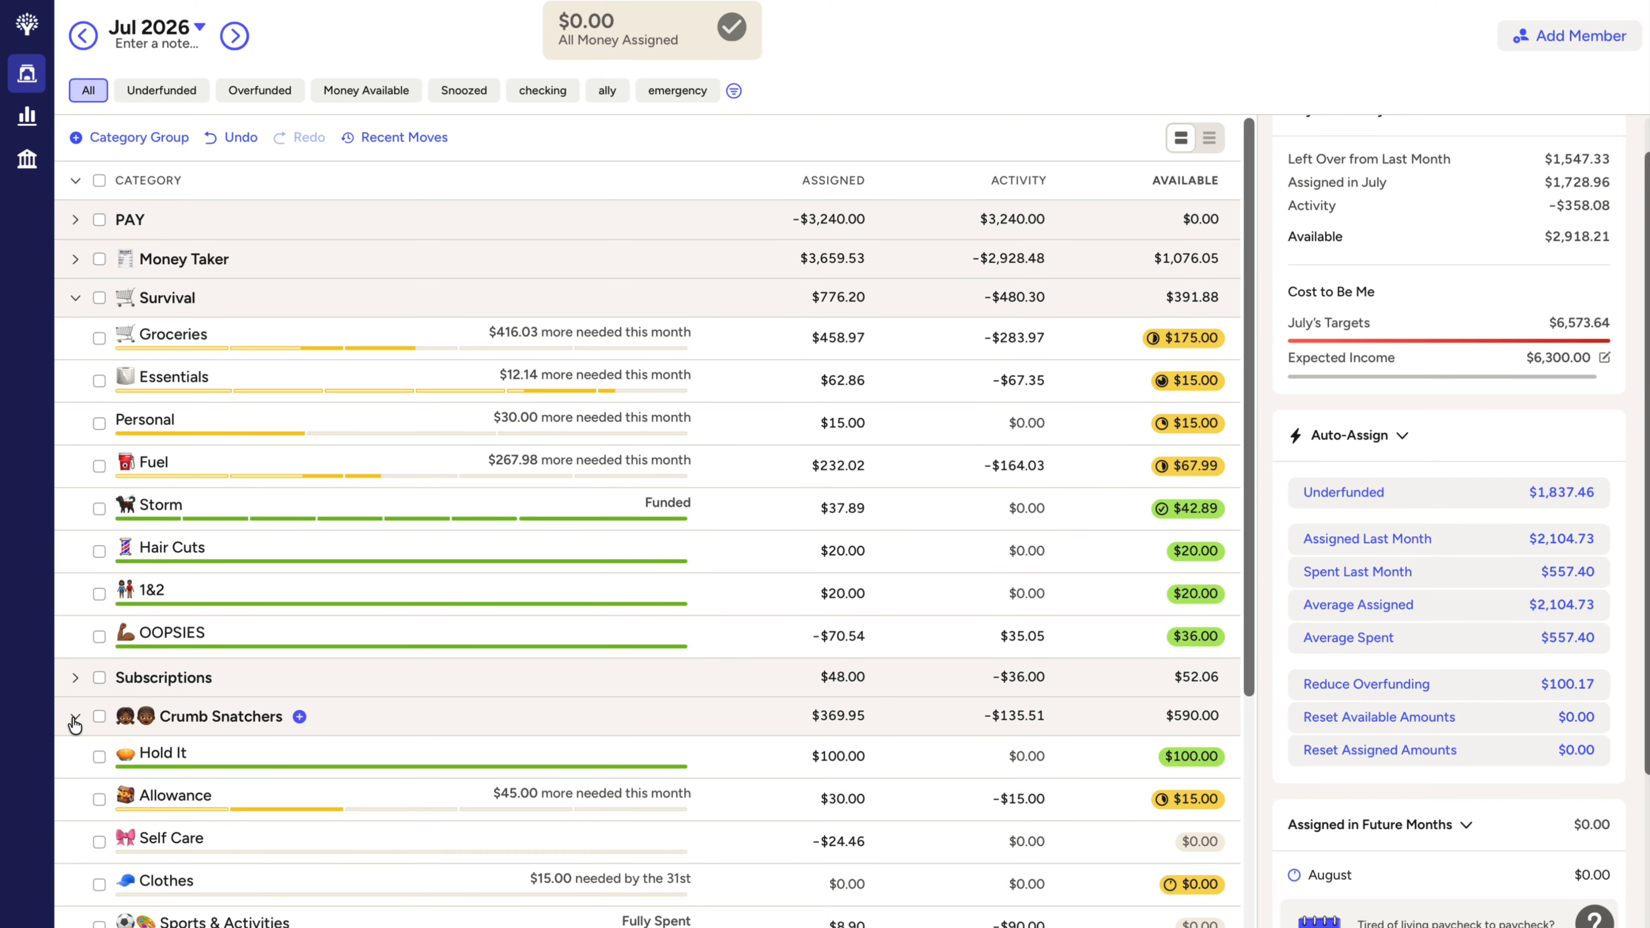
scroll(321, 763, down, 6)
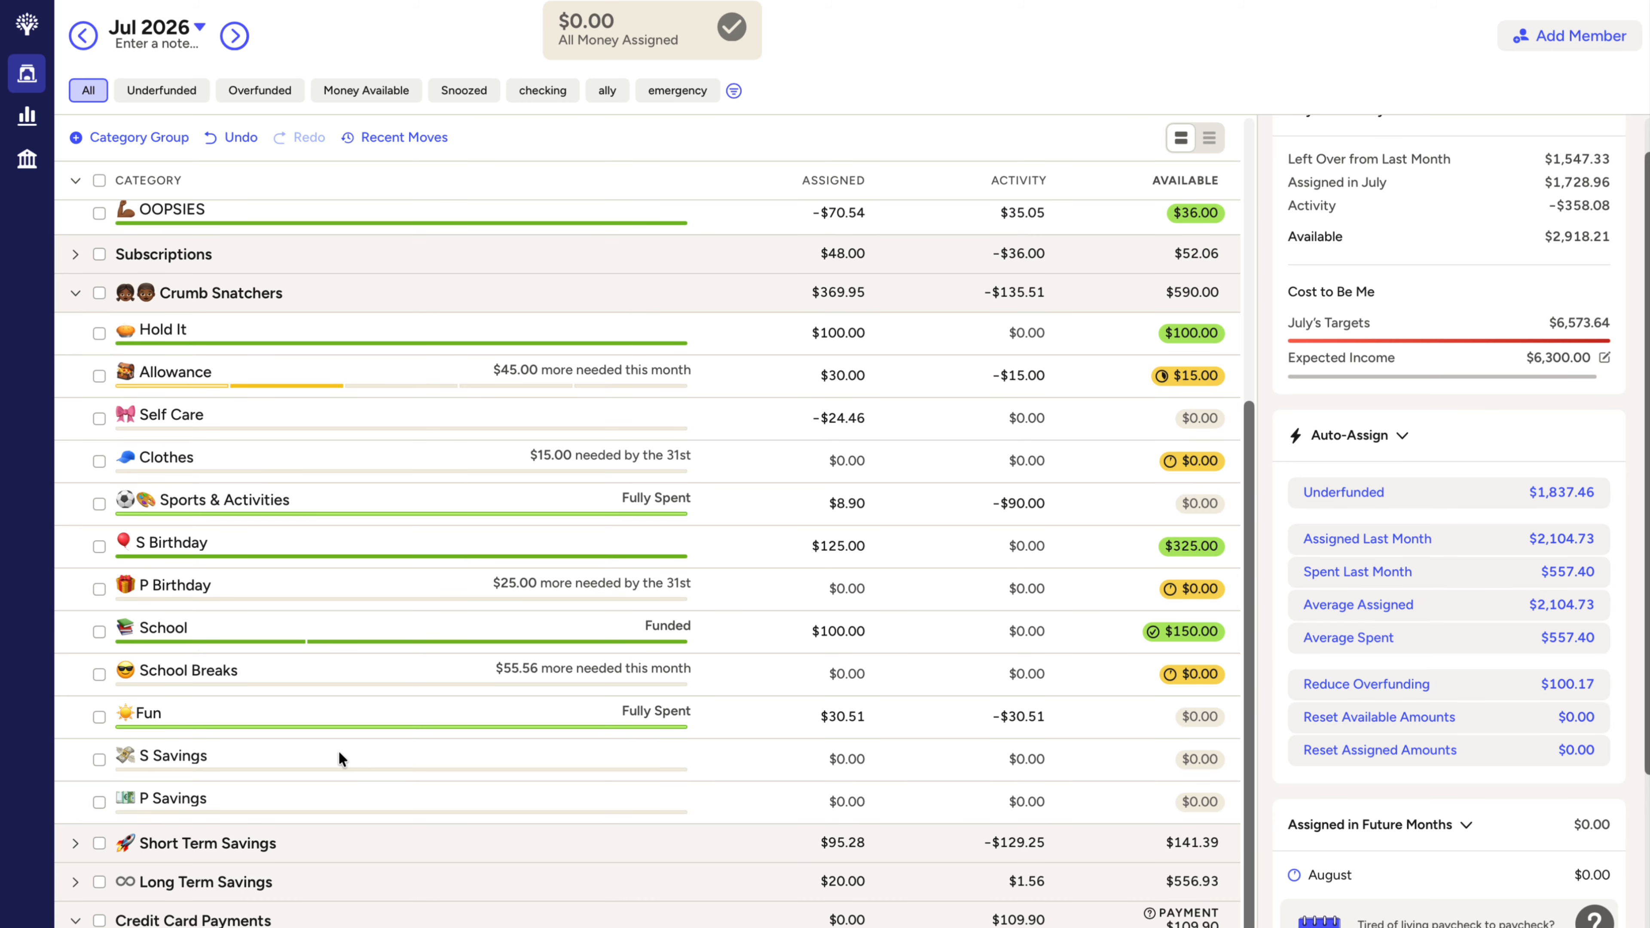